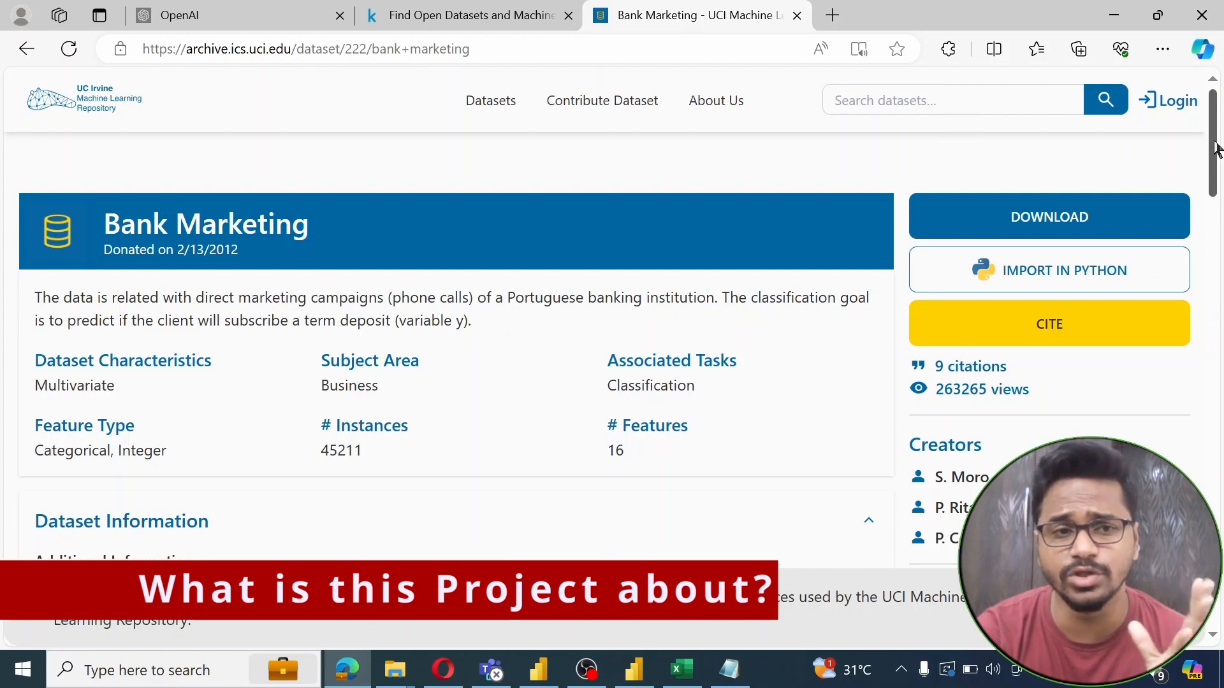
Browse the bank dataset's columns from default across to day and month
scroll(1207, 148, "down", 1)
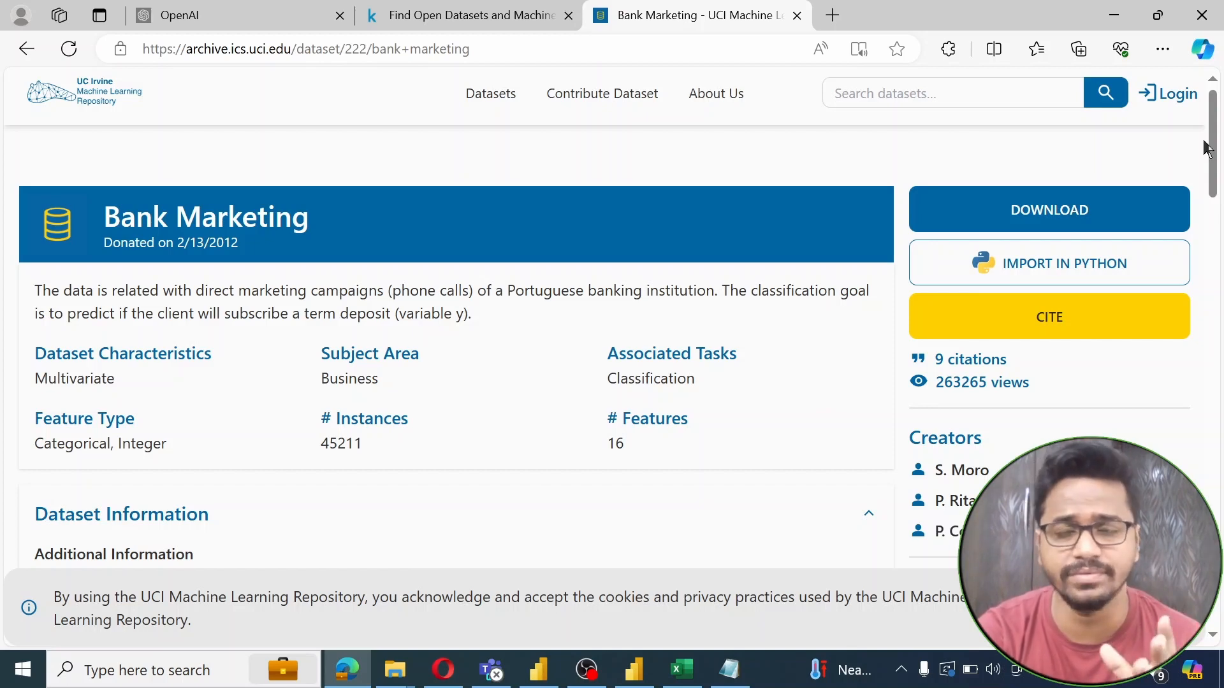
left_click_drag(1207, 148, 1216, 213)
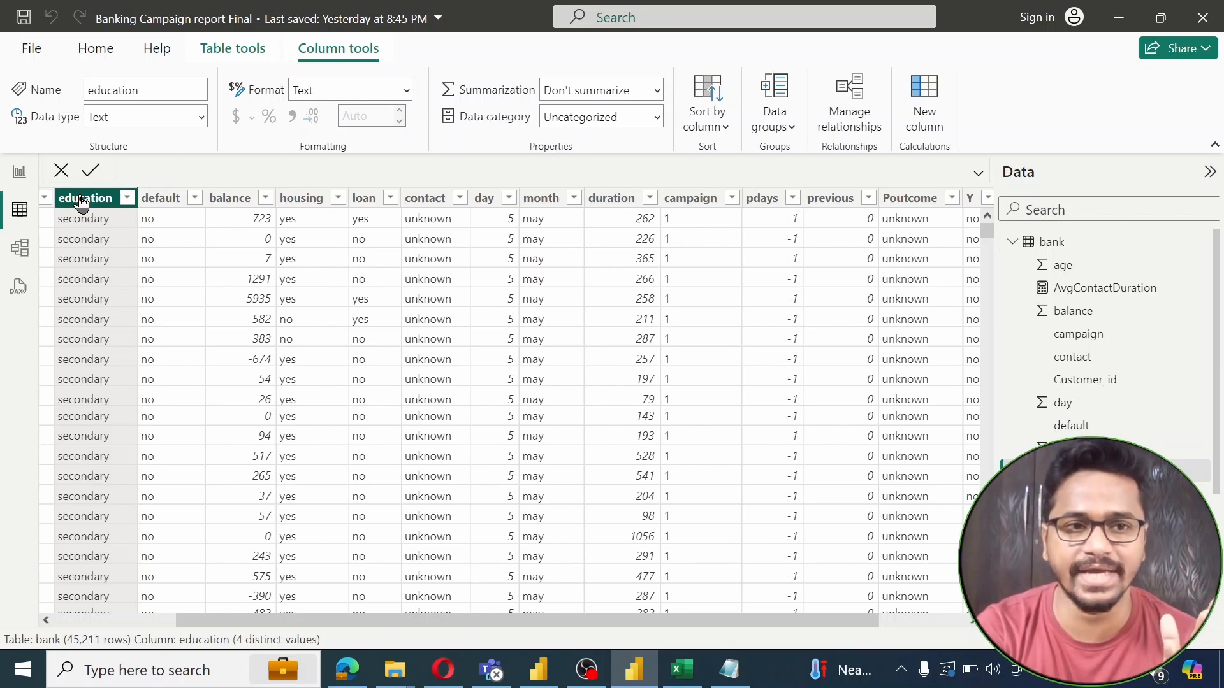
key("Right")
key("Right")
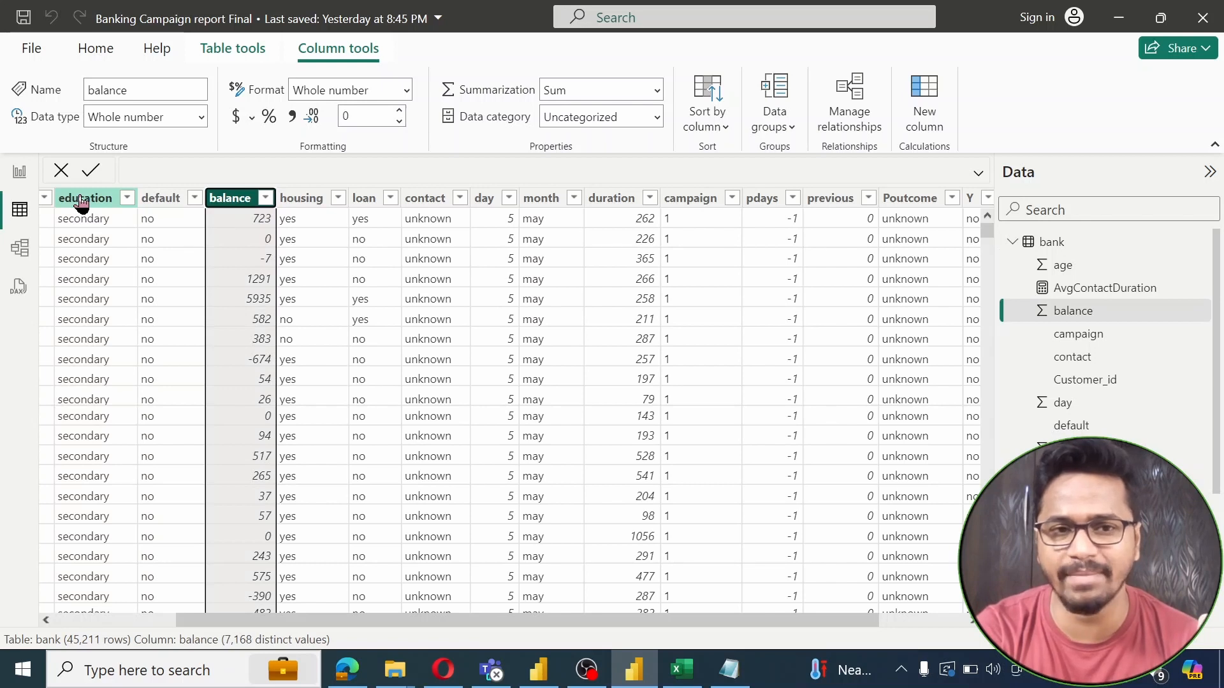
key("Right")
key("Right")
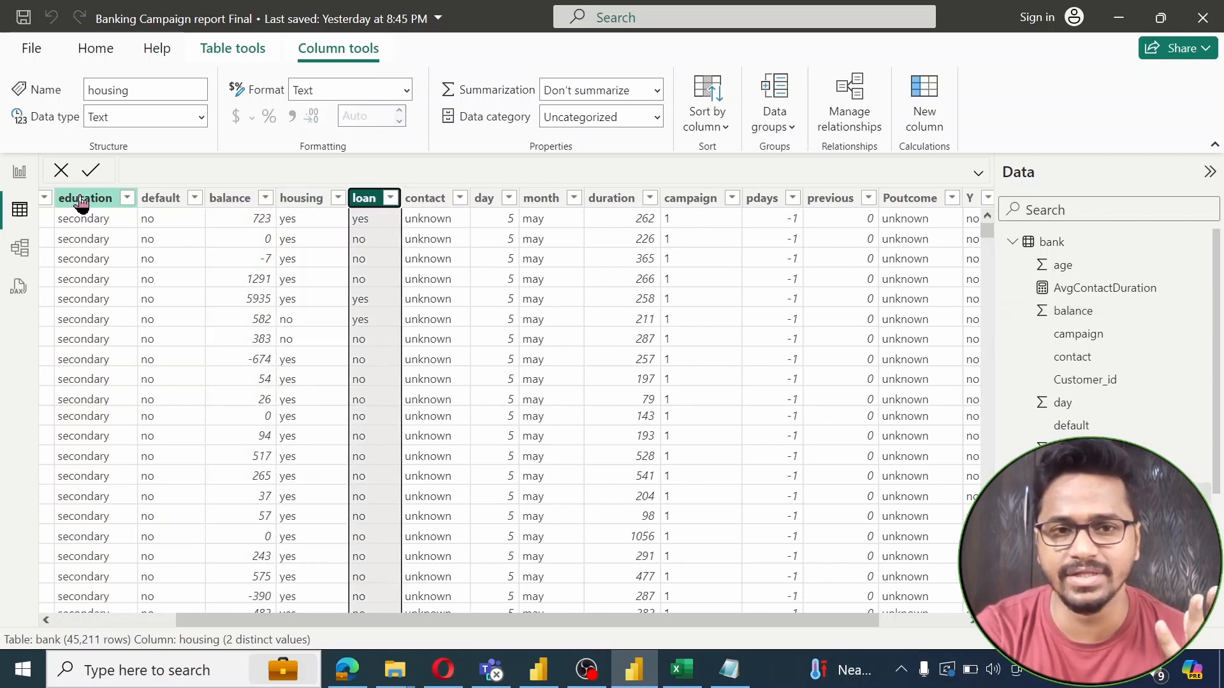
key("Right")
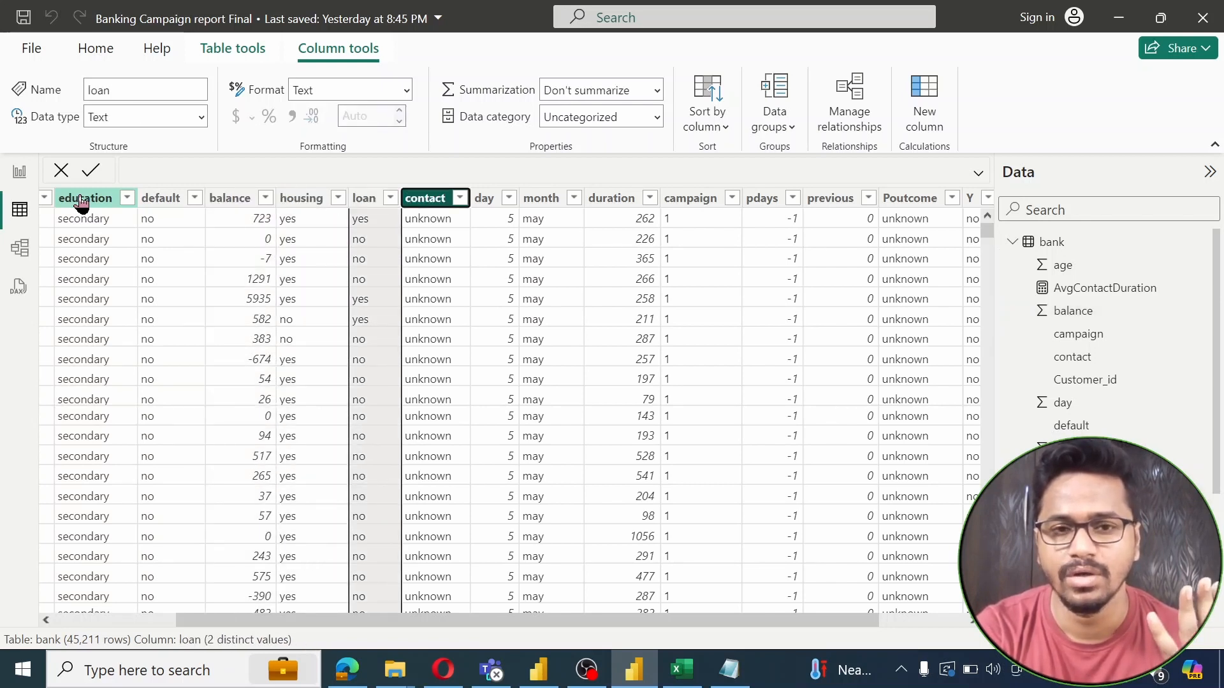
key("Right")
key("Right")
key("Right")
key("Right")
key("Right")
key("Right")
key("Right")
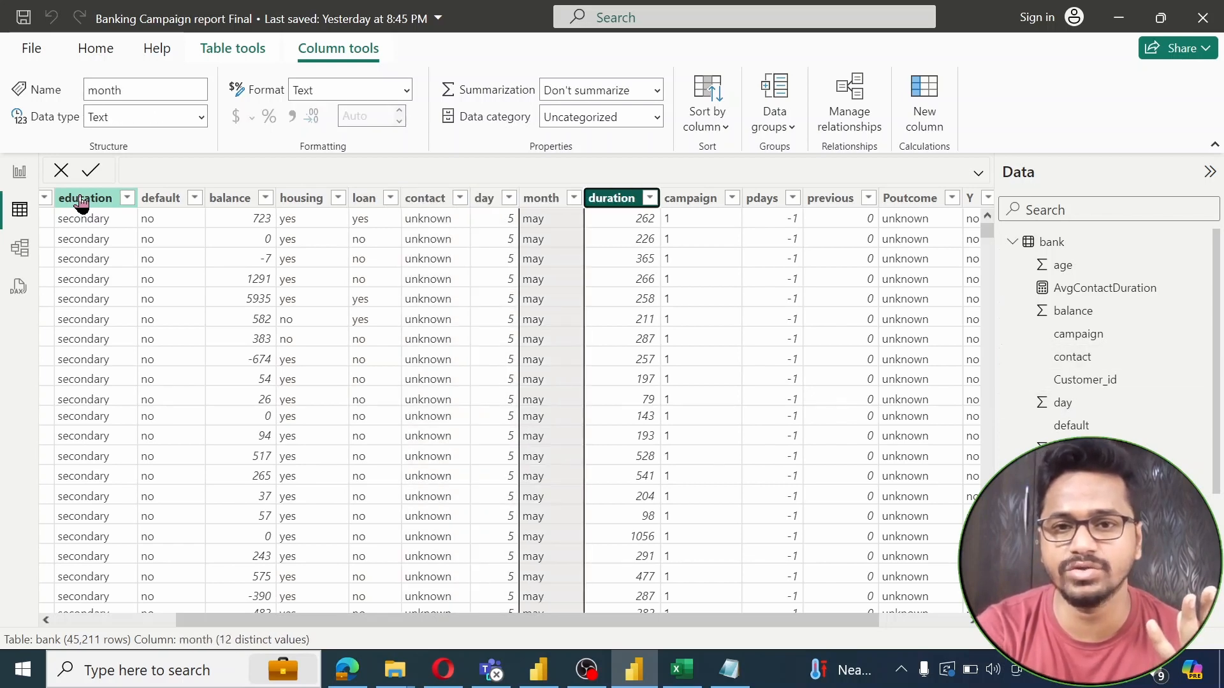
key("Right")
key("Right")
key("Right")
key("Right")
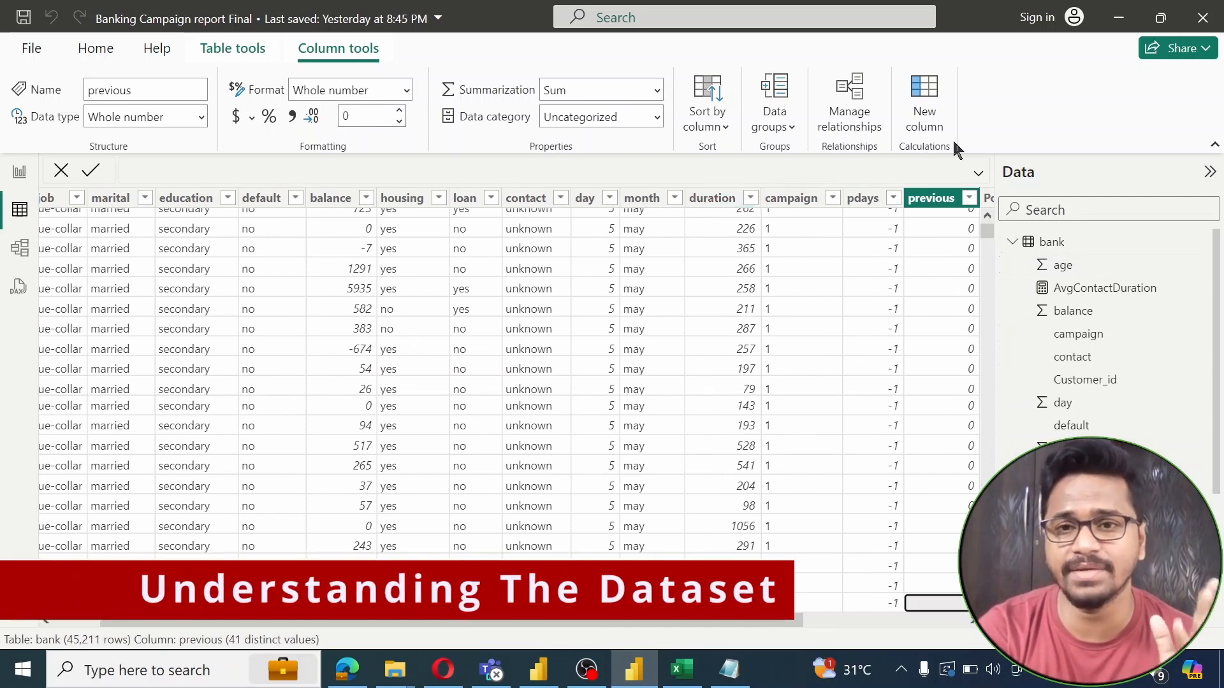
Return to the Bank Marketing dataset page and step from age through balance, loan and contact to day
mouse_move(347, 669)
left_click(396, 640)
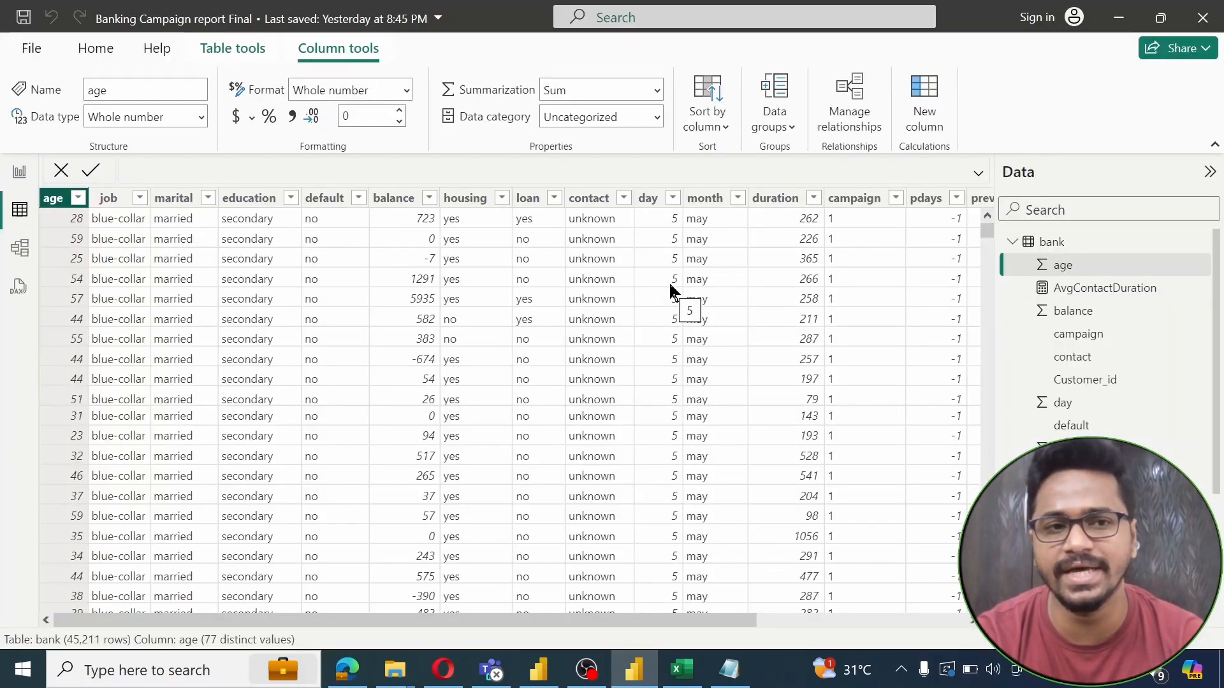
key("Right")
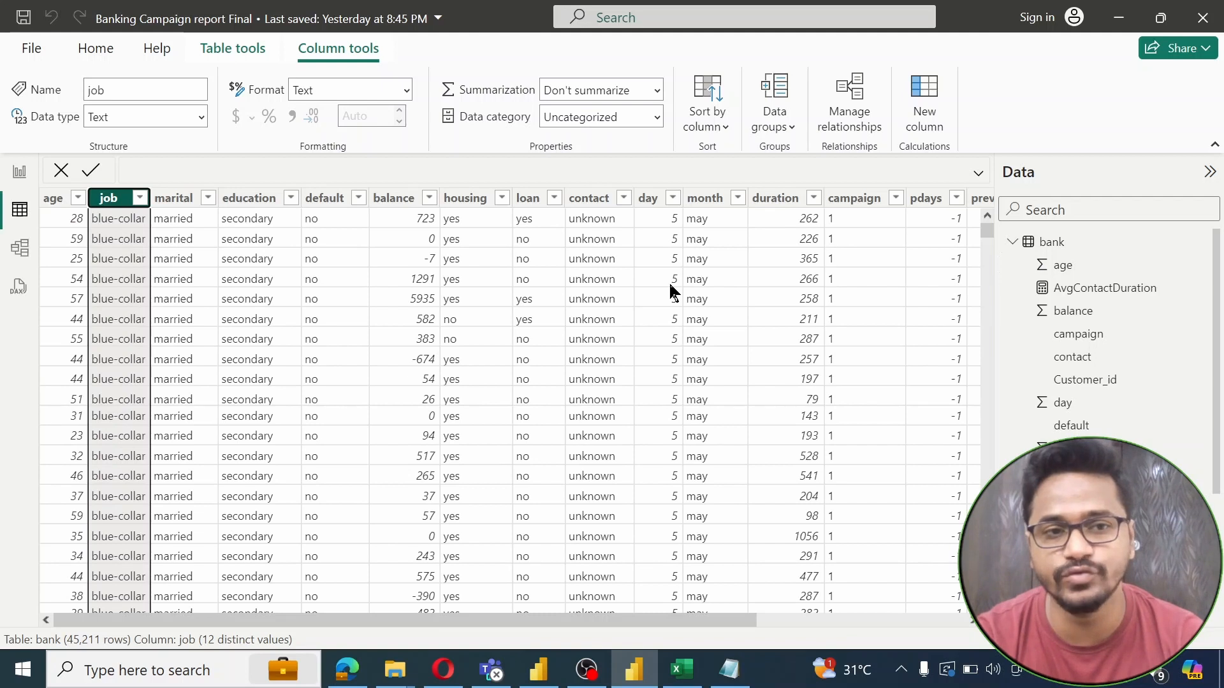
key("Right")
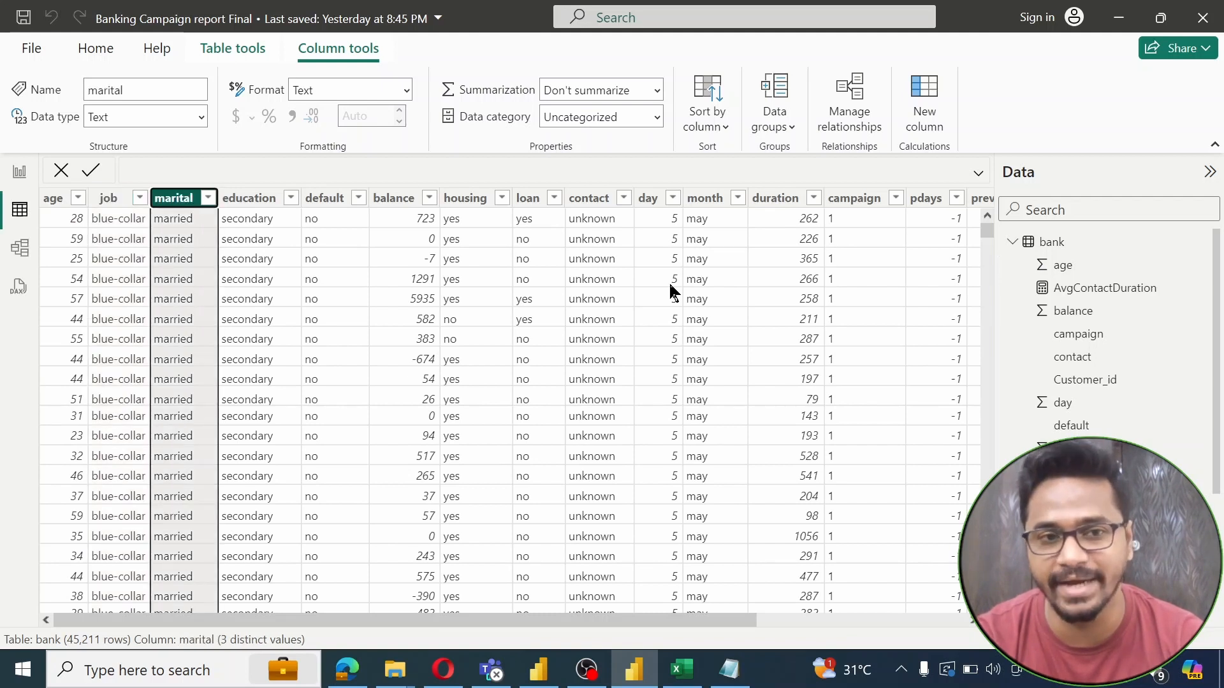
key("Right")
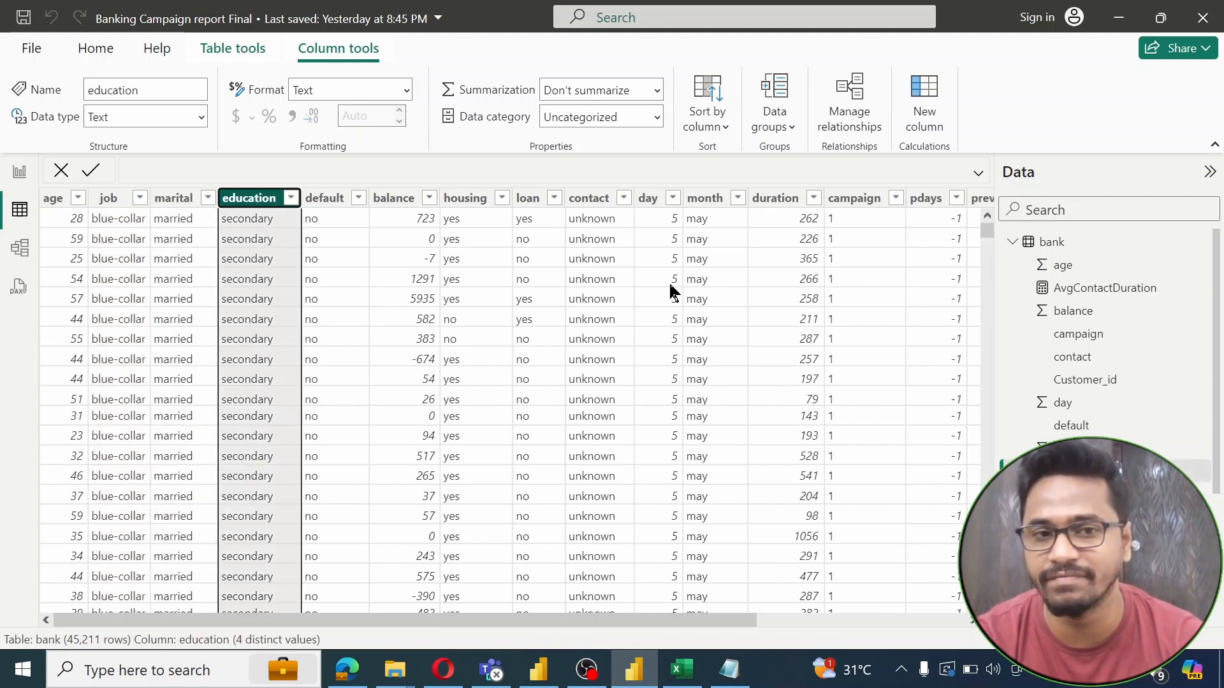
key("Right")
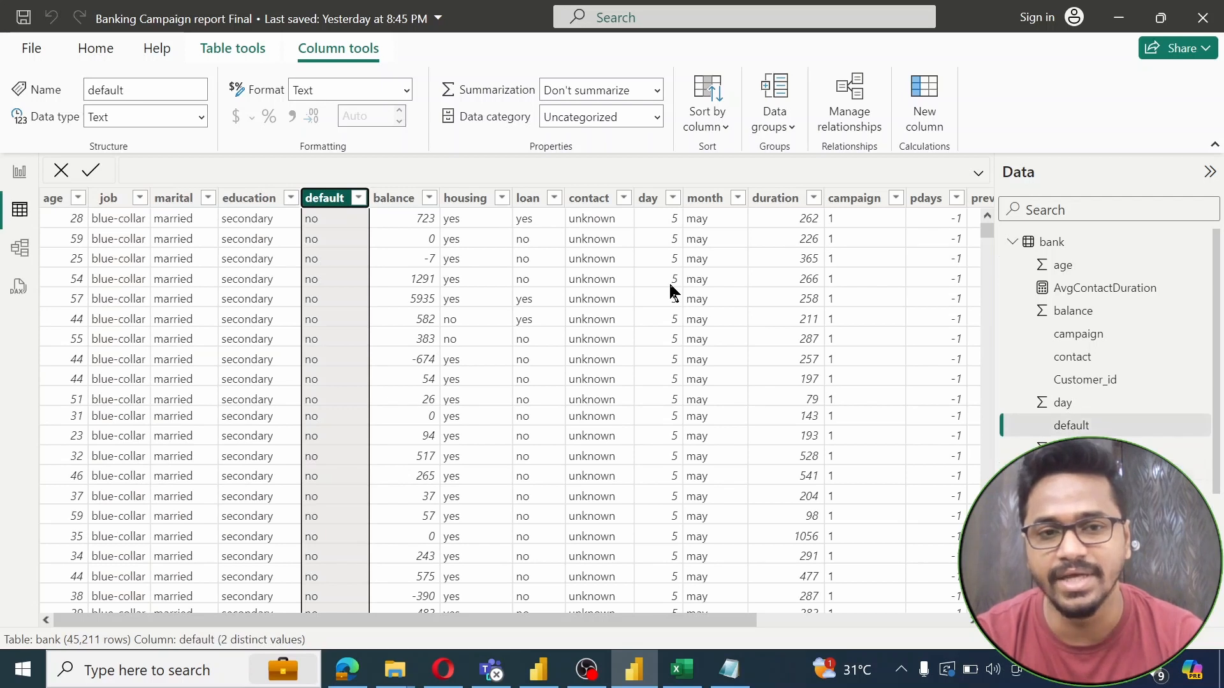
key("Right")
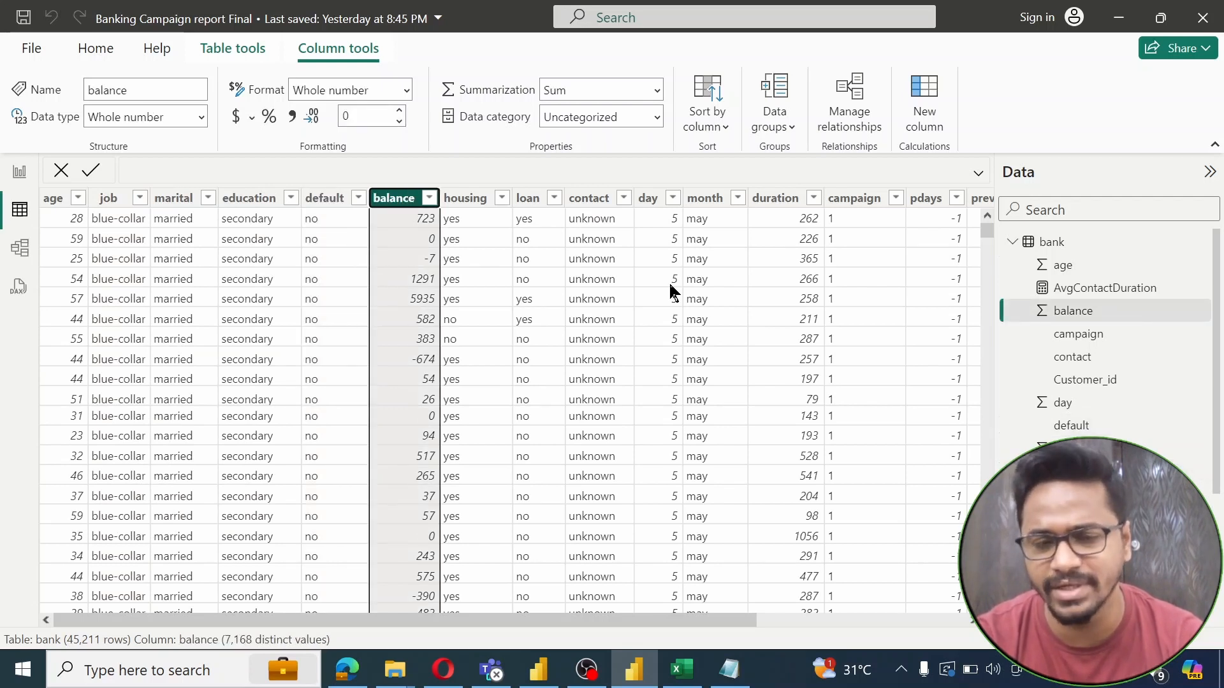
key("Left")
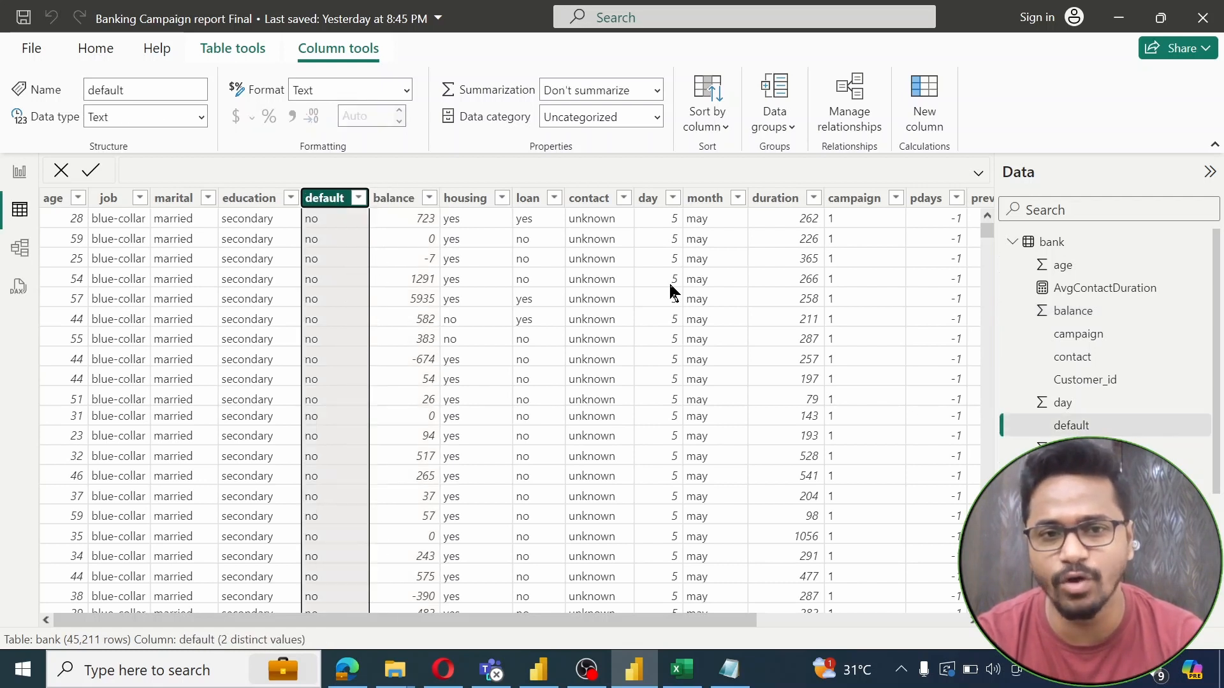
key("Right")
key("Right")
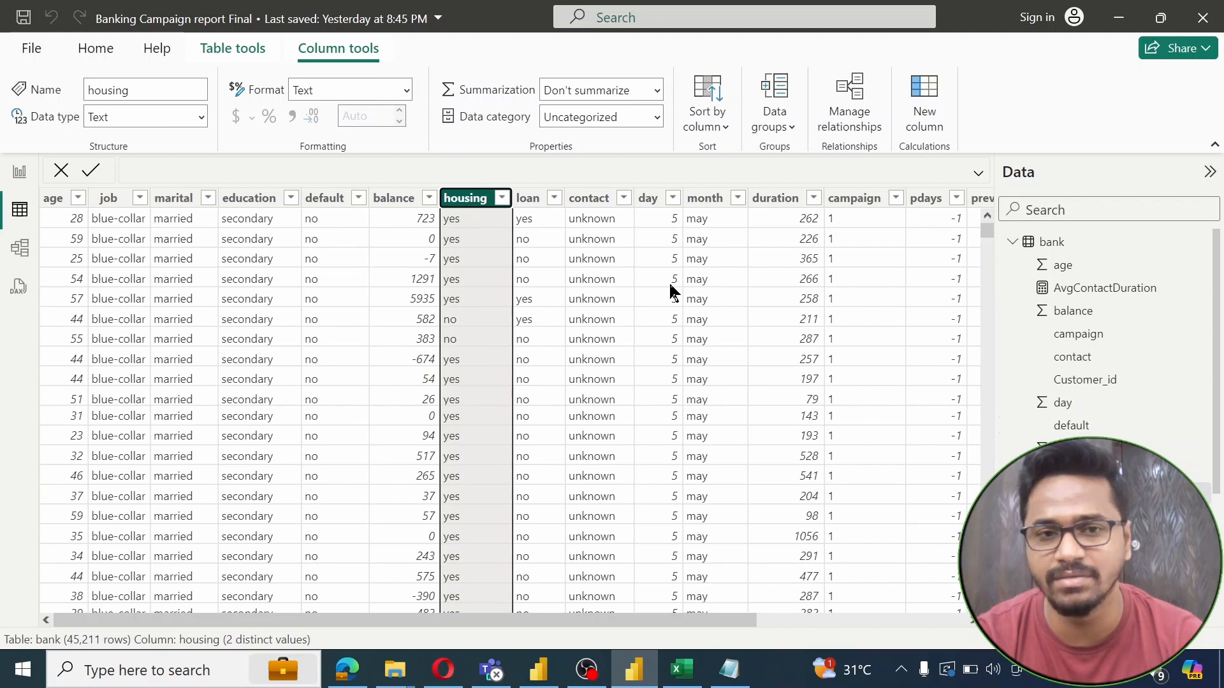
key("Right")
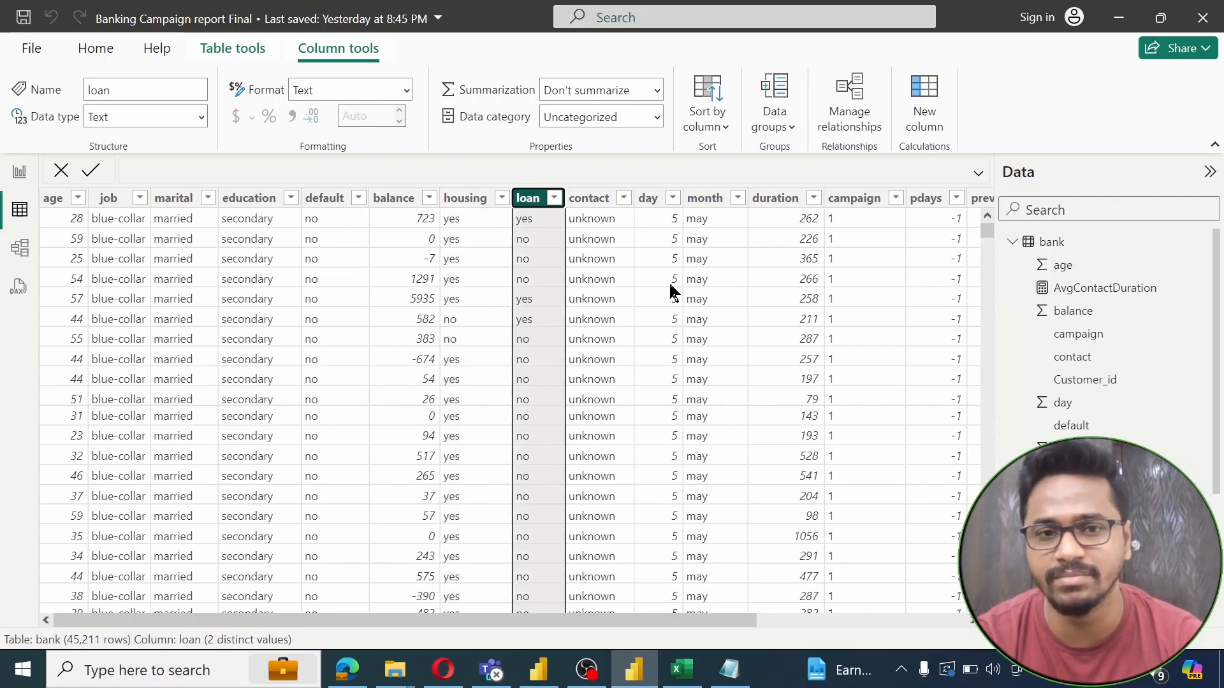
key("Right")
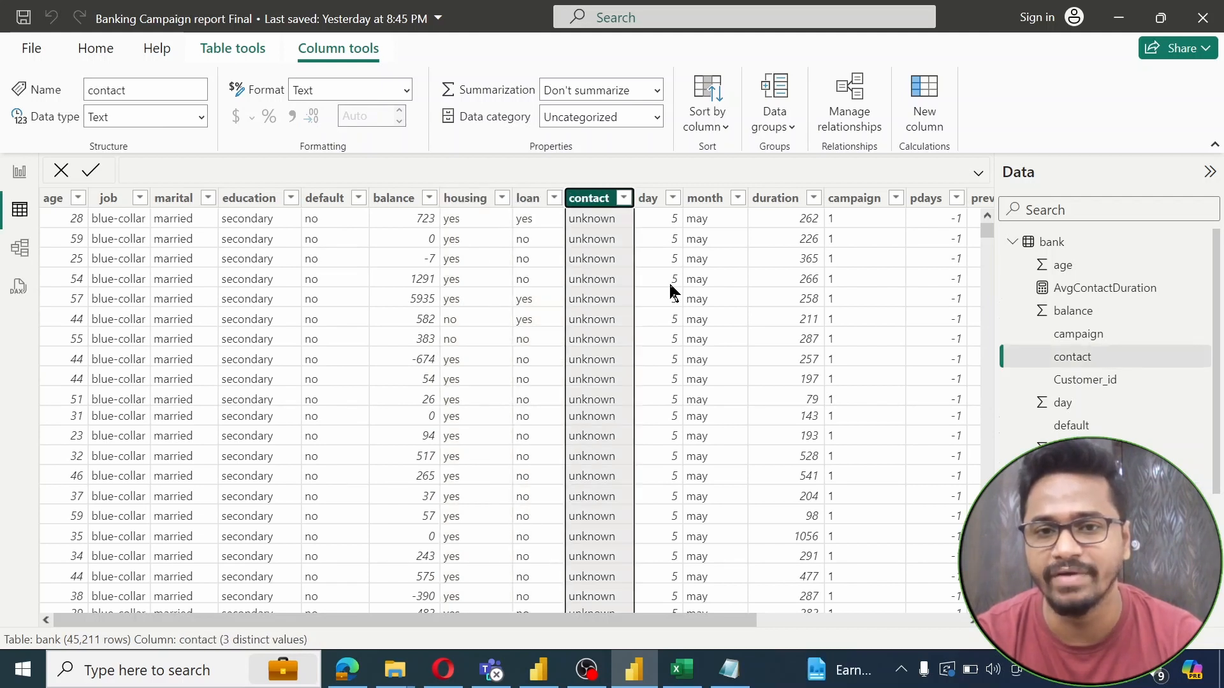
key("Right")
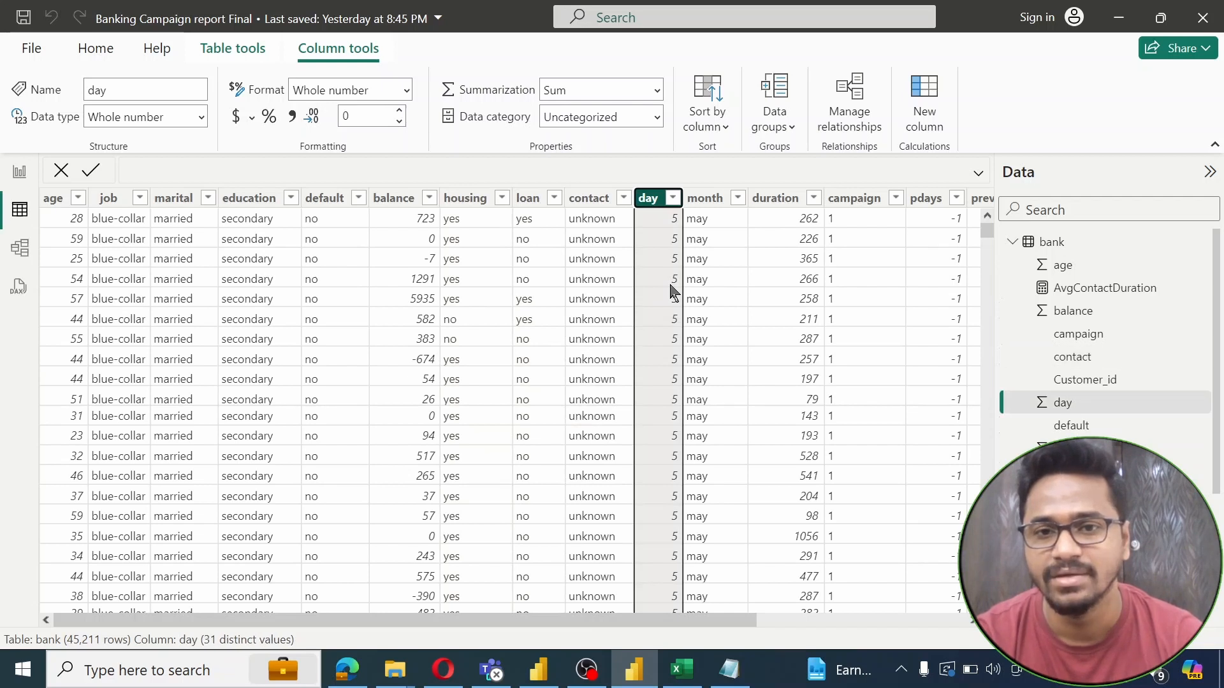
Continue through month, duration and campaign to Poutcome, list its distinct values, then check the Y column
key("Right")
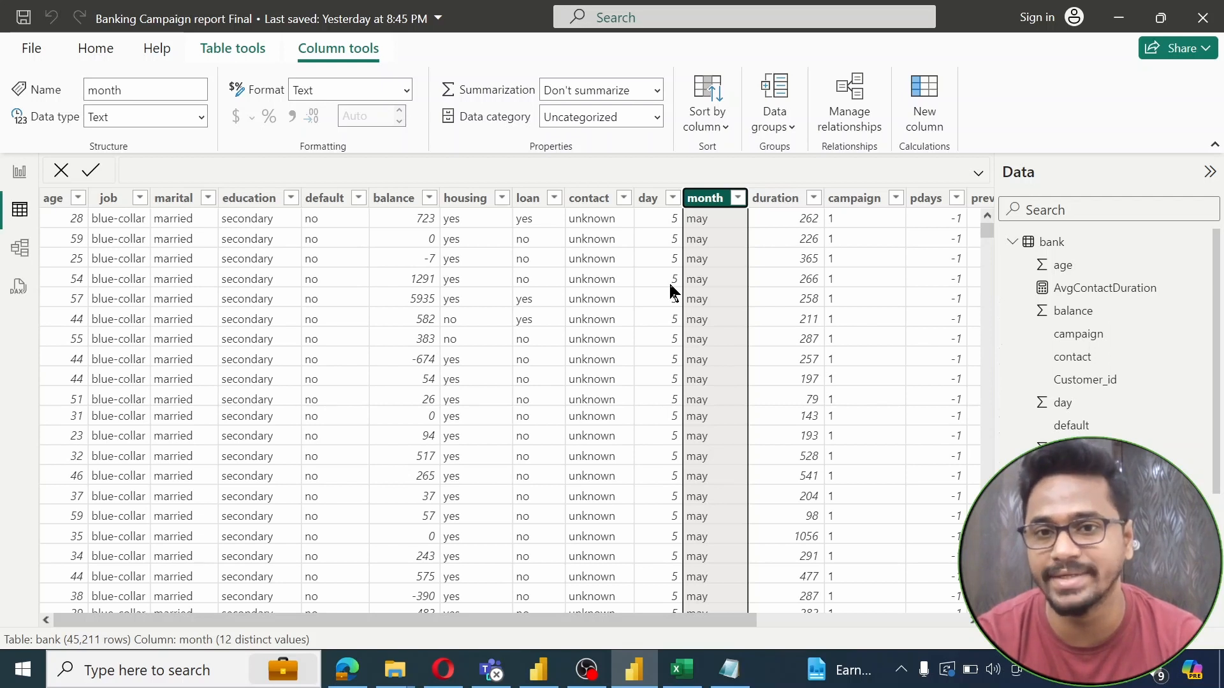
key("Right")
key("Right")
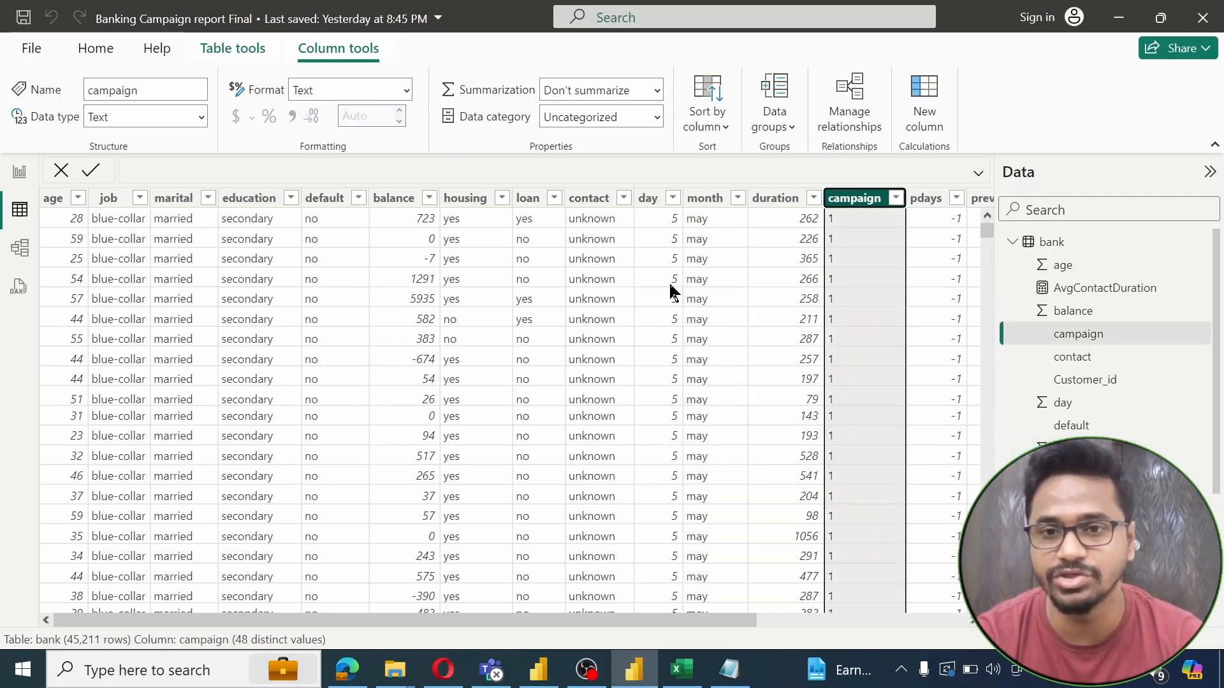
key("Right")
key("Right")
key("Right")
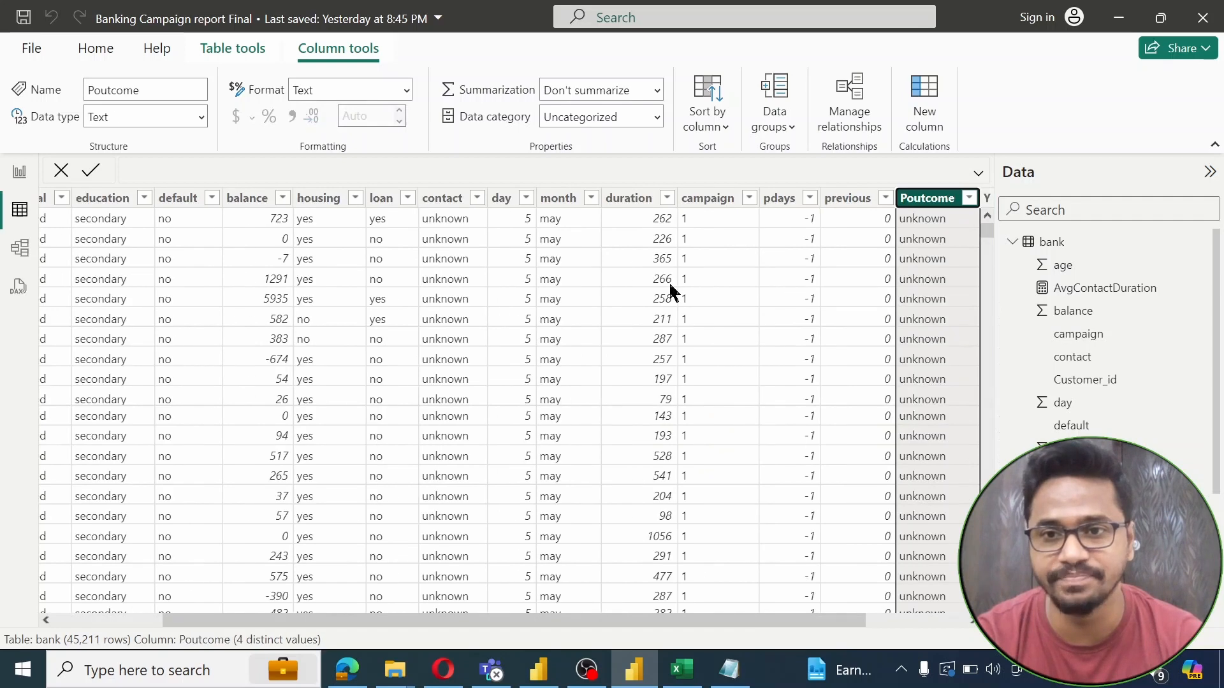
key("Left")
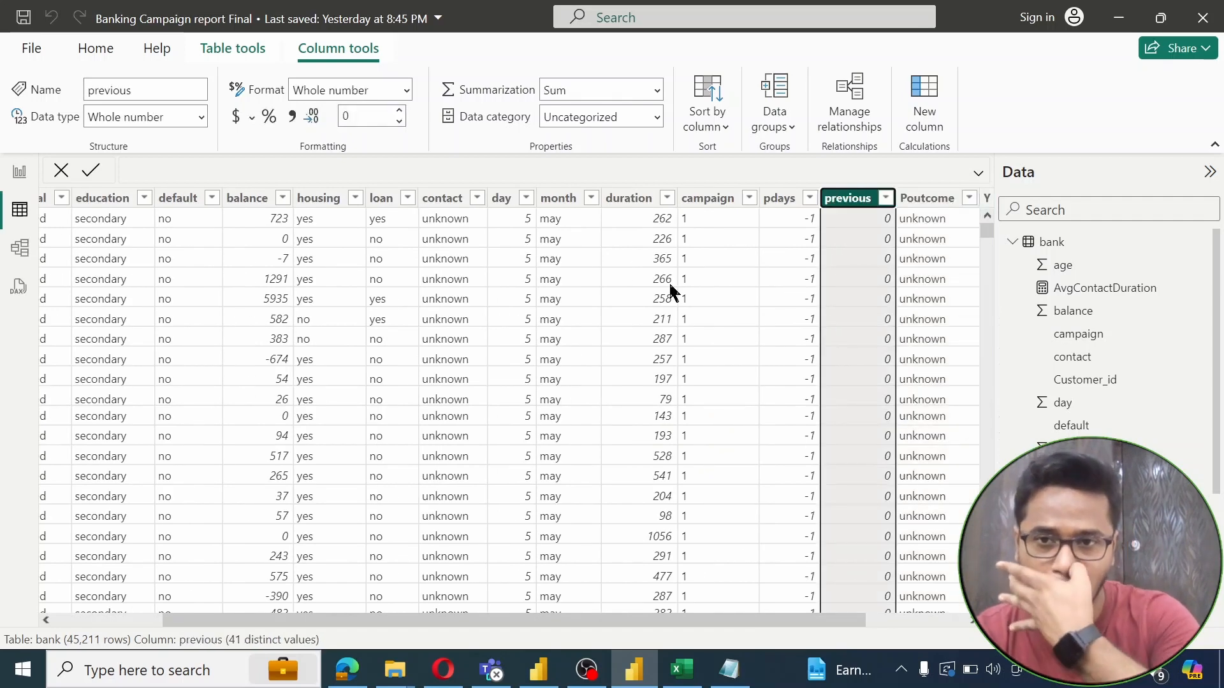
key("Right")
key("Right")
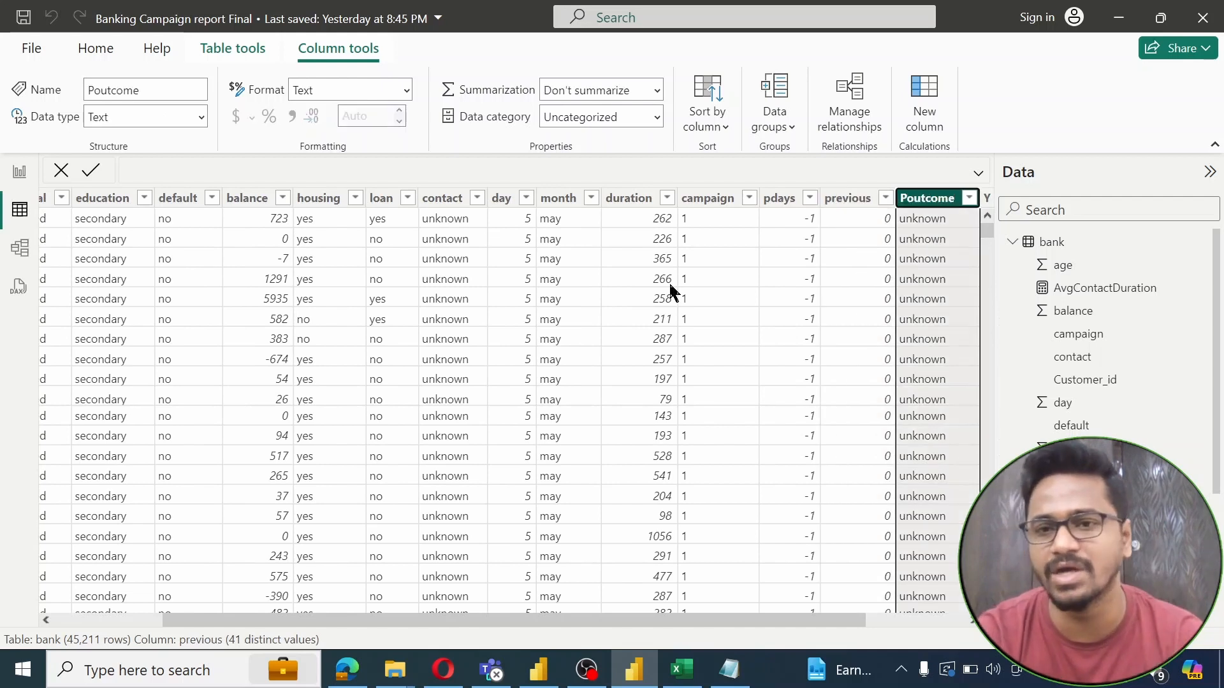
key("Left")
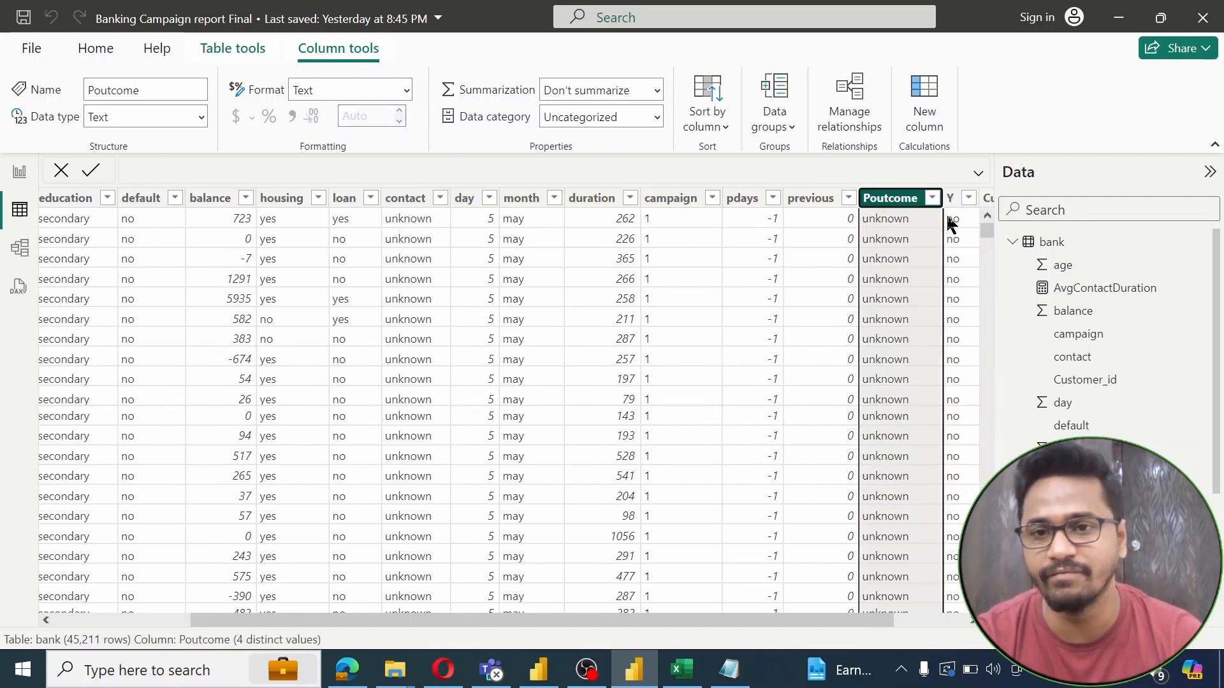
left_click(932, 198)
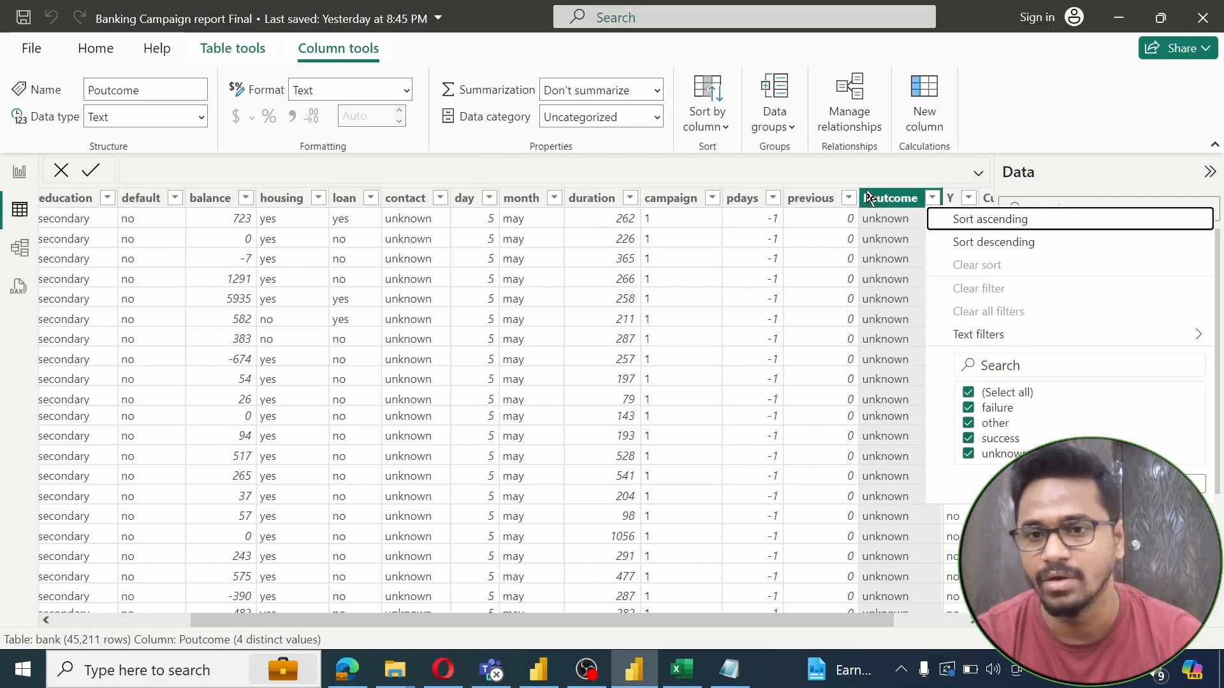
key("Escape")
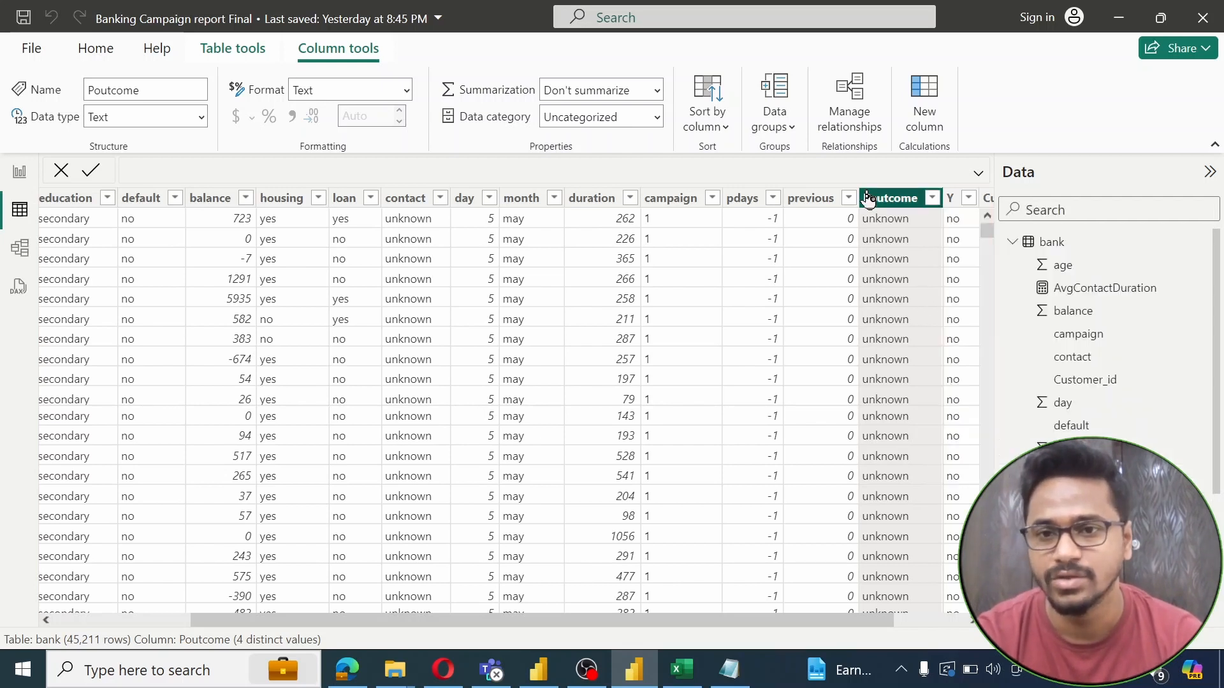
key("Right")
key("Right")
left_click(960, 213)
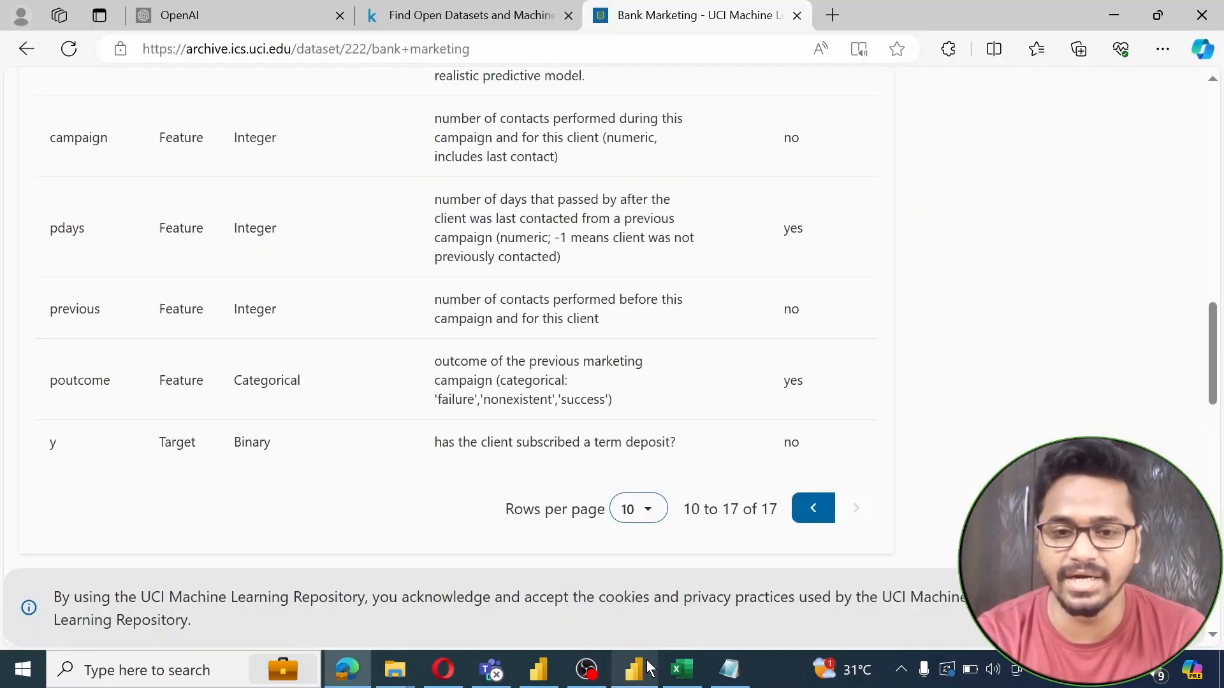
Return to Power BI Desktop's report view
left_click(645, 667)
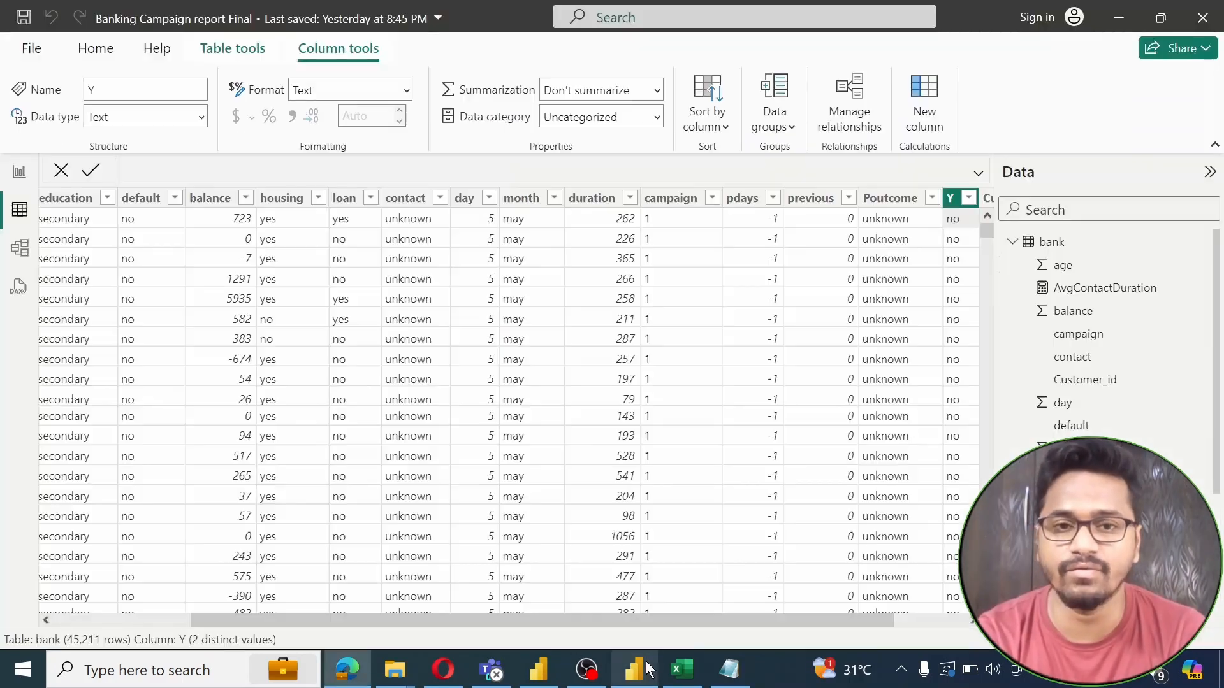
left_click(7, 182)
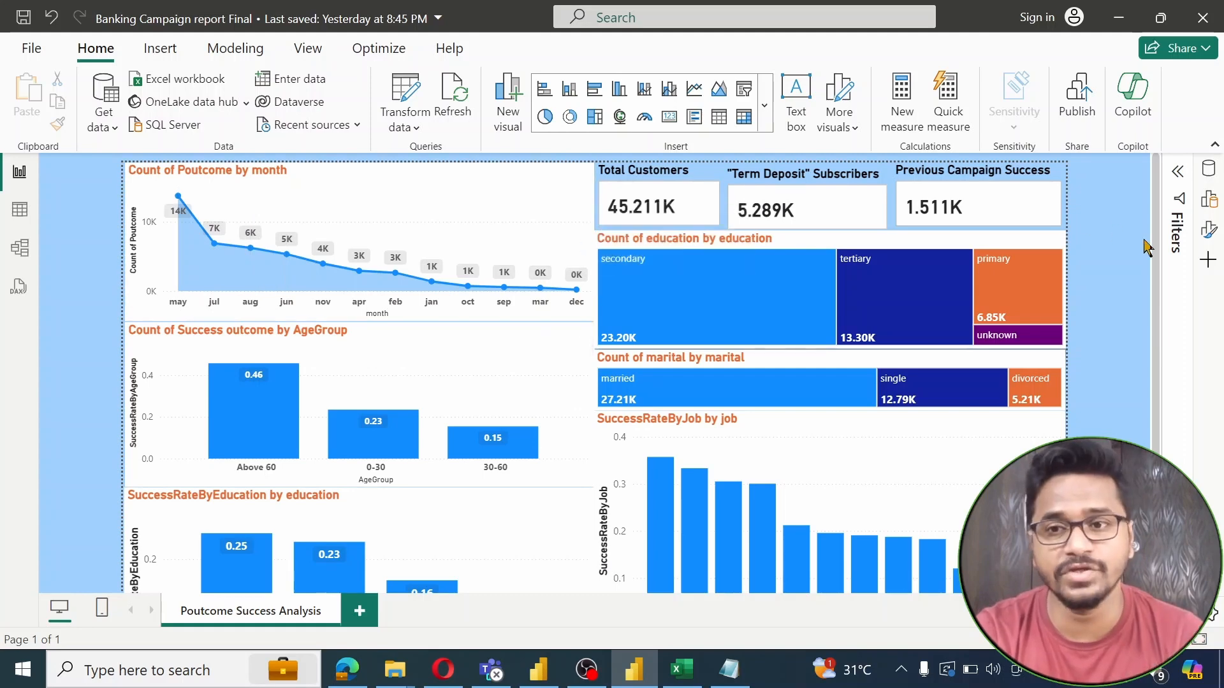
scroll(1155, 262, "down", 1)
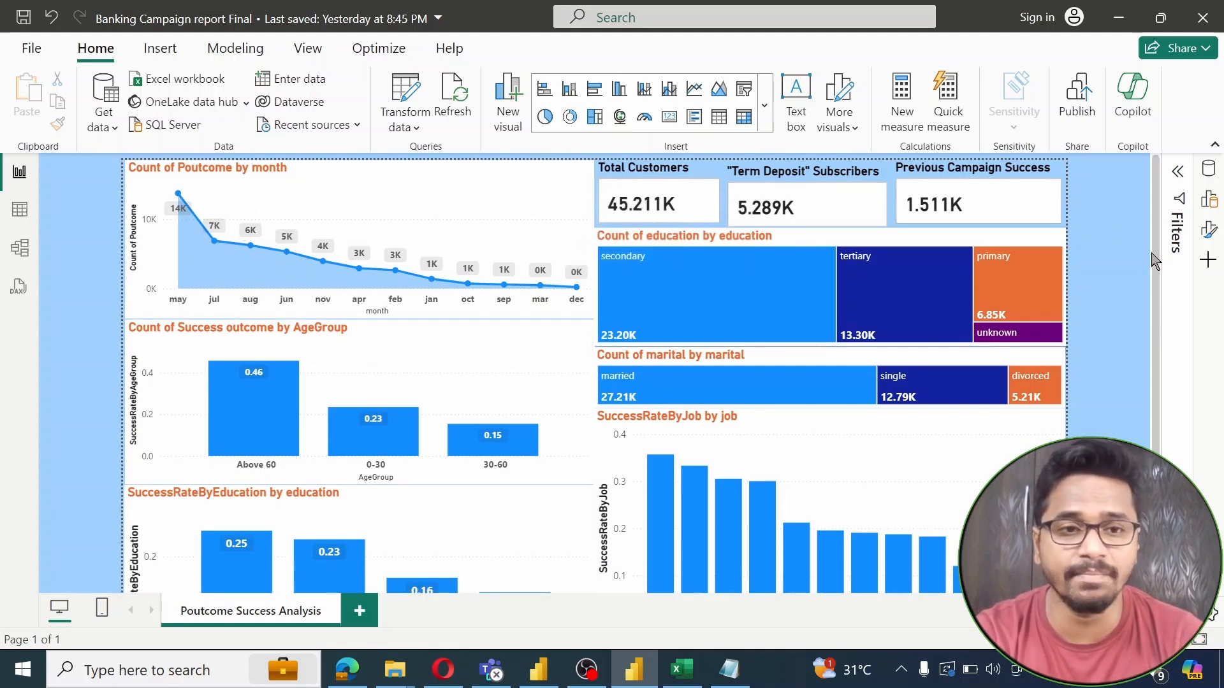
left_click_drag(1152, 253, 1149, 353)
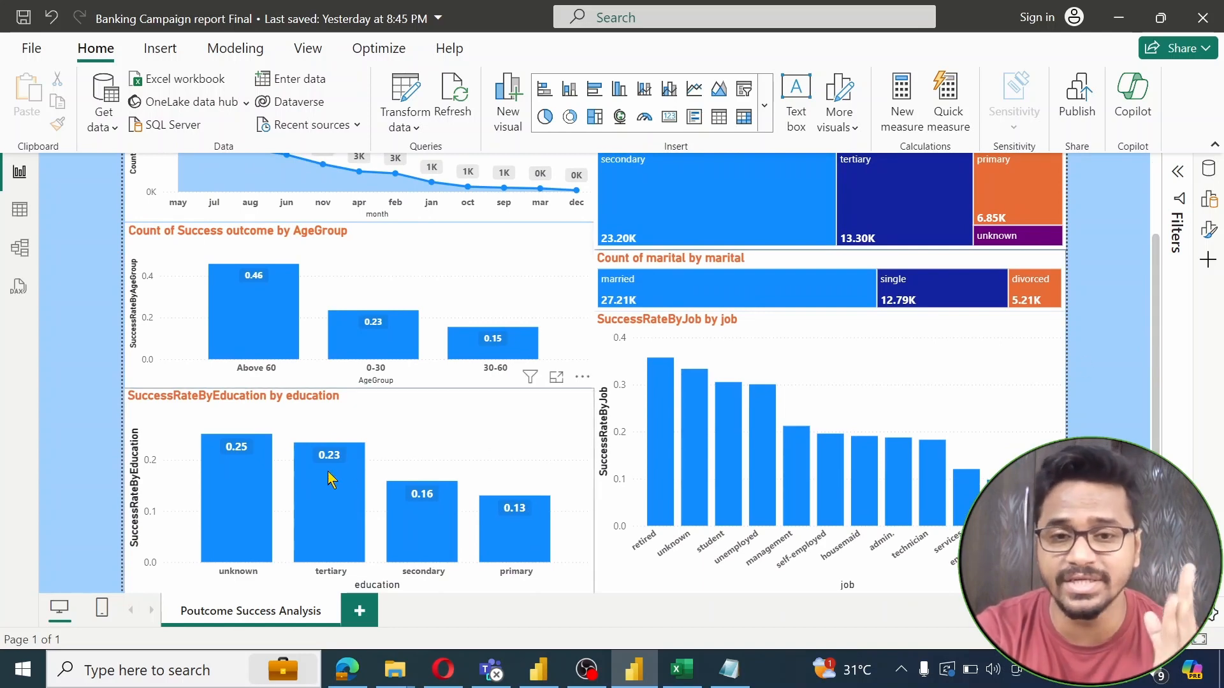
mouse_move(329, 479)
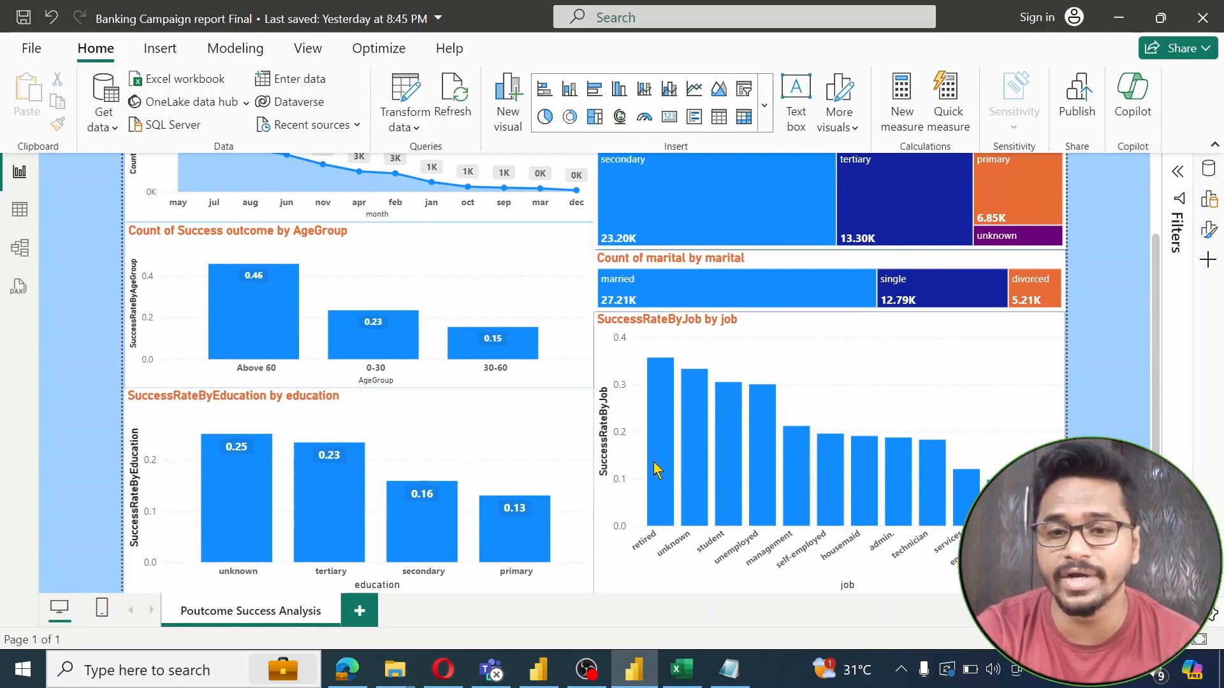
mouse_move(657, 471)
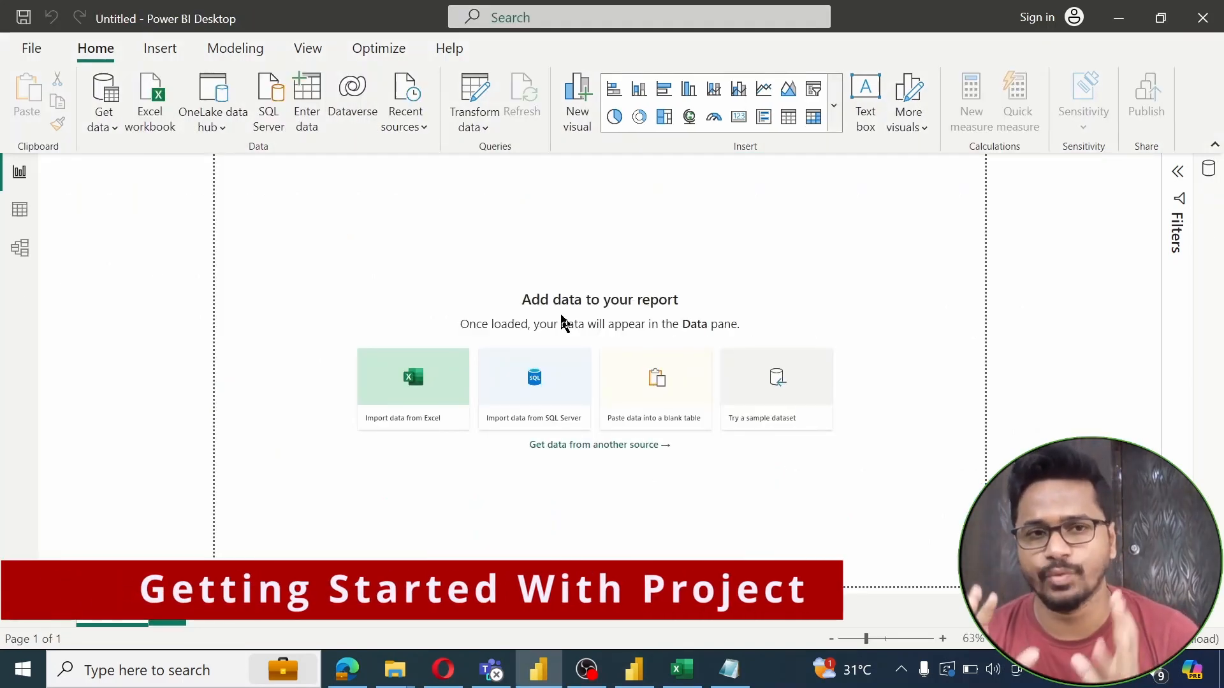
Import bank-full Dataste Project 1.csv from the DS folder as a Text/CSV source
left_click(108, 128)
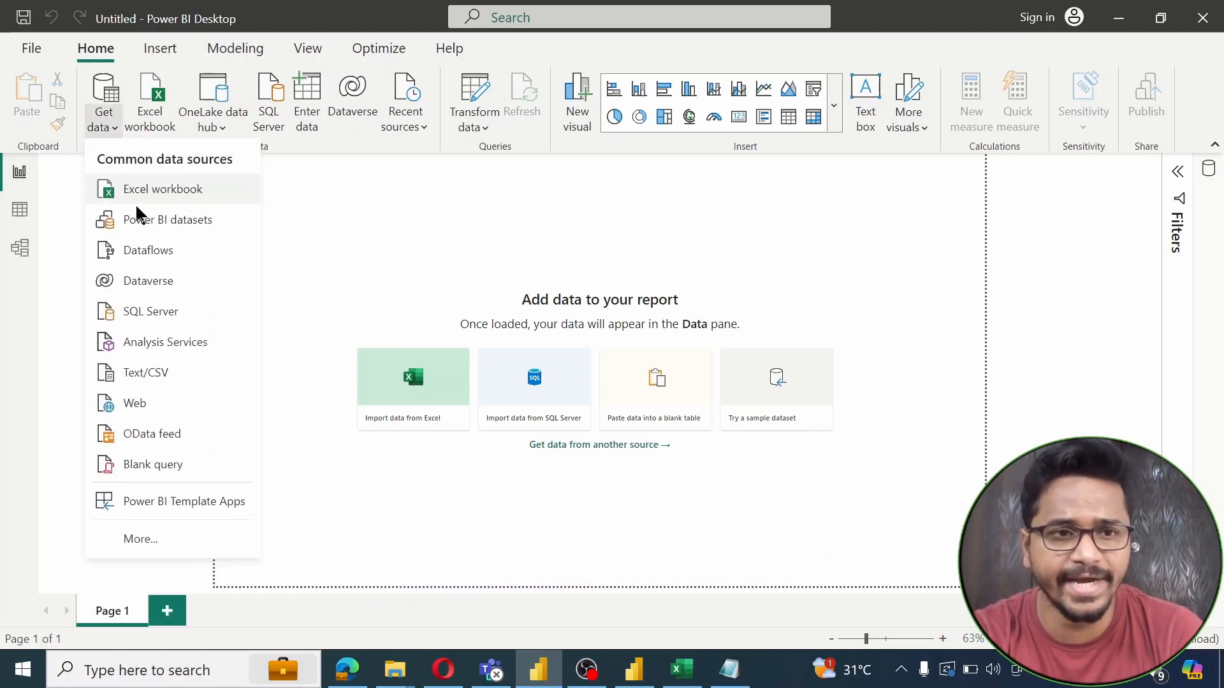
left_click(158, 381)
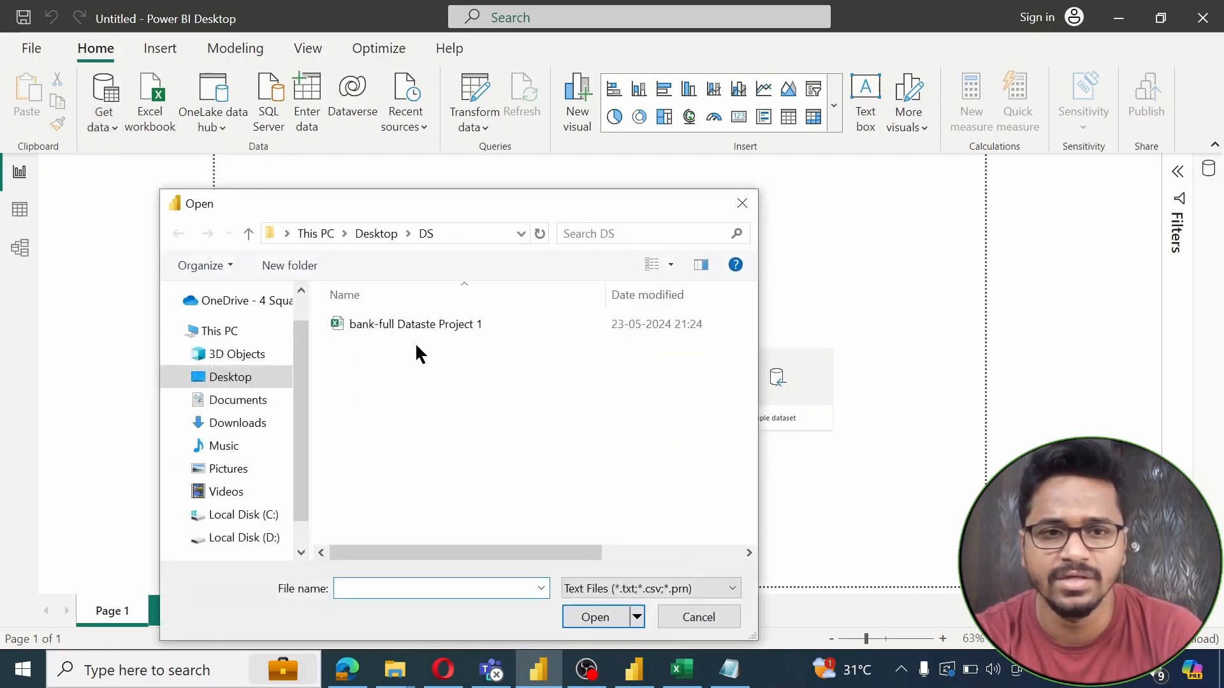
left_click(437, 332)
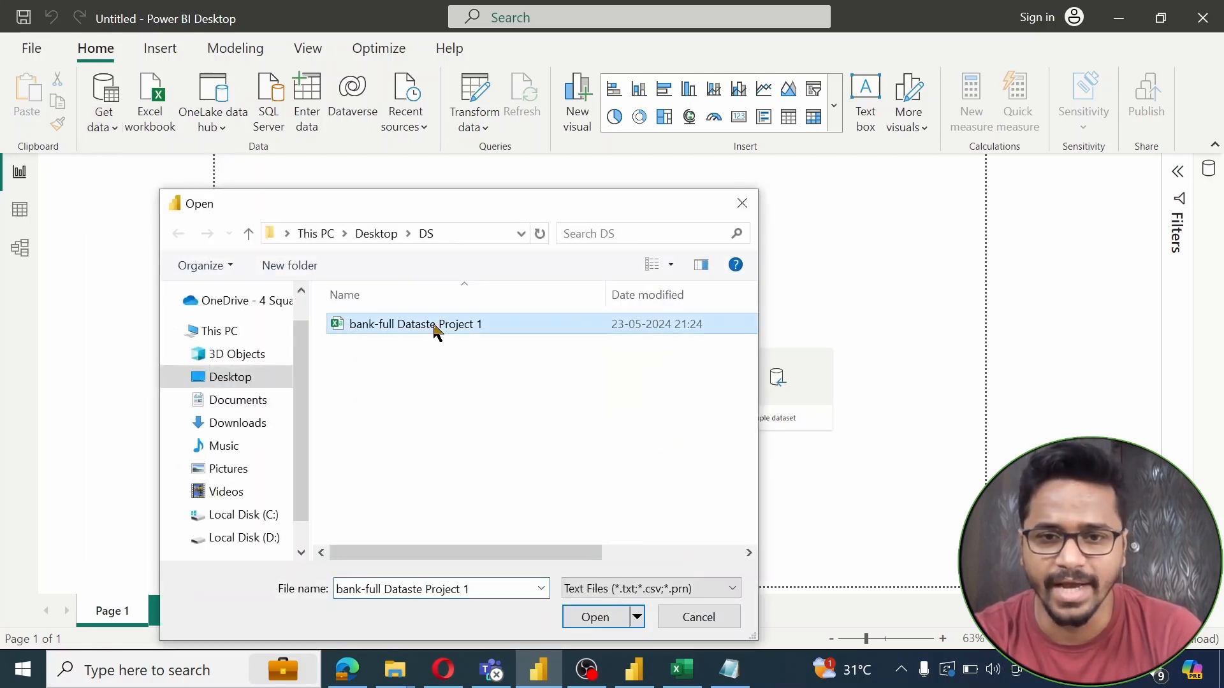
left_click(566, 617)
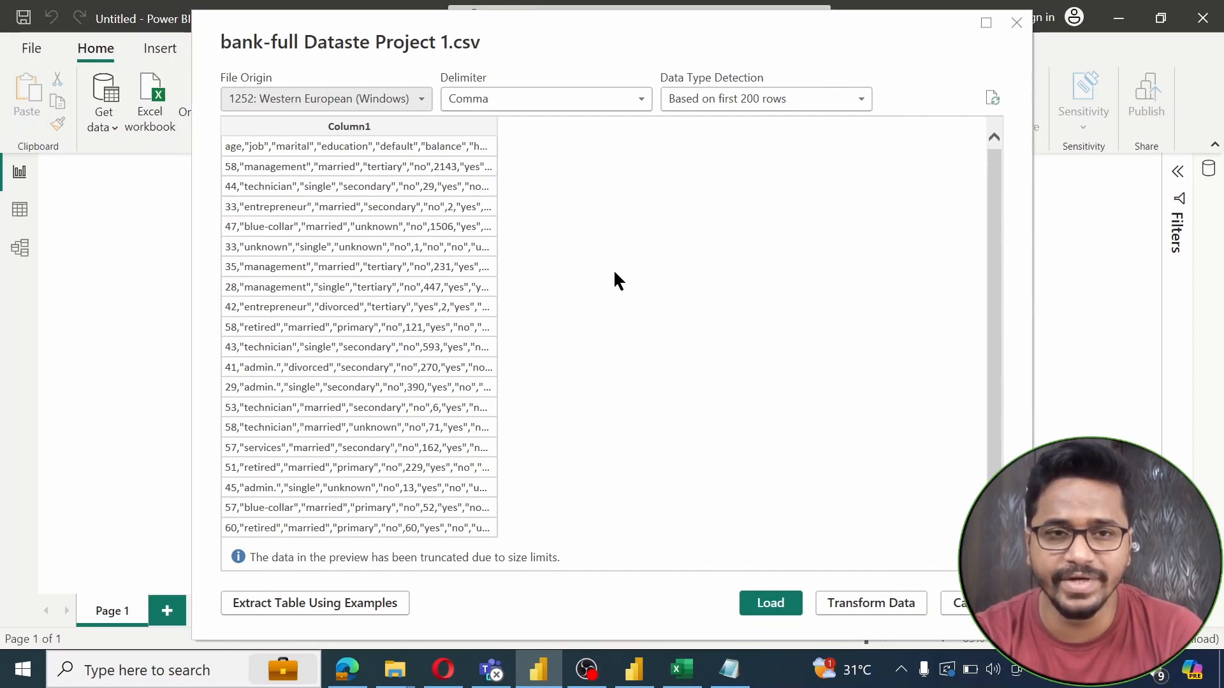
Load the CSV into Power Query and split its single column by Comma at each occurrence
left_click(880, 604)
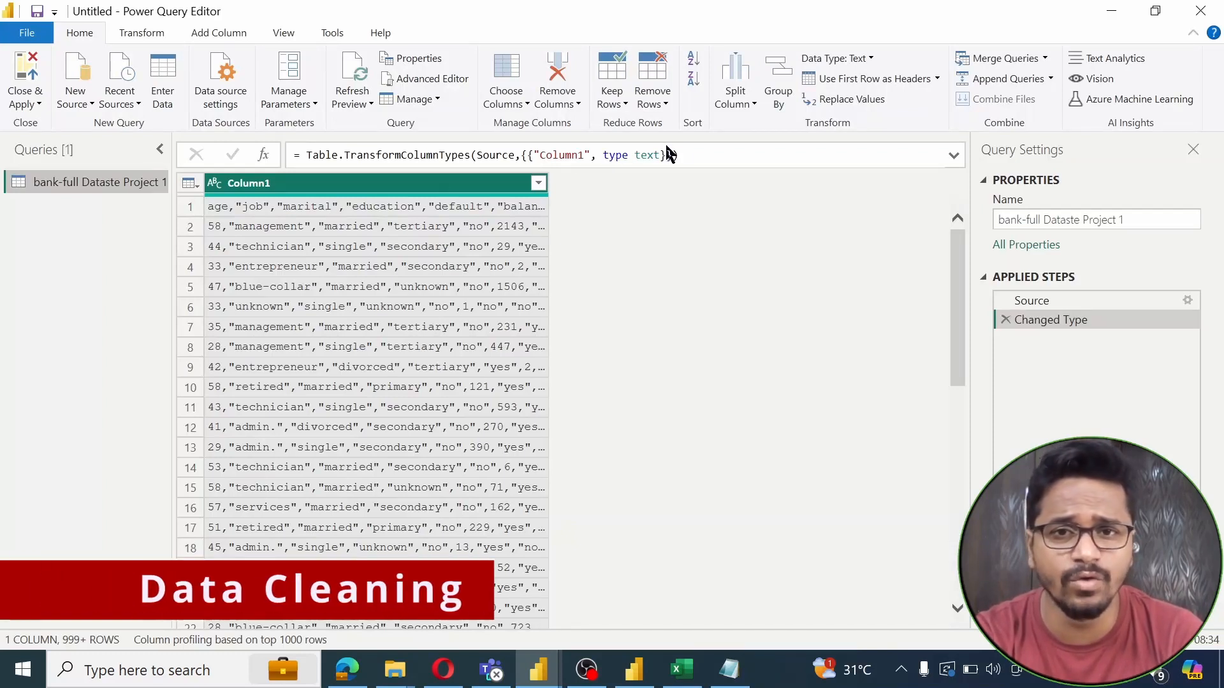
left_click(741, 115)
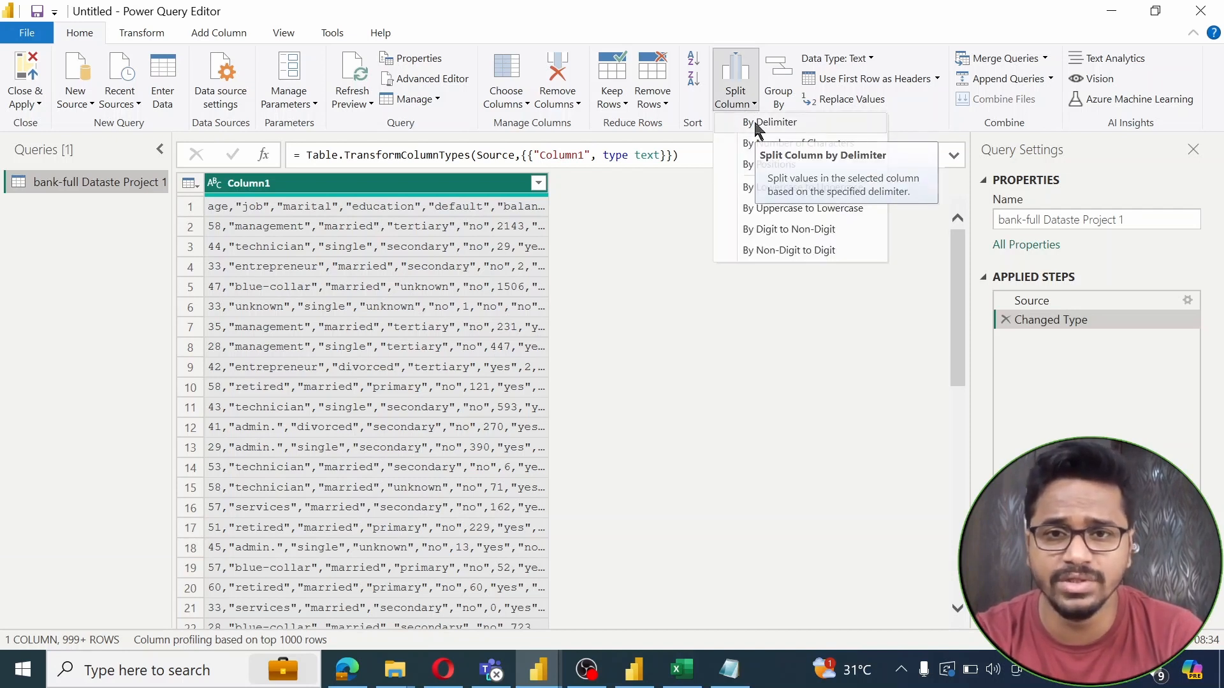
left_click(757, 124)
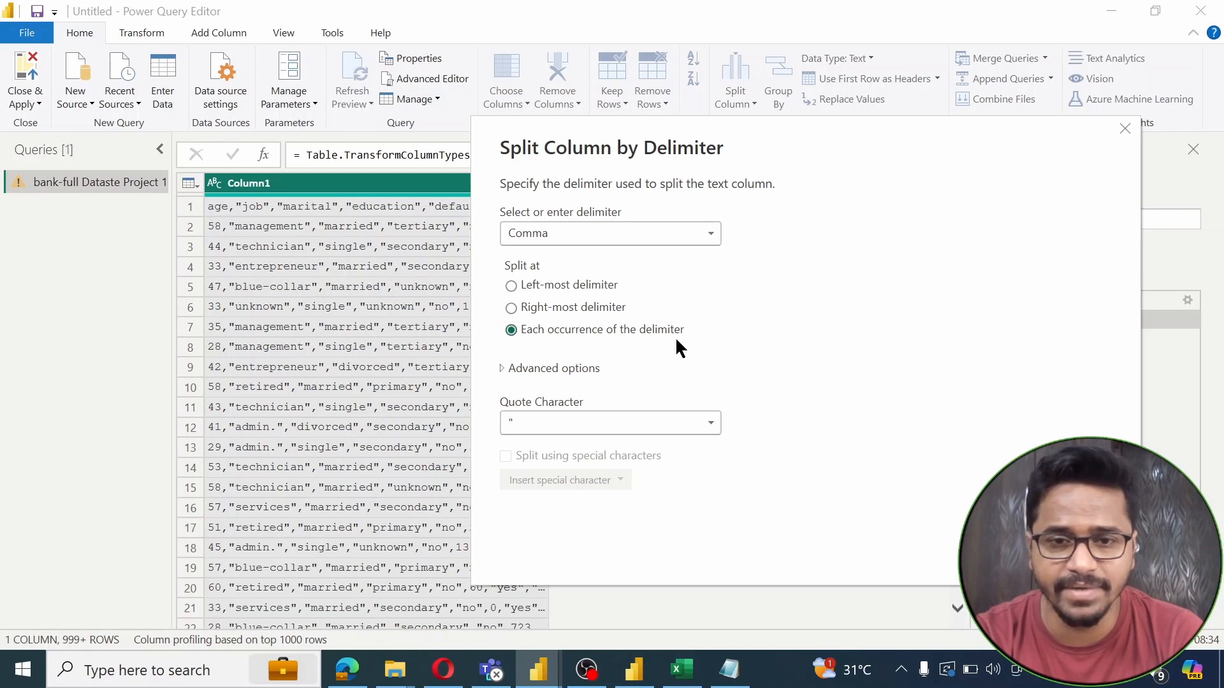
left_click_drag(829, 137, 980, 114)
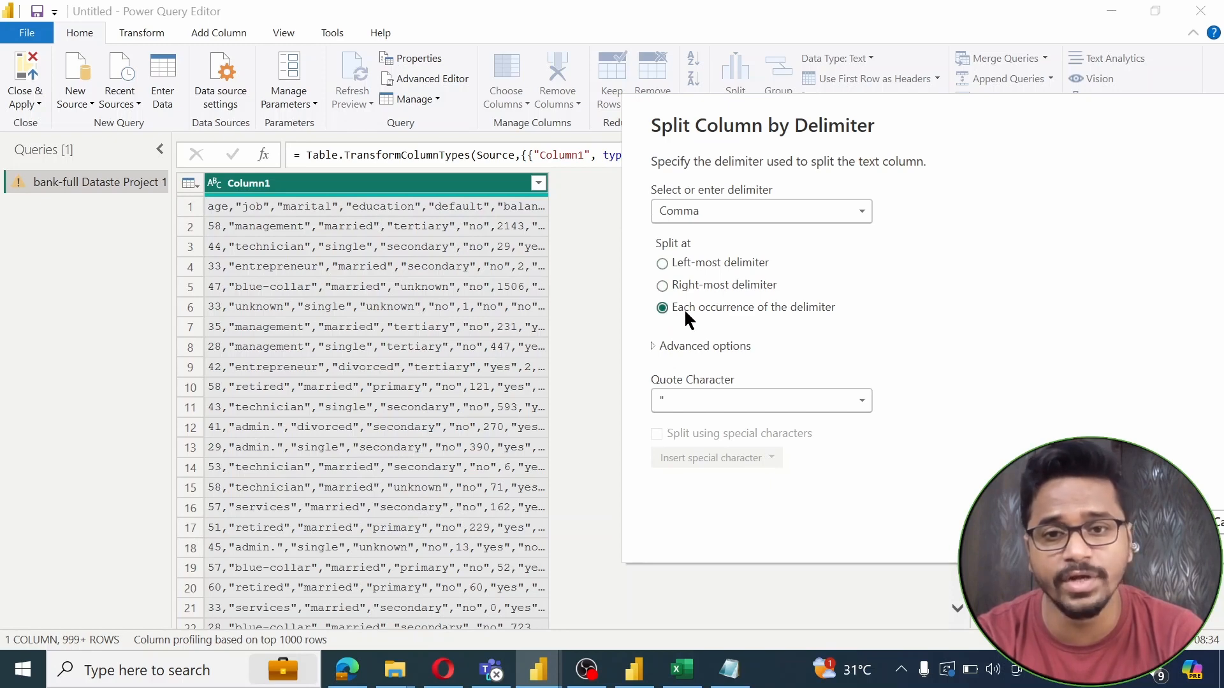
left_click(1146, 522)
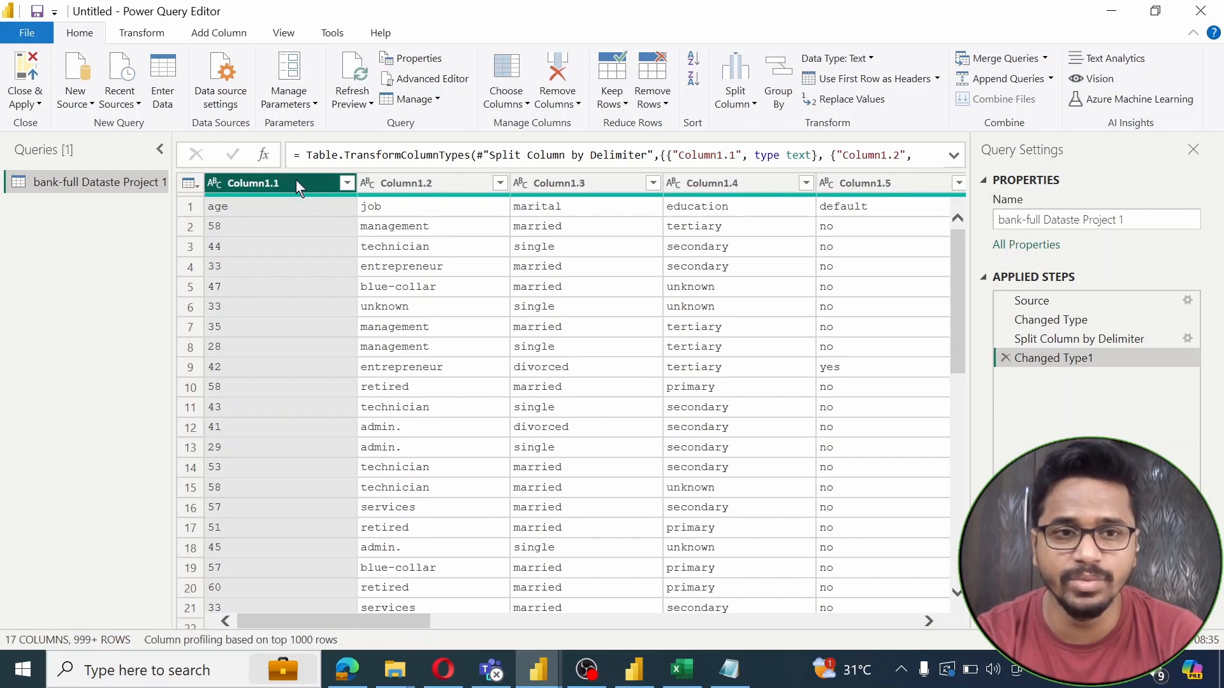
left_click(409, 211)
key("Right")
key("Right")
key("Right")
key("Right")
key("Right")
key("Right")
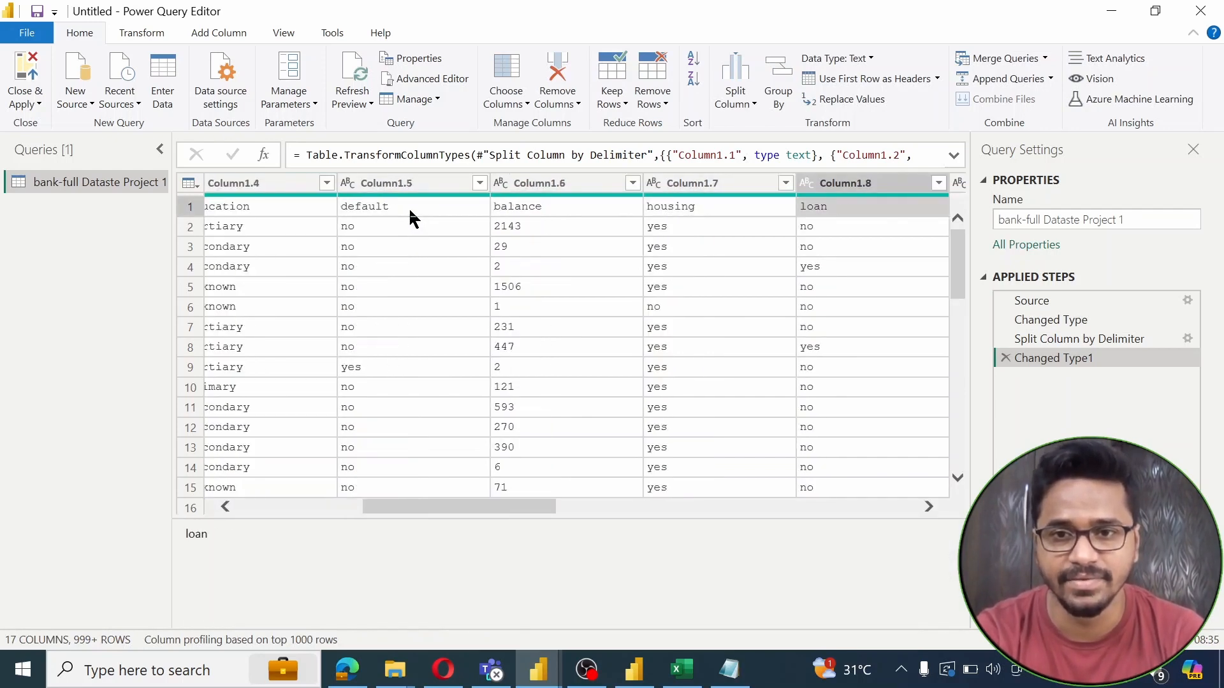
key("Left")
key("Left")
key("Left")
key("Left")
key("Left")
key("Left")
key("Left")
key("Left")
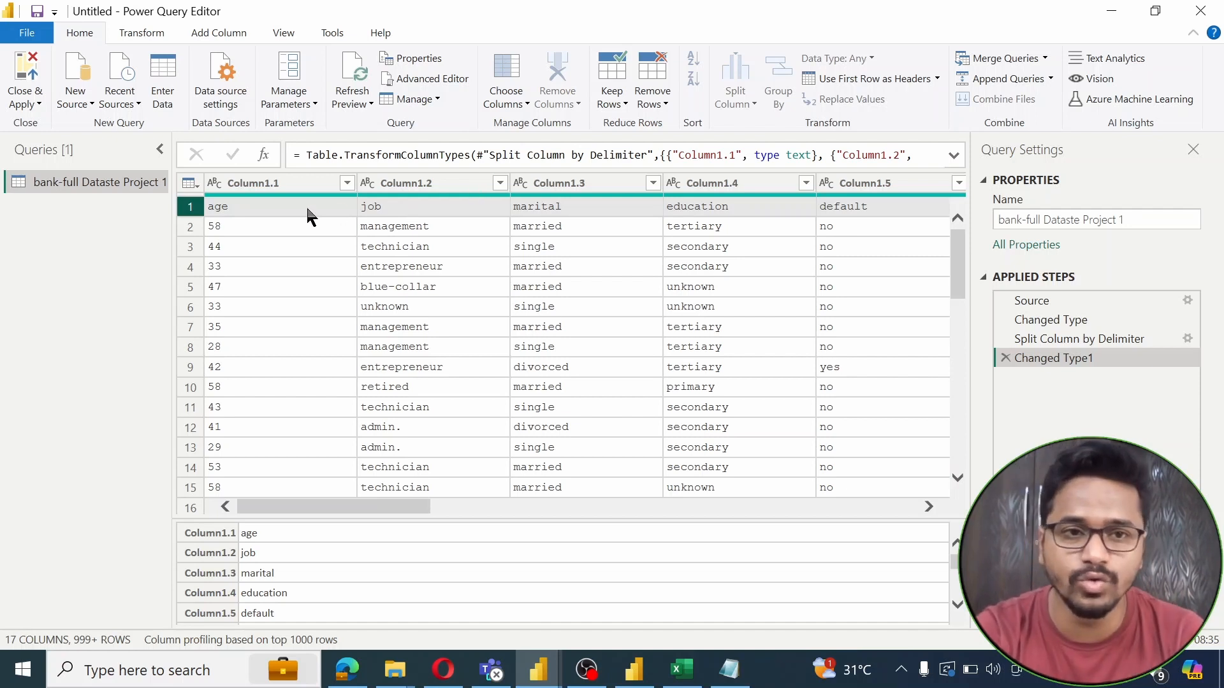
Promote the first row to headers and review the data types of columns age through y
left_click(852, 82)
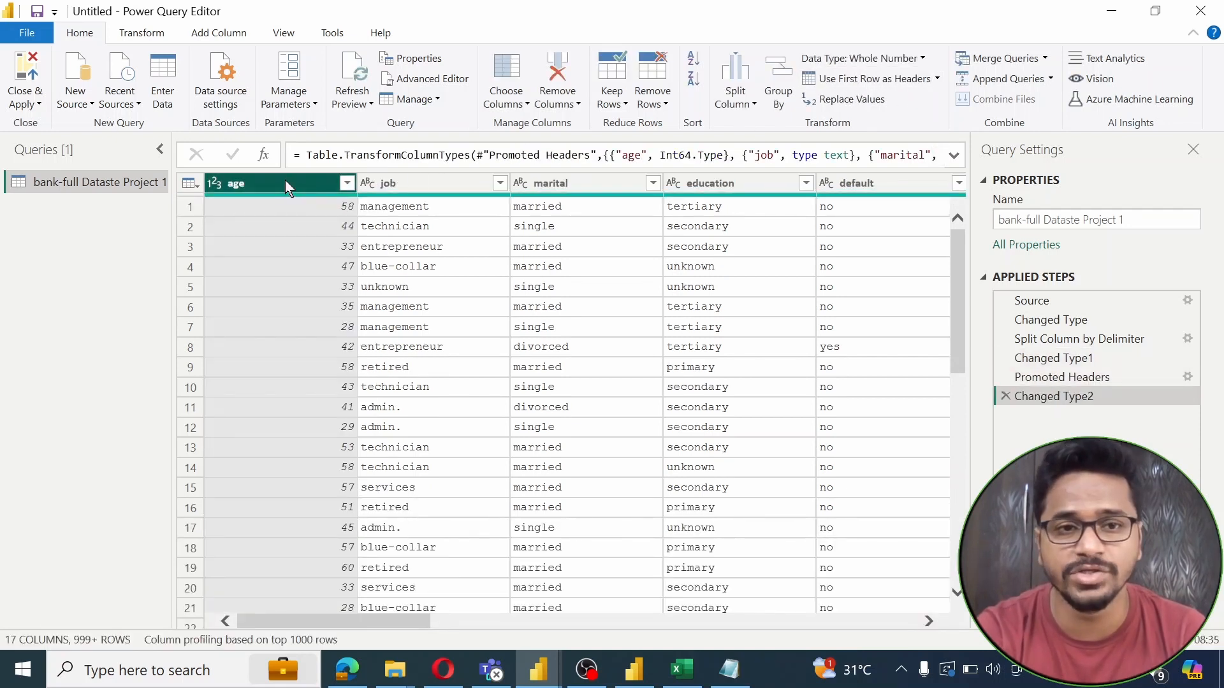
key("Right")
key("Right")
key("Right")
key("Right")
key("Right")
key("Right")
key("Right")
key("Right")
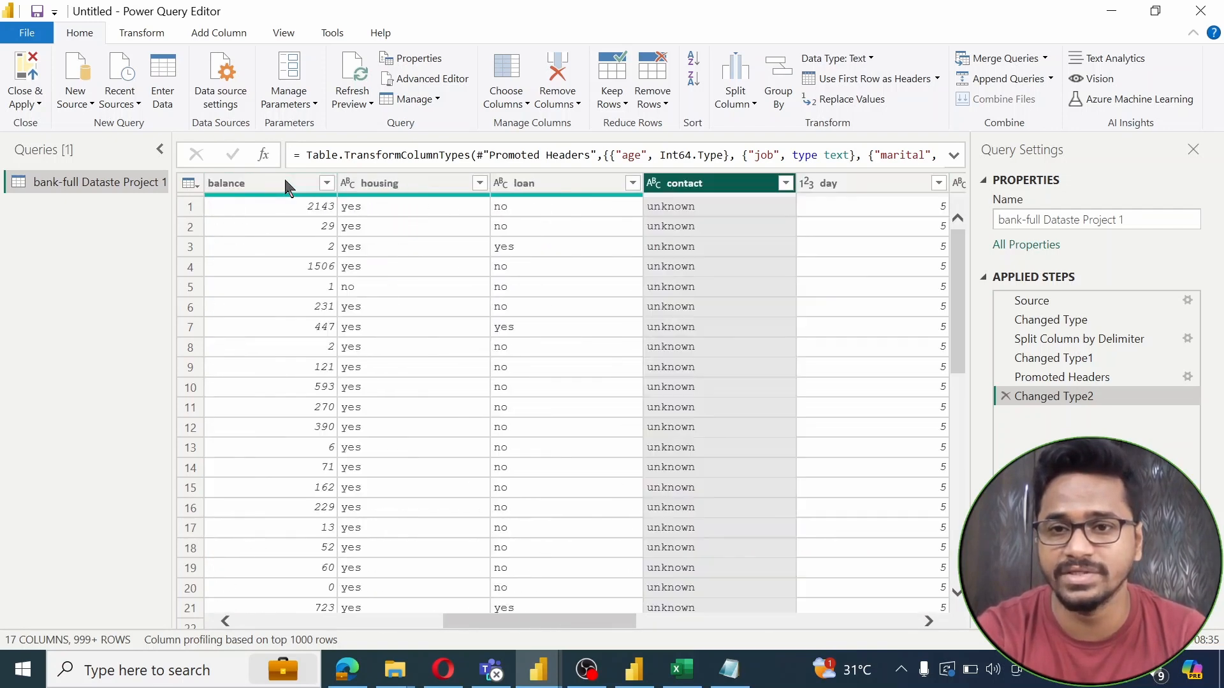
key("Left")
key("Left")
key("Left")
key("Left")
key("Left")
key("Left")
key("Left")
key("Left")
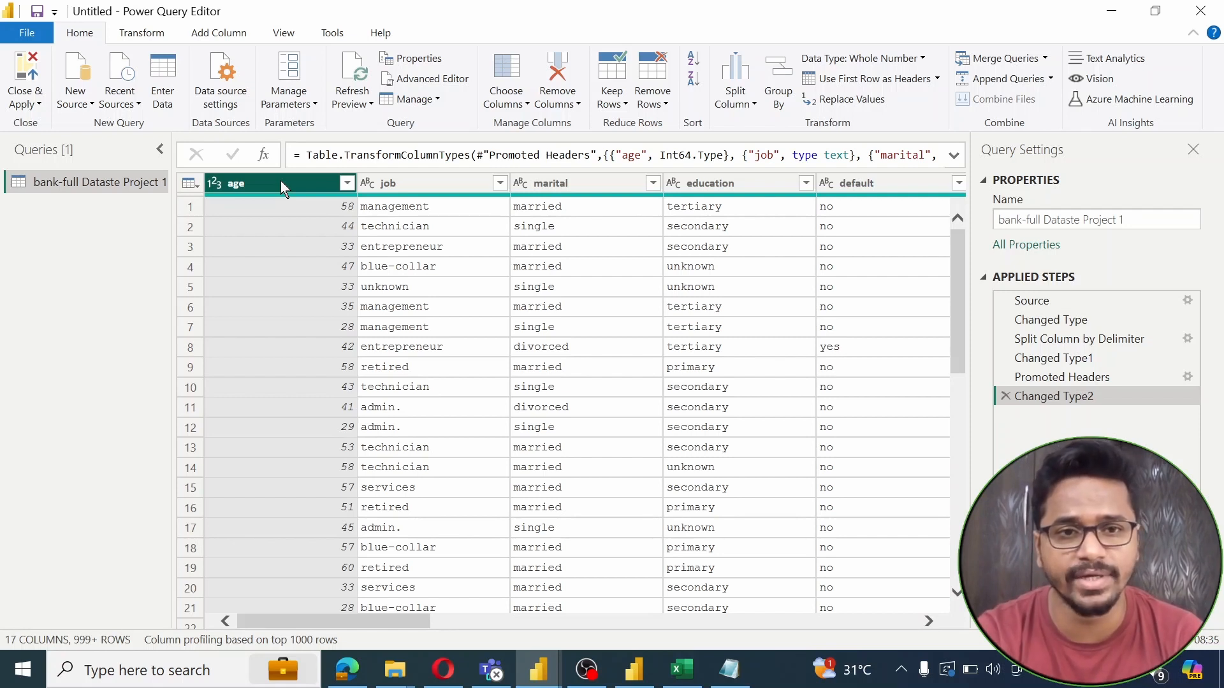
key("Right")
key("Right")
key("Right")
key("Right")
key("Right")
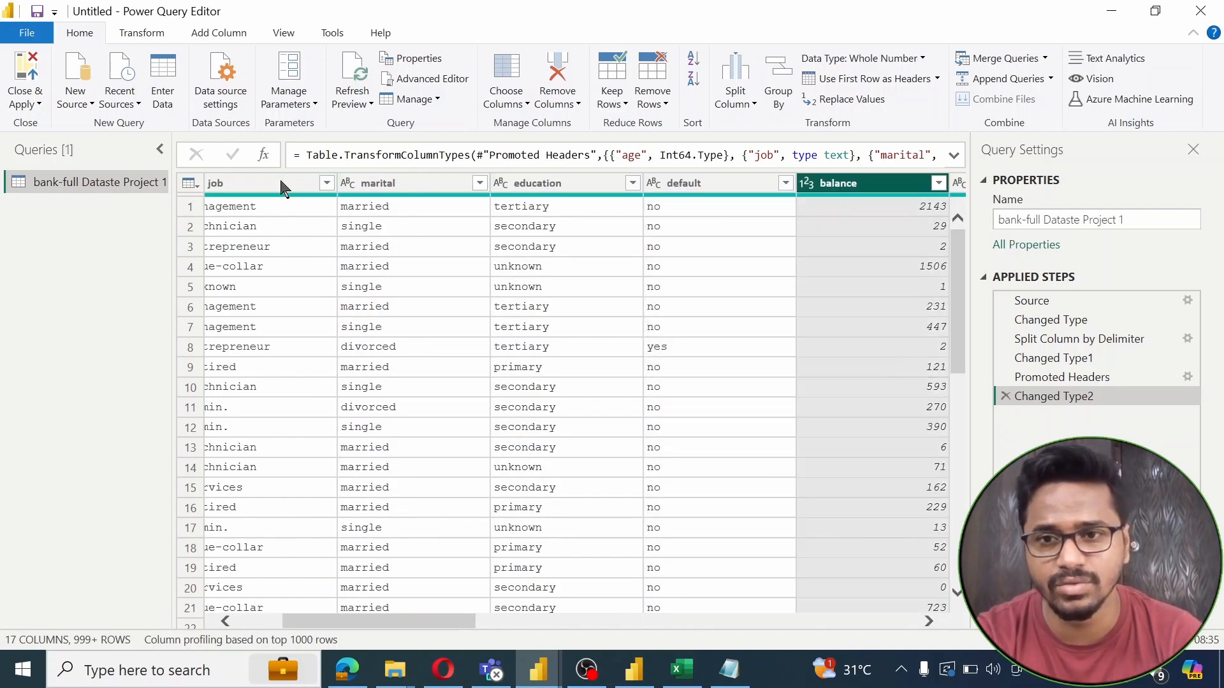
key("Right")
key("End")
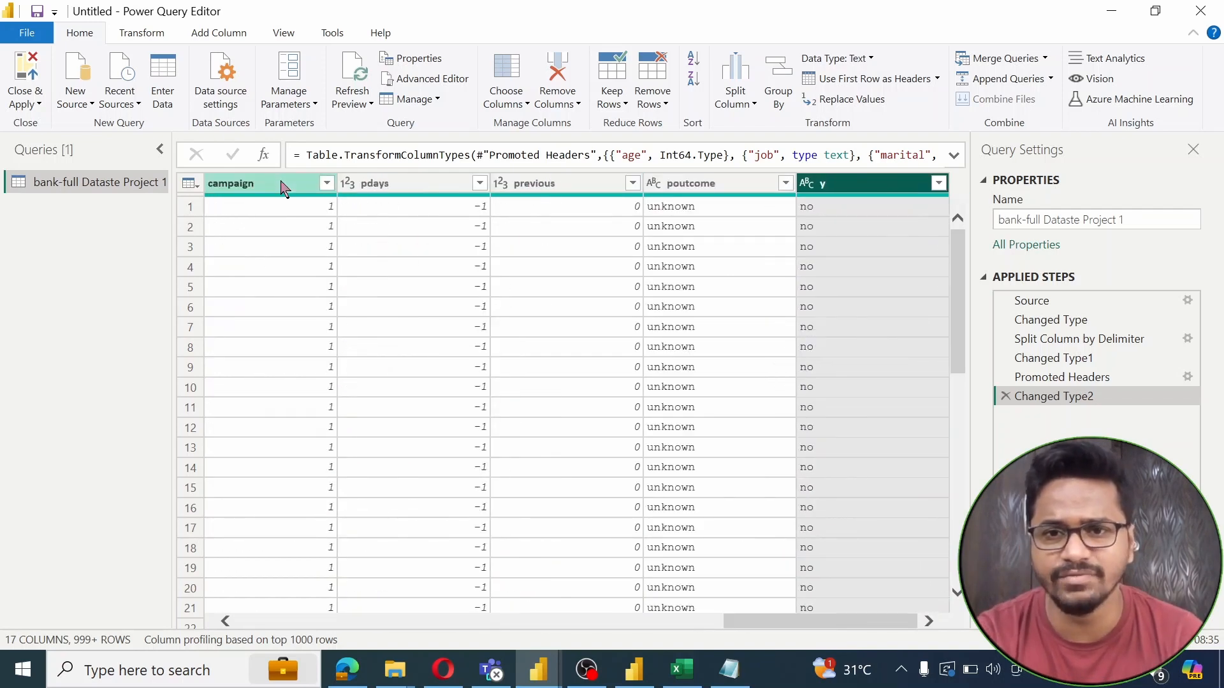
key("Left")
key("Left")
key("Left")
key("Left")
key("Left")
key("Left")
key("Left")
key("Left")
key("Left")
key("Left")
key("Left")
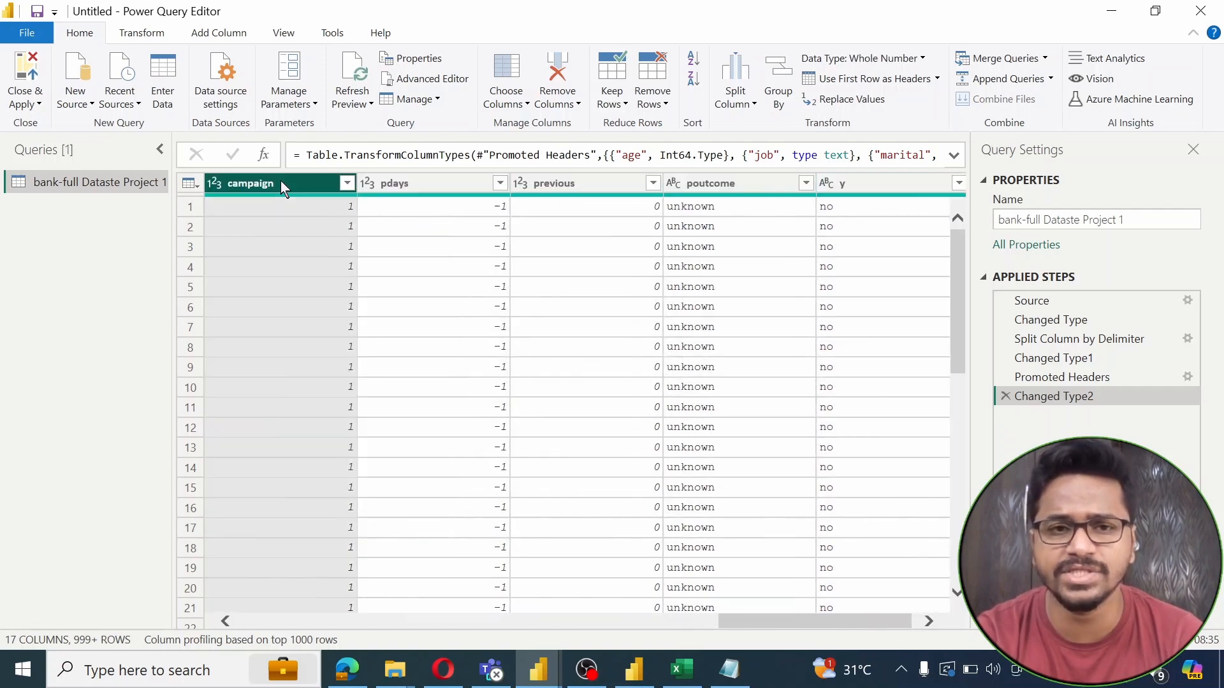
key("Left")
key("Left")
key("Left")
key("Left")
key("Left")
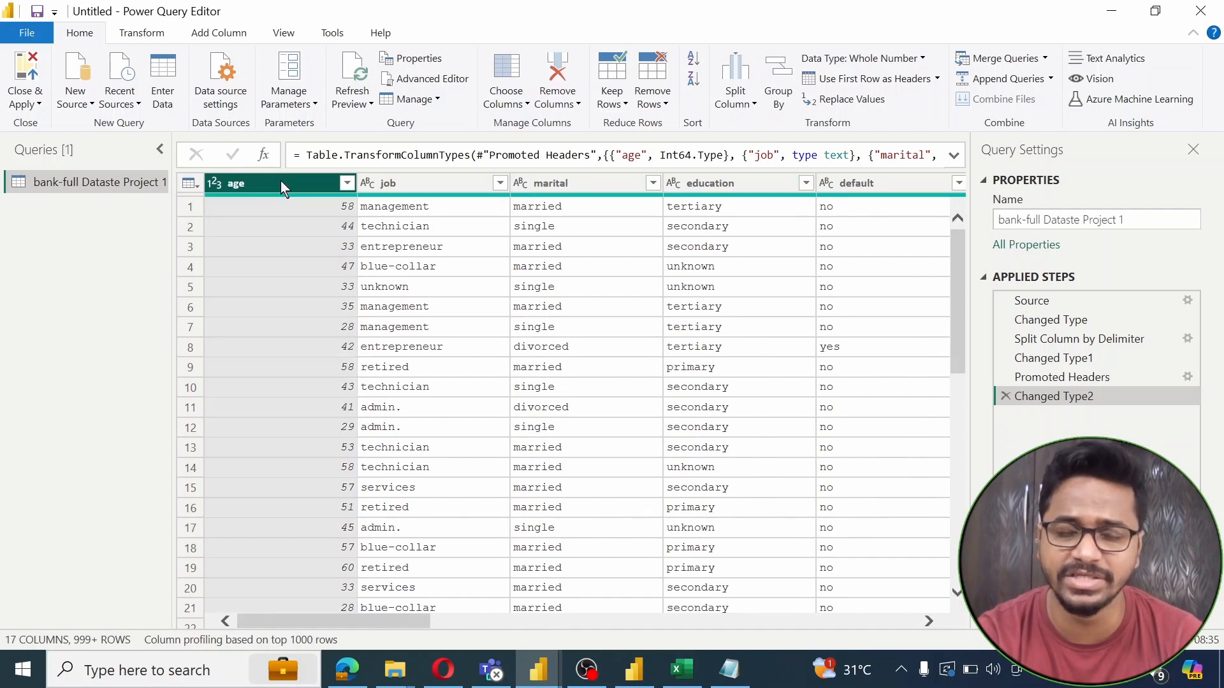
left_click(280, 179, "ctrl")
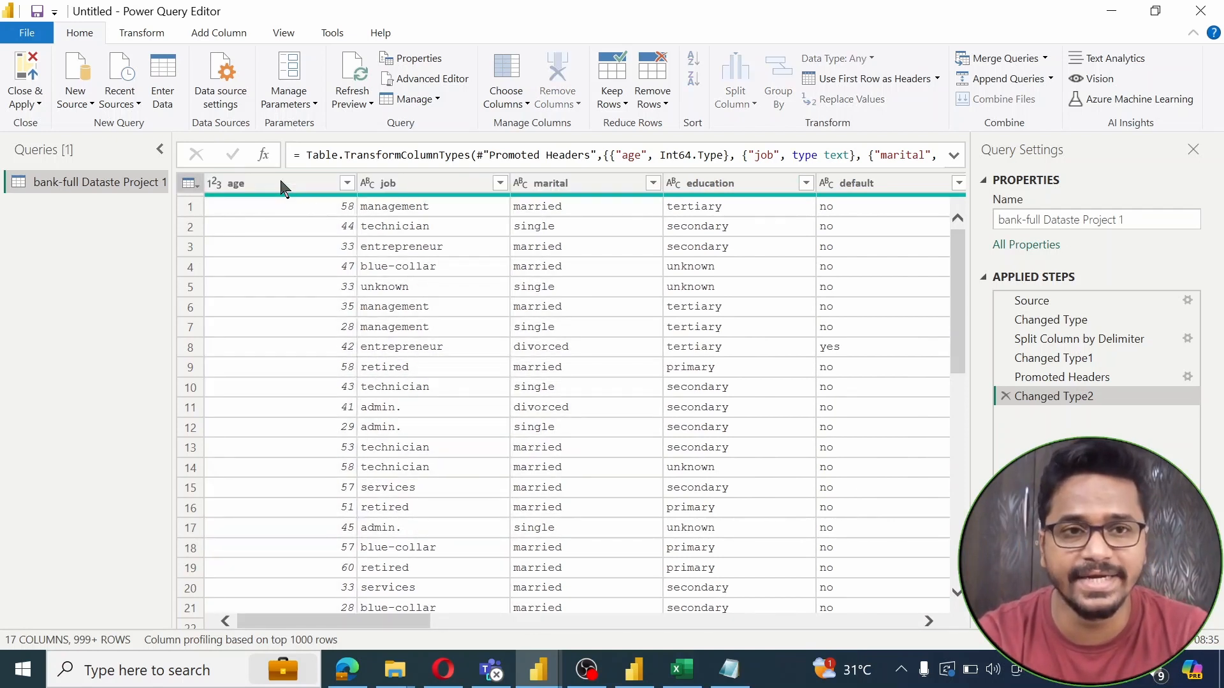
left_click(283, 33)
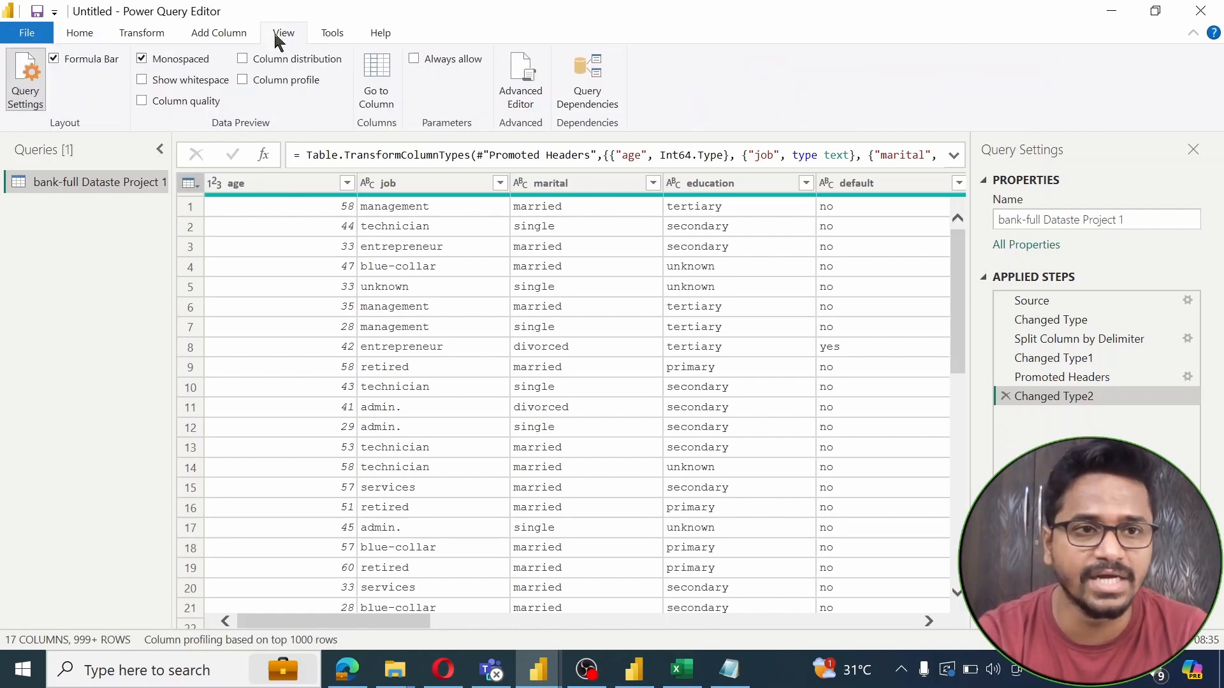
Turn on column quality and review each column's valid, error and empty percentages from age to y
left_click(173, 105)
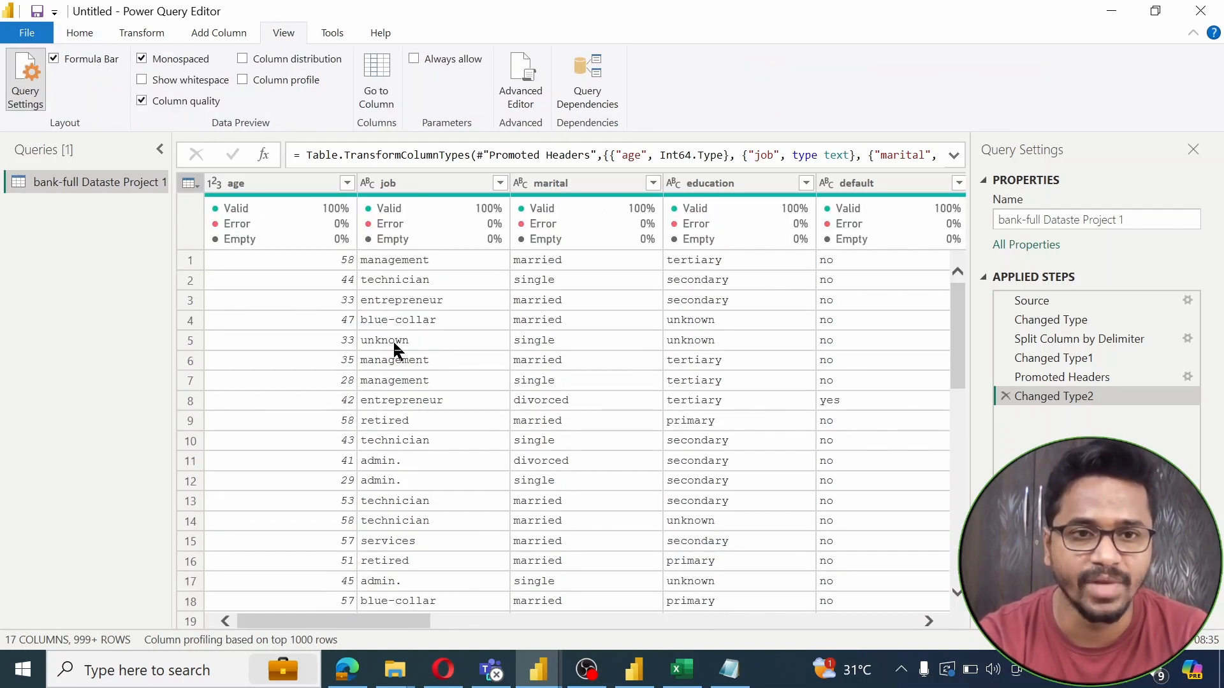
left_click(248, 189)
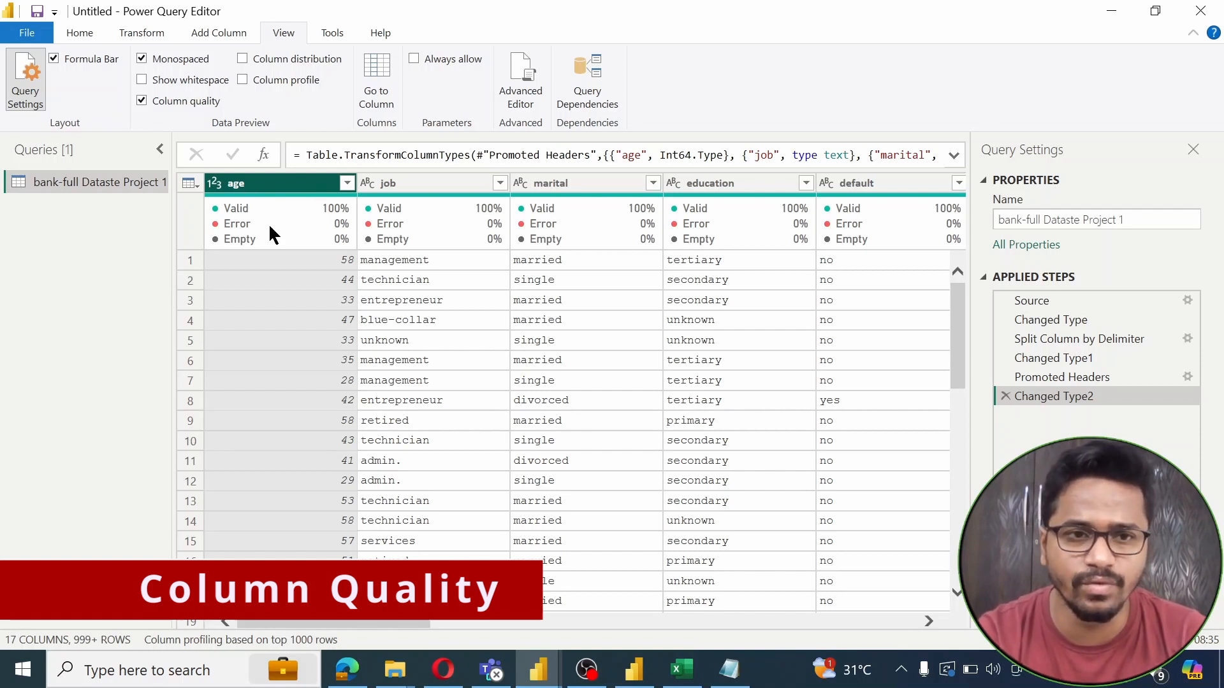
mouse_move(254, 237)
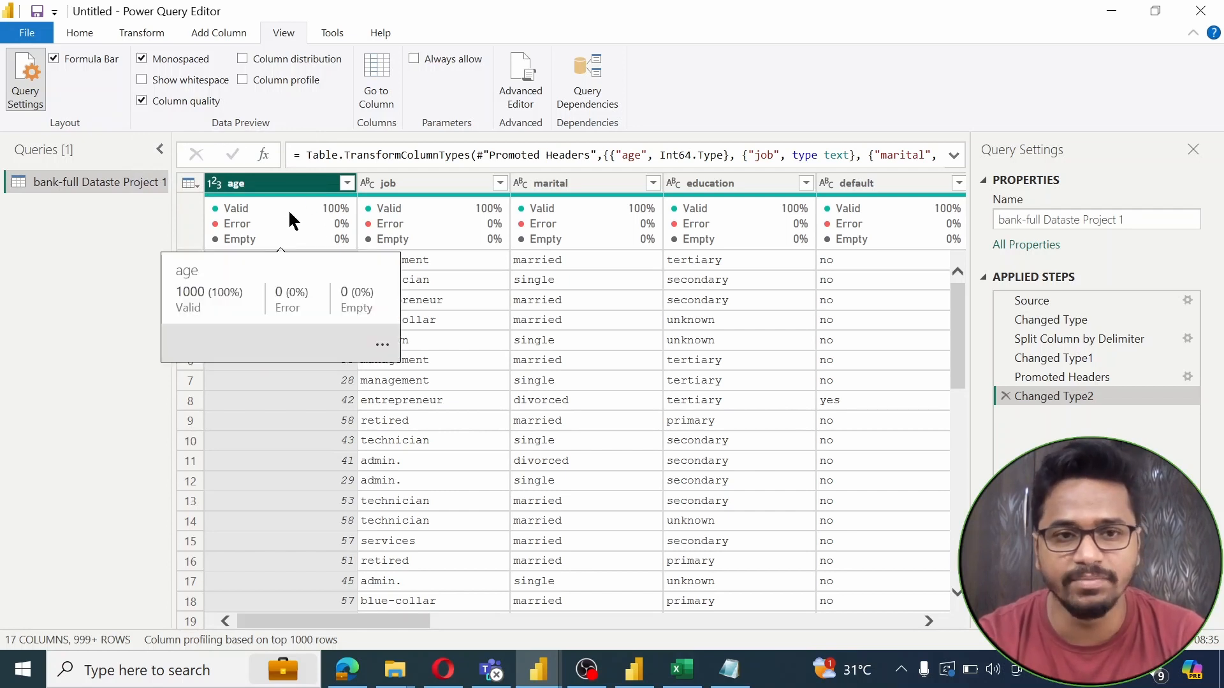
mouse_move(458, 234)
key("Right")
key("Right")
key("Right")
key("Right")
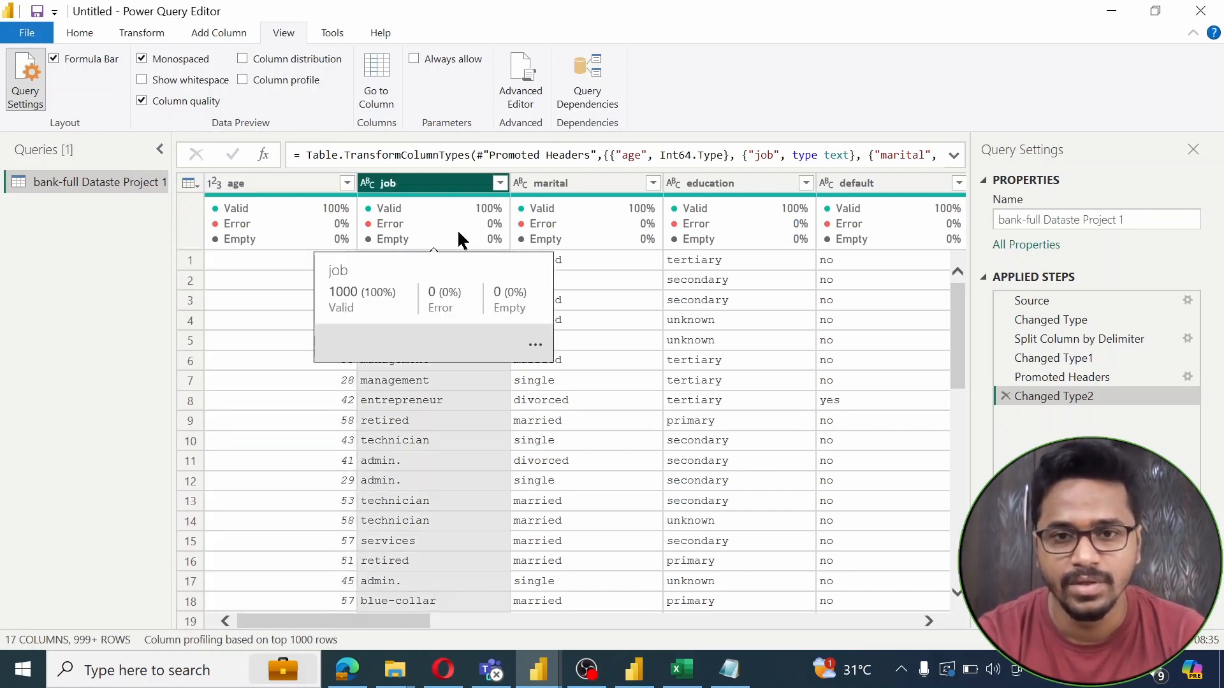
key("Right")
key("Right")
key("Right")
key("Right")
key("Right")
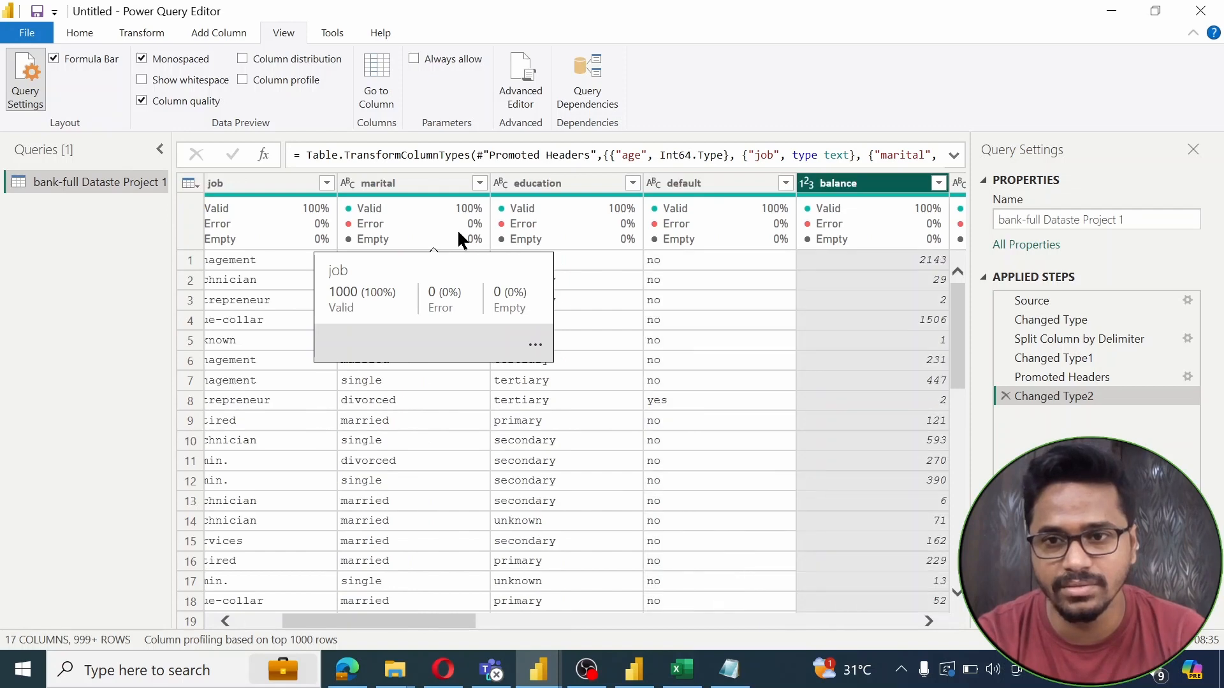
key("Right")
key("Right")
key("Right")
key("Right")
key("Right")
key("Right")
key("Right")
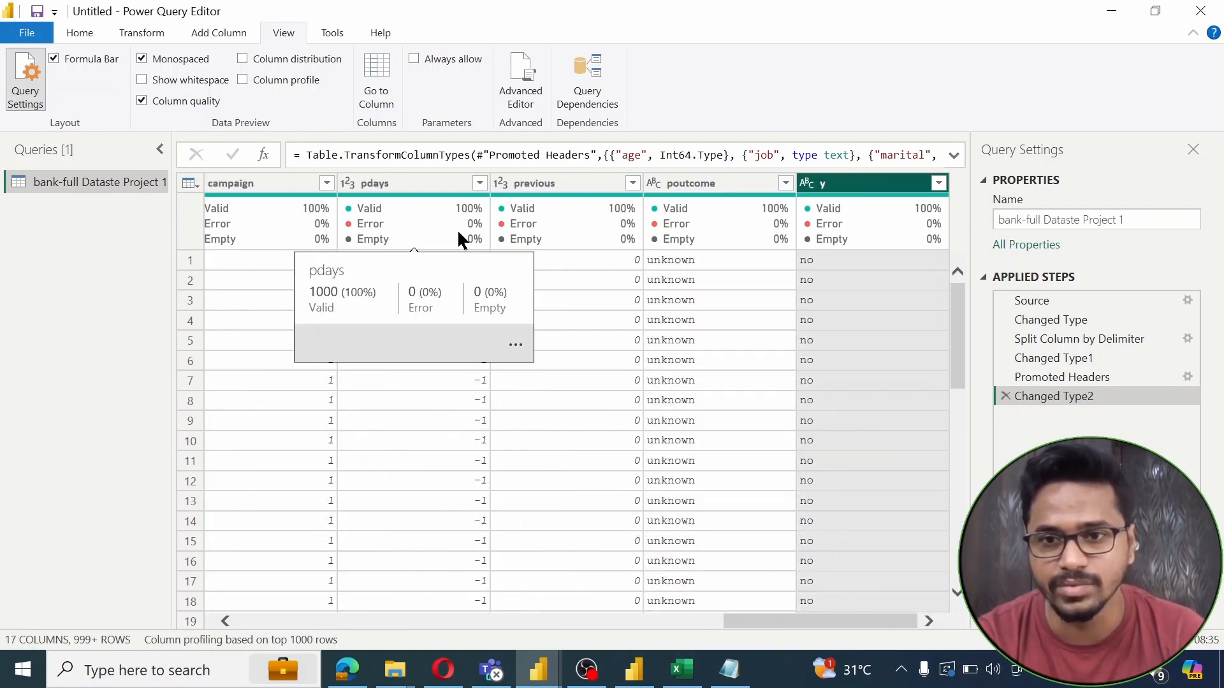
key("Left")
key("Left")
key("Left")
key("Left")
key("Left")
key("Left")
key("Left")
key("Left")
key("Left")
key("Left")
key("Left")
key("Left")
key("Left")
key("Left")
key("Left")
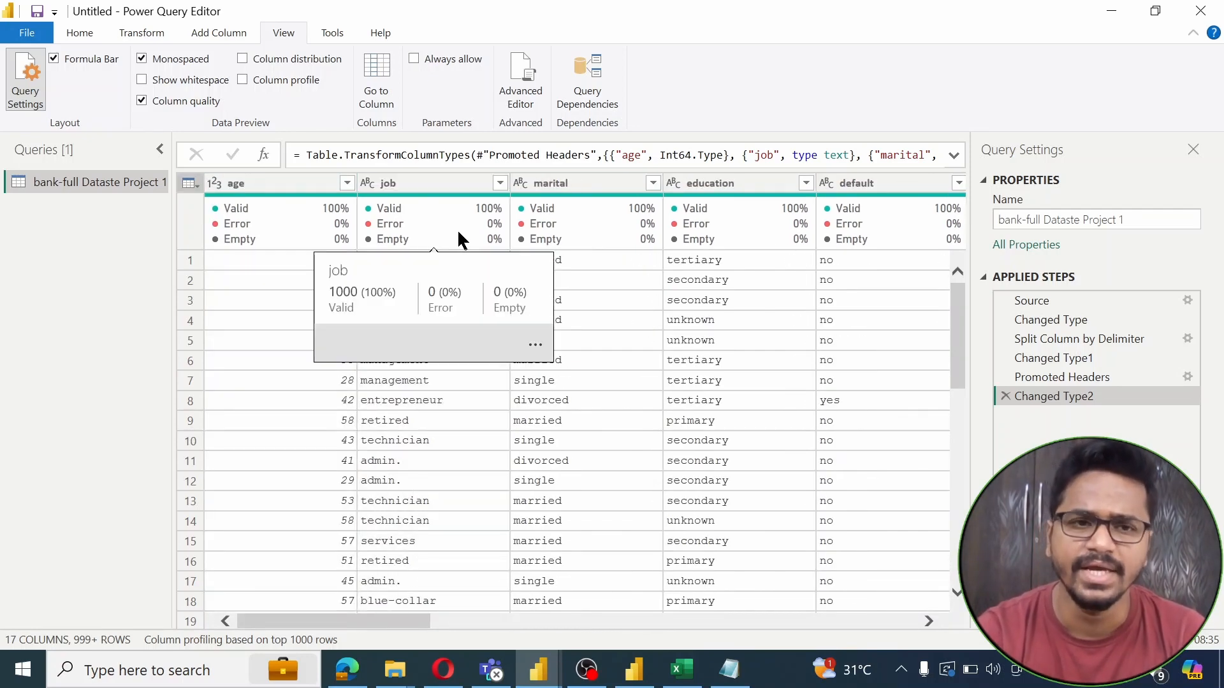
key("Left")
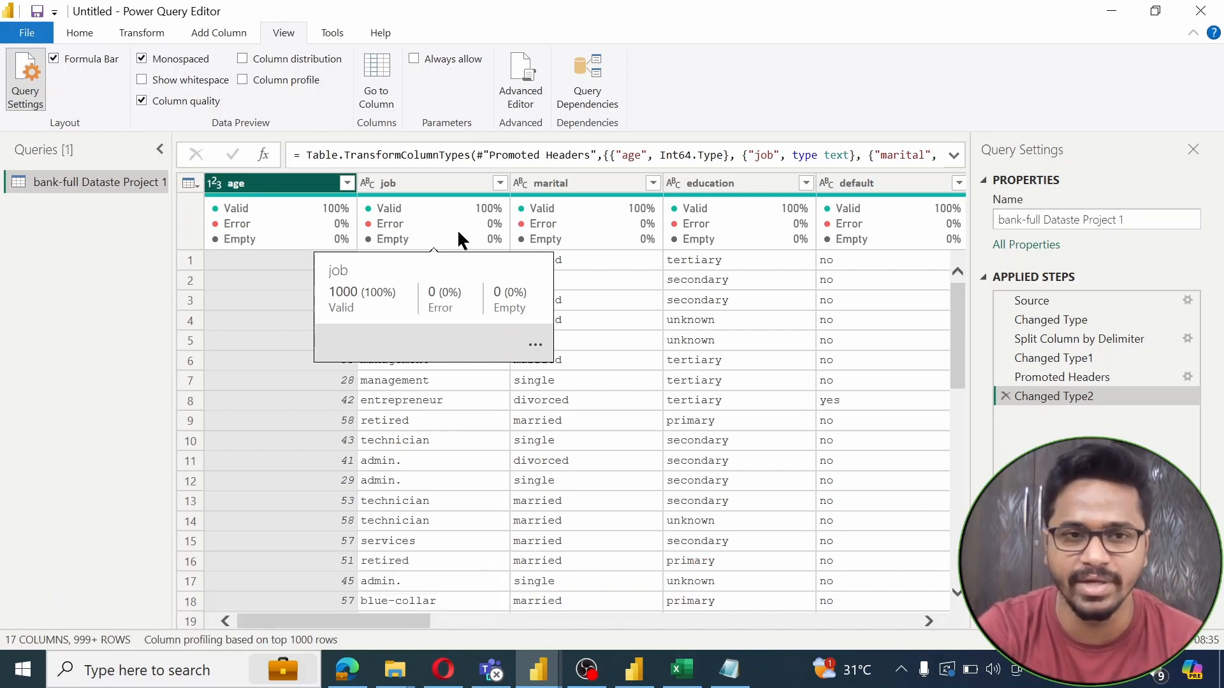
Review balance through previous, then turn on Column distribution charts
key("Right")
key("Right")
key("Right")
key("Right")
key("Right")
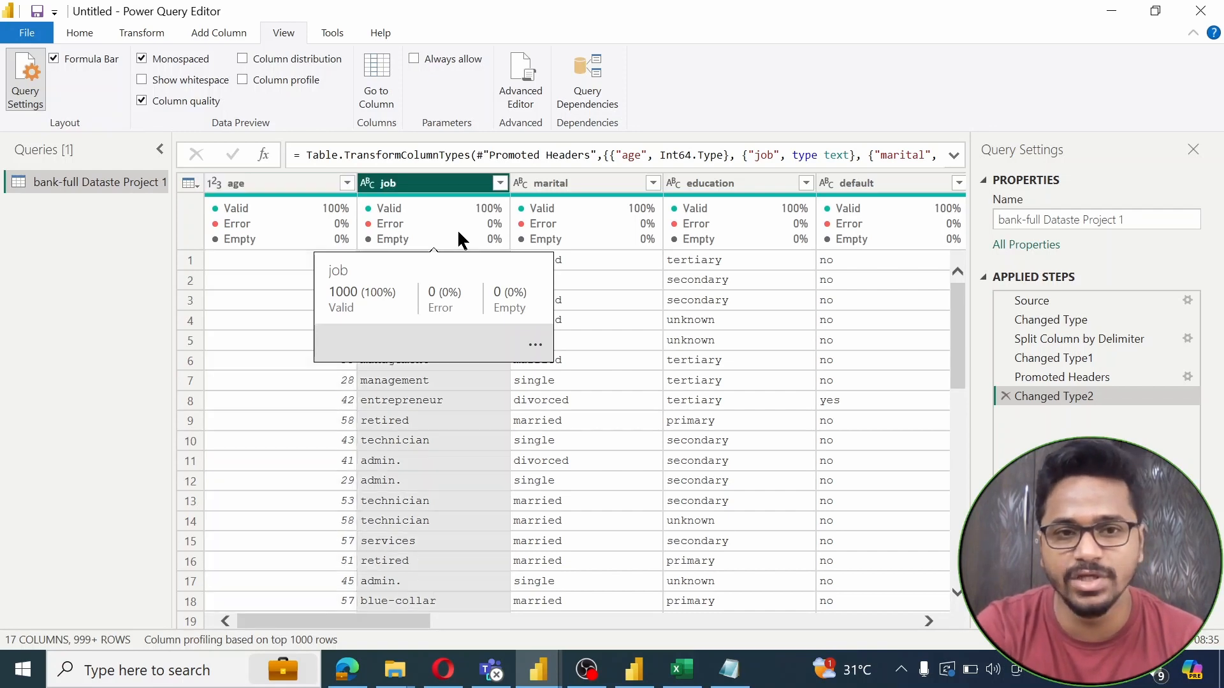
key("Right")
key("Right")
key("Right")
key("Right")
key("Right")
key("Right")
key("Right")
key("Right")
key("Right")
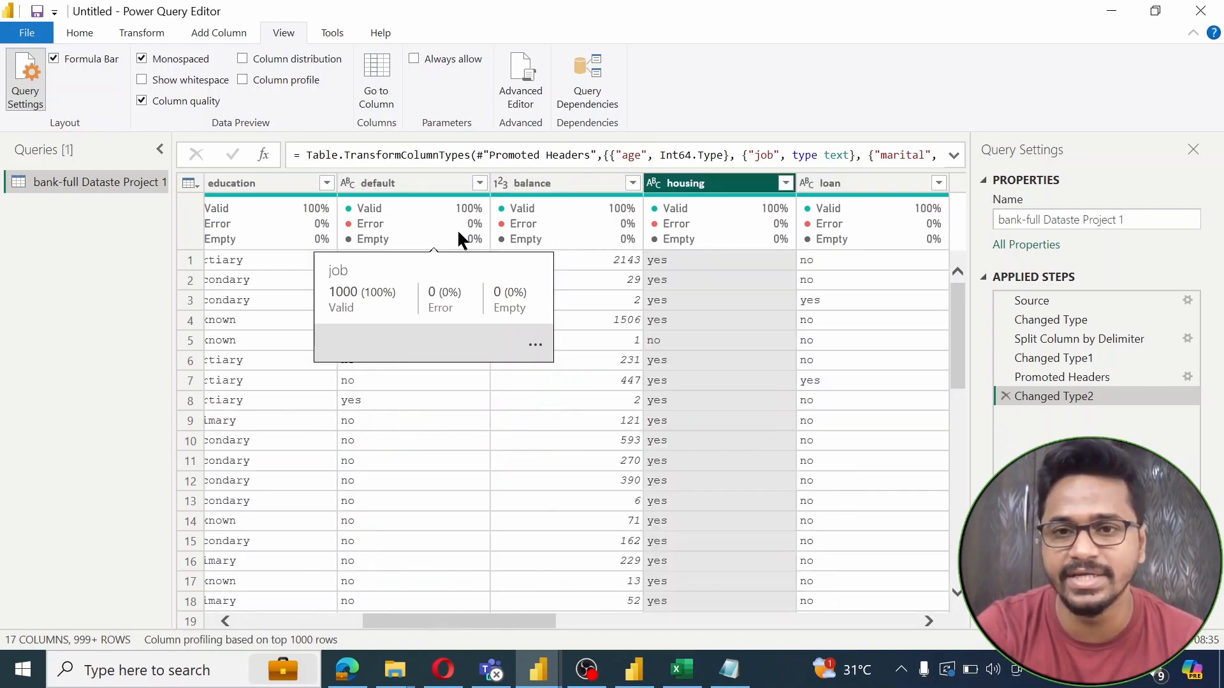
key("Right")
key("Right")
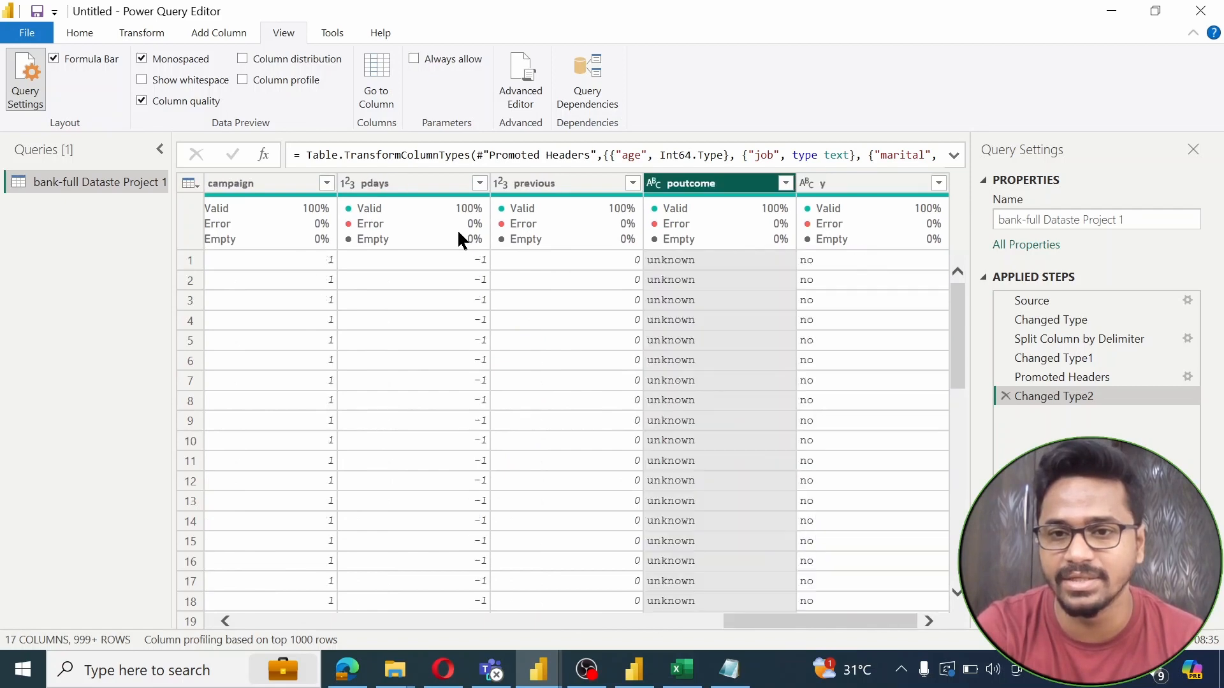
key("Left")
key("Left")
key("Left")
key("Left")
key("Left")
key("Left")
key("Left")
key("Left")
key("Left")
key("Left")
key("Left")
key("Left")
key("Left")
key("Left")
key("Left")
key("Left")
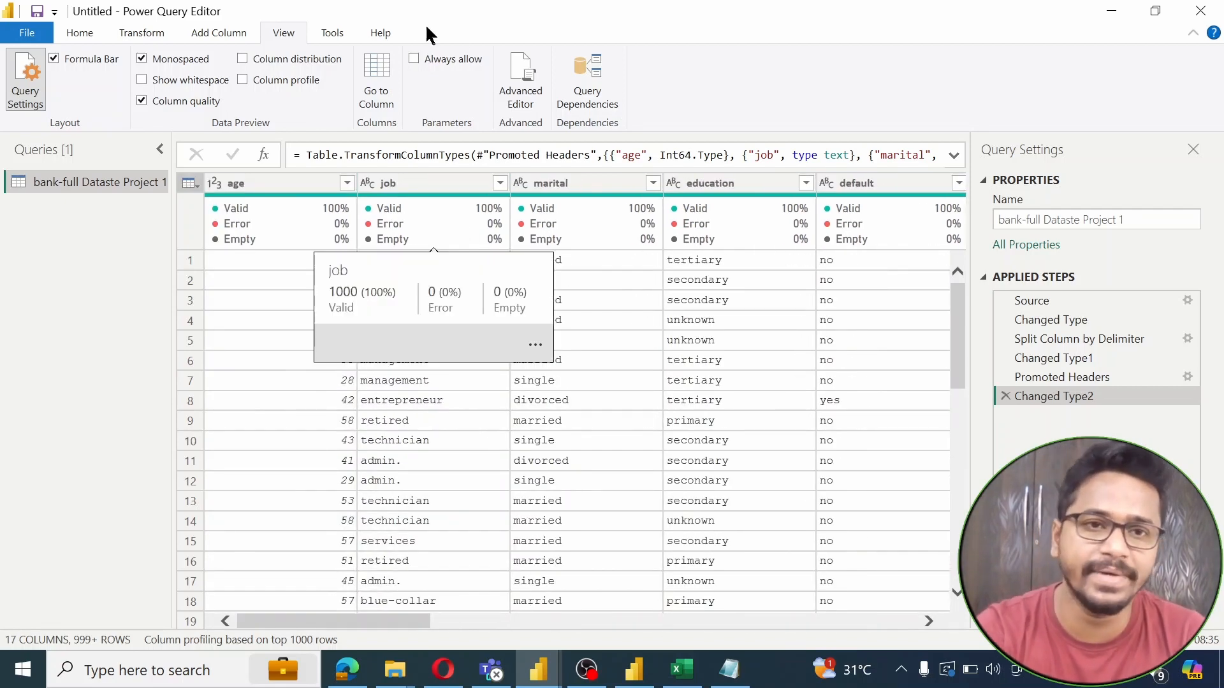
left_click(243, 59)
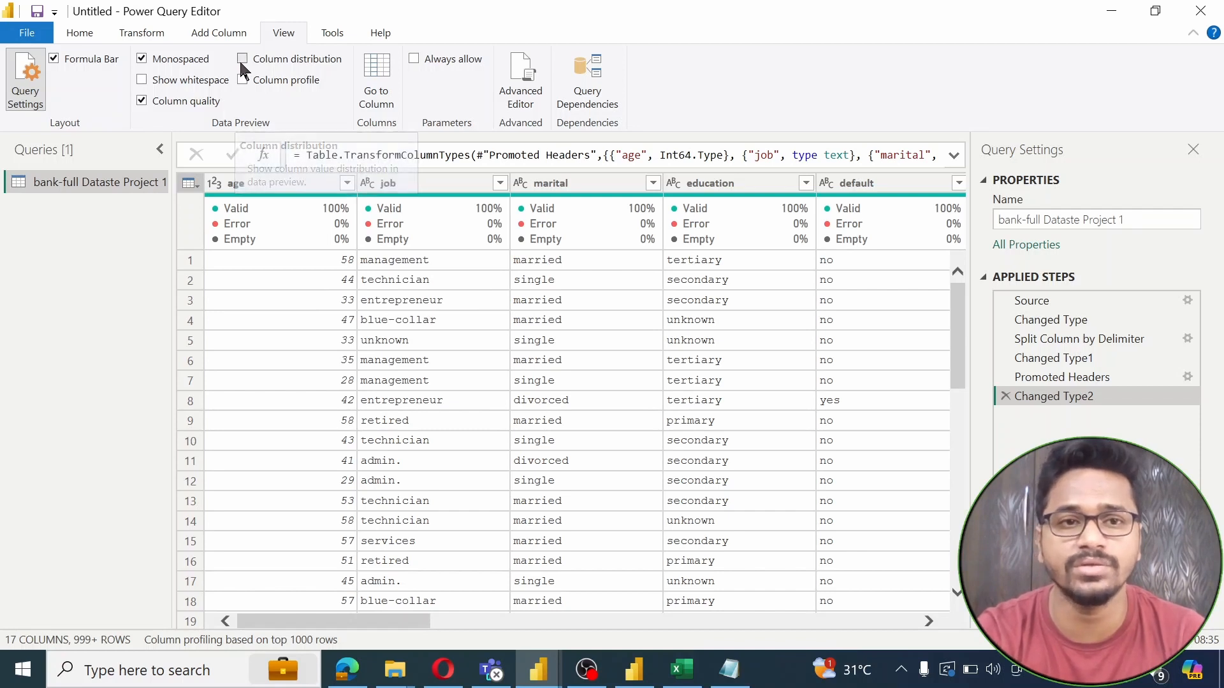
mouse_move(348, 294)
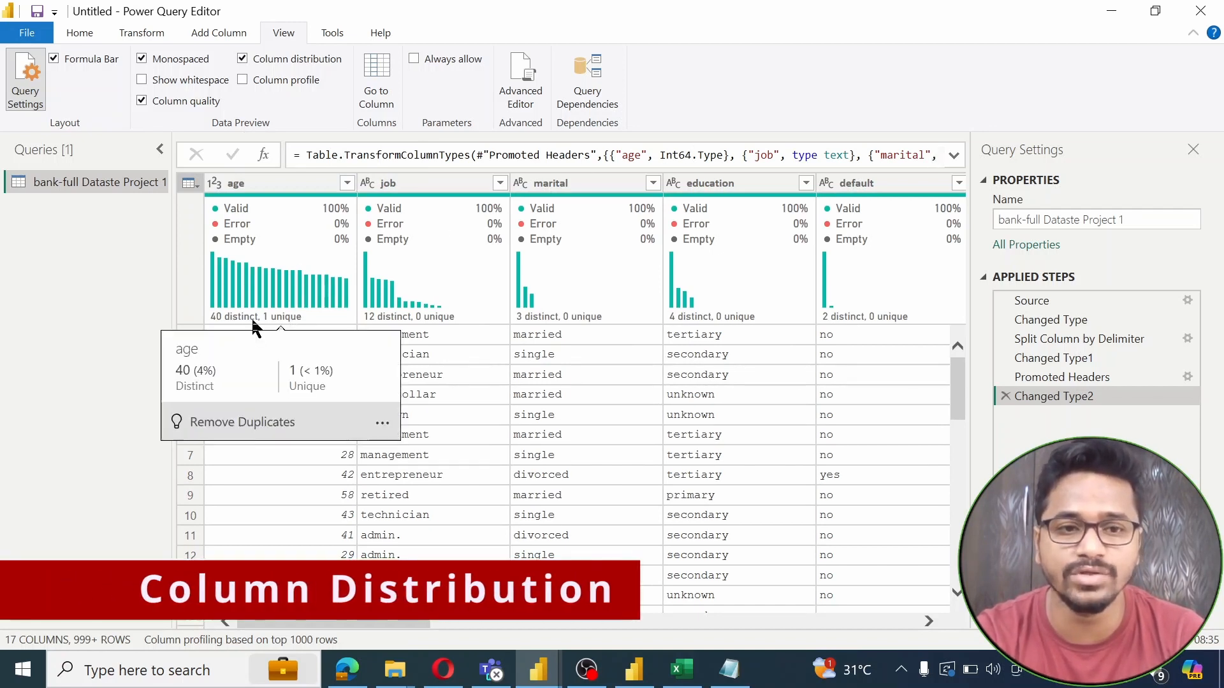
mouse_move(527, 287)
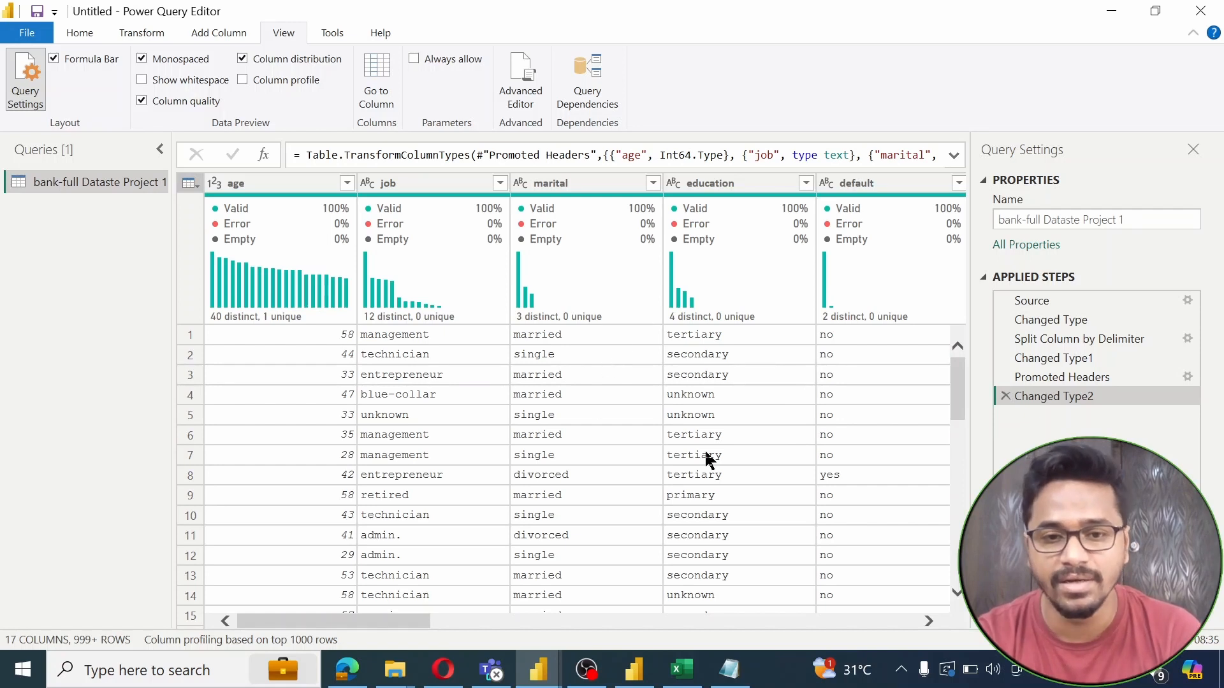
mouse_move(547, 328)
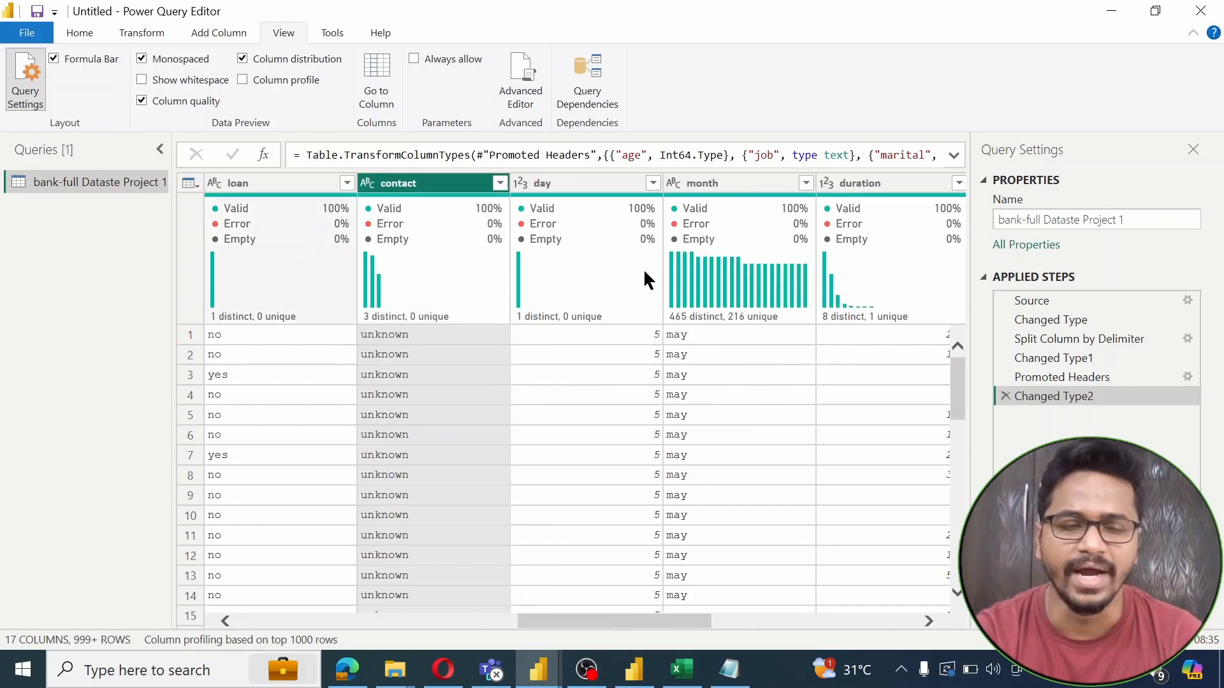
key("Left")
key("Left")
key("Left")
key("Left")
key("Left")
key("Left")
key("Left")
key("Left")
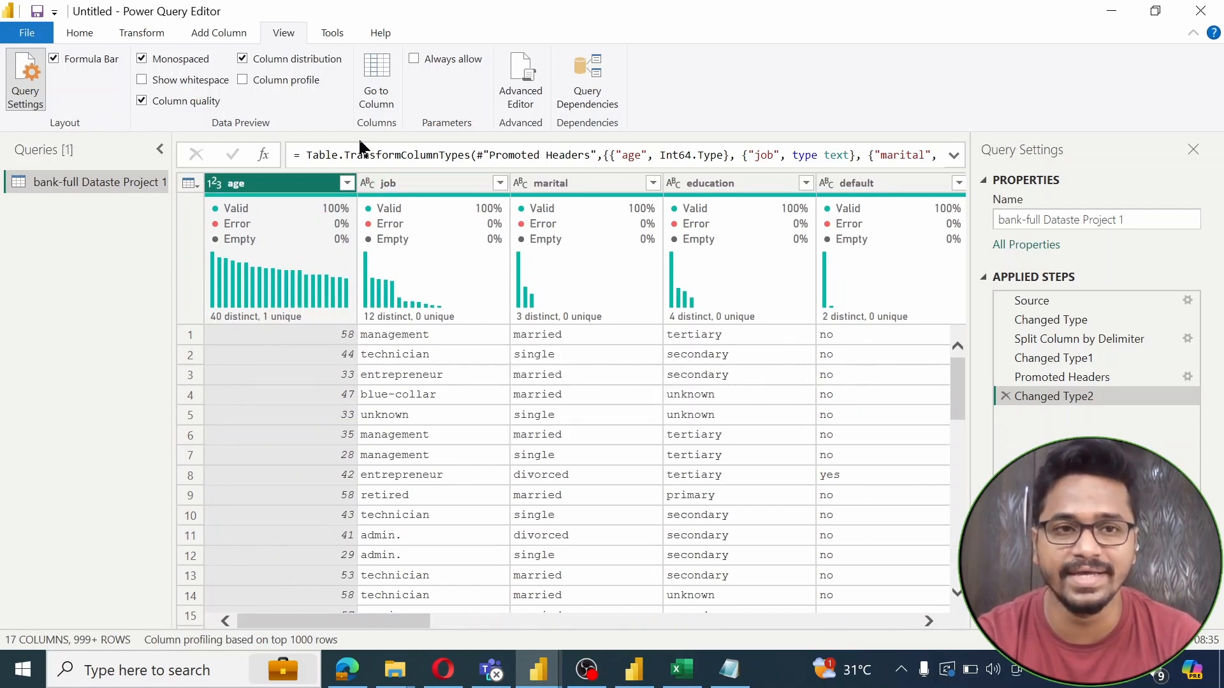
left_click(243, 80)
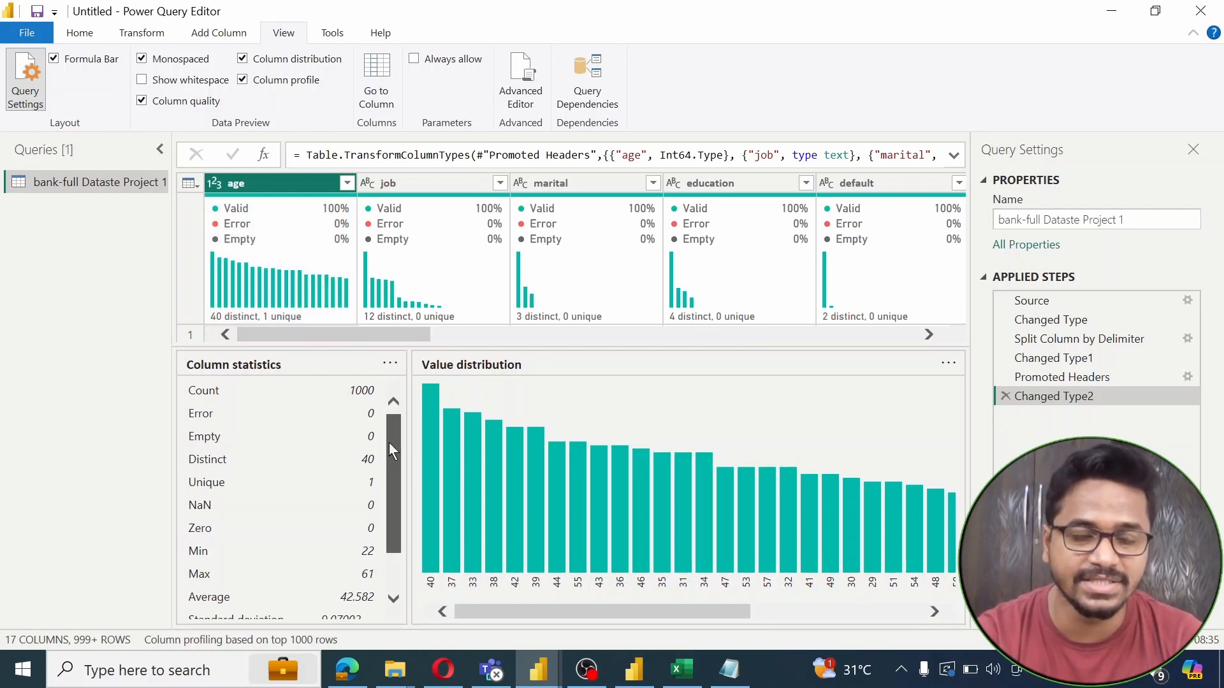
left_click_drag(390, 443, 391, 436)
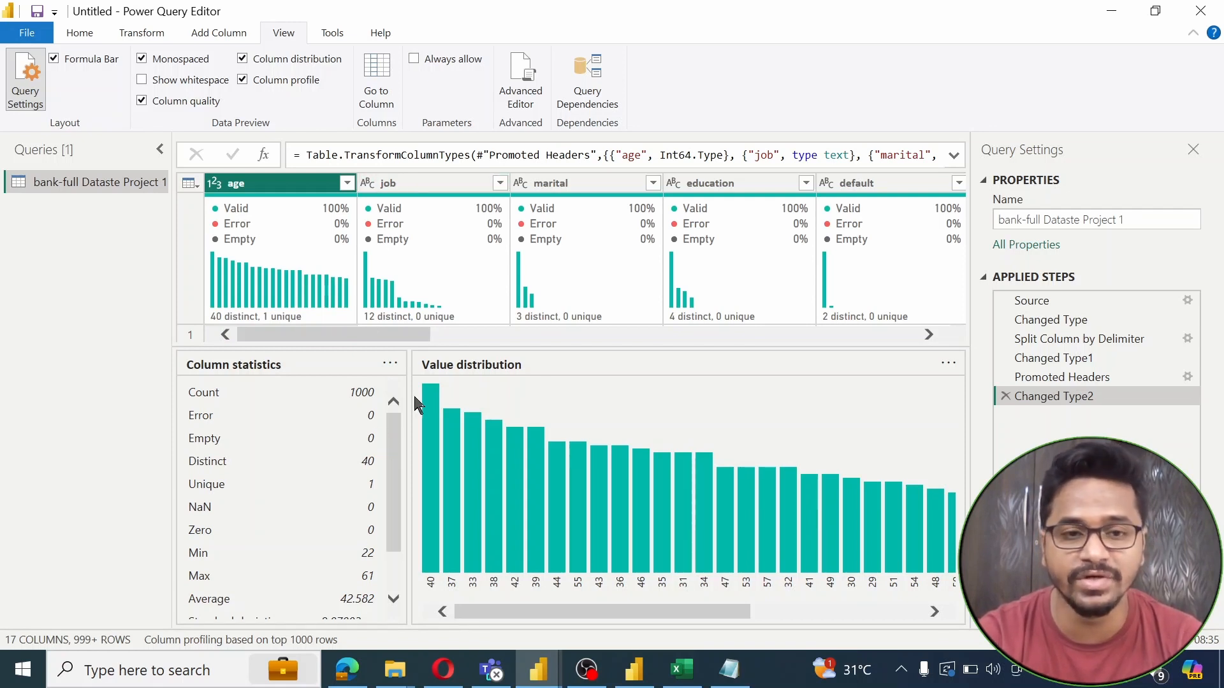
left_click_drag(389, 451, 388, 496)
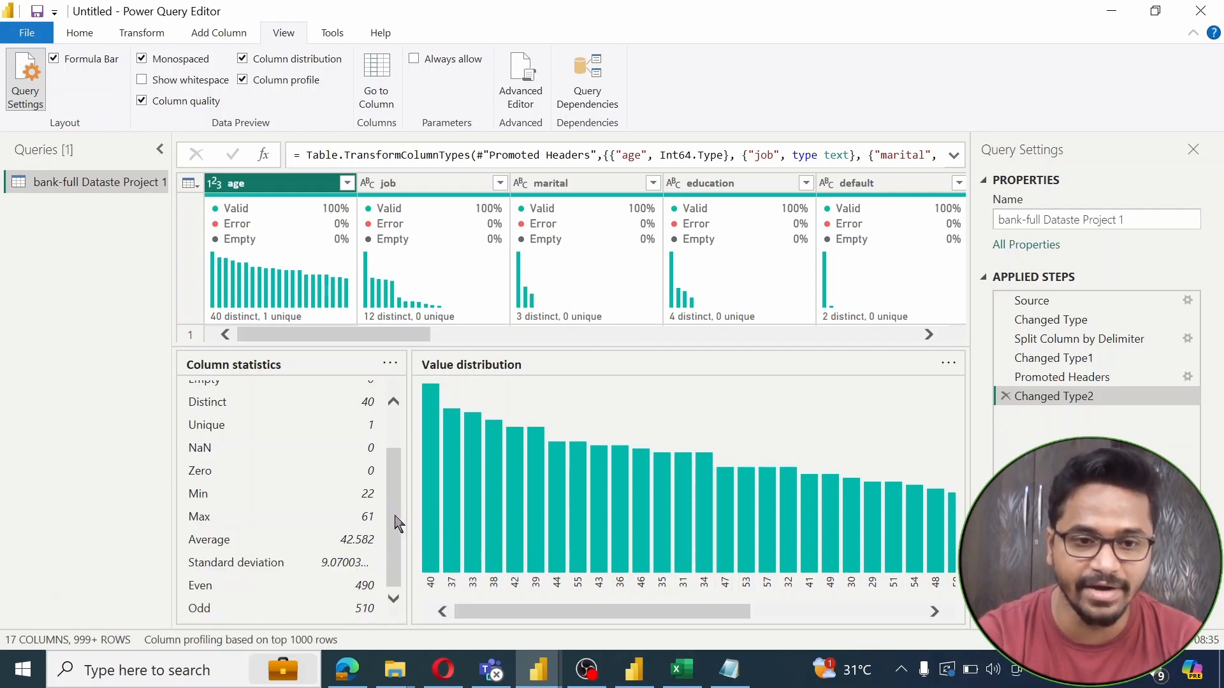
scroll(380, 585, "up", 3)
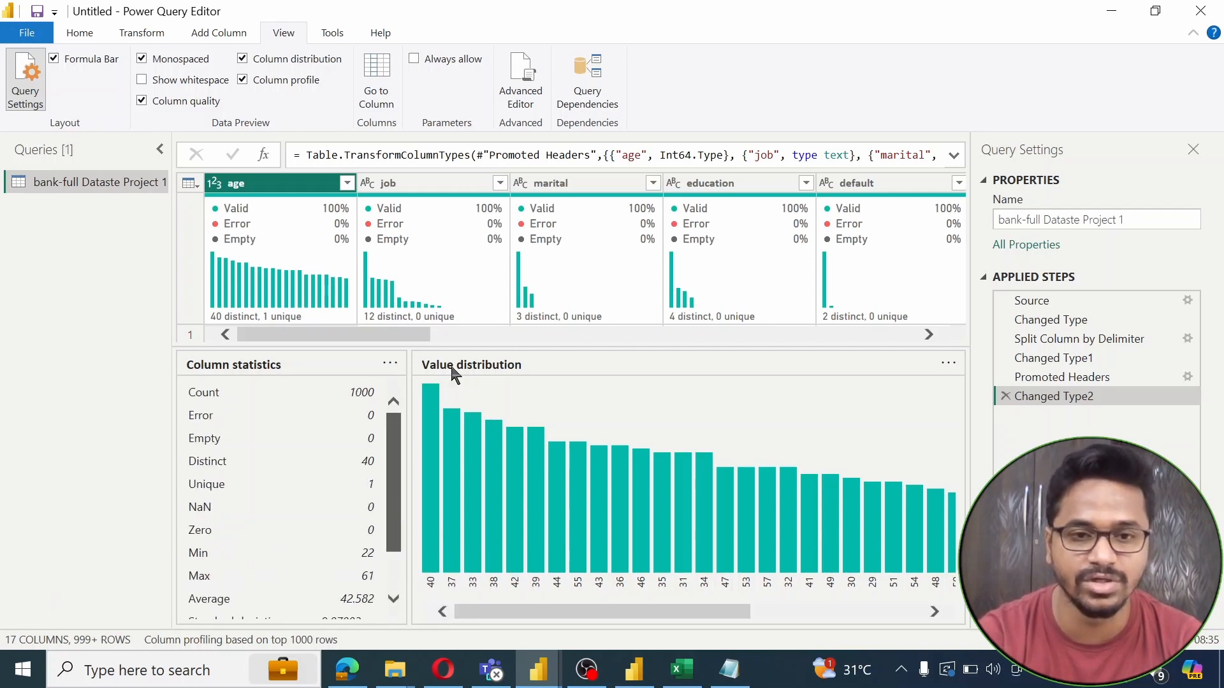
left_click(412, 182)
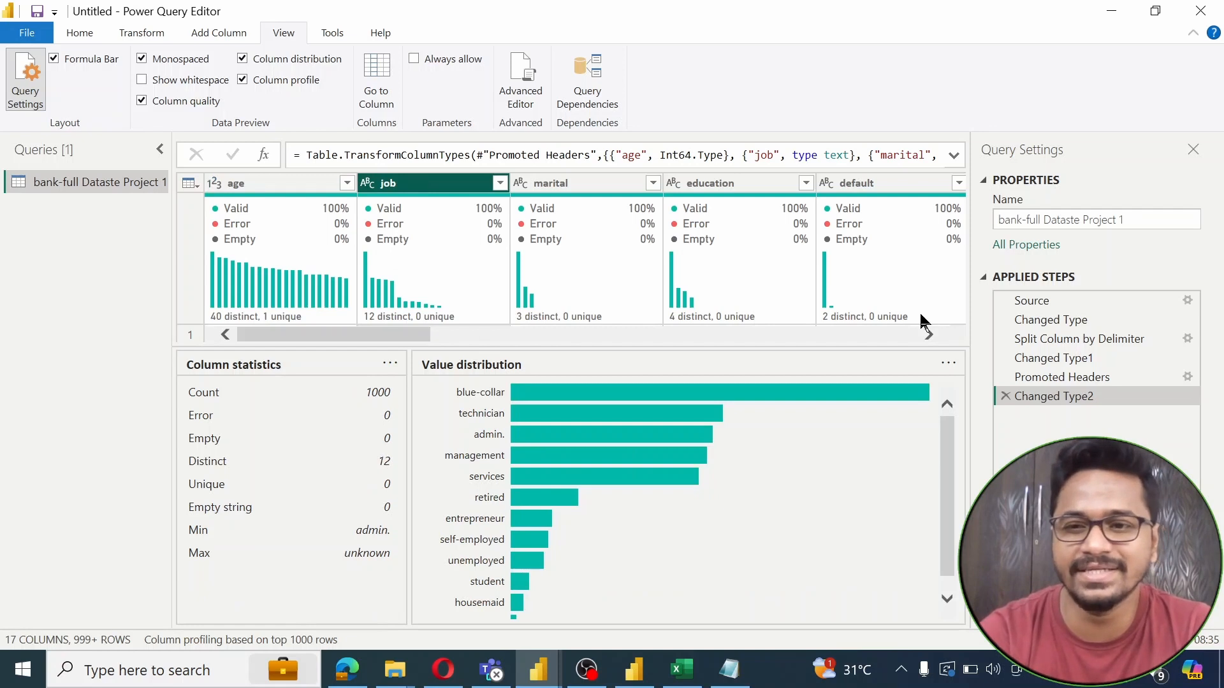
left_click(300, 187)
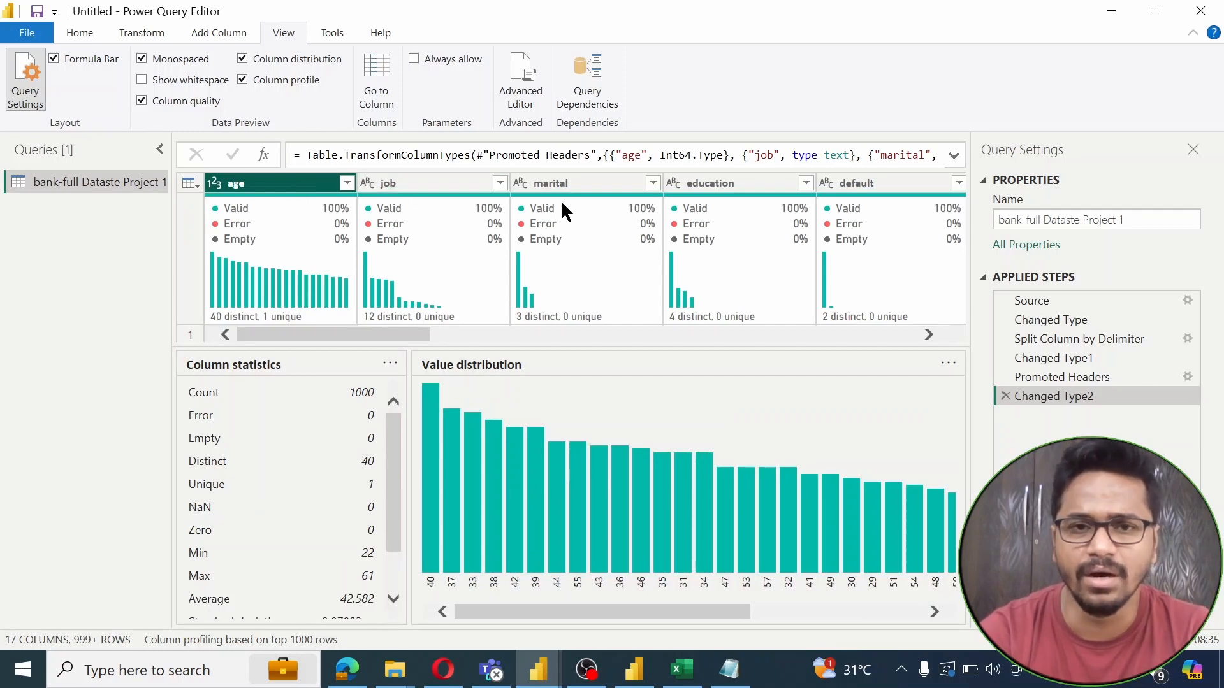
left_click(261, 81)
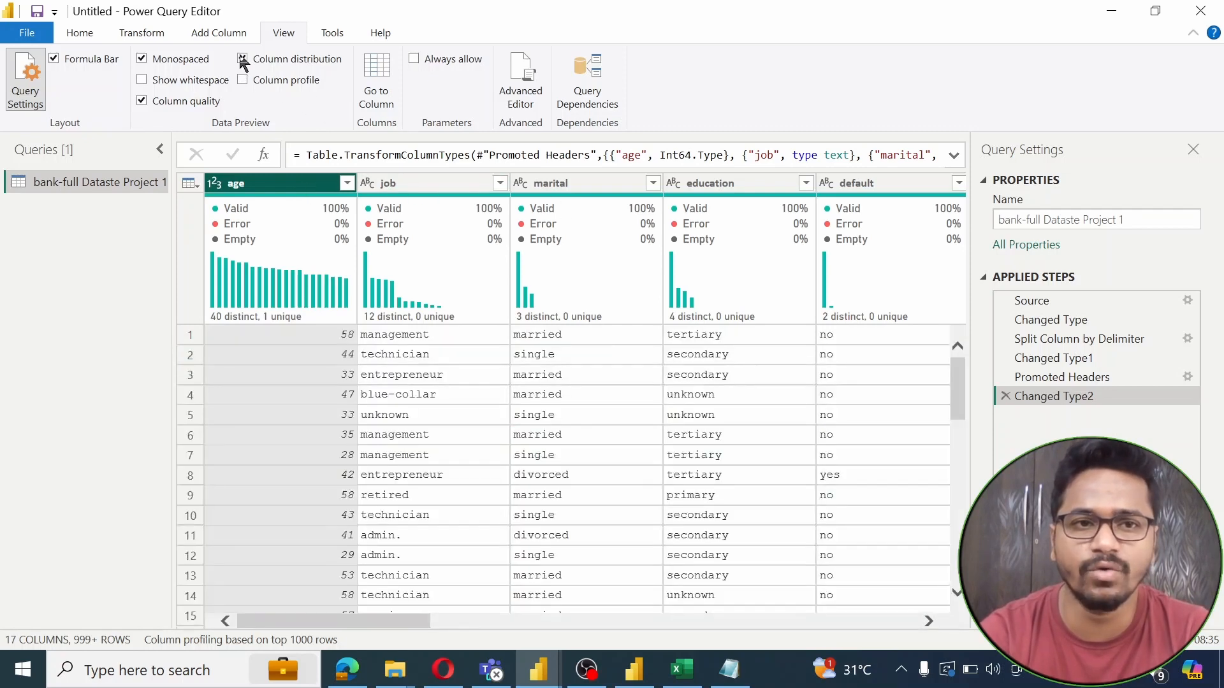
Turn off Column distribution and step through the columns from job back to age
left_click(243, 59)
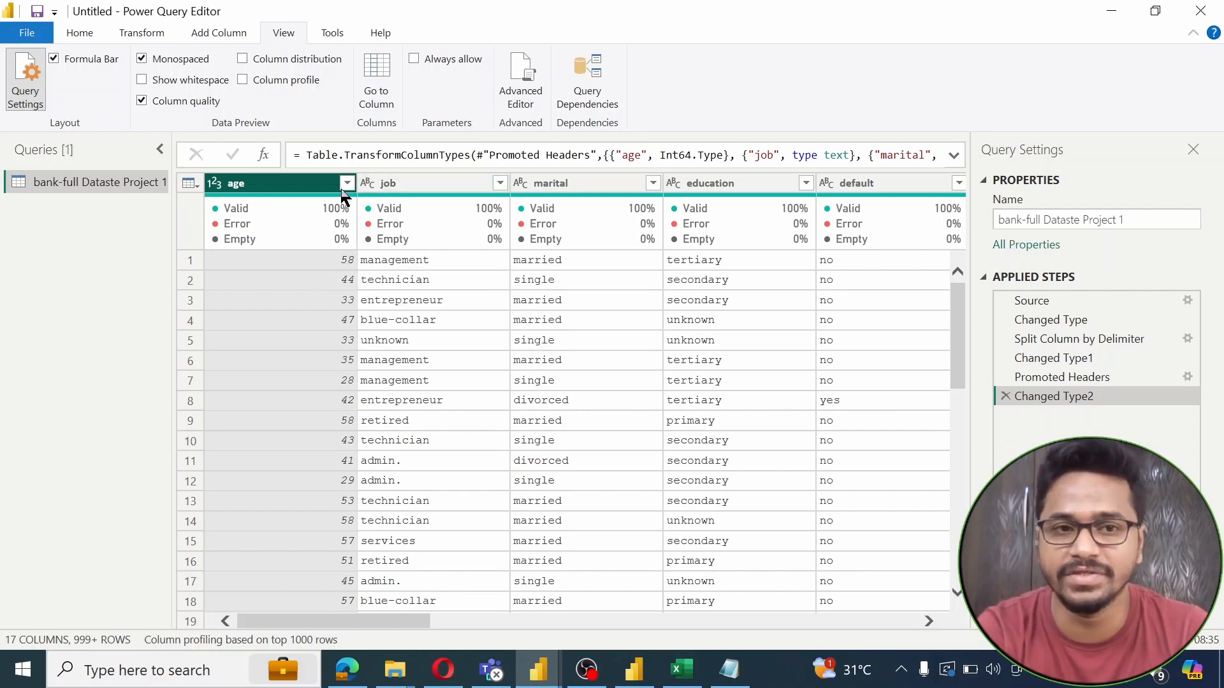
left_click(444, 184)
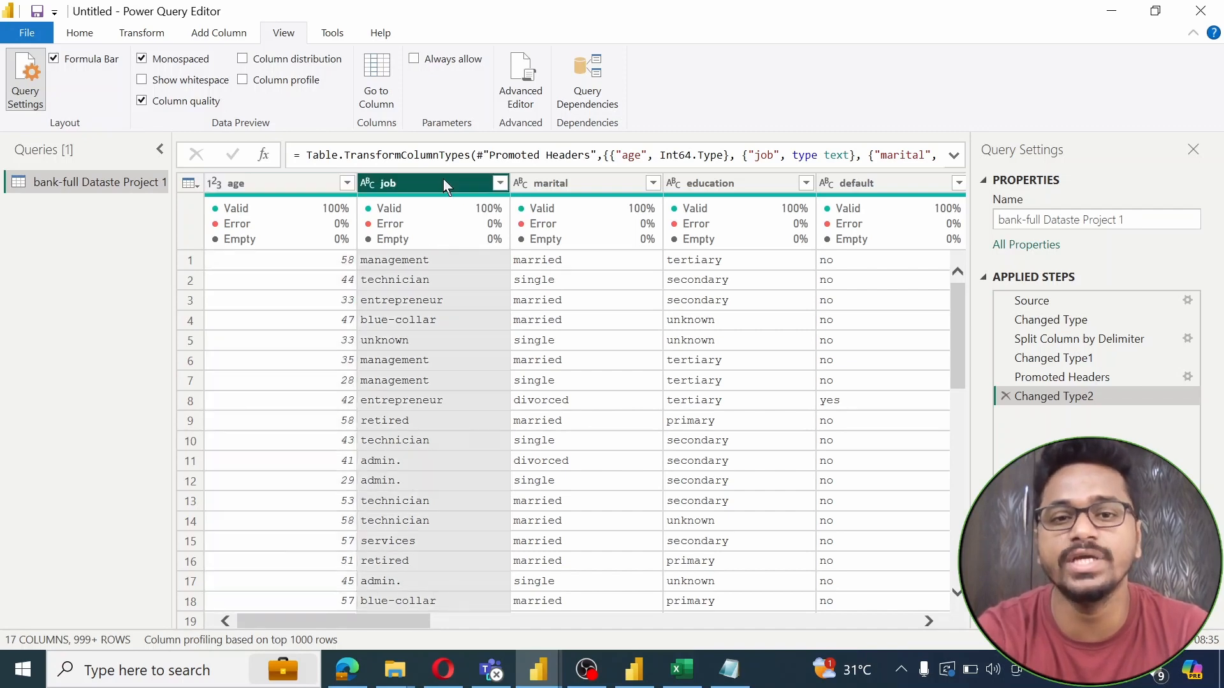
key("Right")
key("Right")
key("Right")
key("Right")
key("Right")
key("Right")
key("Right")
key("Right")
key("Right")
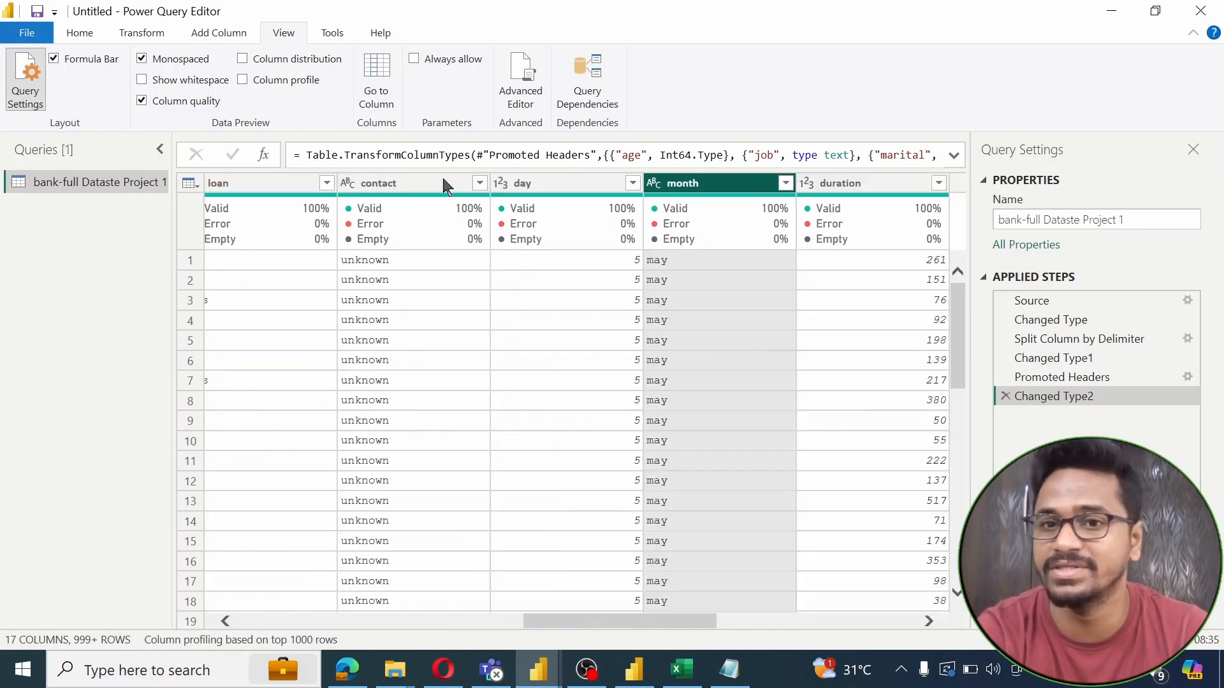
key("Left")
key("Left")
key("Left")
key("Left")
key("Left")
key("Left")
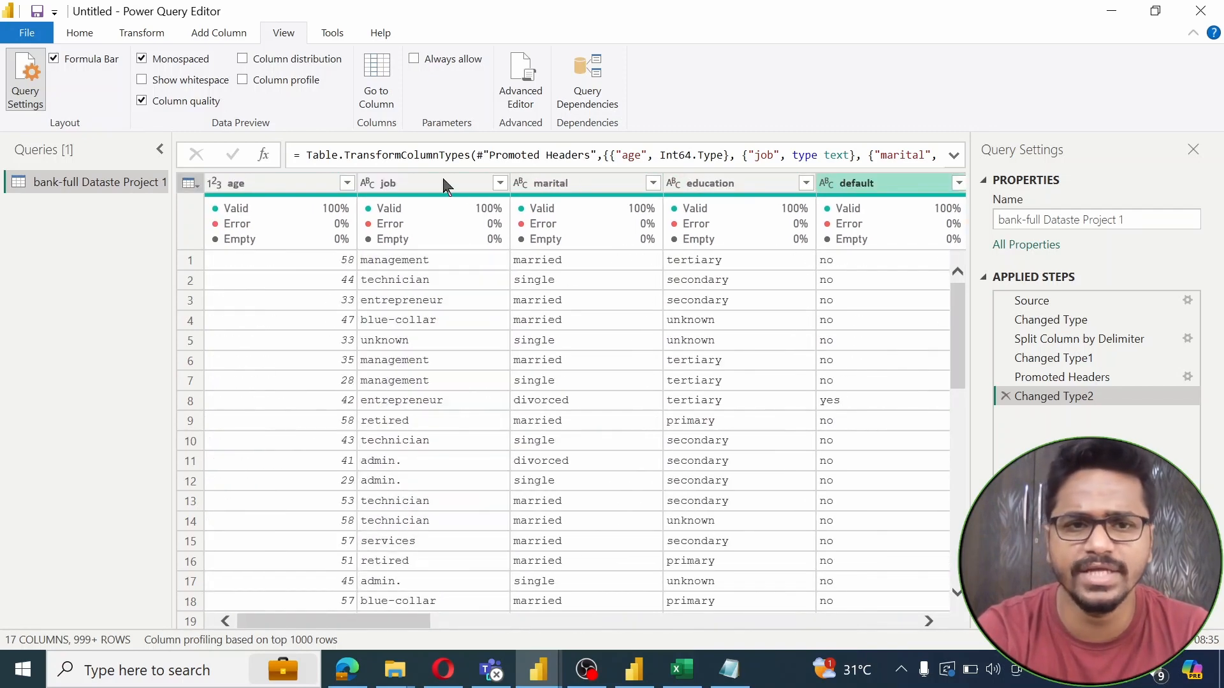
key("Left")
key("Left")
key("Left")
key("Left")
left_click(442, 178)
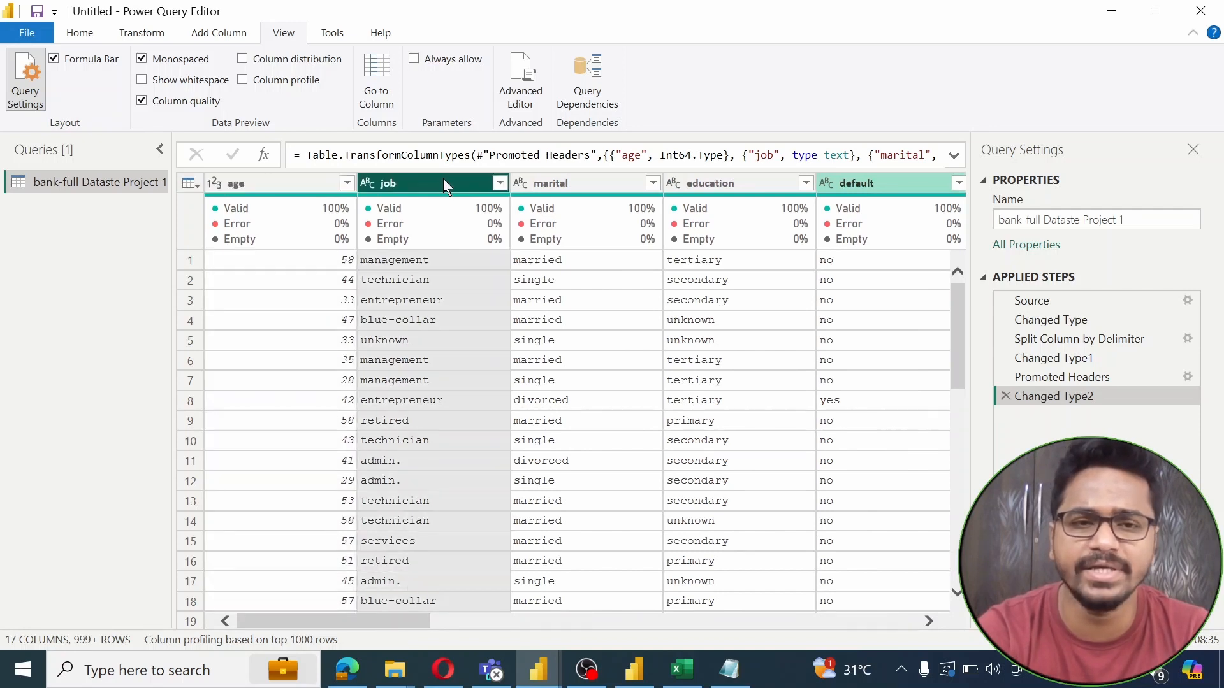
key("Left")
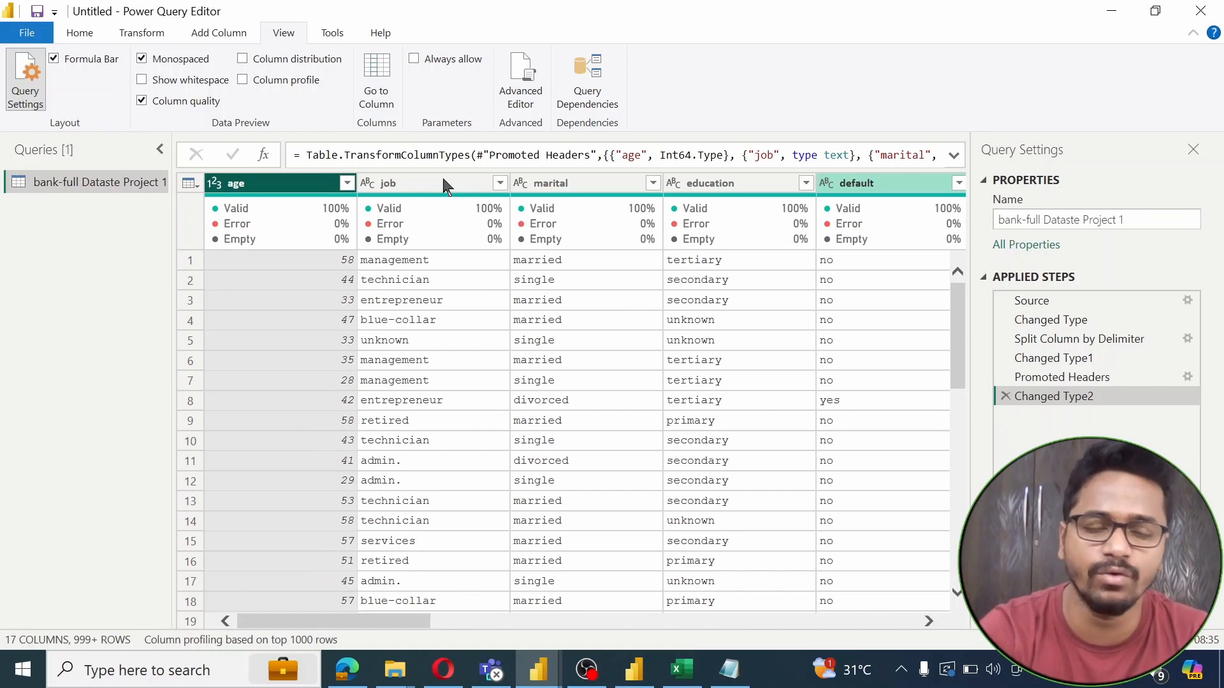
key("Left")
key("Right")
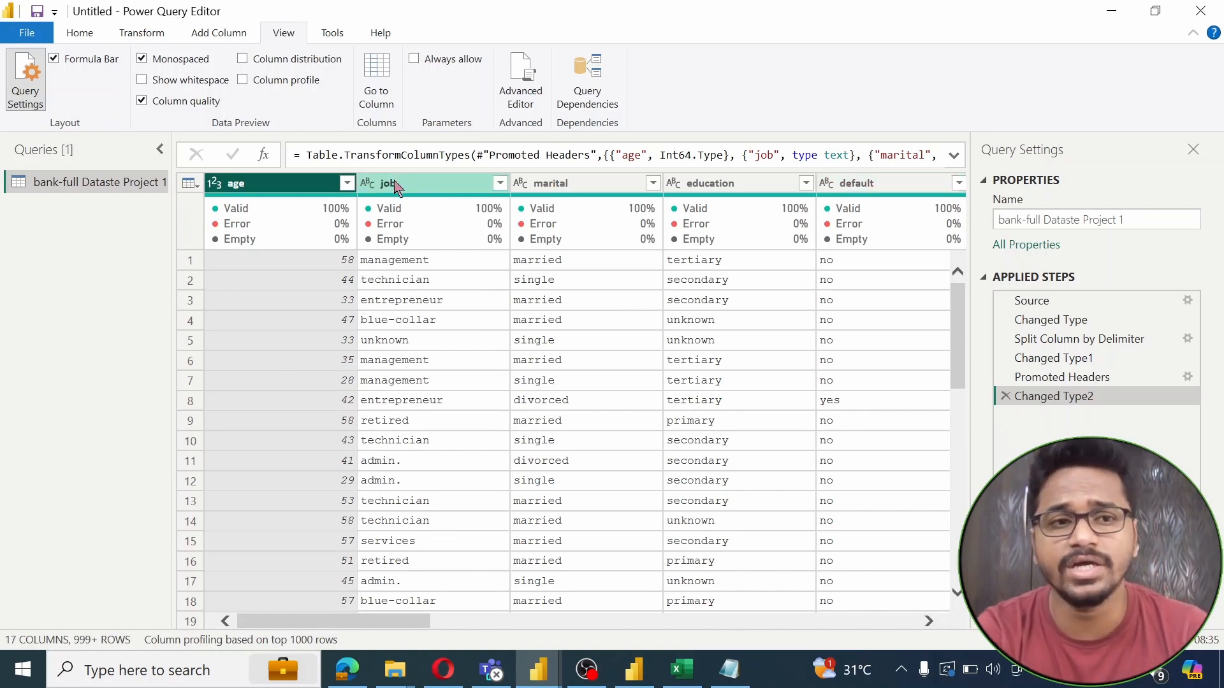
Duplicate the bank data query and rename the copy to Customers
right_click(54, 182)
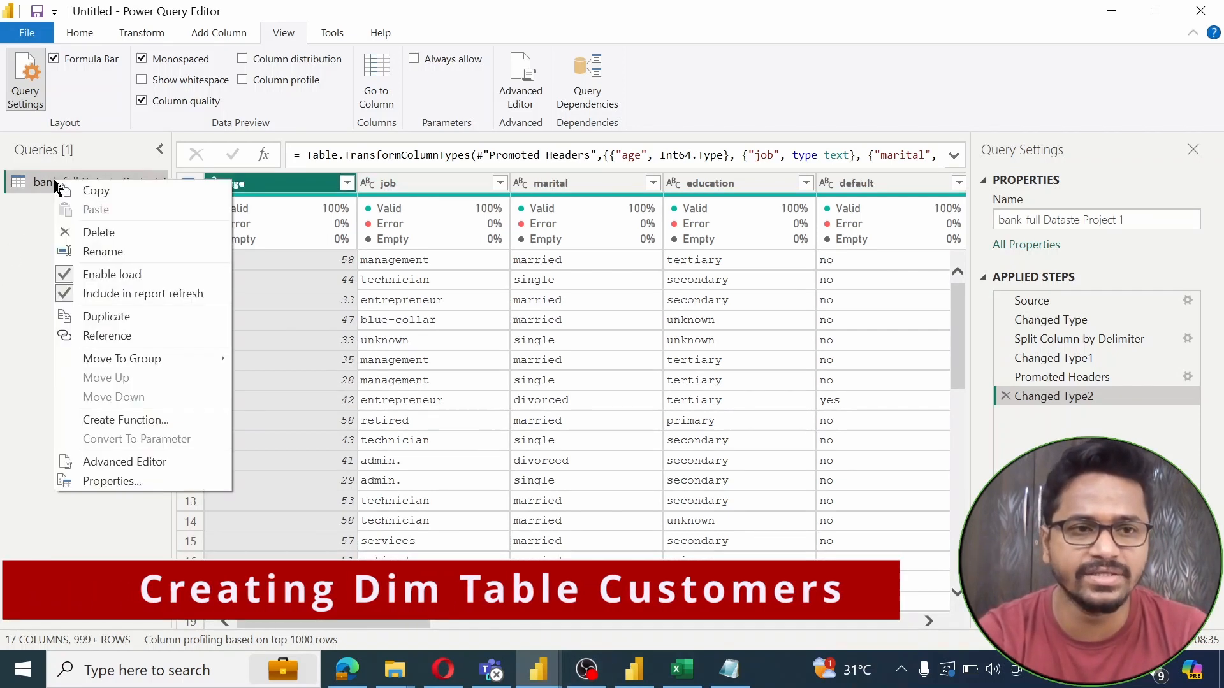
left_click(107, 317)
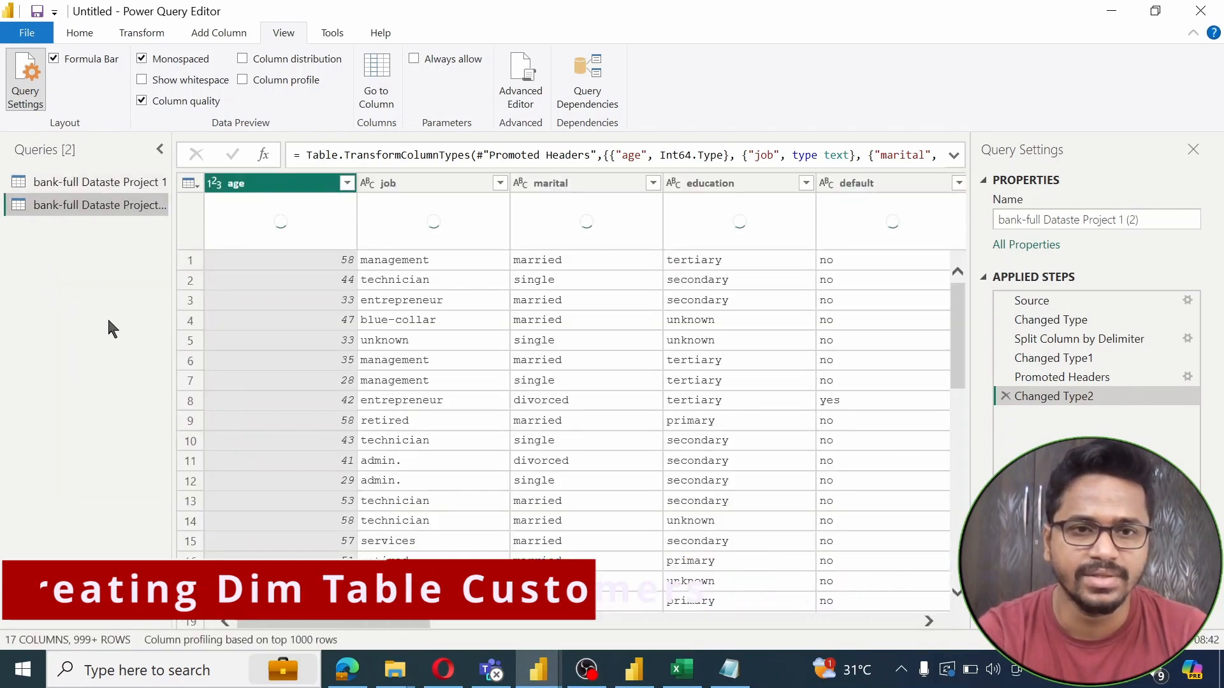
right_click(87, 212)
left_click(131, 276)
type("Customet")
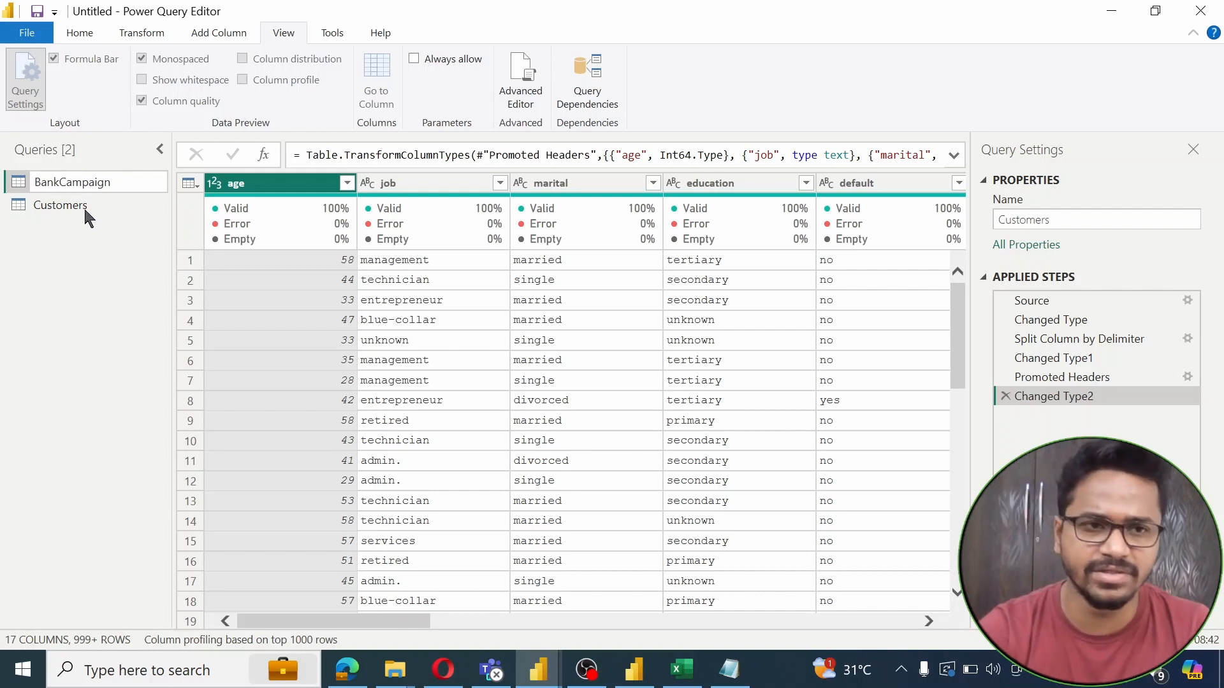
Confirm the BankCampaign name, open Customers and select the columns loan through y
key("Return")
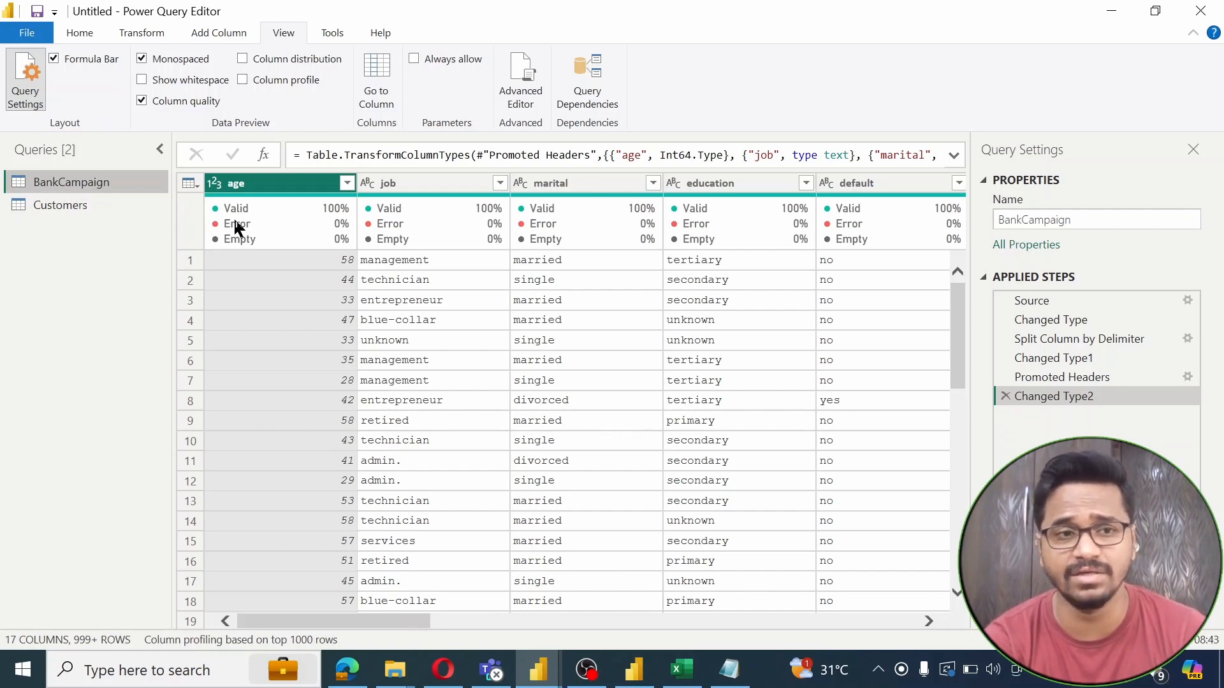
left_click(70, 206)
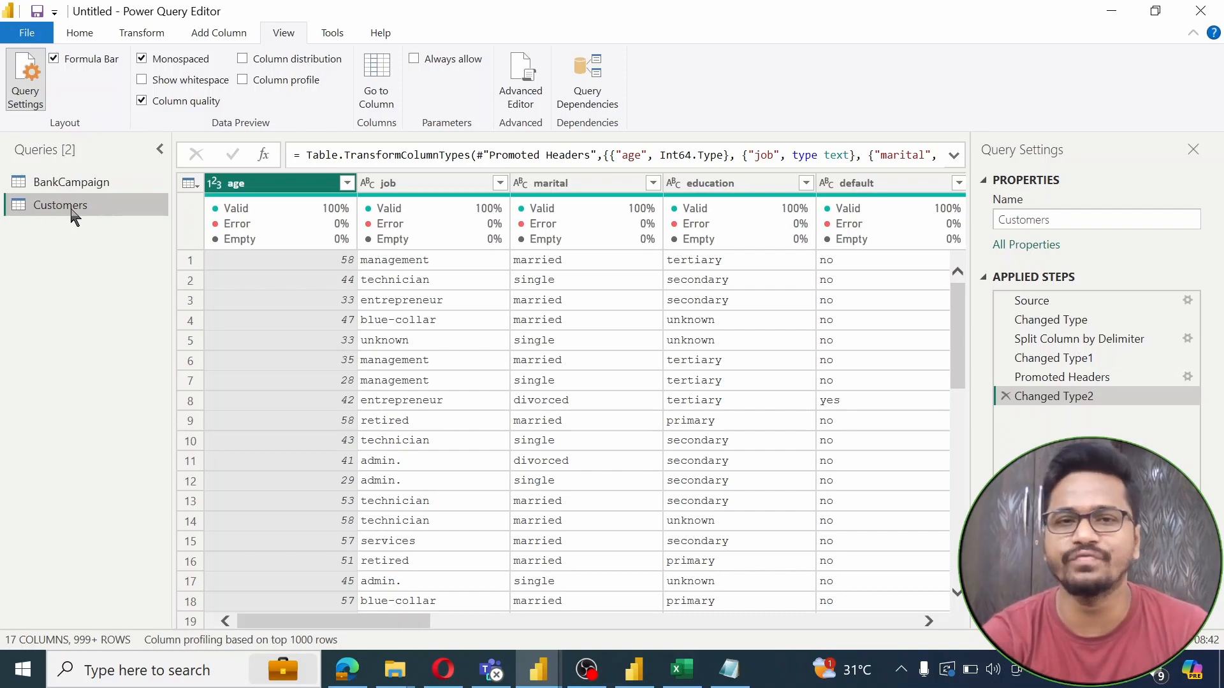
key("Right")
key("Right")
key("Right")
key("Right")
key("Right")
key("Right")
key("Right")
key("Right")
key("Right")
key("Right")
key("Right")
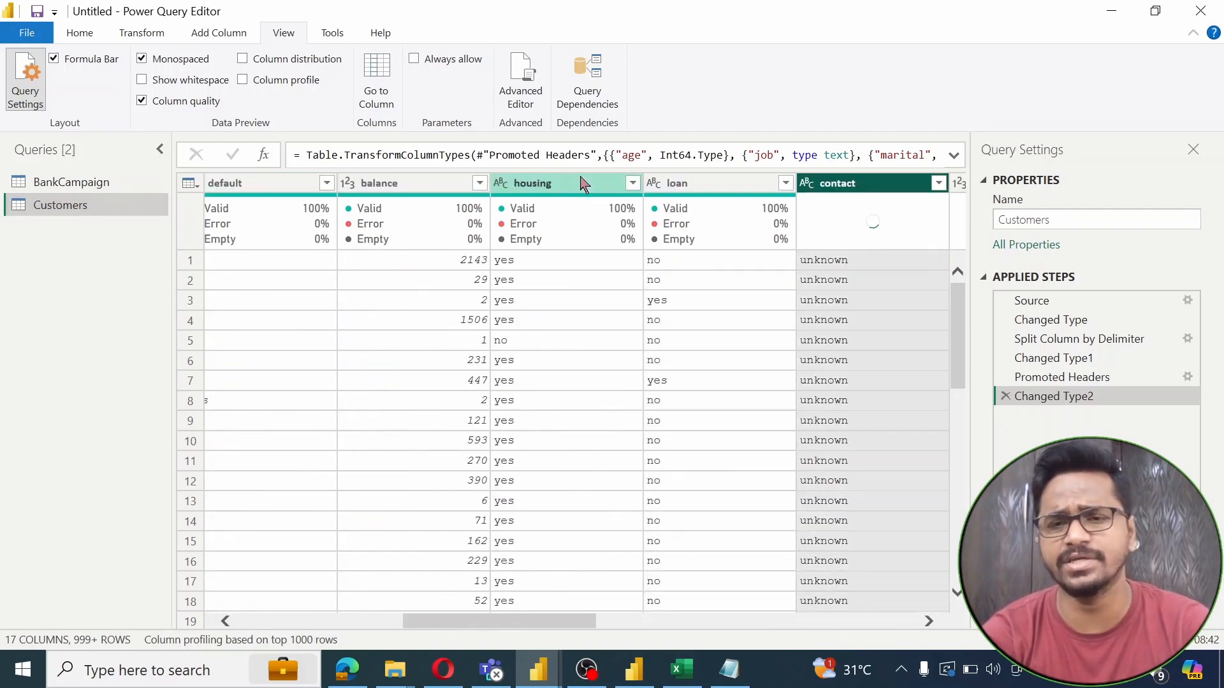
key("Right")
key("Right")
key("Right")
key("Right")
key("Right")
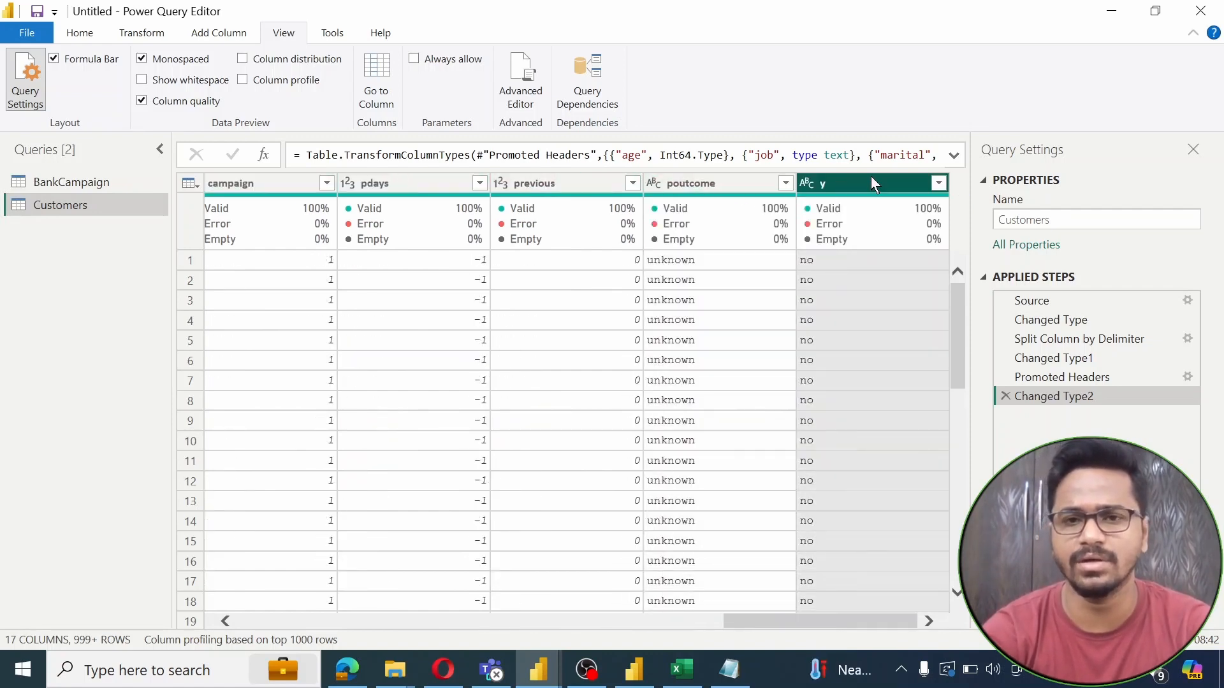
key("shift+Left")
key("shift+Left")
key("shift+Left")
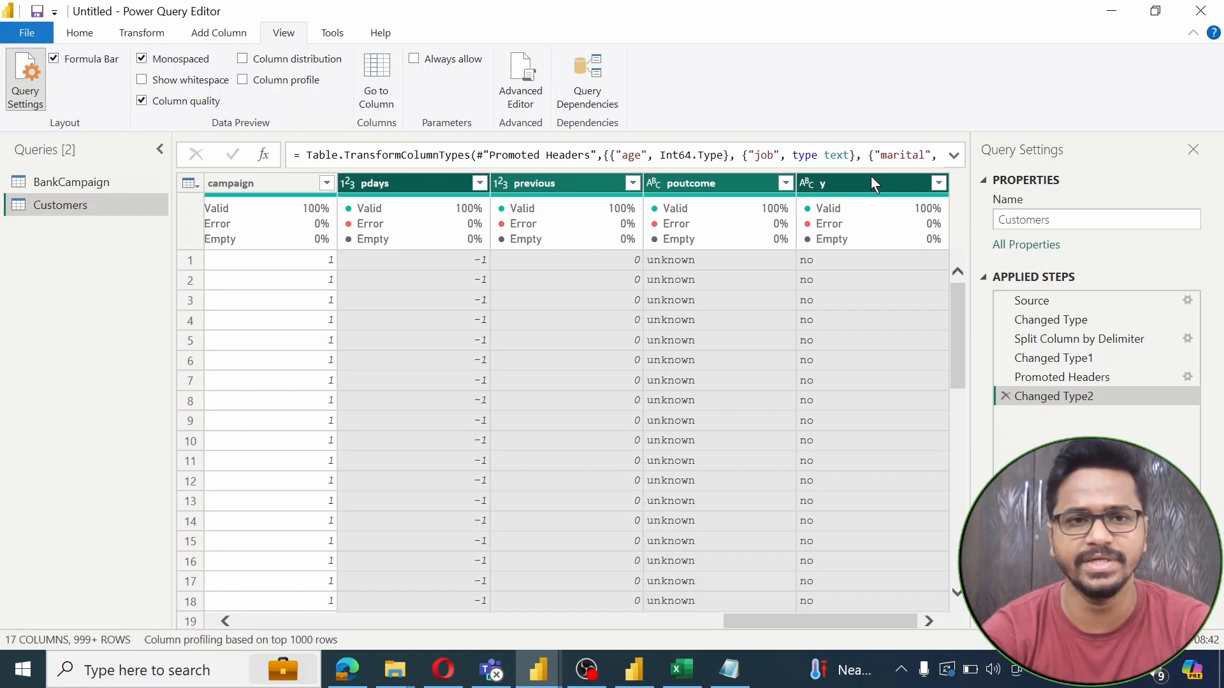
key("shift+Left")
key("shift+Left")
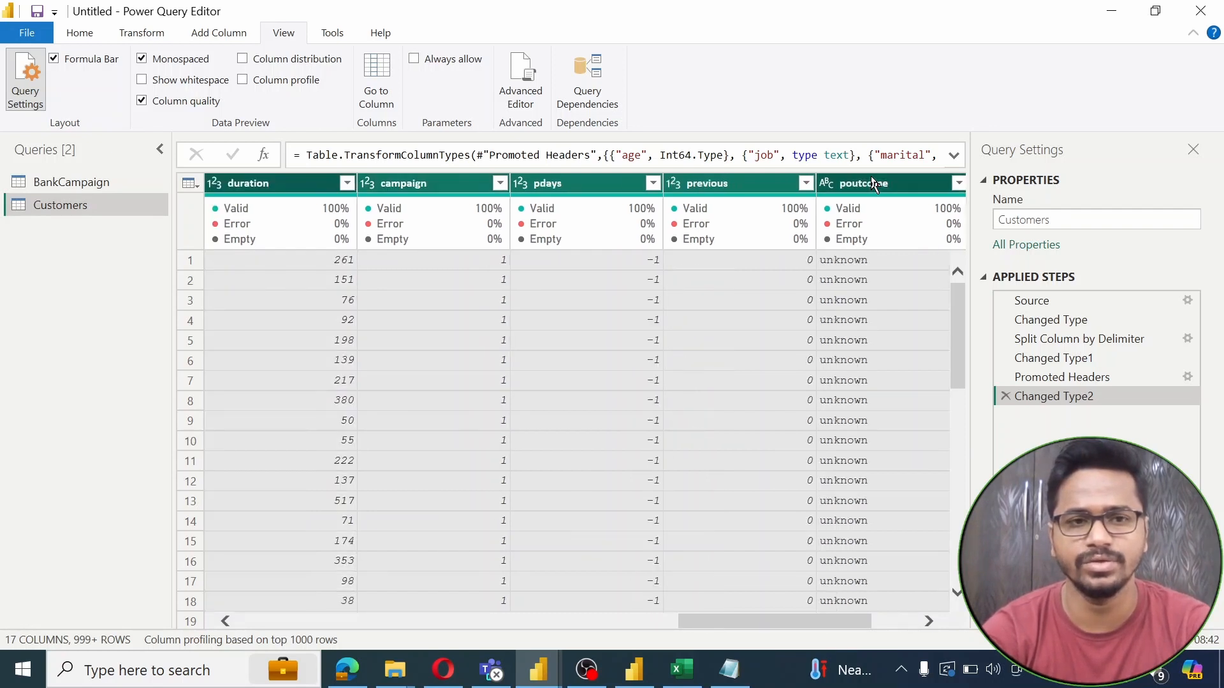
key("shift+Left")
key("shift+Left")
key("shift+Left")
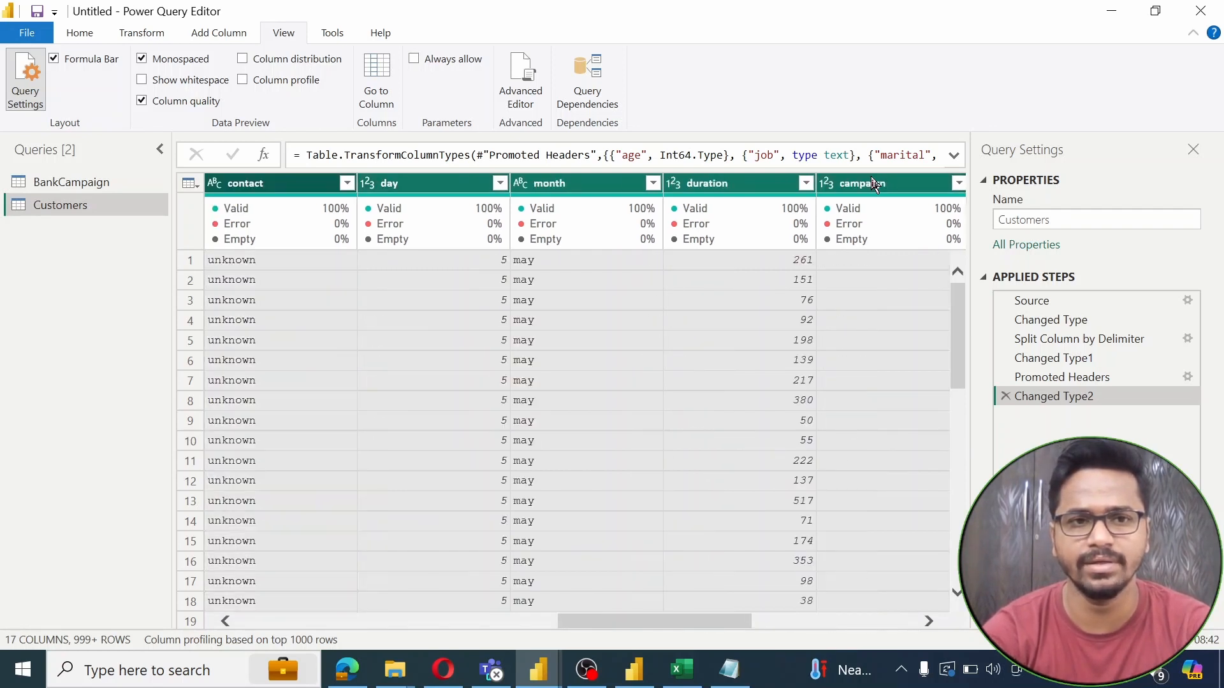
key("shift+Left")
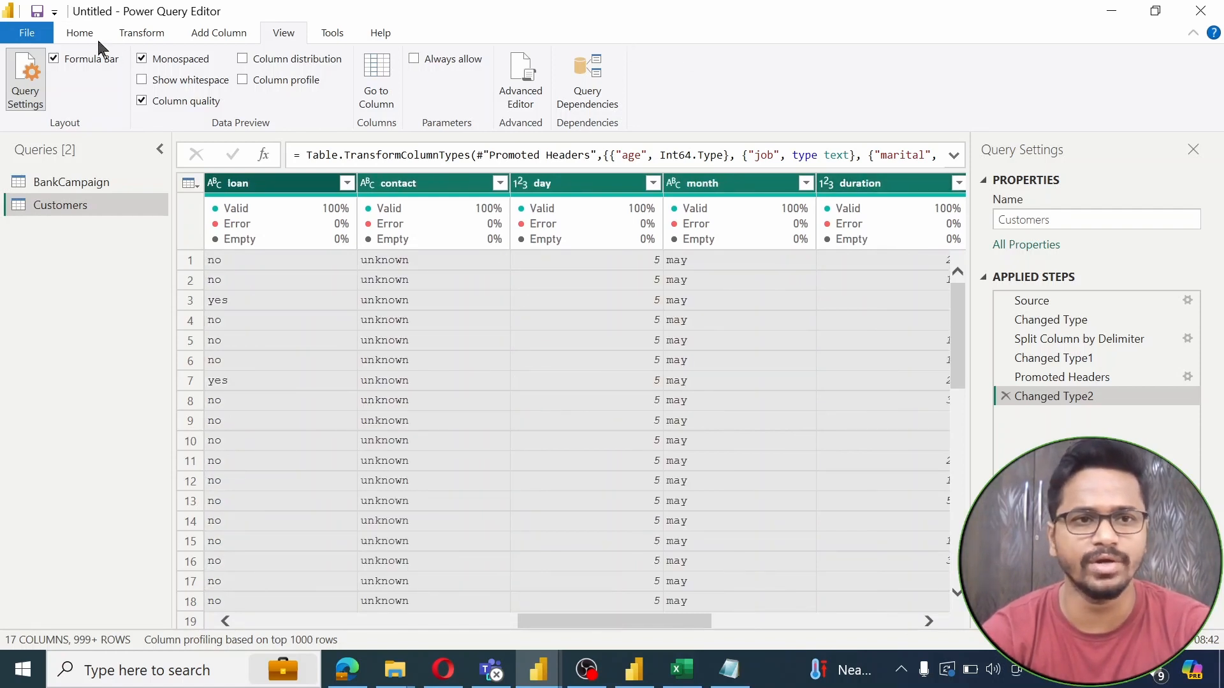
Remove the selected loan-through-y columns and the balance column from Customers
left_click(78, 33)
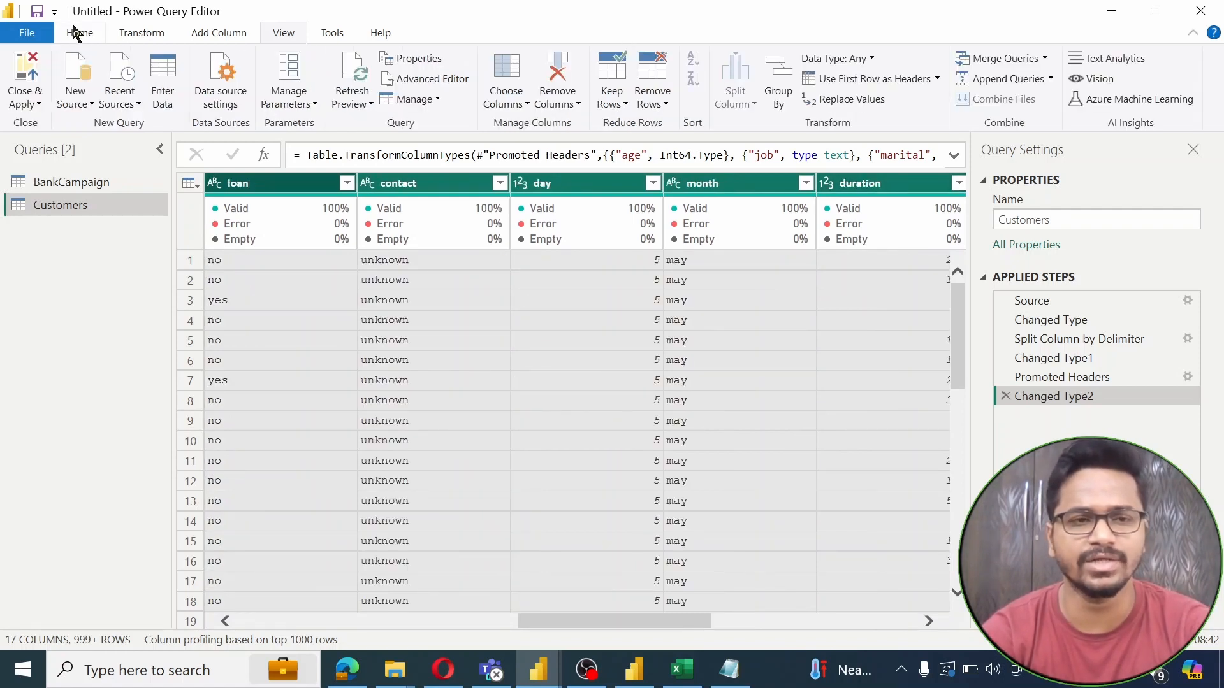
left_click(563, 106)
left_click(576, 122)
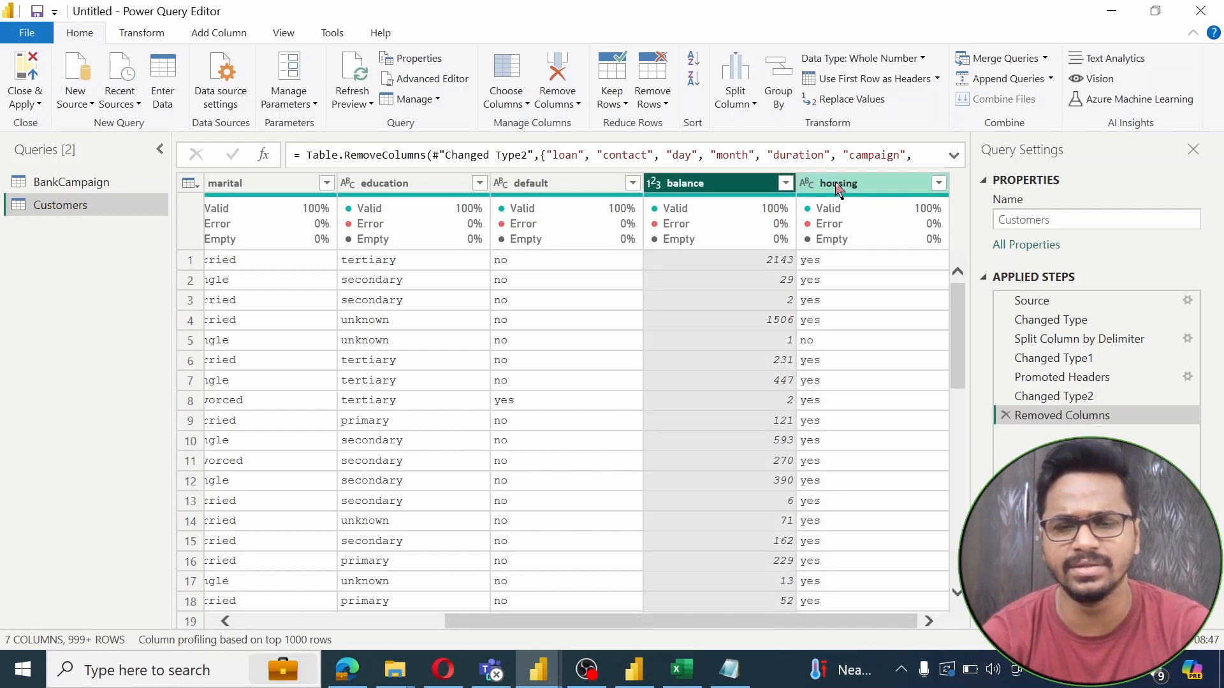
left_click(744, 185)
right_click(740, 185)
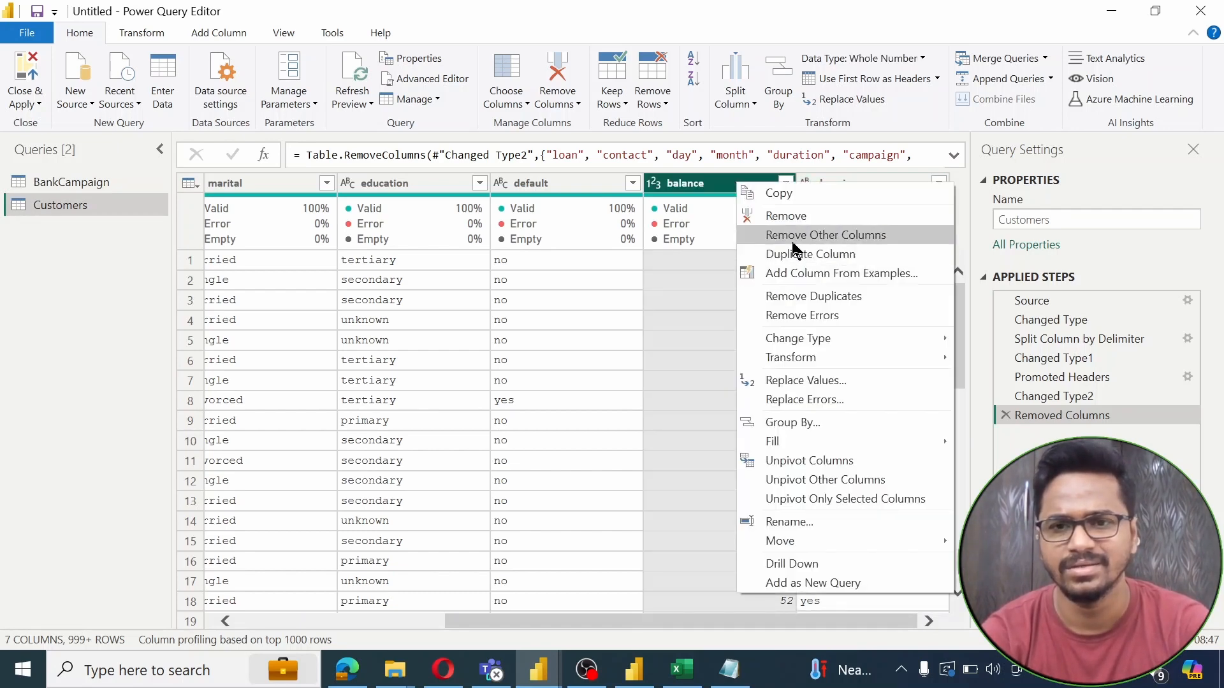
left_click(765, 216)
mouse_move(791, 240)
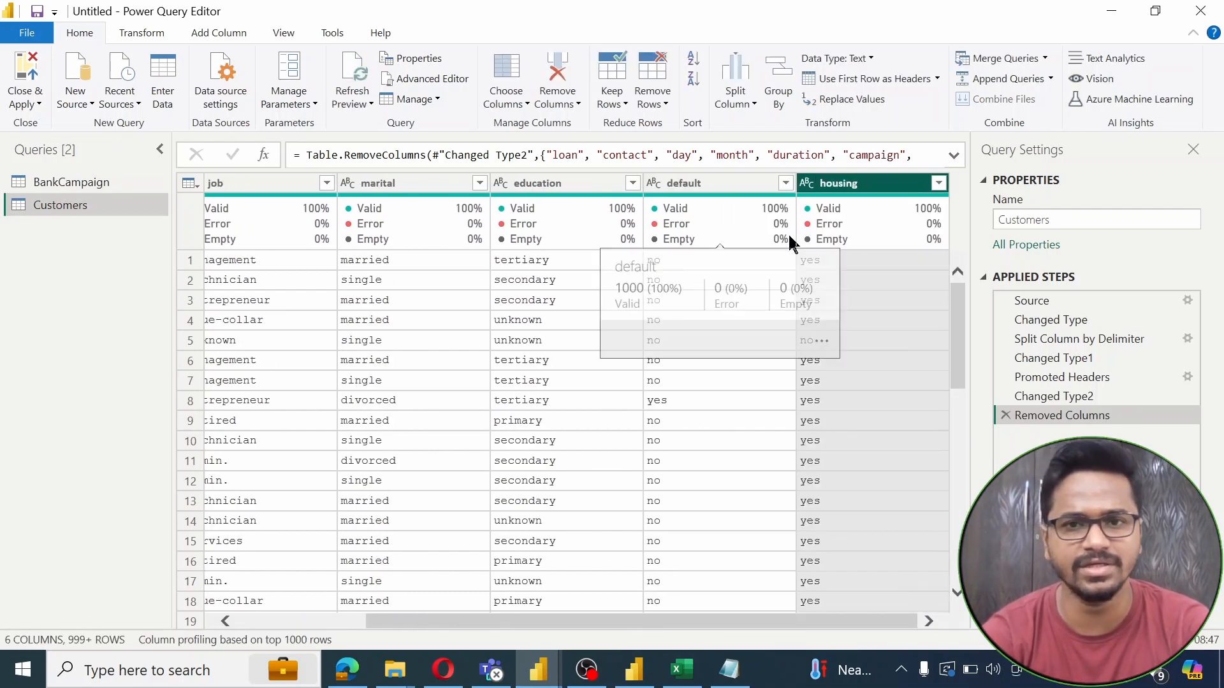
Remove the default column, leaving age, job, marital, education and housing
key("Left")
key("Left")
key("Left")
key("Left")
key("Left")
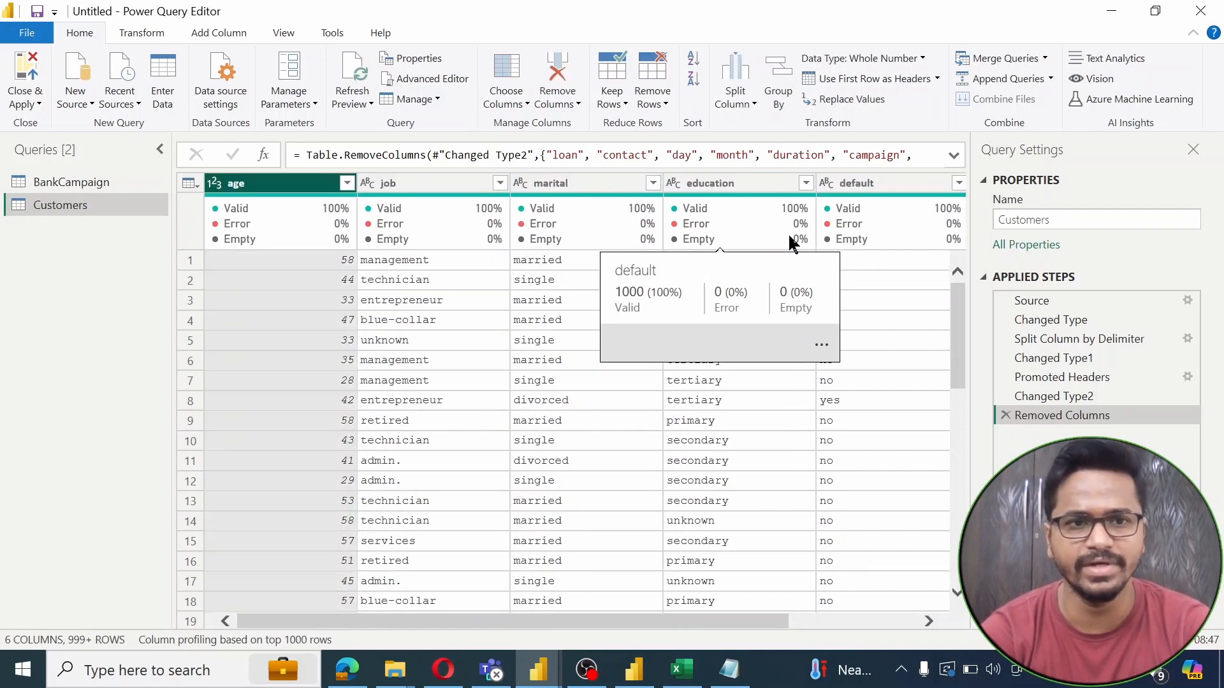
key("Right")
key("Right")
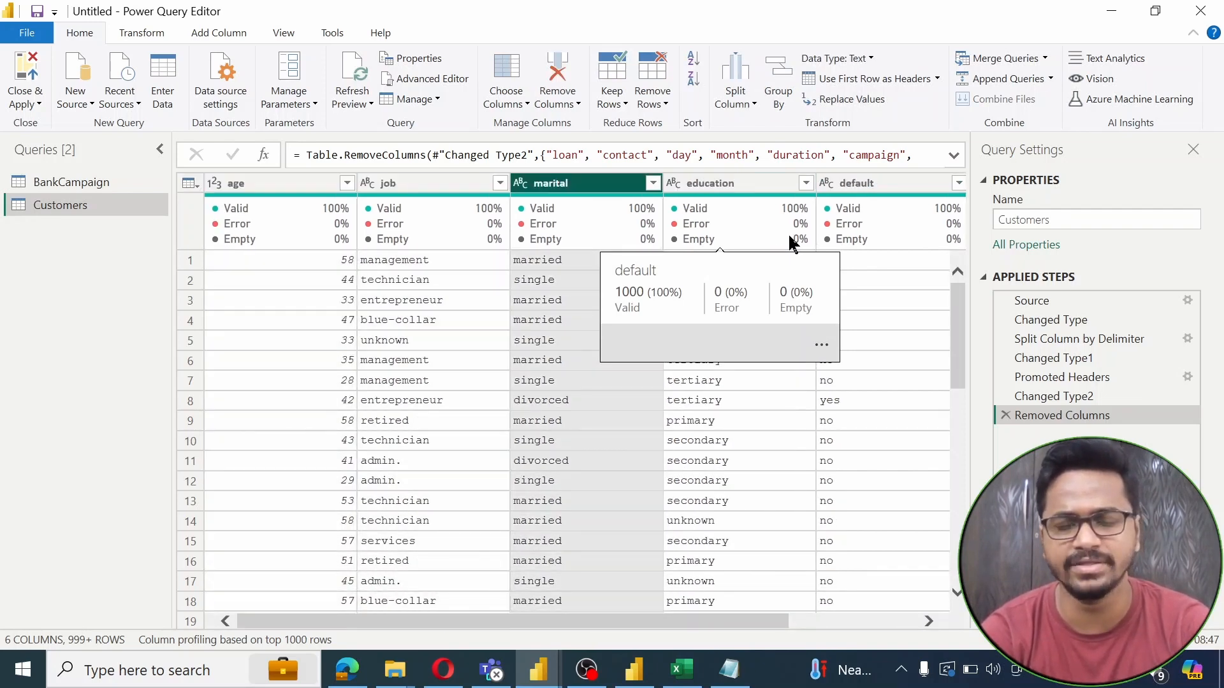
key("Right")
key("Right")
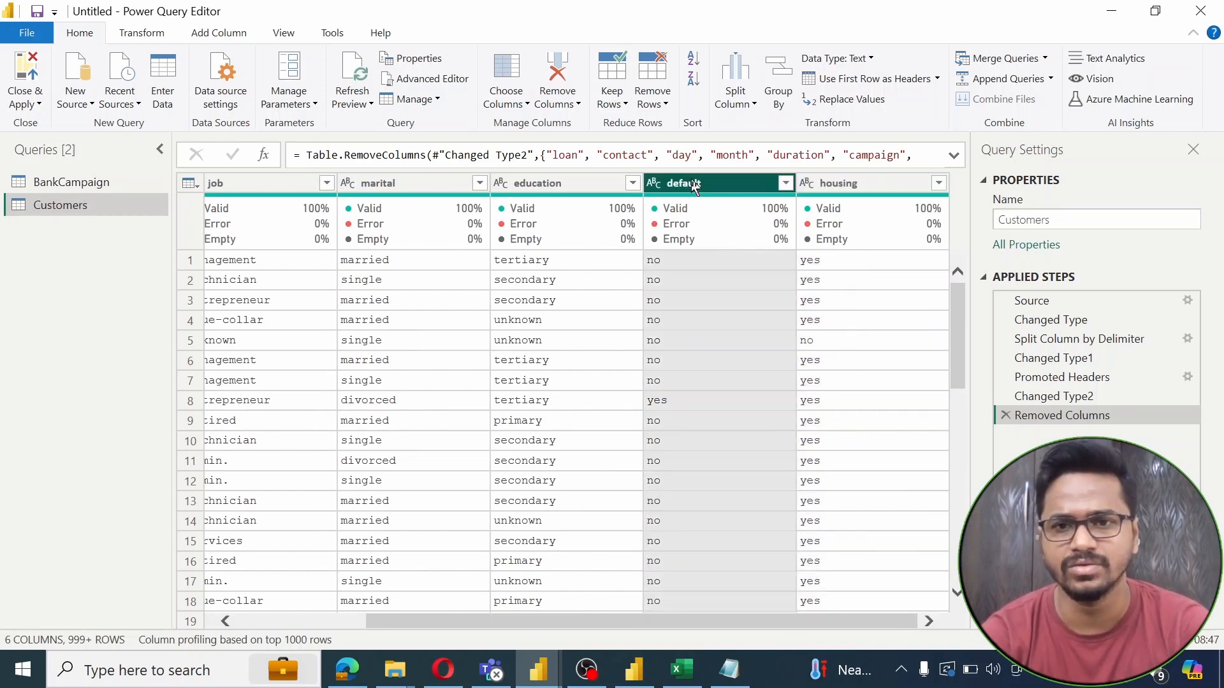
right_click(694, 186)
left_click(756, 215)
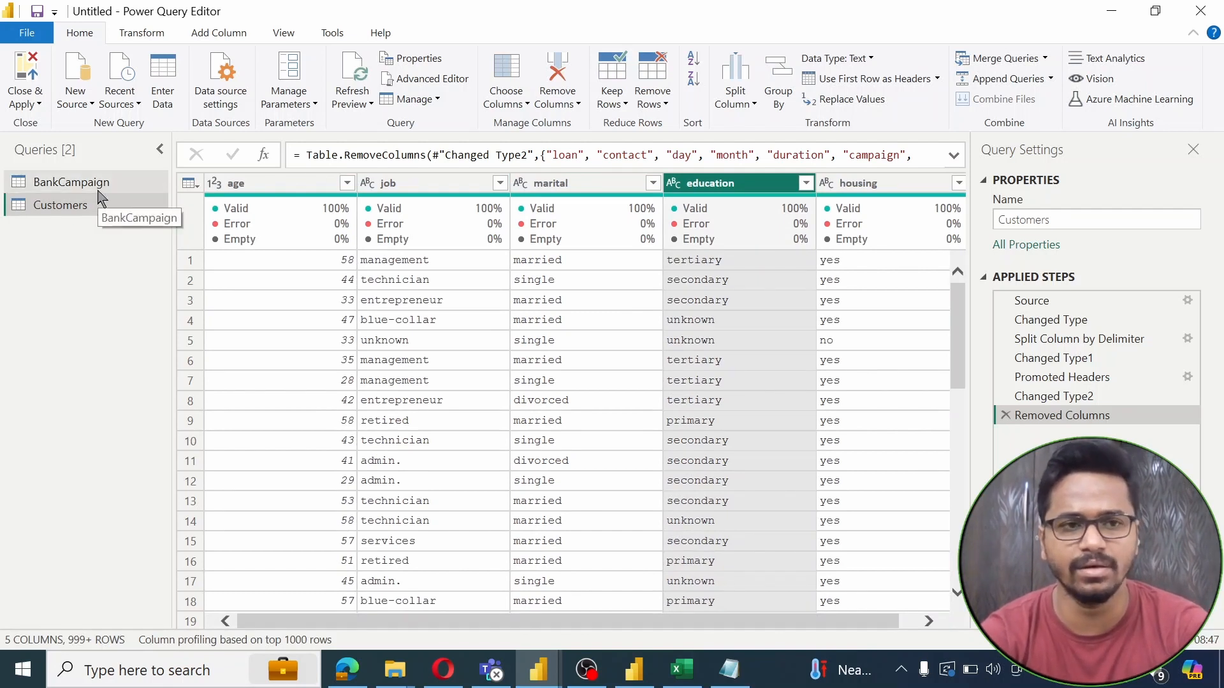
left_click(251, 183)
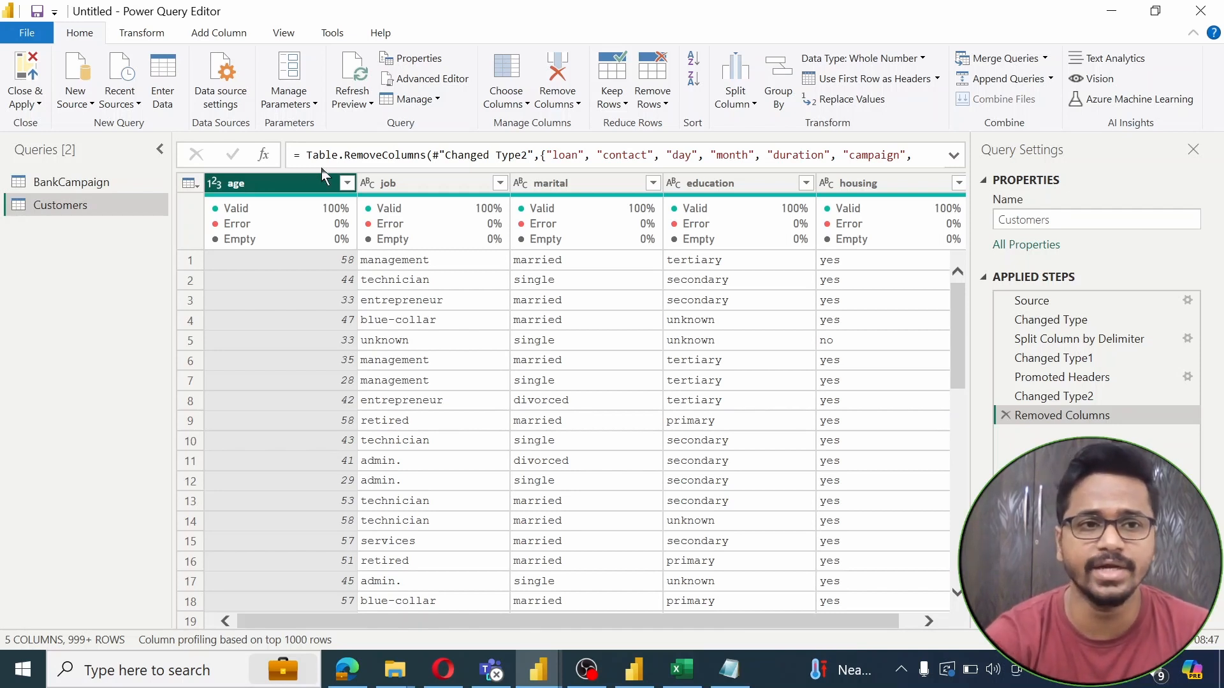
Add an index column starting from 1 to Customers and name it CustomerID
left_click(219, 35)
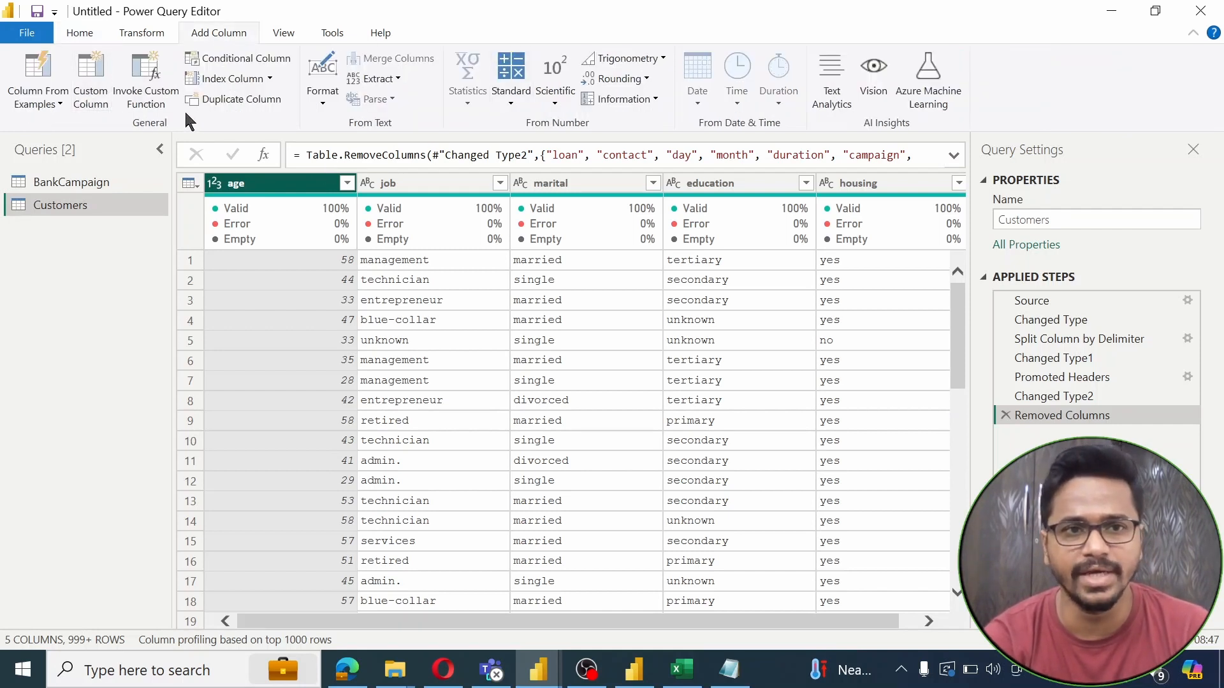
left_click(268, 80)
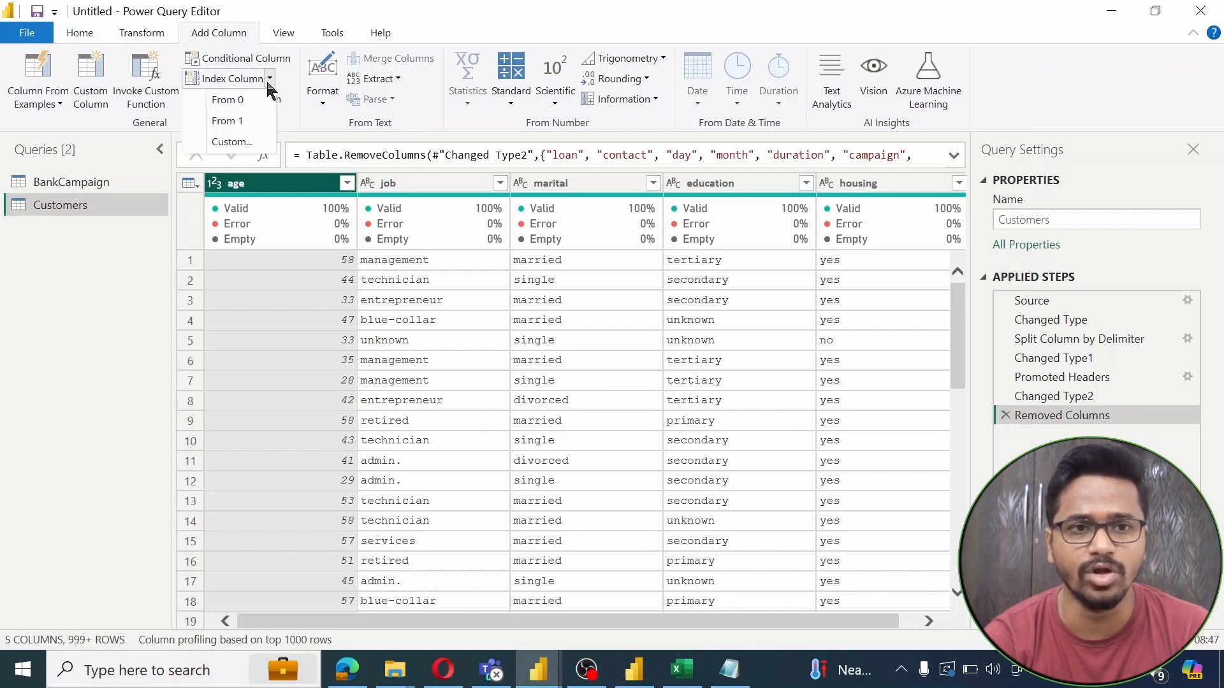
left_click(230, 120)
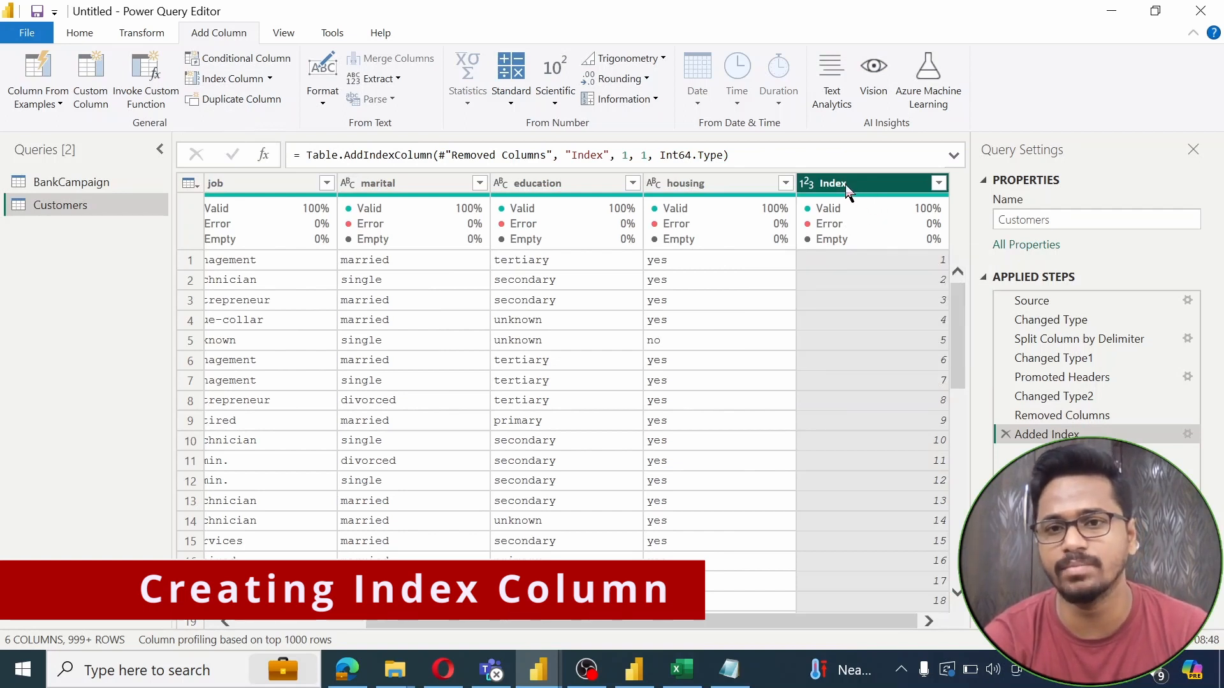
double_click(843, 184)
type("Customer")
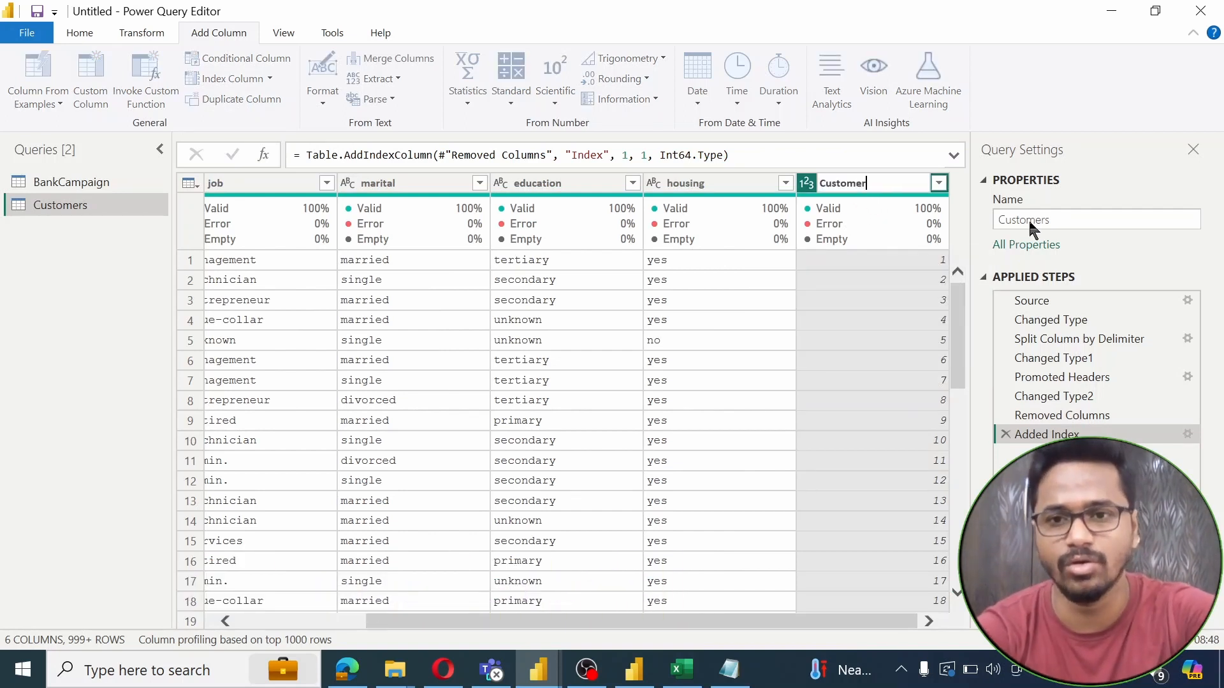
type("ID")
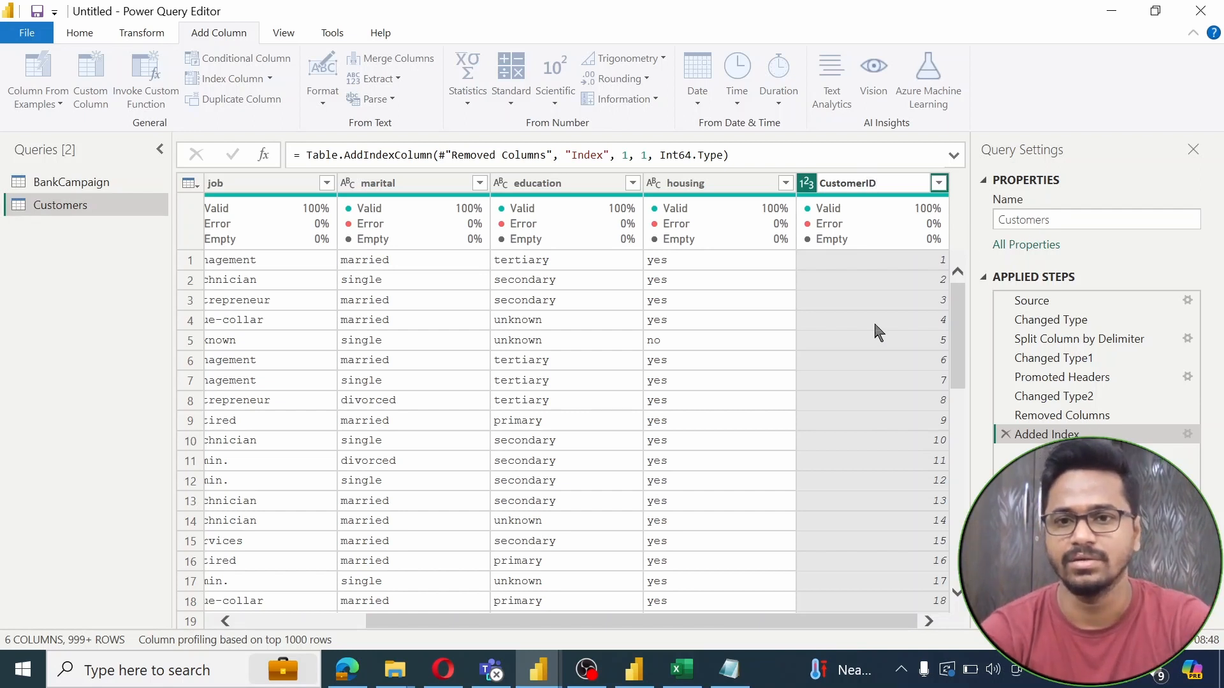
key("Return")
Move CustomerID to the first column position, then switch to the BankCampaign query
left_click_drag(872, 189, 273, 201)
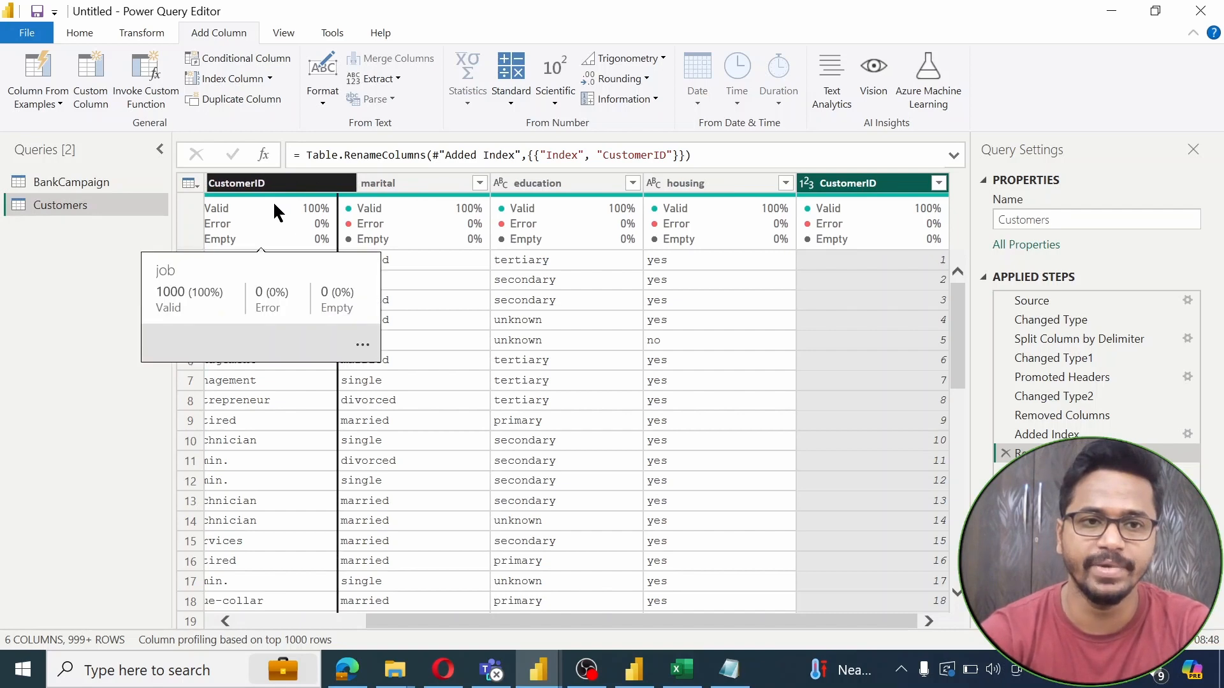
left_click_drag(436, 186, 277, 238)
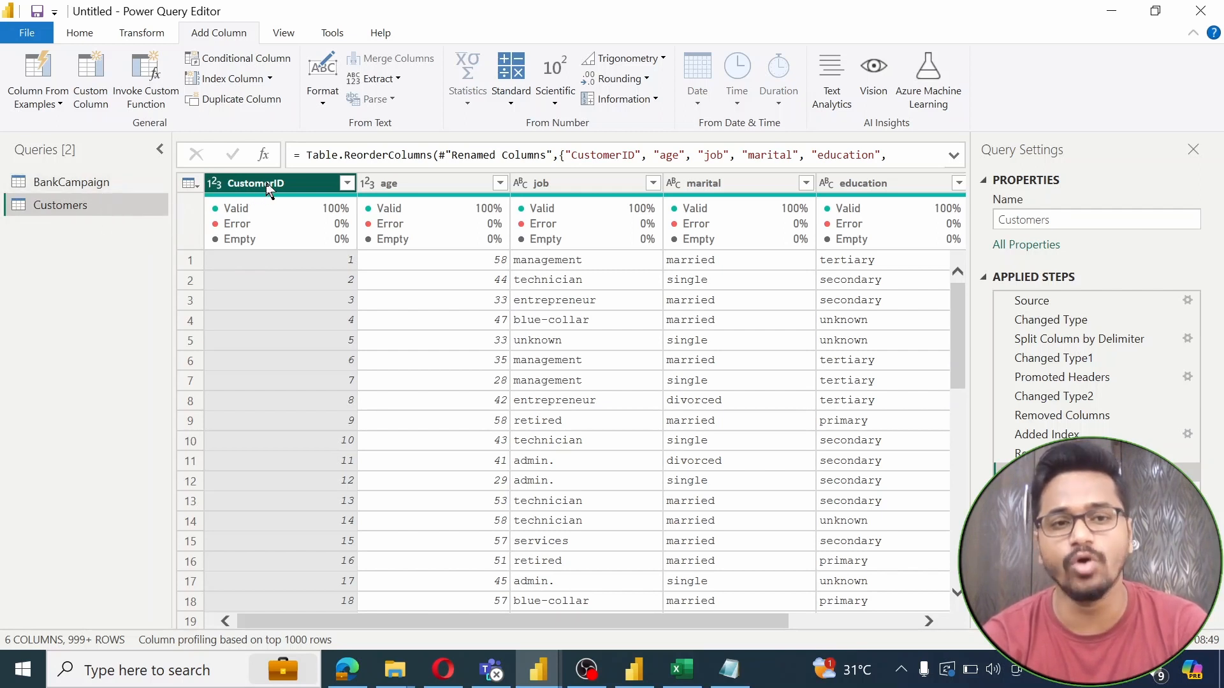
left_click(106, 185)
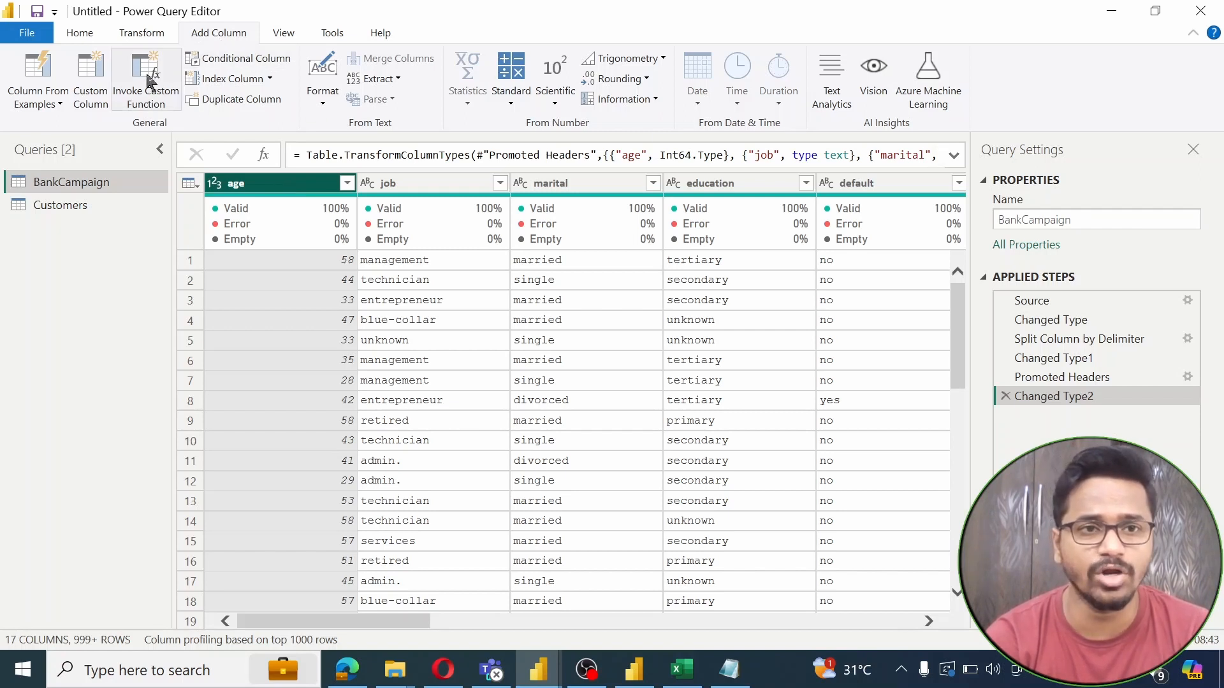
Add an index column starting from 1 to BankCampaign and rename it CustomerID
left_click(265, 79)
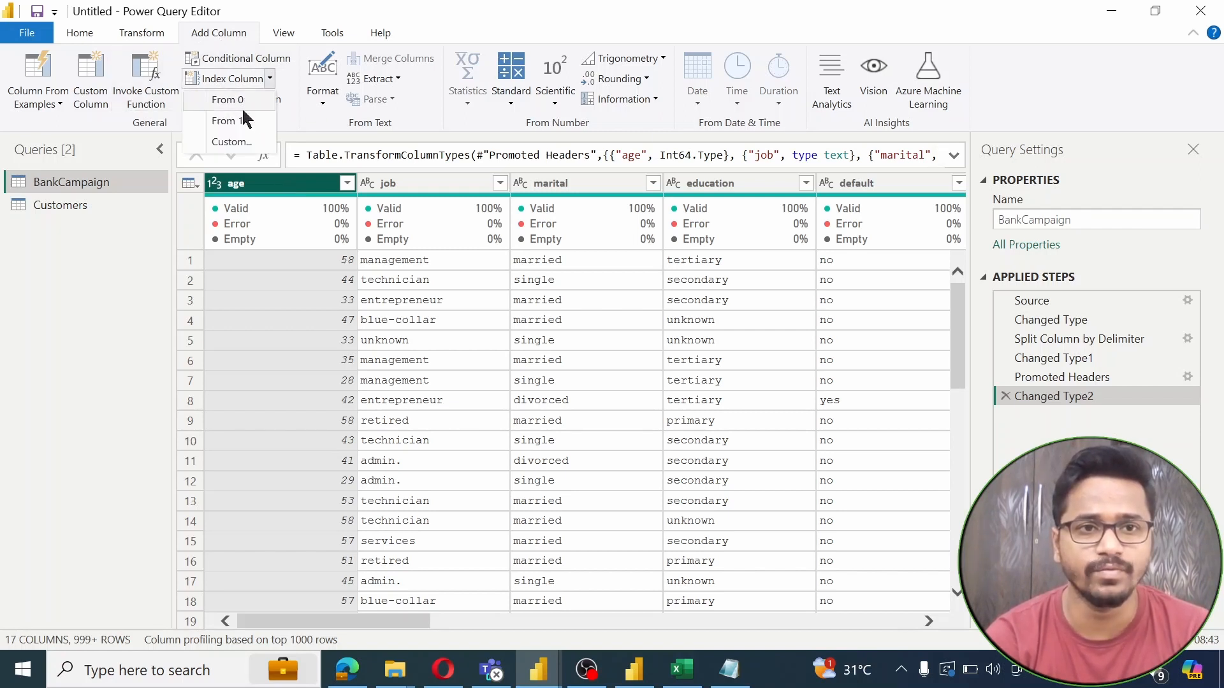
left_click(231, 120)
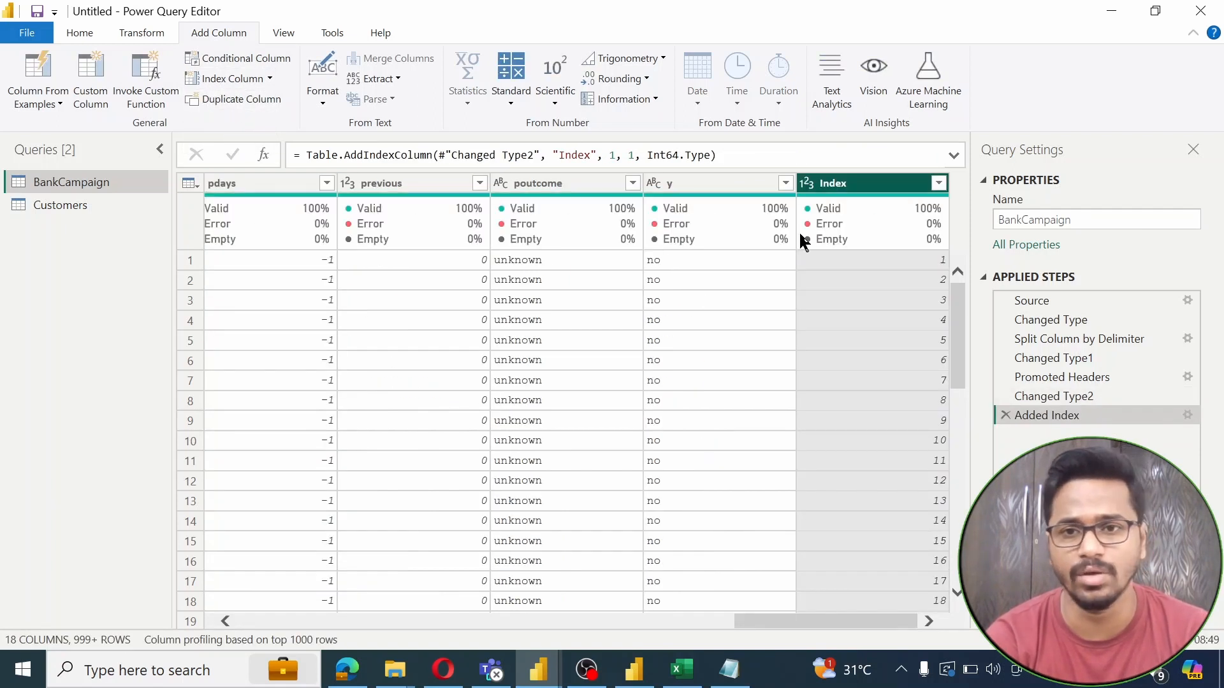
double_click(835, 184)
left_click(832, 185)
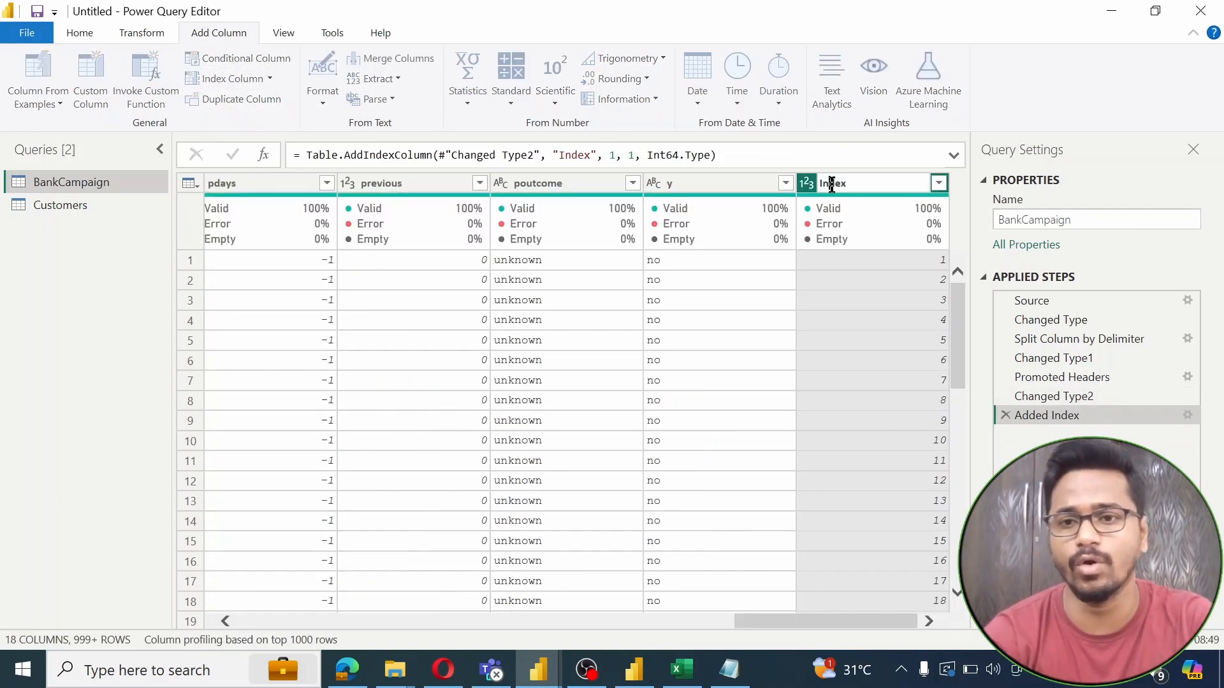
double_click(831, 185)
type("d")
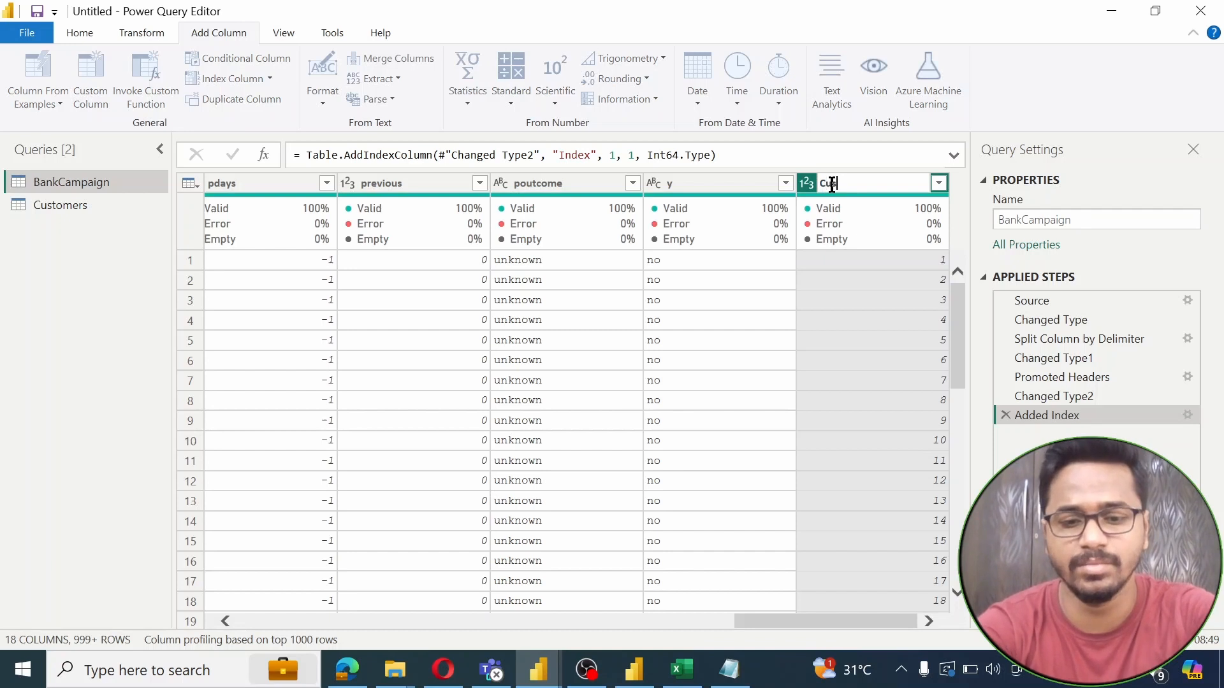
type("ustomerID")
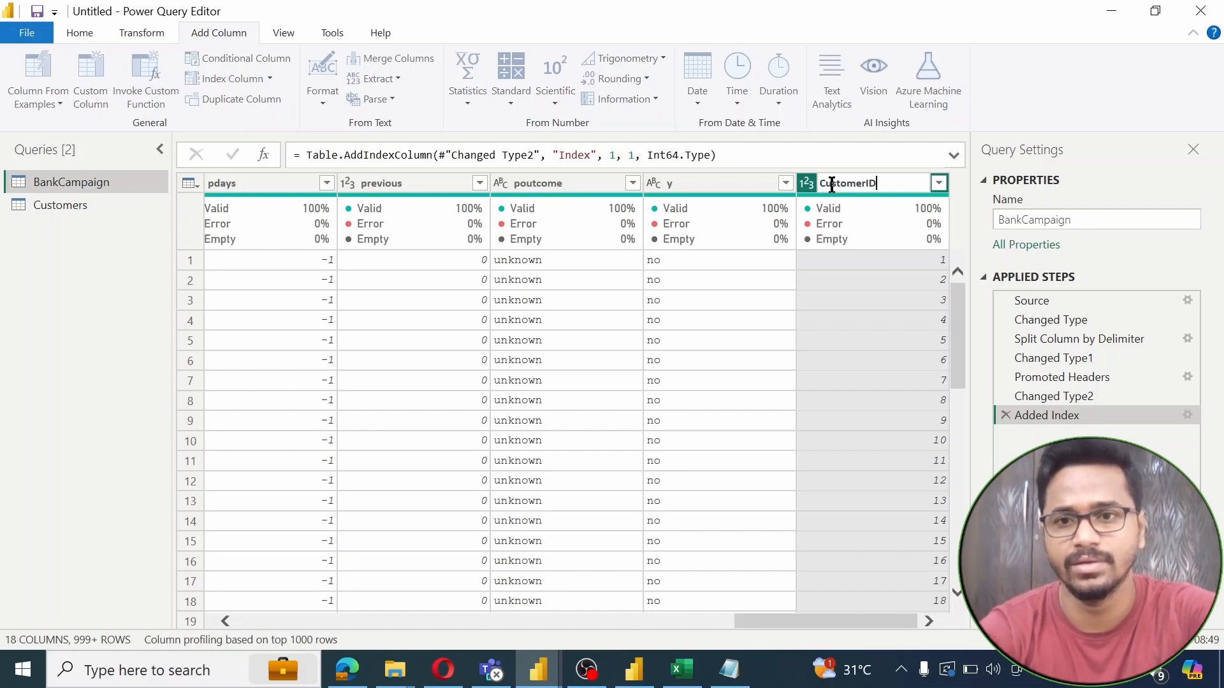
key("Return")
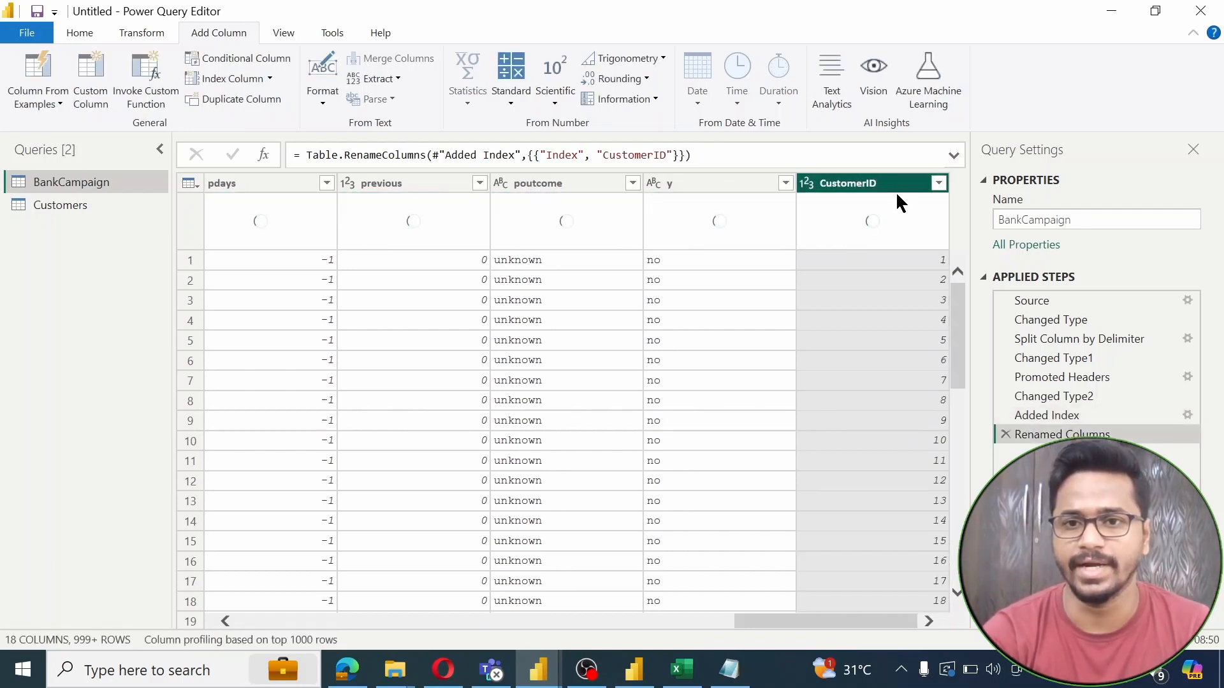
Move CustomerID to the first column position, then return to the Customers query
left_click_drag(880, 175, 265, 177)
left_click(266, 321)
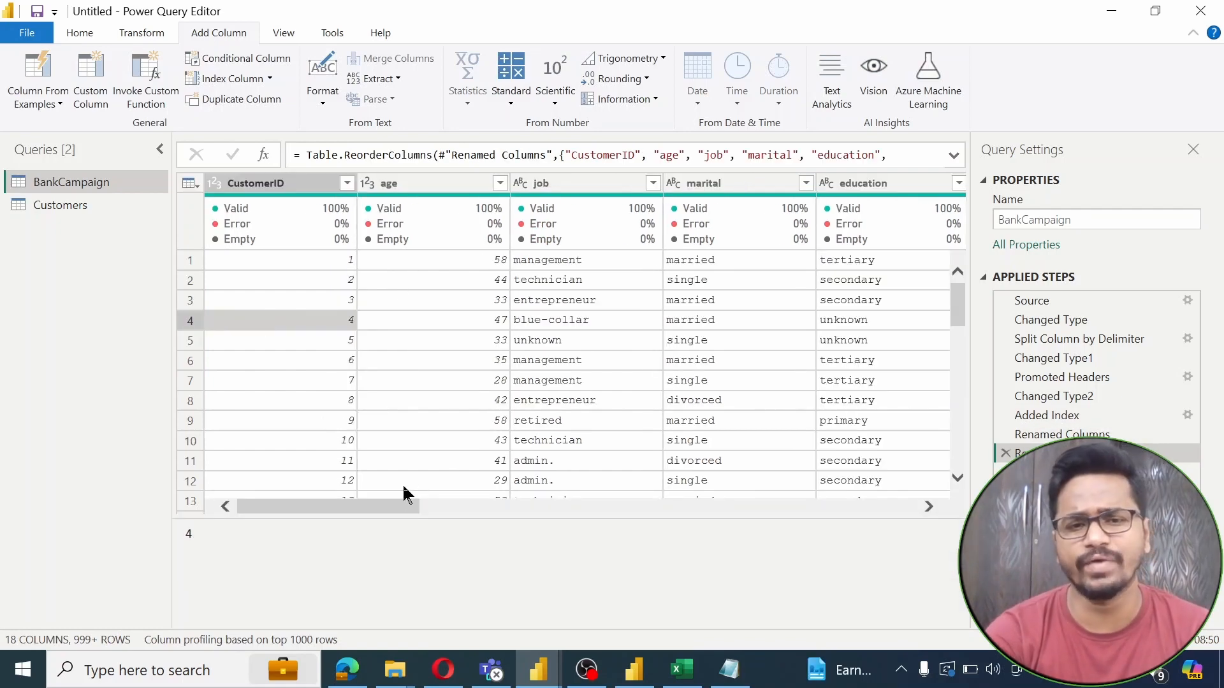
left_click_drag(386, 512, 309, 482)
left_click(268, 183)
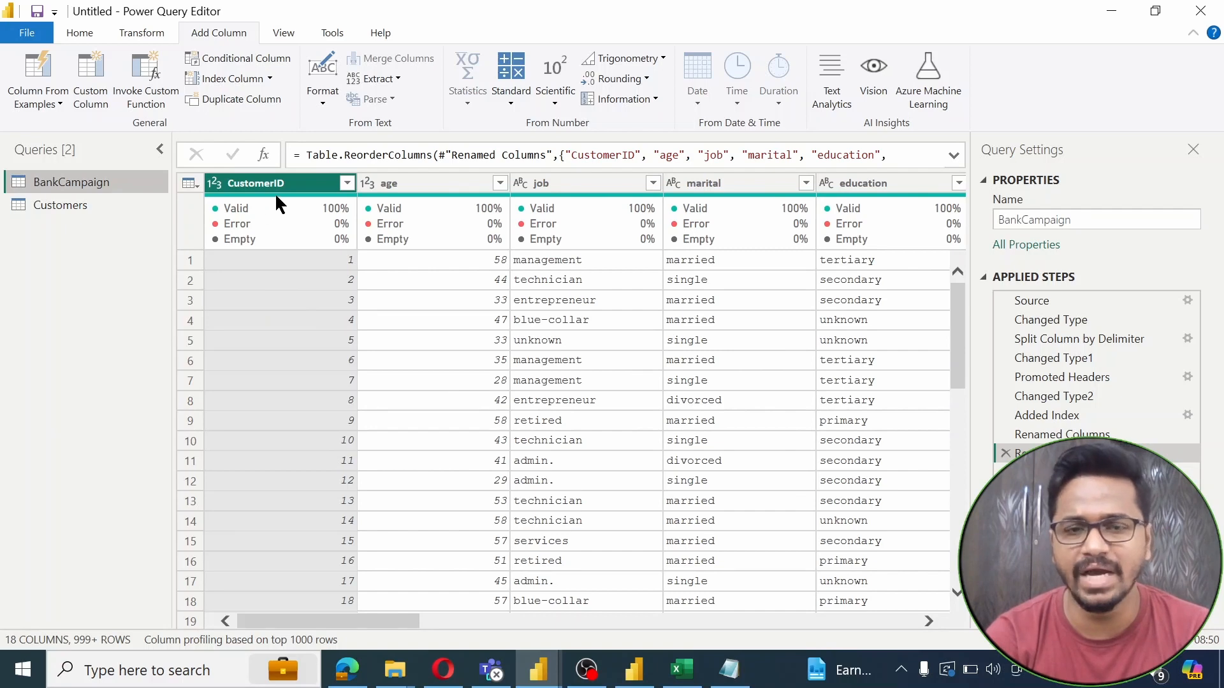
left_click(94, 205)
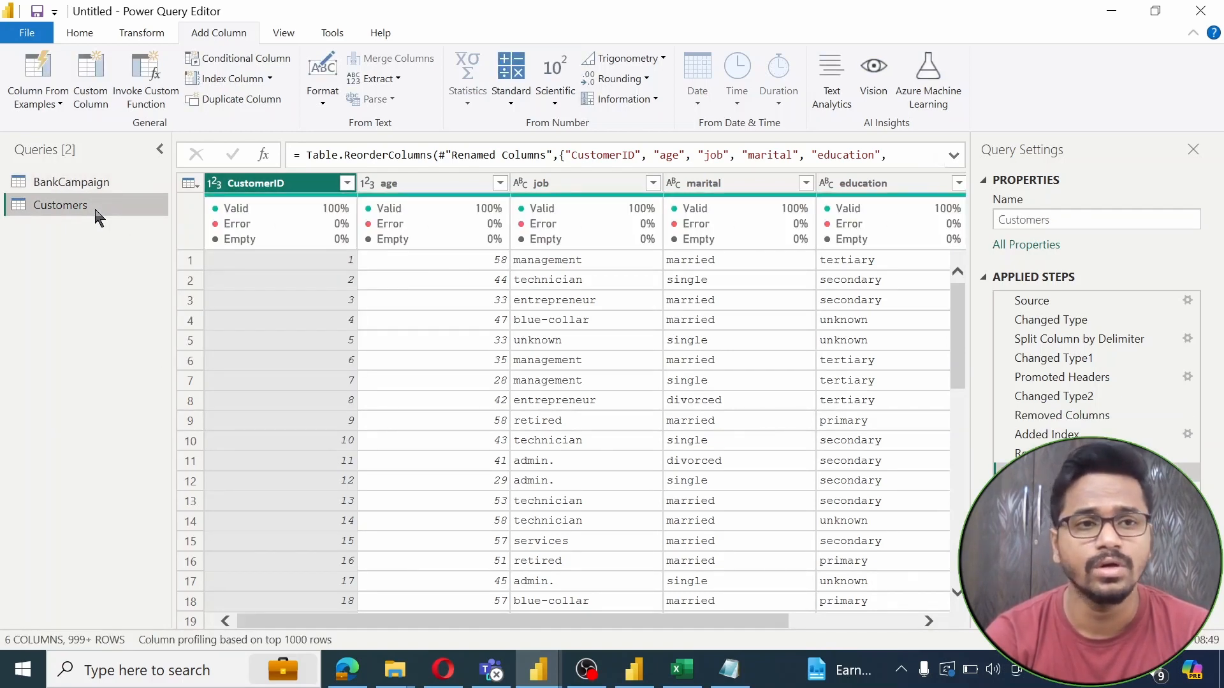
Apply the query changes and close the Power Query Editor, loading Customers' 45,211 rows
left_click(21, 37)
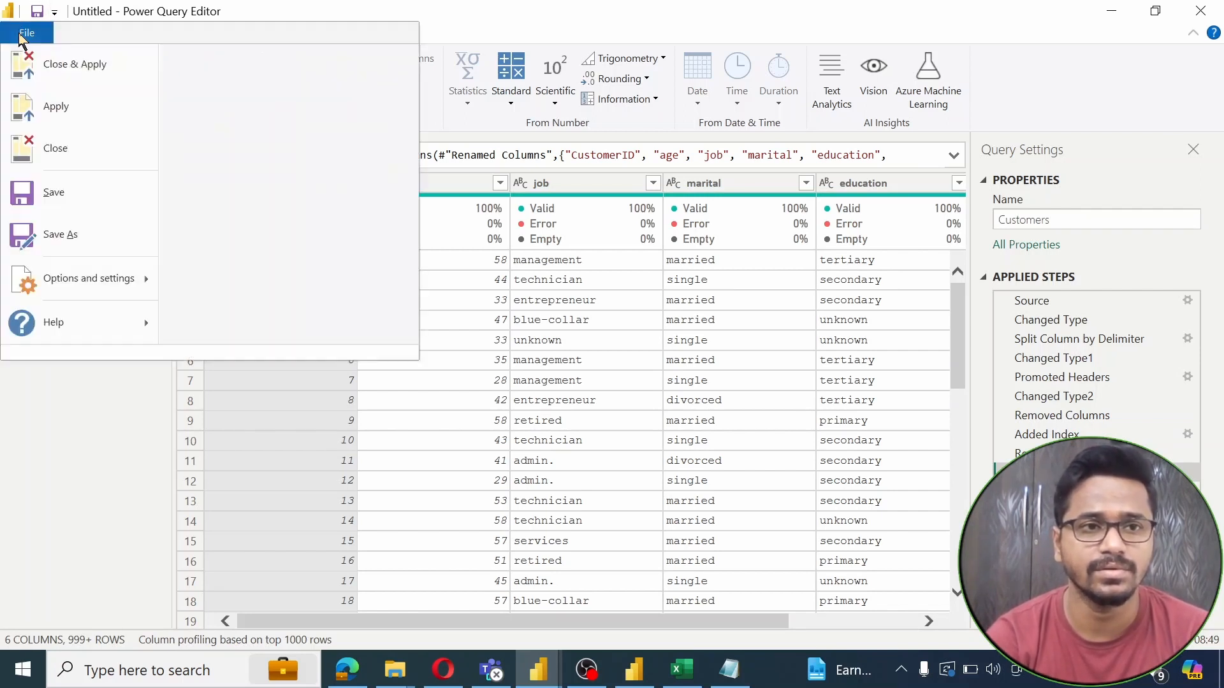
left_click(86, 71)
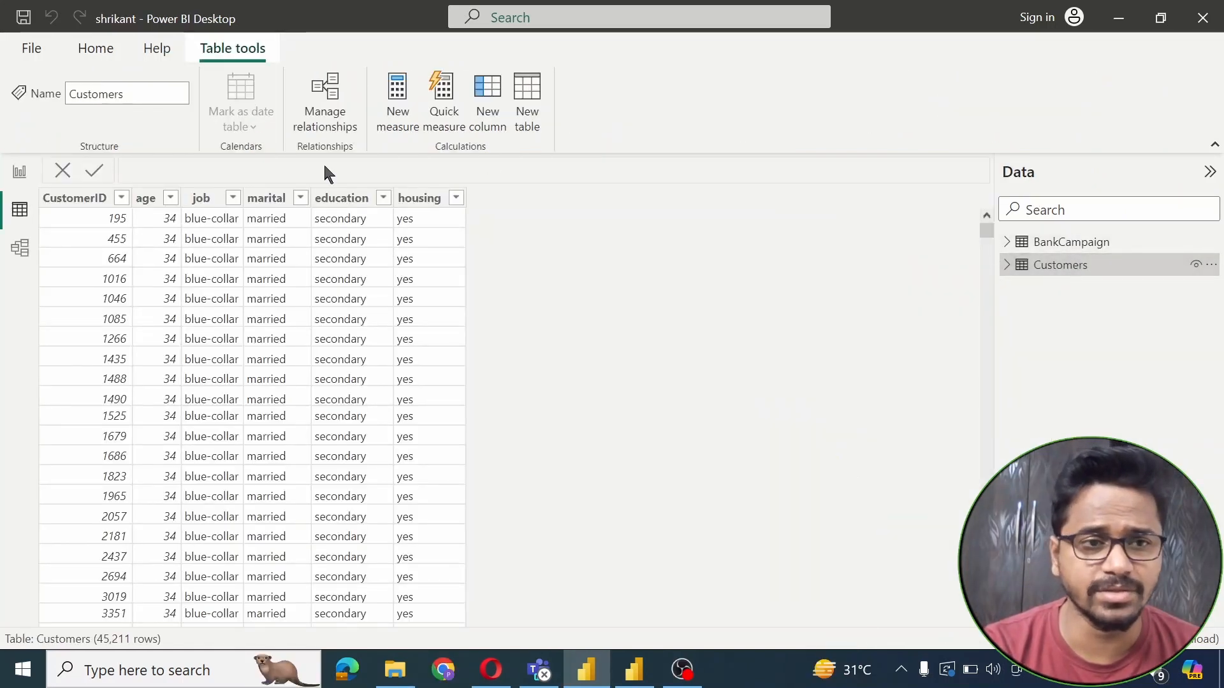
Add a SWITCH-based AgeGroup column banding Customers into 0-30, 30-60 and Above 60, then go to Report view
left_click(147, 199)
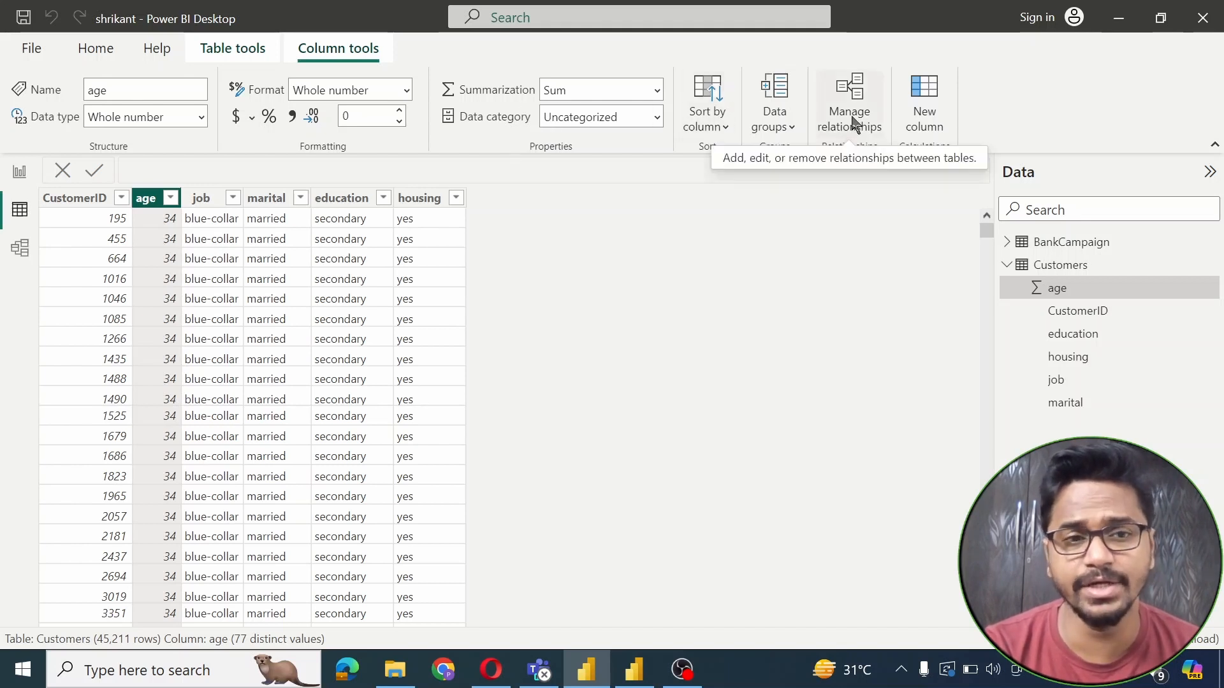
left_click(918, 105)
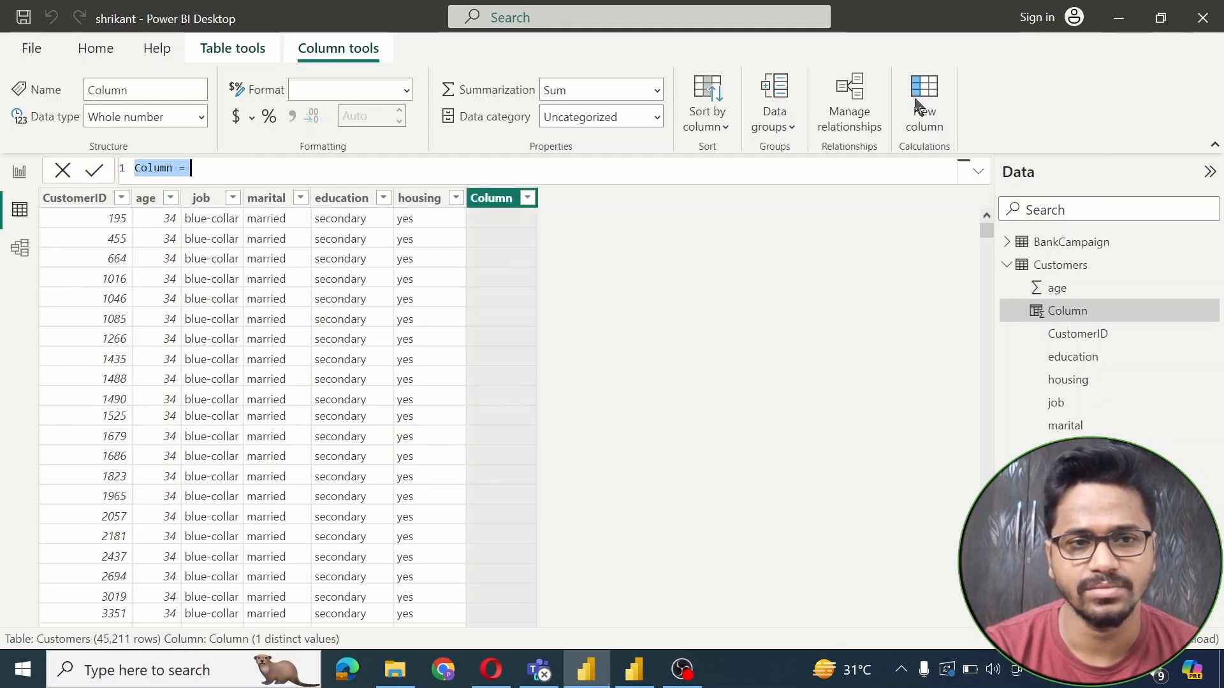
type("AgeGroup =")
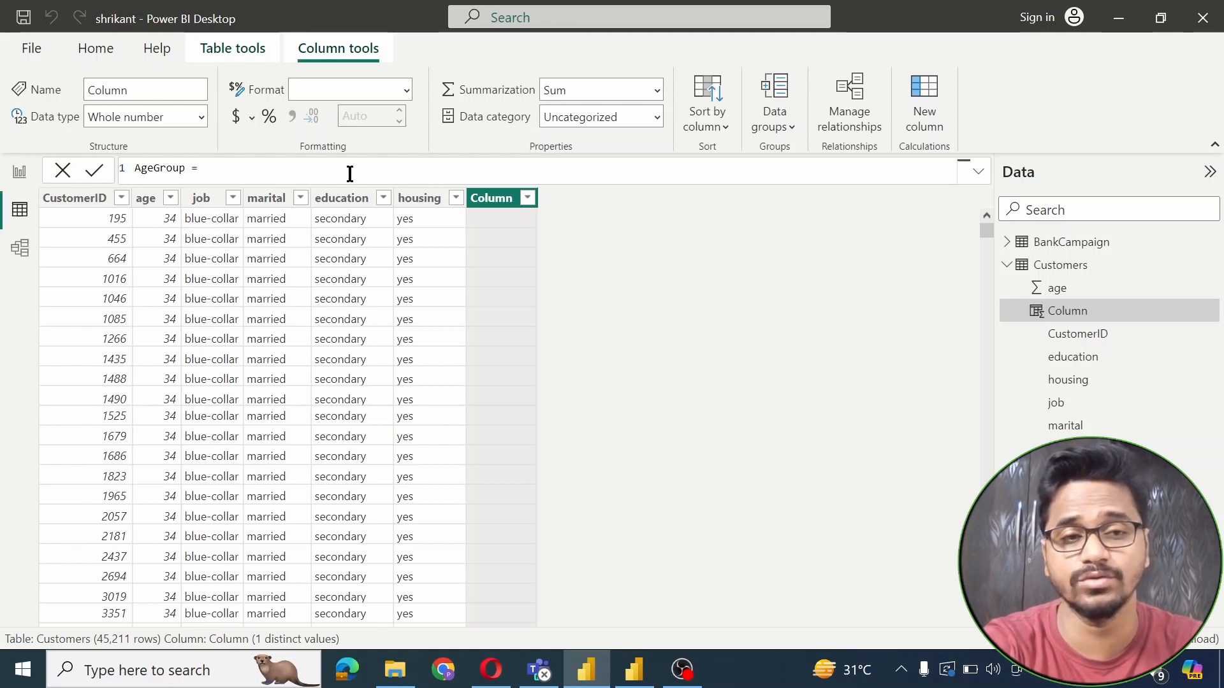
type("Age Group = SWITCH(     TRUE(),     Customers[age]<= 30, \"0-30\",     Customers[age] <= 60, \"30-60\",     \"Above 60\" )")
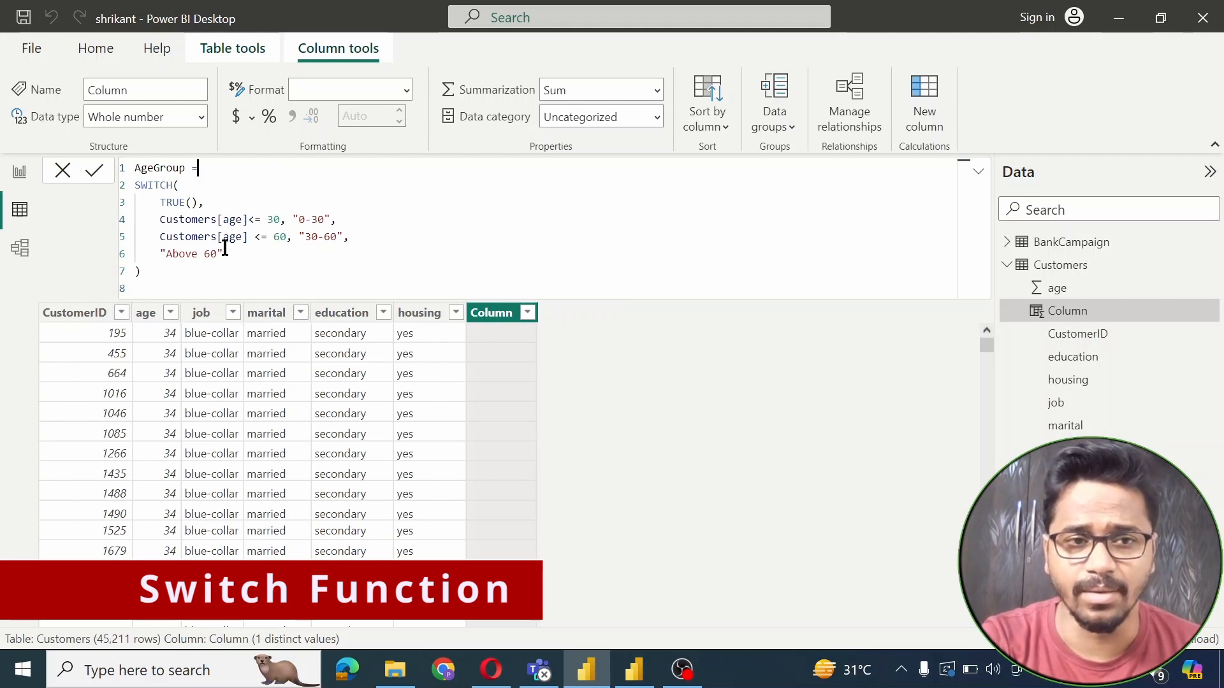
double_click(157, 185)
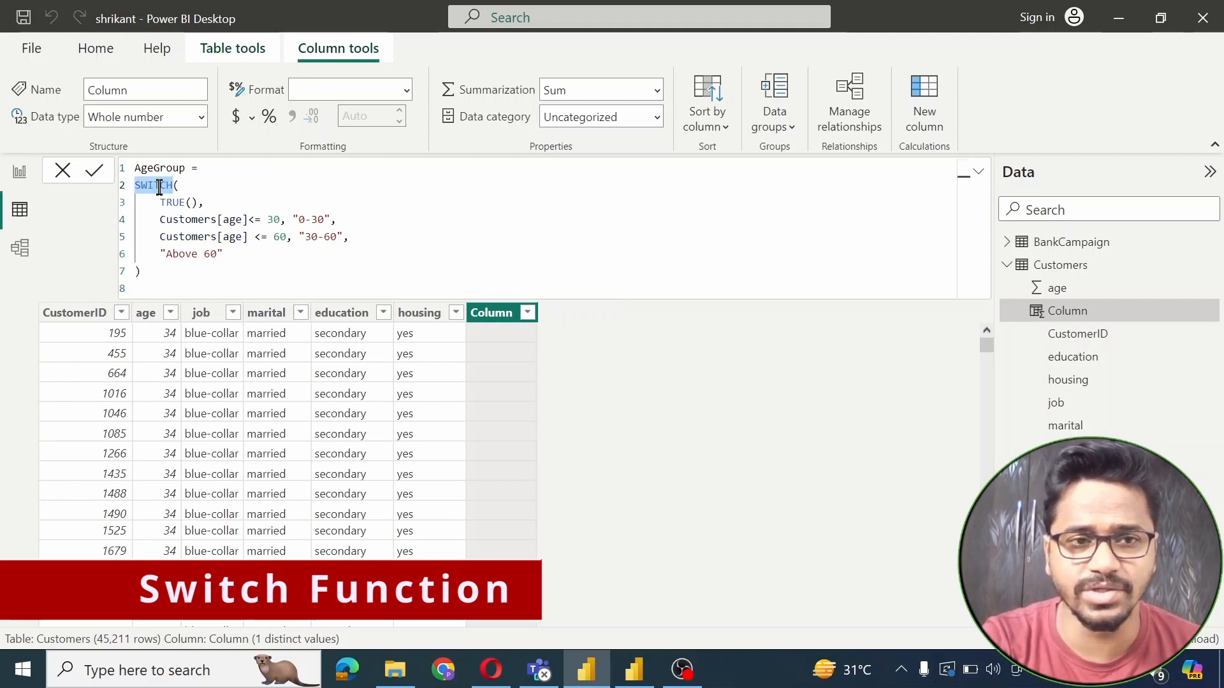
double_click(189, 220)
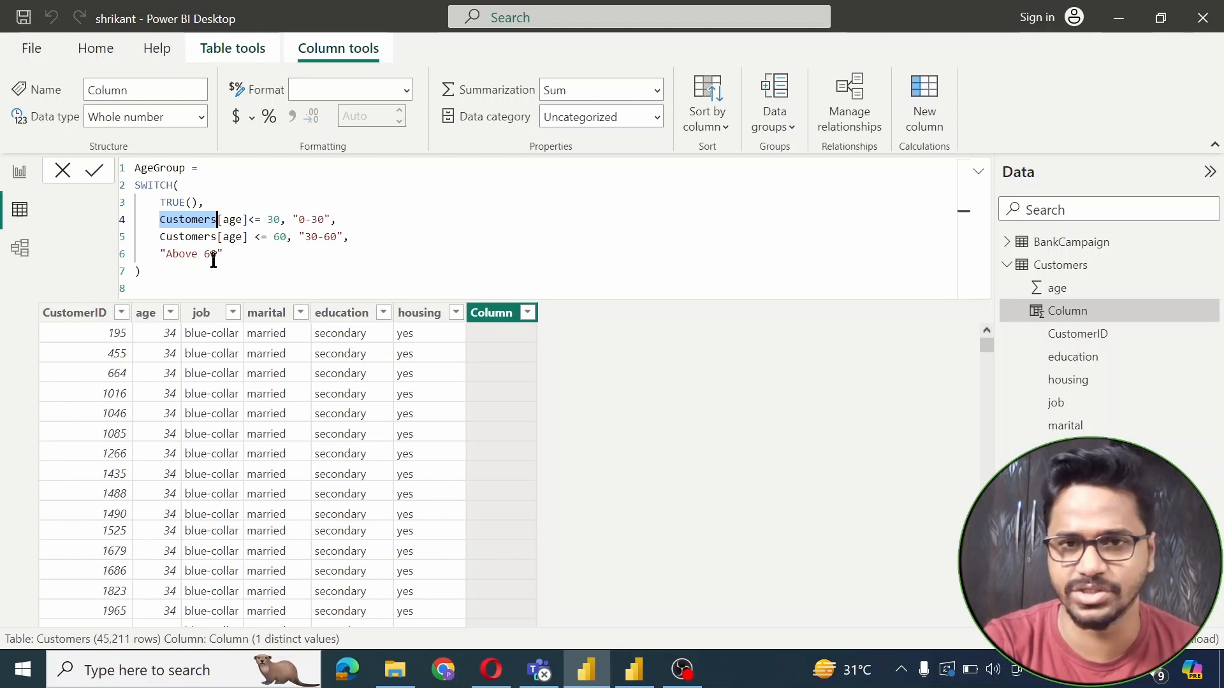
left_click(244, 259)
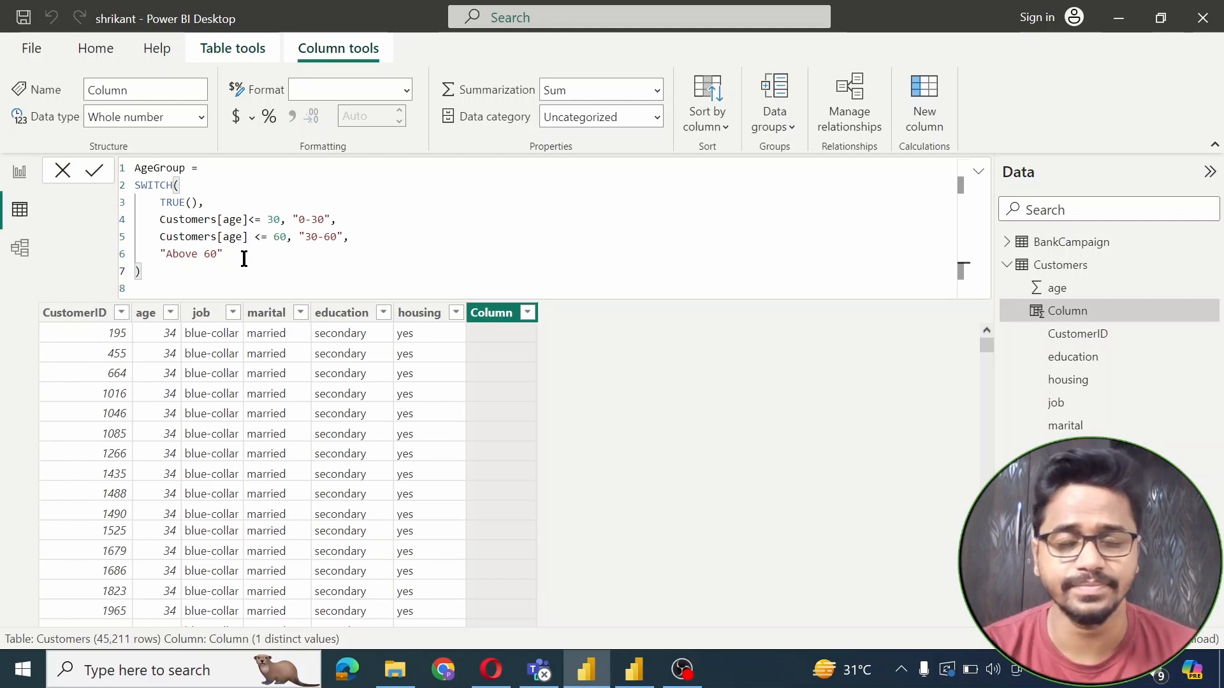
key("Return")
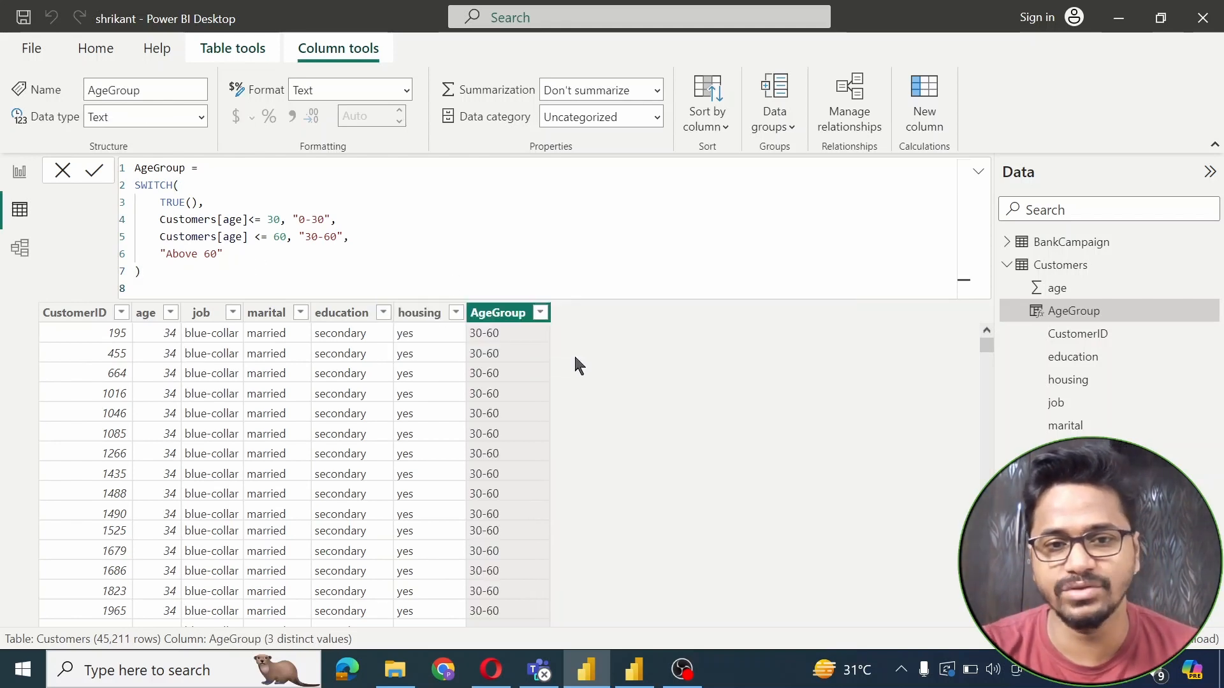
left_click(19, 173)
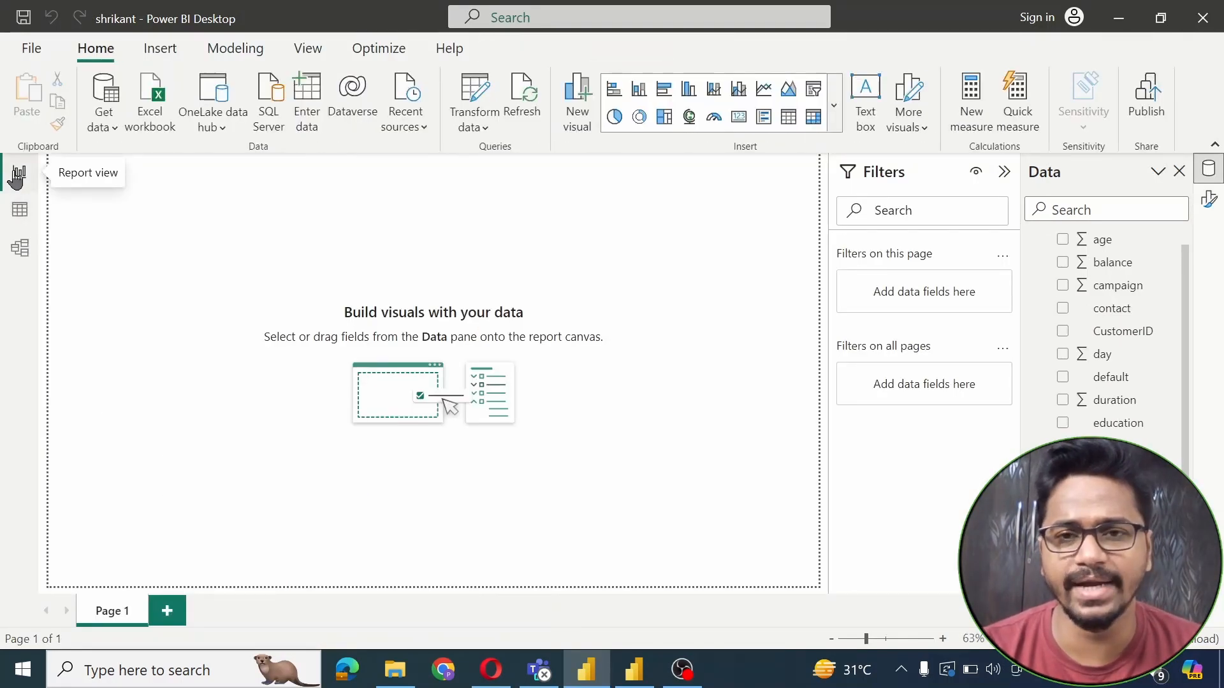
Insert a stacked column chart with AgeGroup on the X-axis and Count of poutcome on the Y-axis
left_click(834, 105)
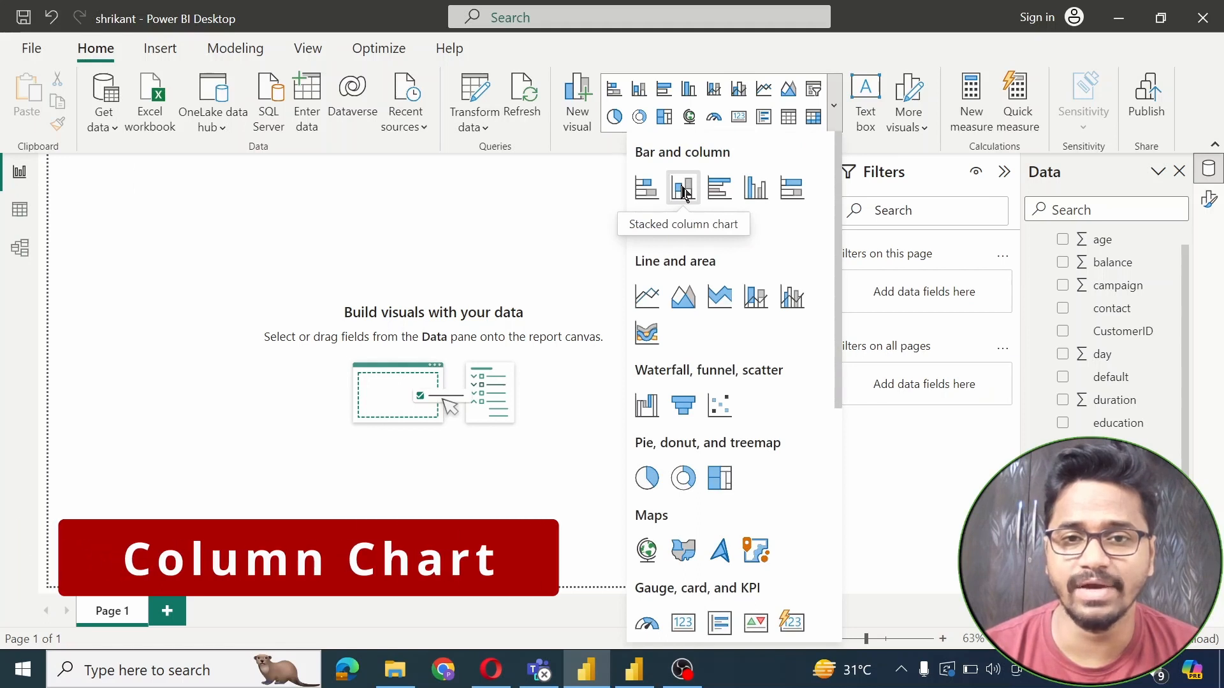
left_click(682, 189)
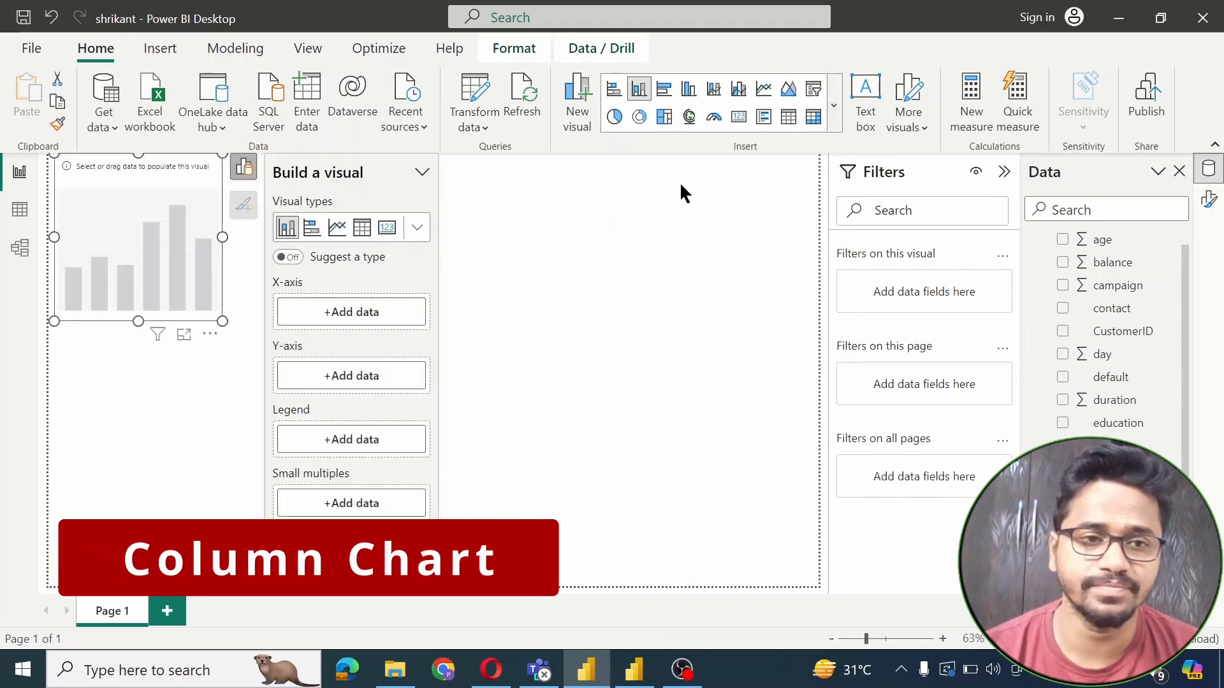
left_click_drag(159, 280, 222, 326)
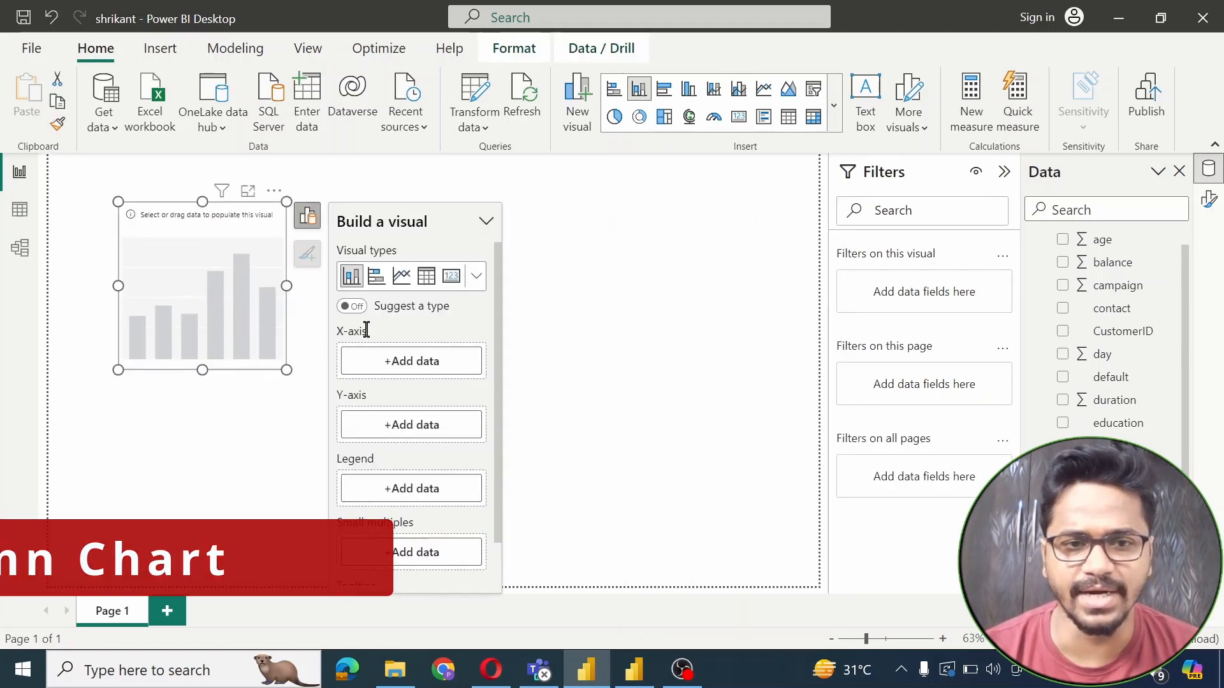
left_click(389, 363)
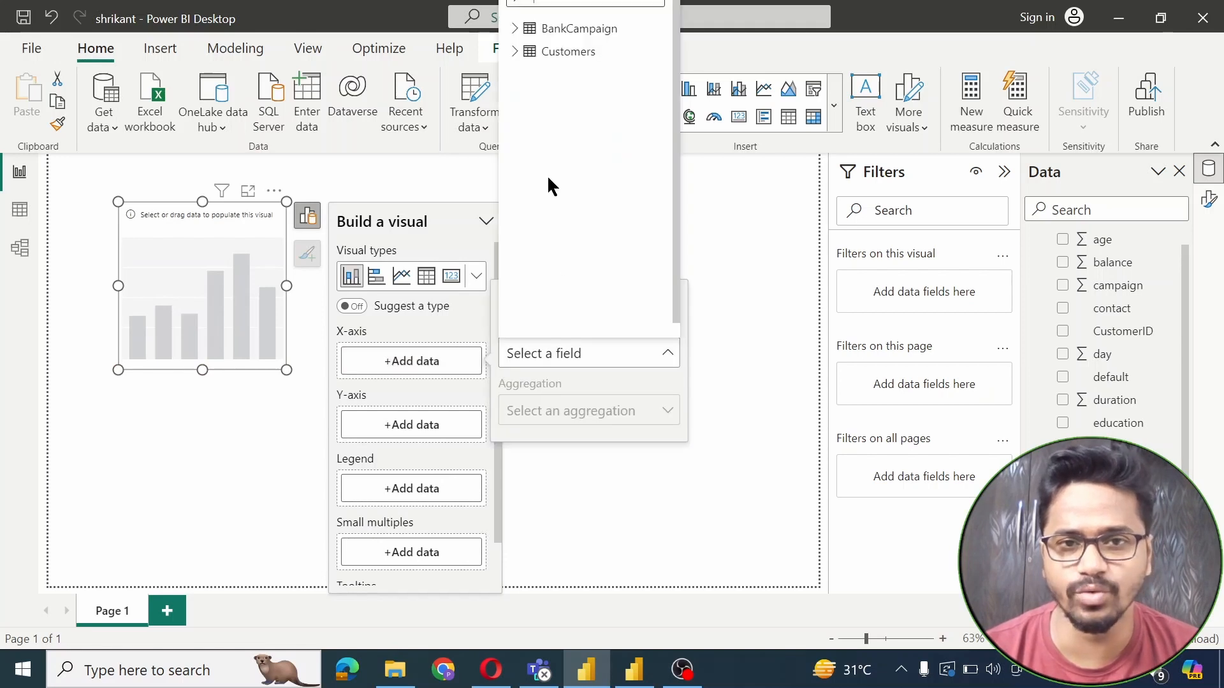
left_click(519, 52)
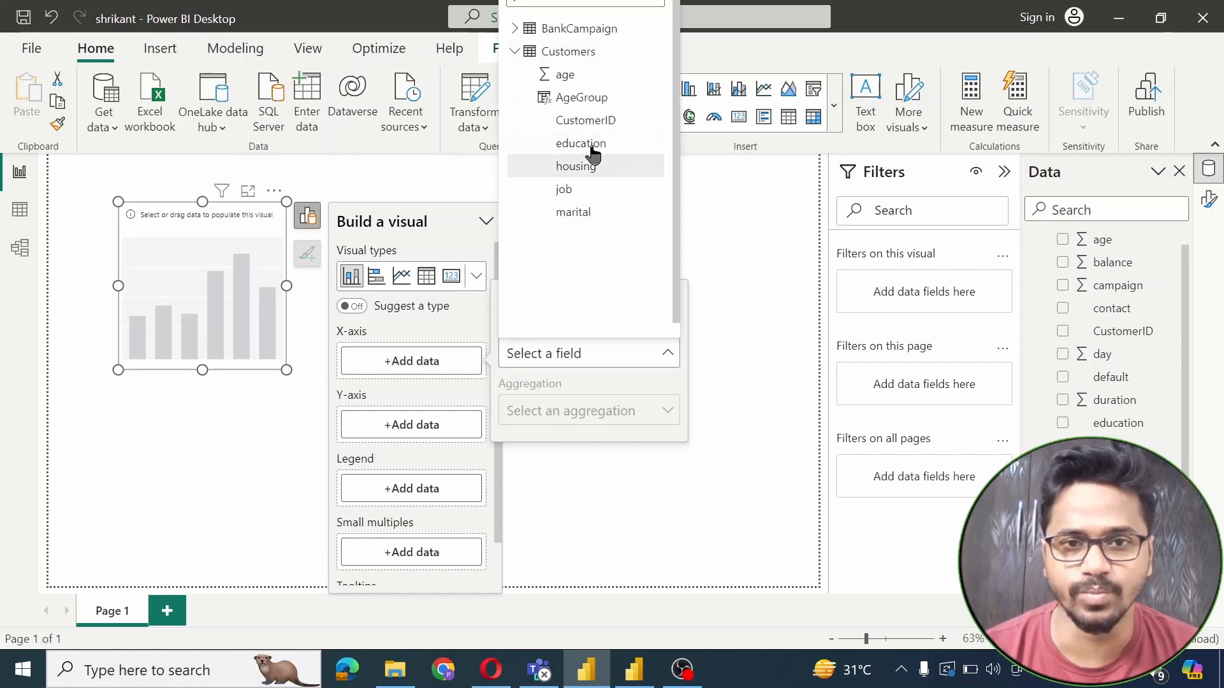
left_click(581, 98)
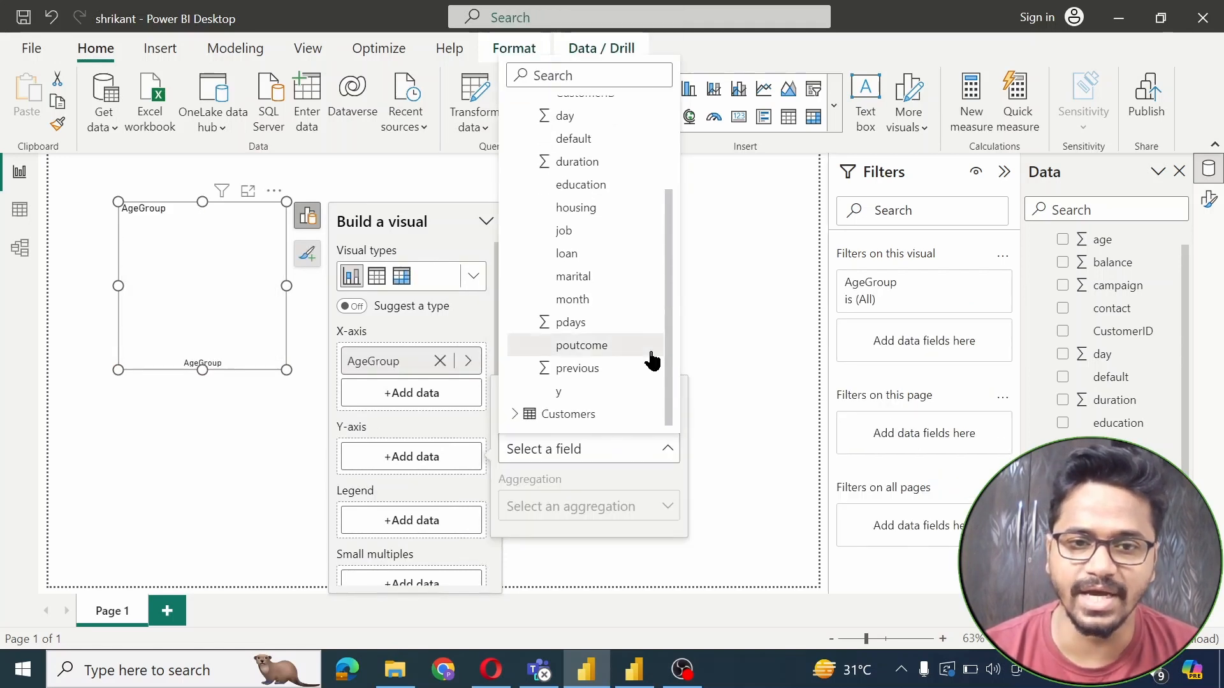
left_click(582, 345)
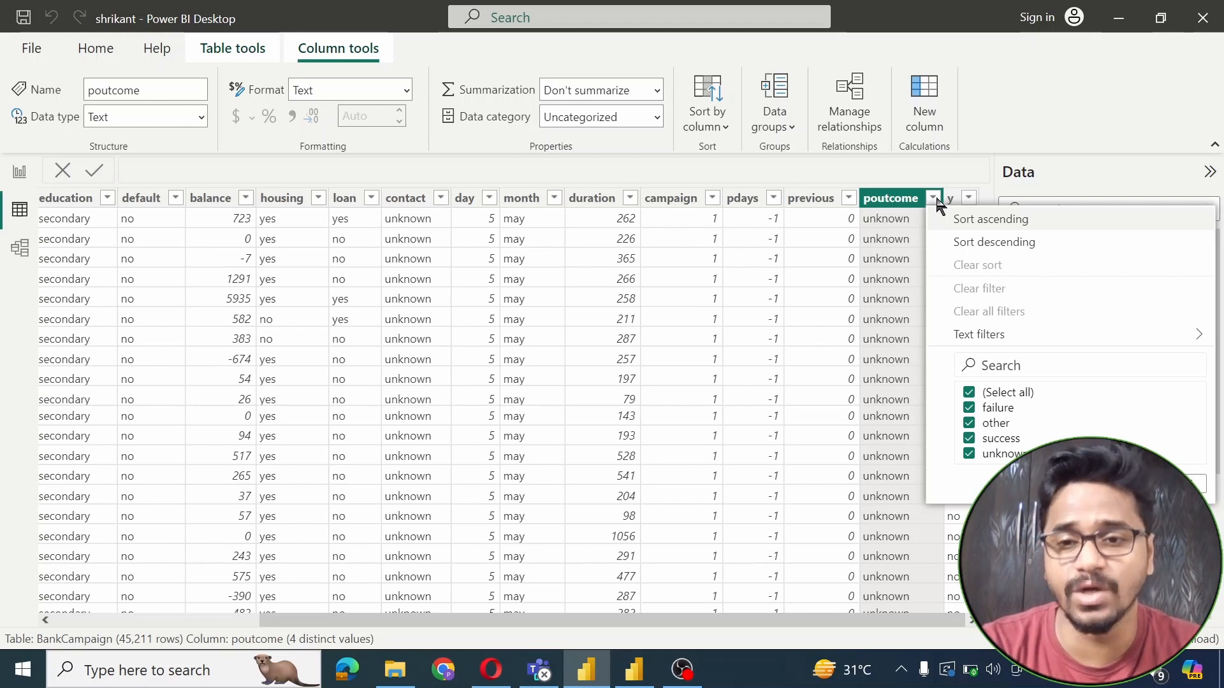
Close the poutcome value list and select the BankCampaign table in the Data pane
left_click(935, 199)
left_click(935, 200)
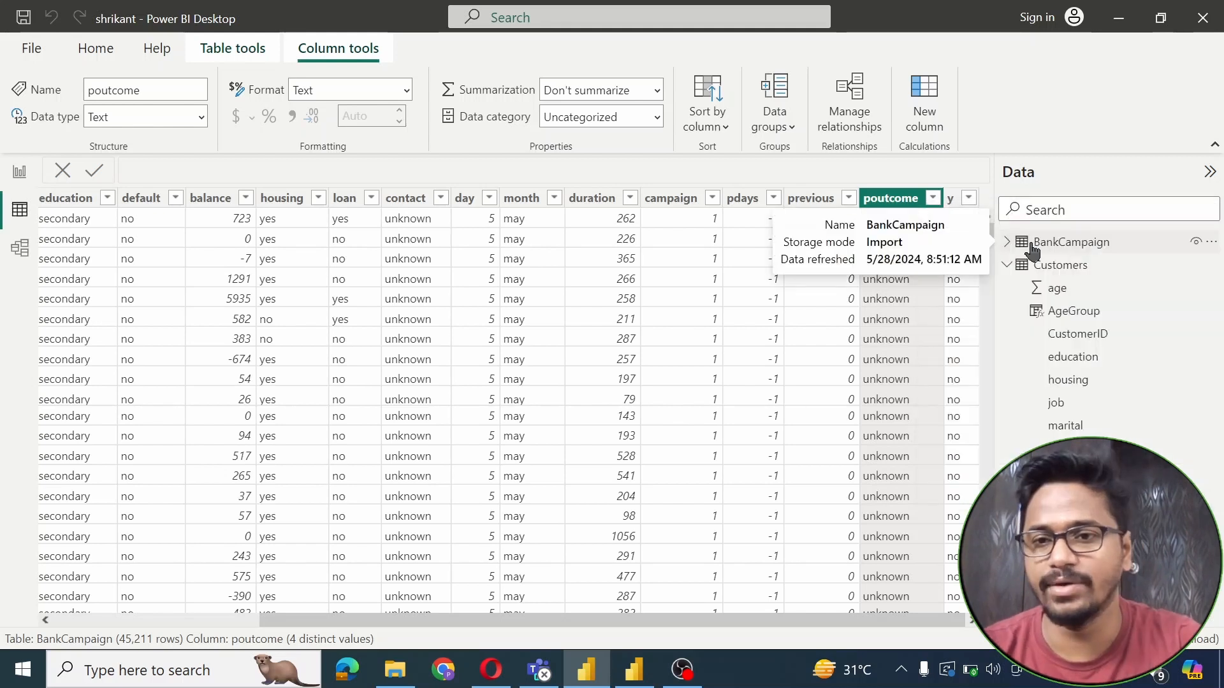
left_click(1044, 248)
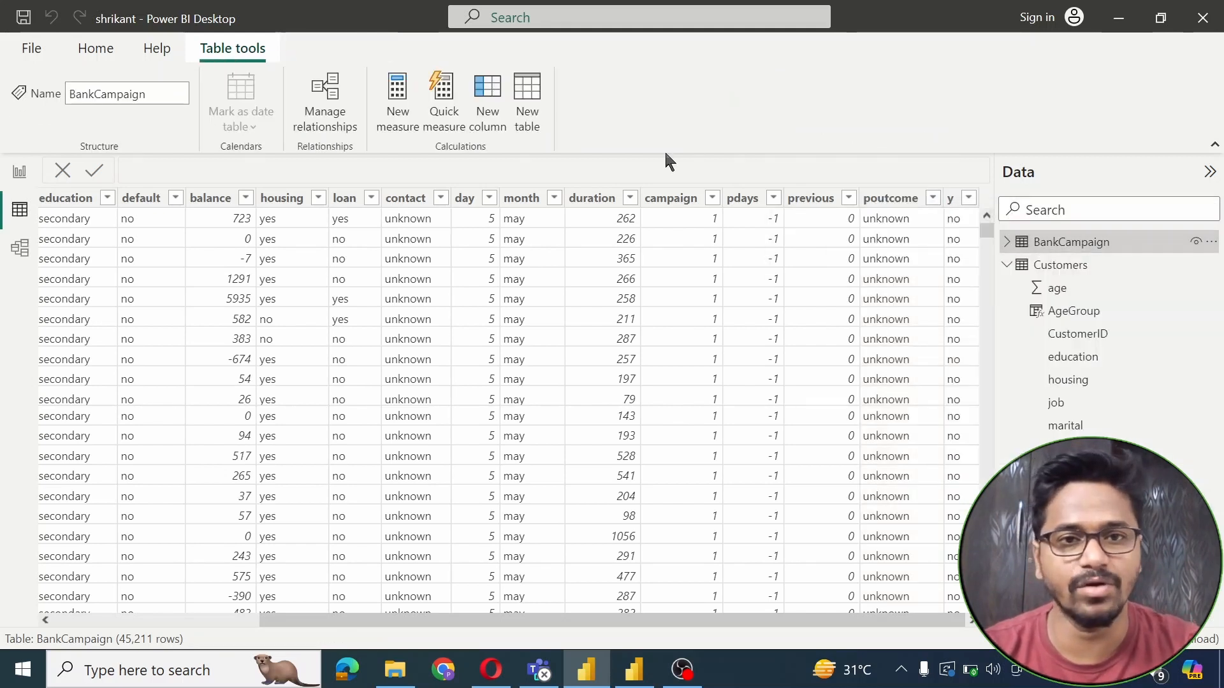
Create the SuccessByAgeGroup measure on BankCampaign, beginning its formula with CALCULATE(DIVIDE(COUNTROWS(
left_click(401, 107)
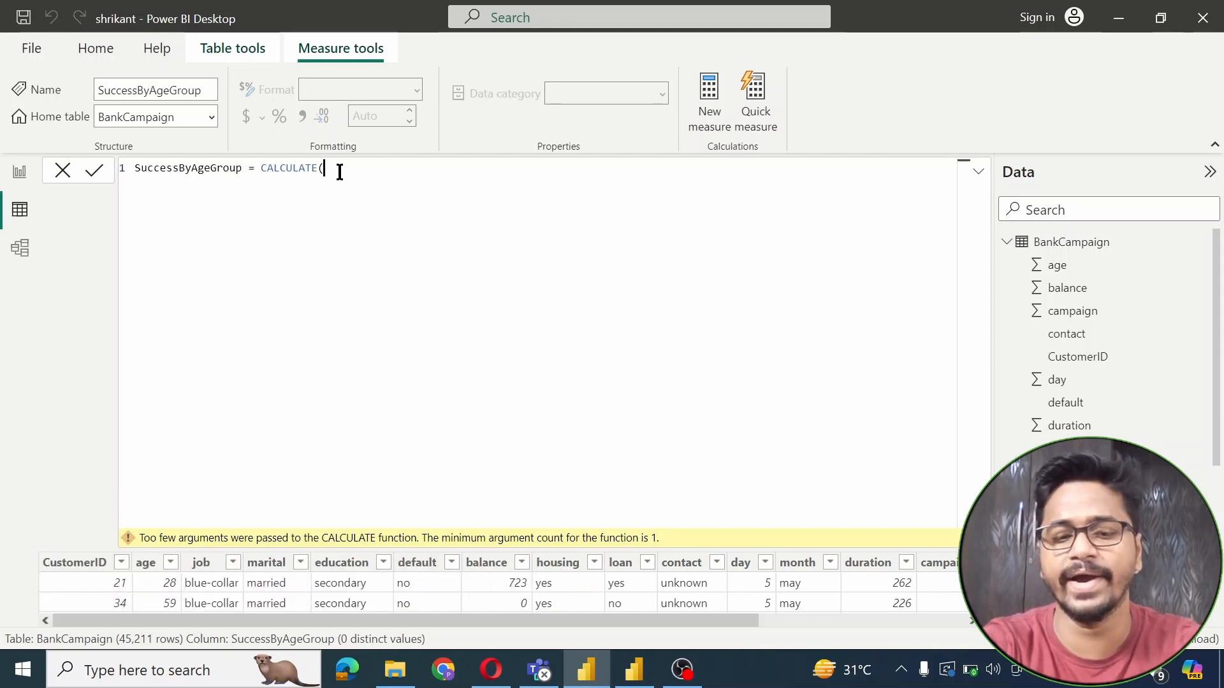
type("divi")
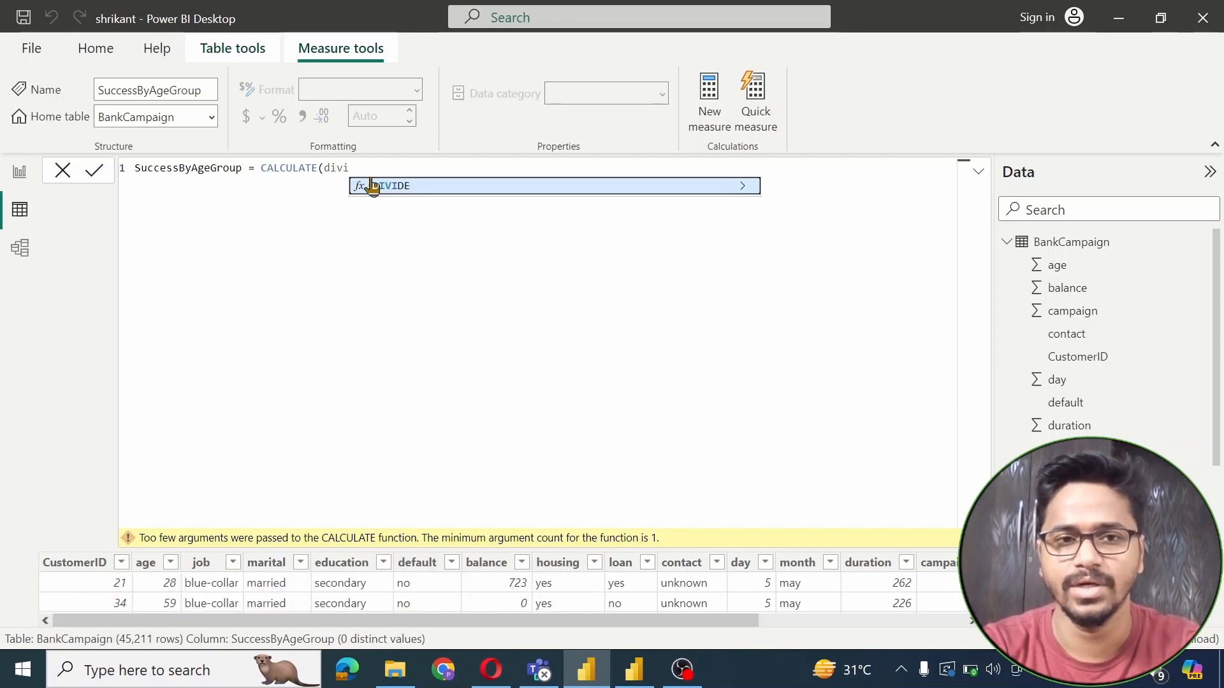
key("Tab")
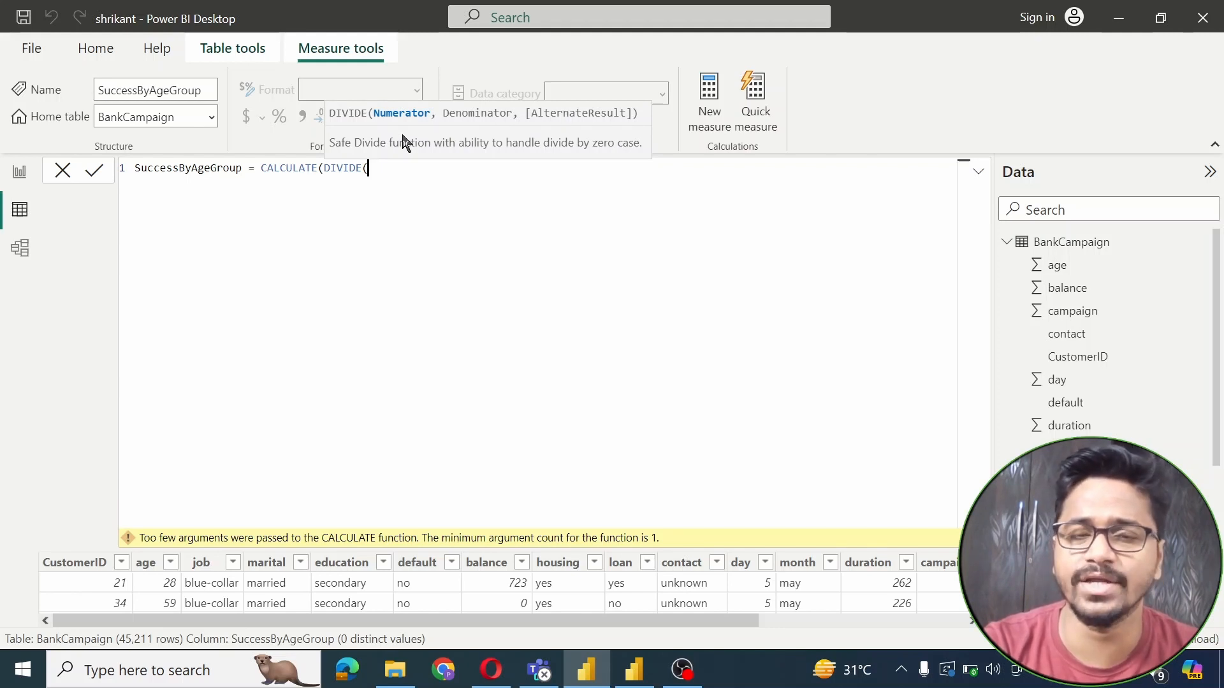
left_click_drag(1209, 260, 1213, 383)
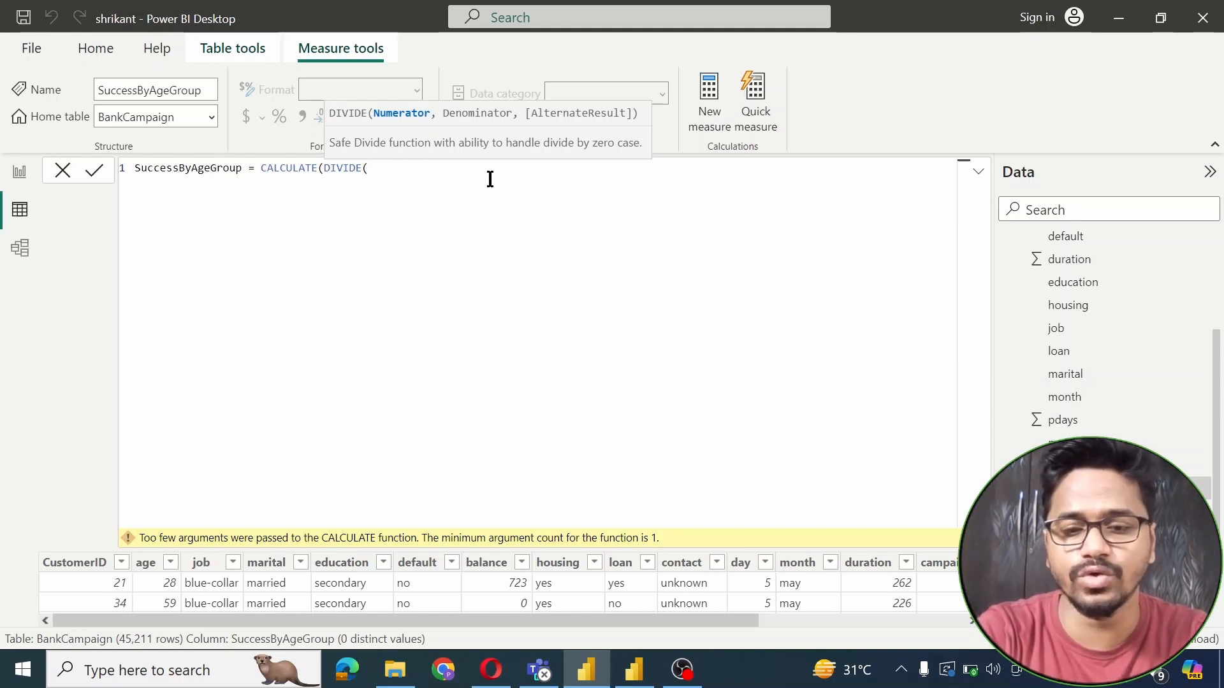
type("coun")
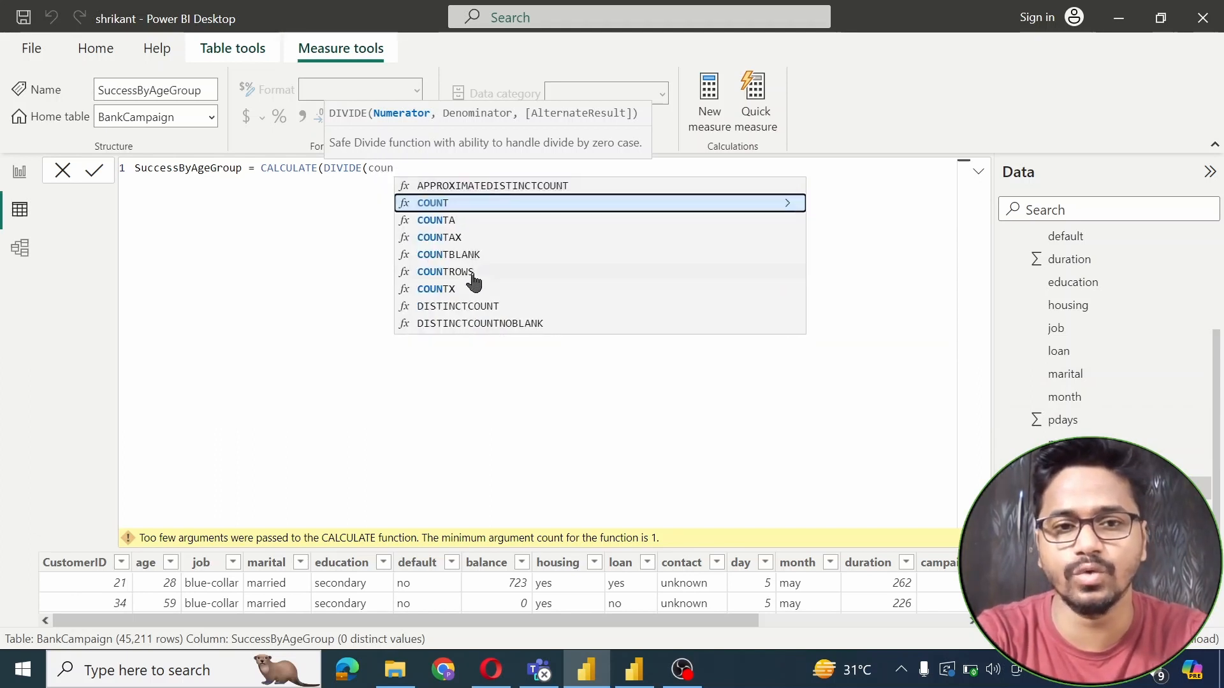
double_click(474, 281)
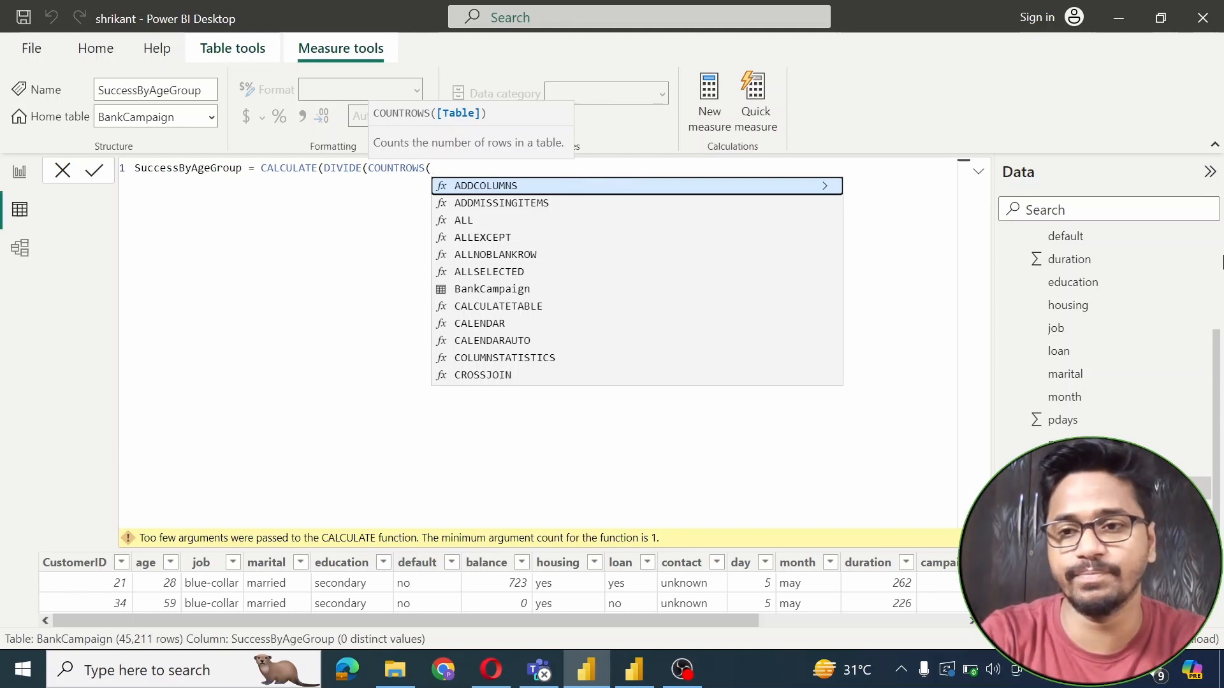
left_click_drag(1217, 341, 1216, 219)
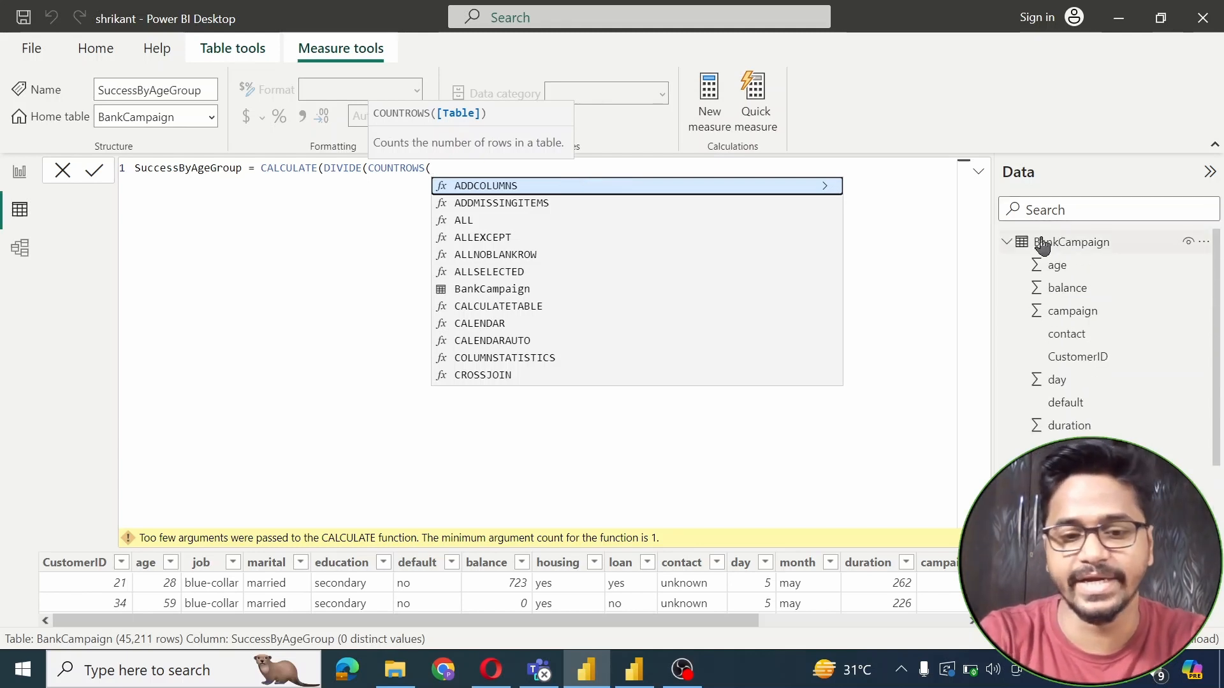
type("bank")
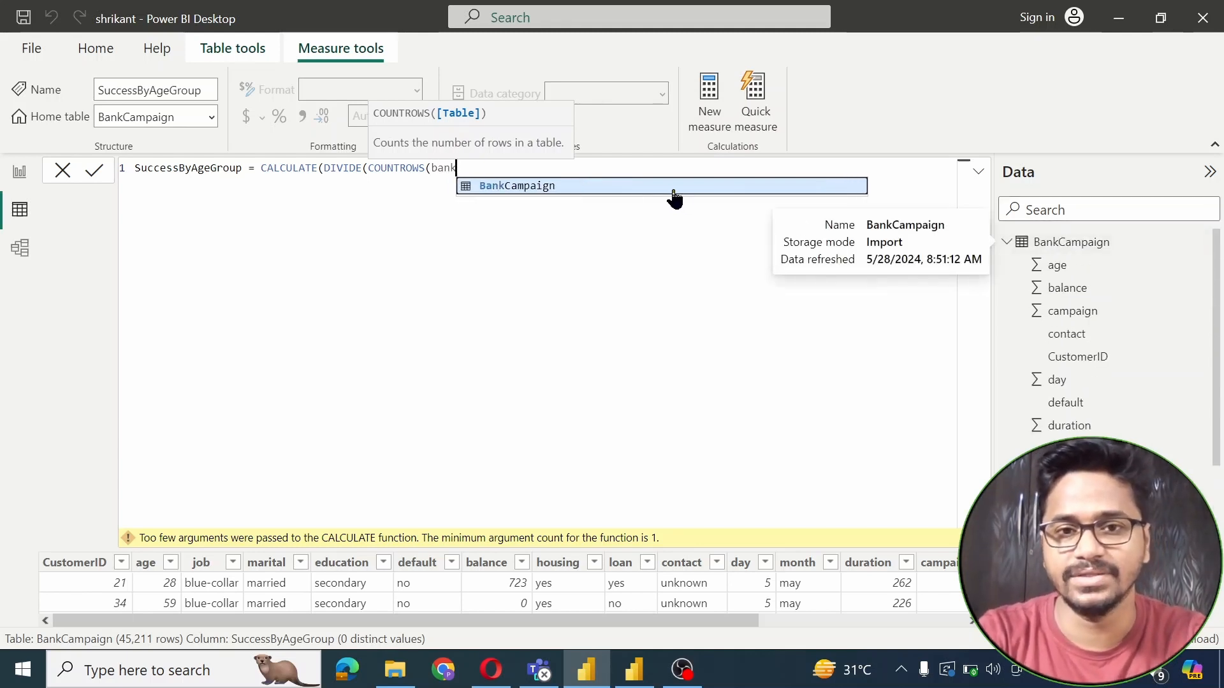
left_click(656, 188)
key("BackSpace")
key("BackSpace")
key("BackSpace")
key("BackSpace")
key("BackSpace")
key("BackSpace")
key("BackSpace")
key("BackSpace")
key("BackSpace")
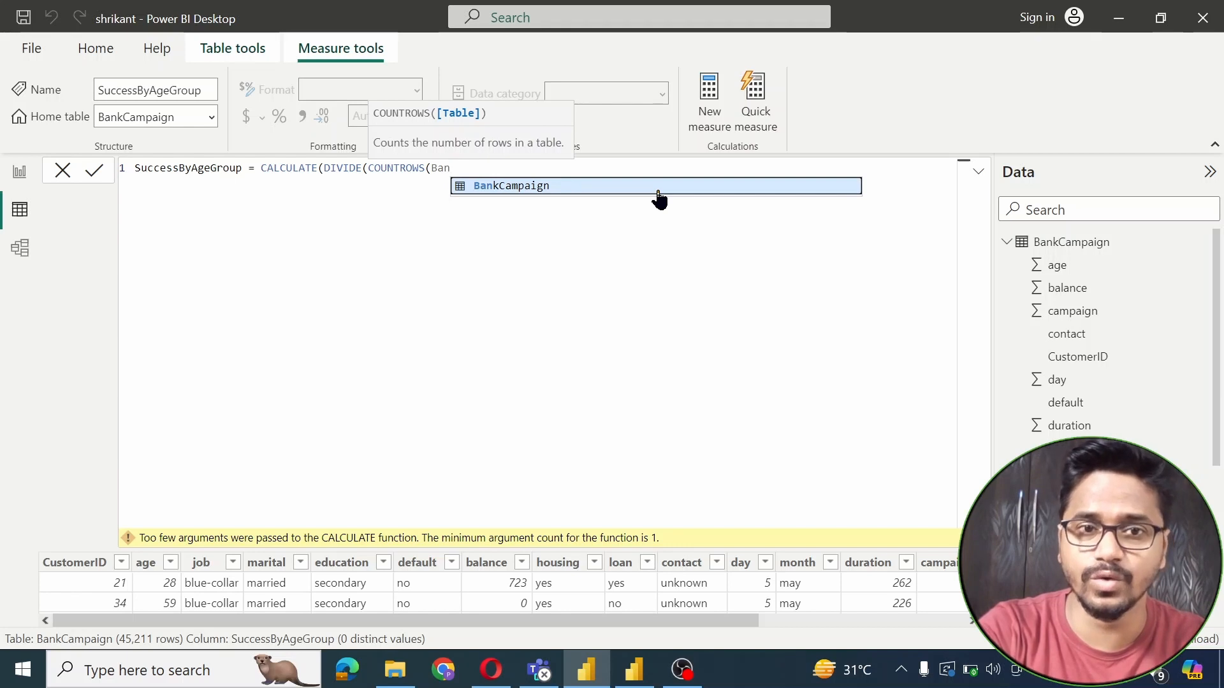
key("BackSpace")
key("BackSpace")
key("BackSpace")
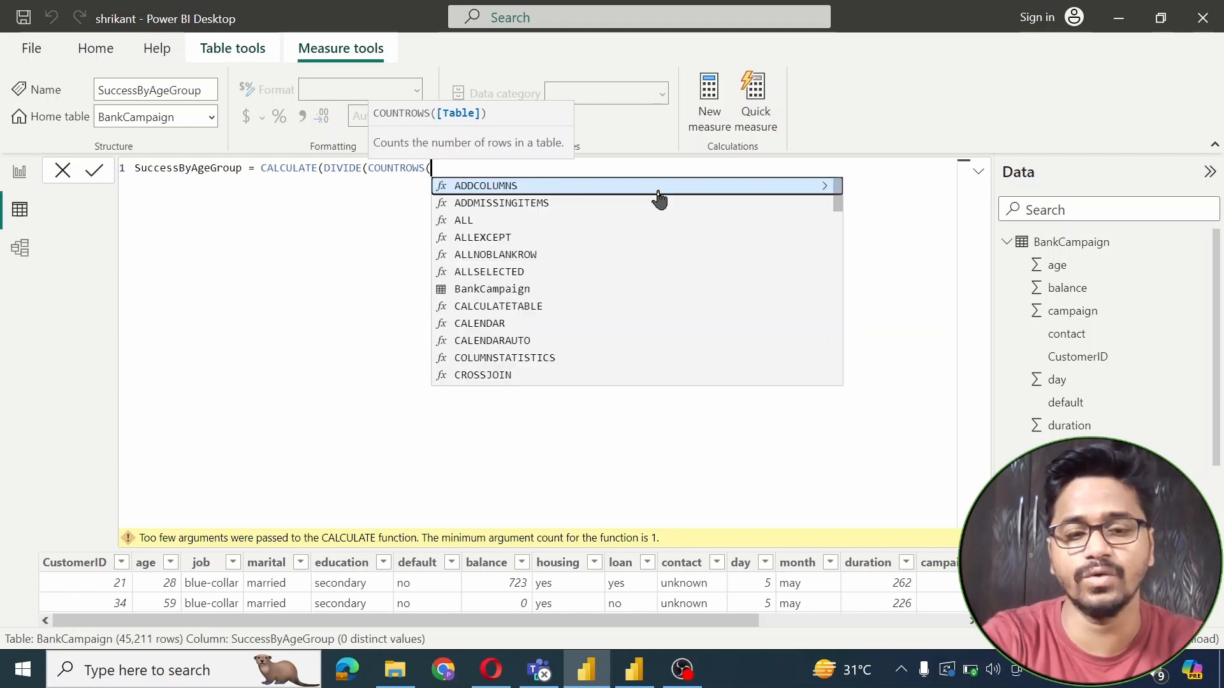
Write the numerator as FILTER(BankCampaign, BankCampaign[poutcome]="Success") inside COUNTROWS
type("filtee")
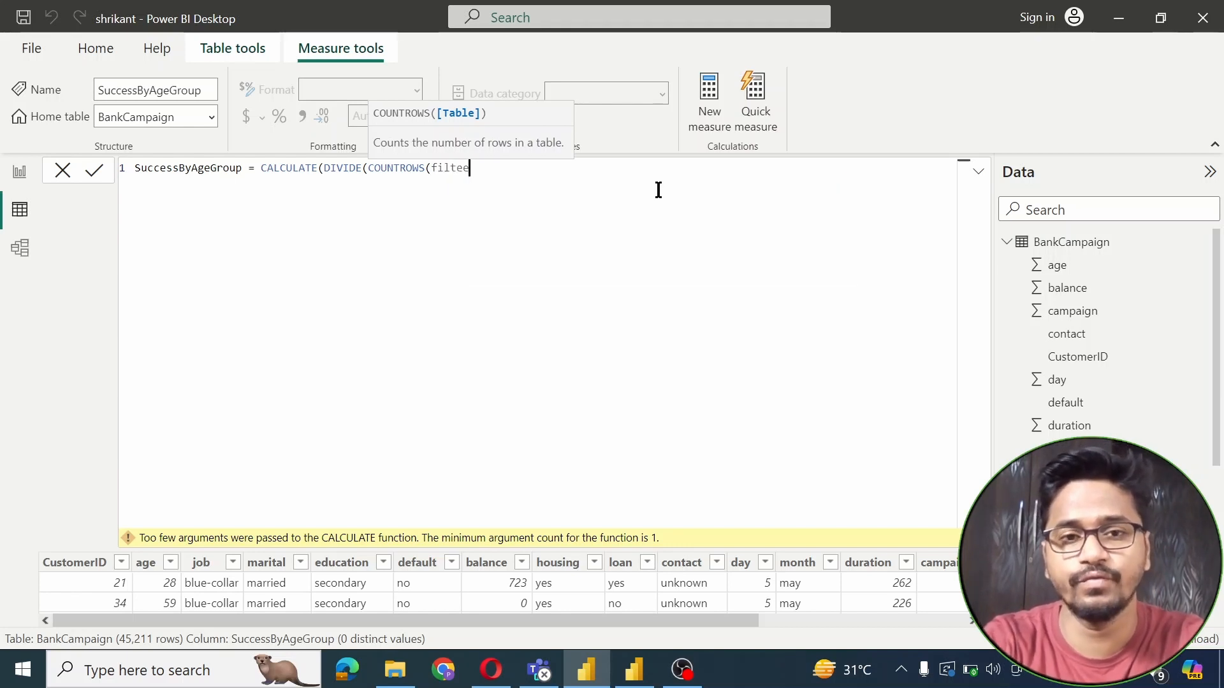
key("BackSpace")
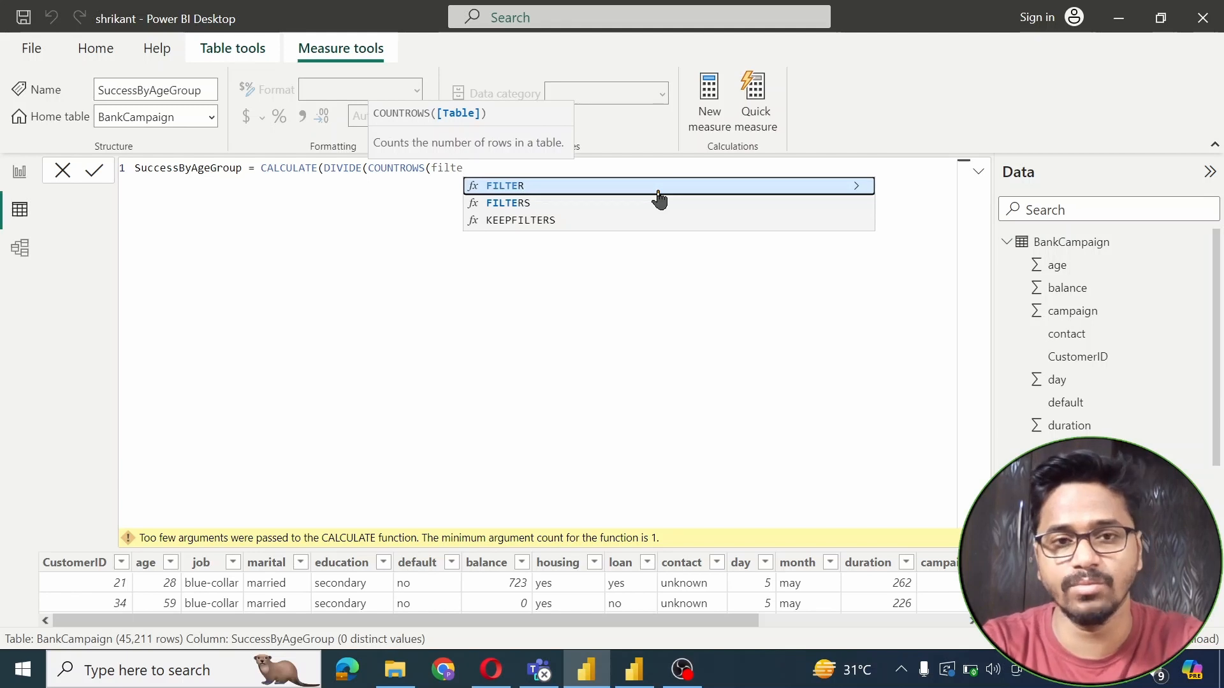
left_click(544, 190)
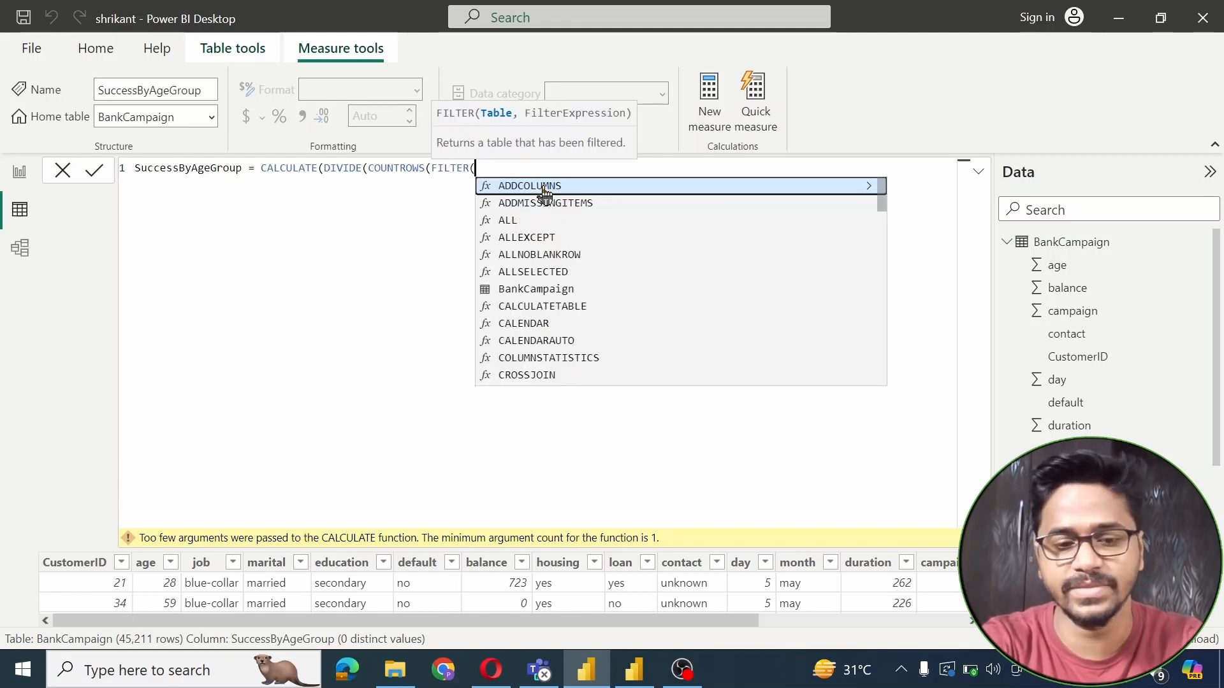
type("bank")
left_click(560, 186)
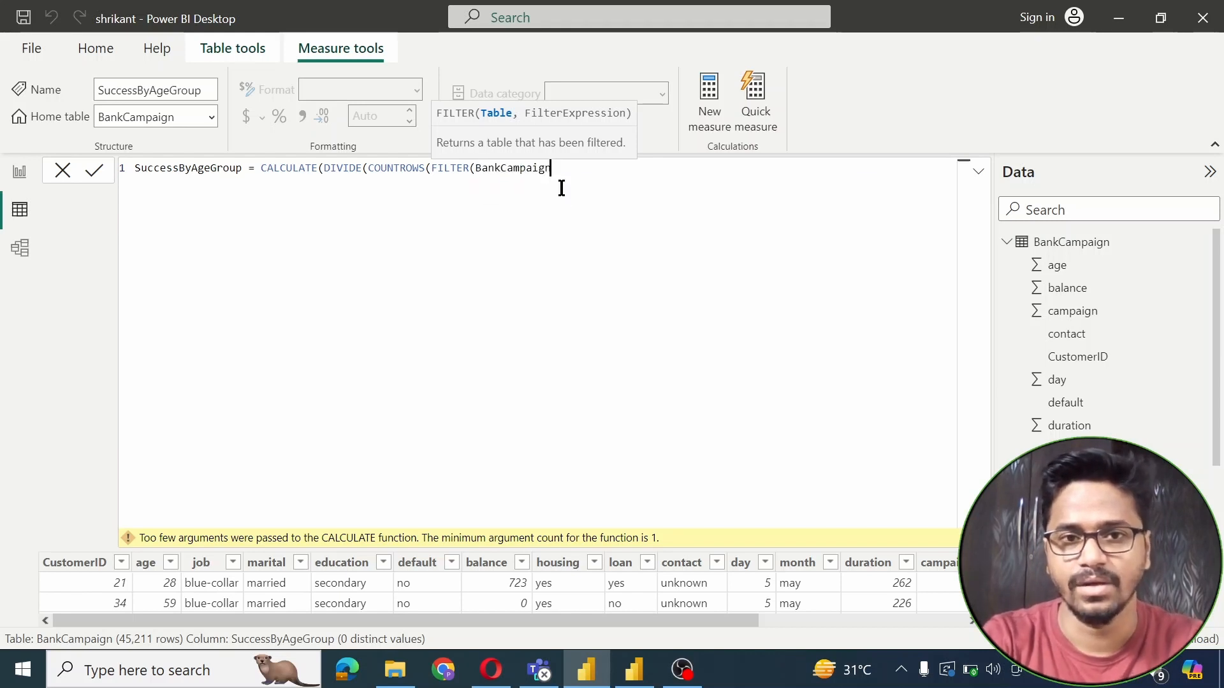
type(",")
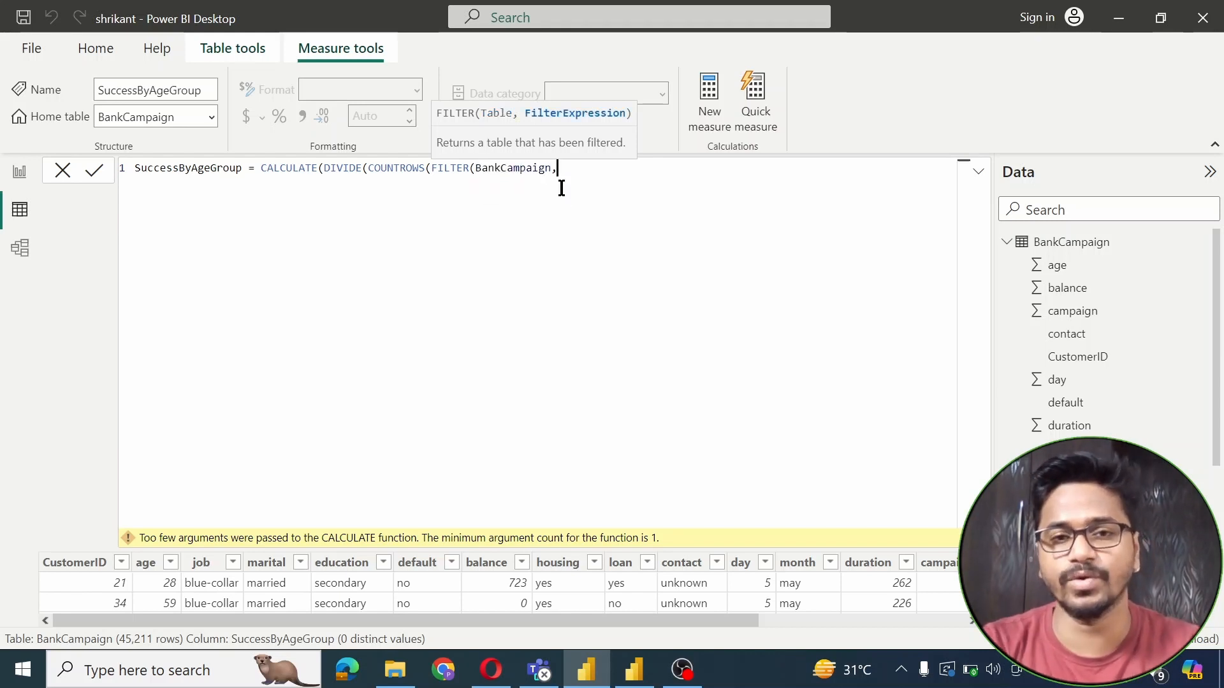
scroll(1186, 316, "down", 3)
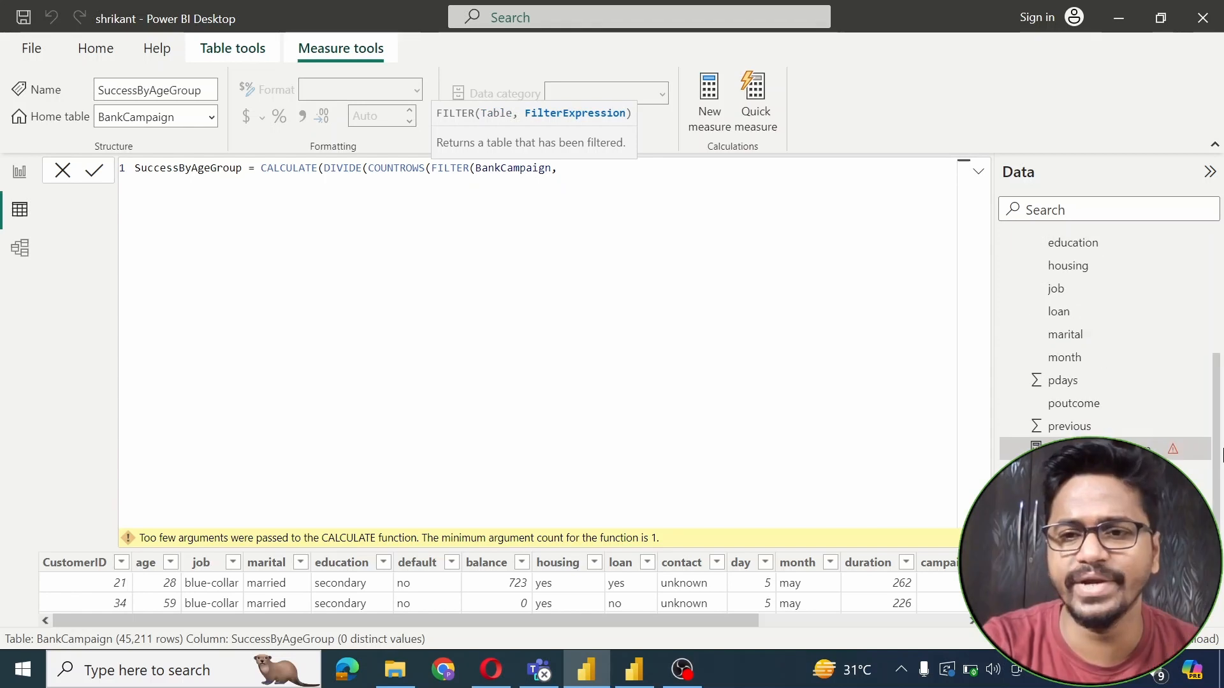
scroll(1192, 315, "up", 3)
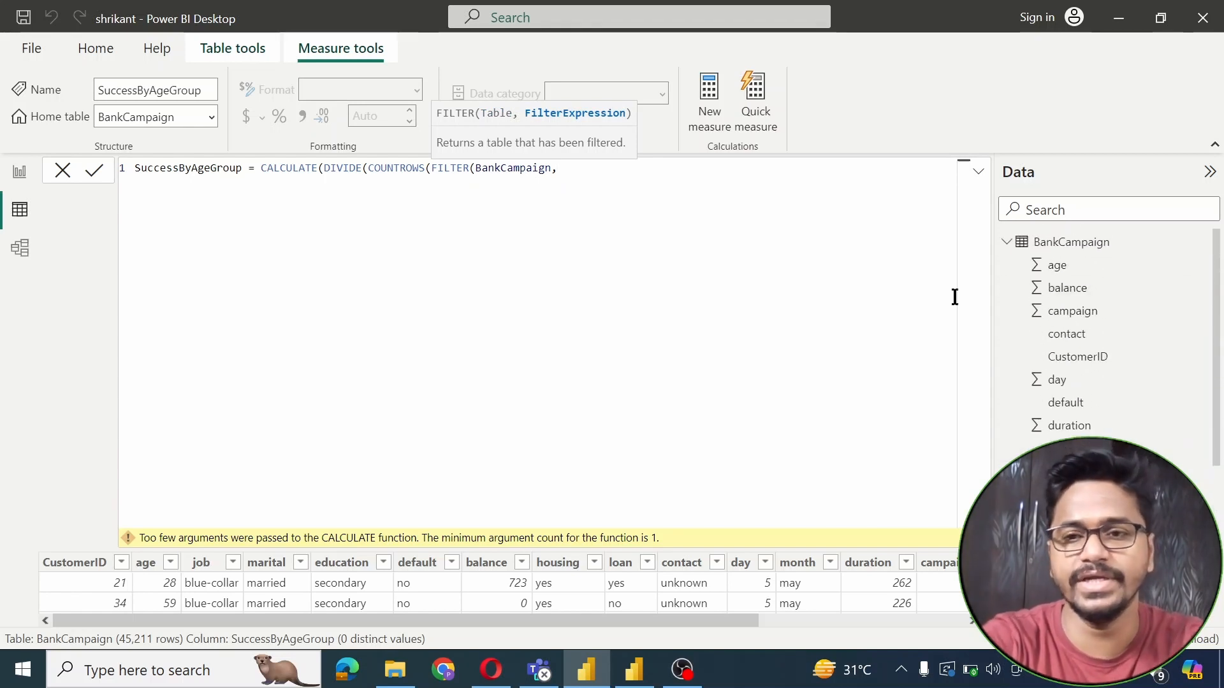
type("poc")
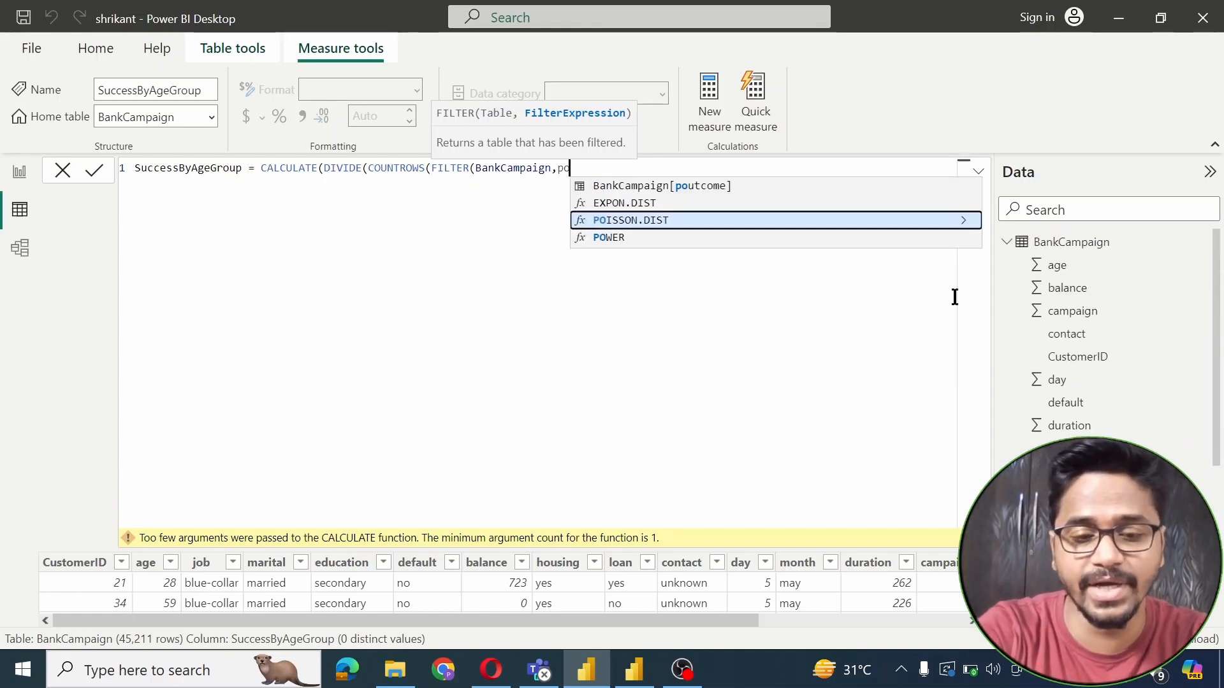
key("BackSpace")
key("BackSpace")
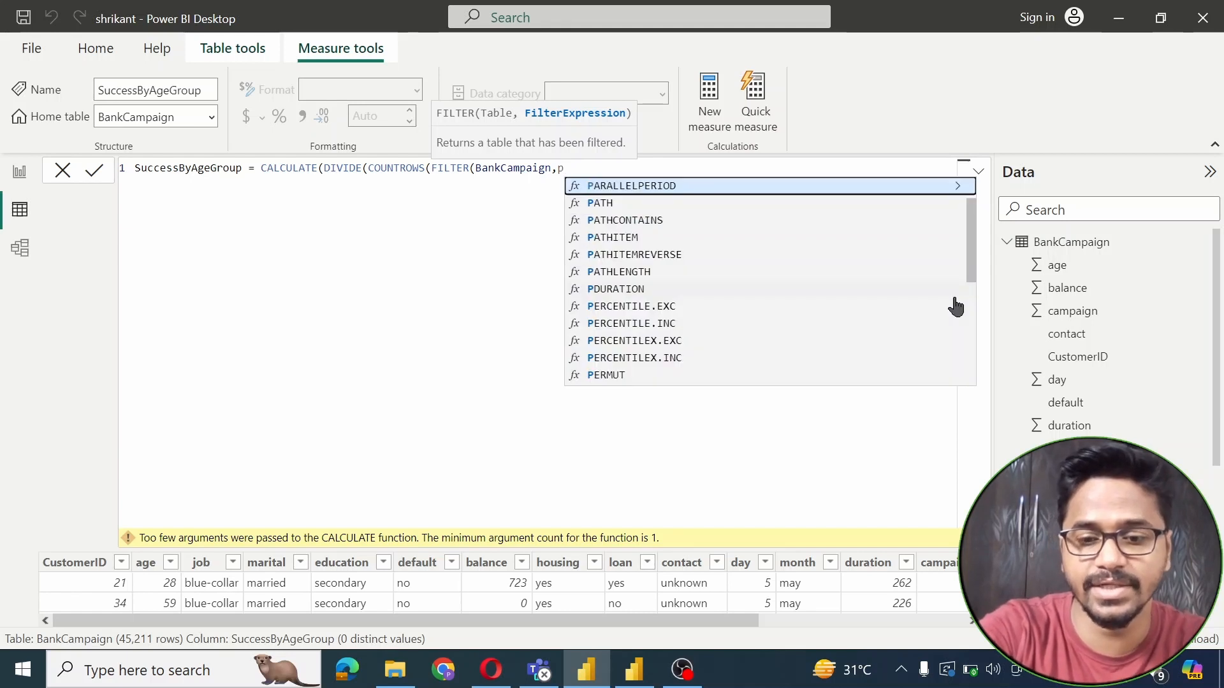
type("ou")
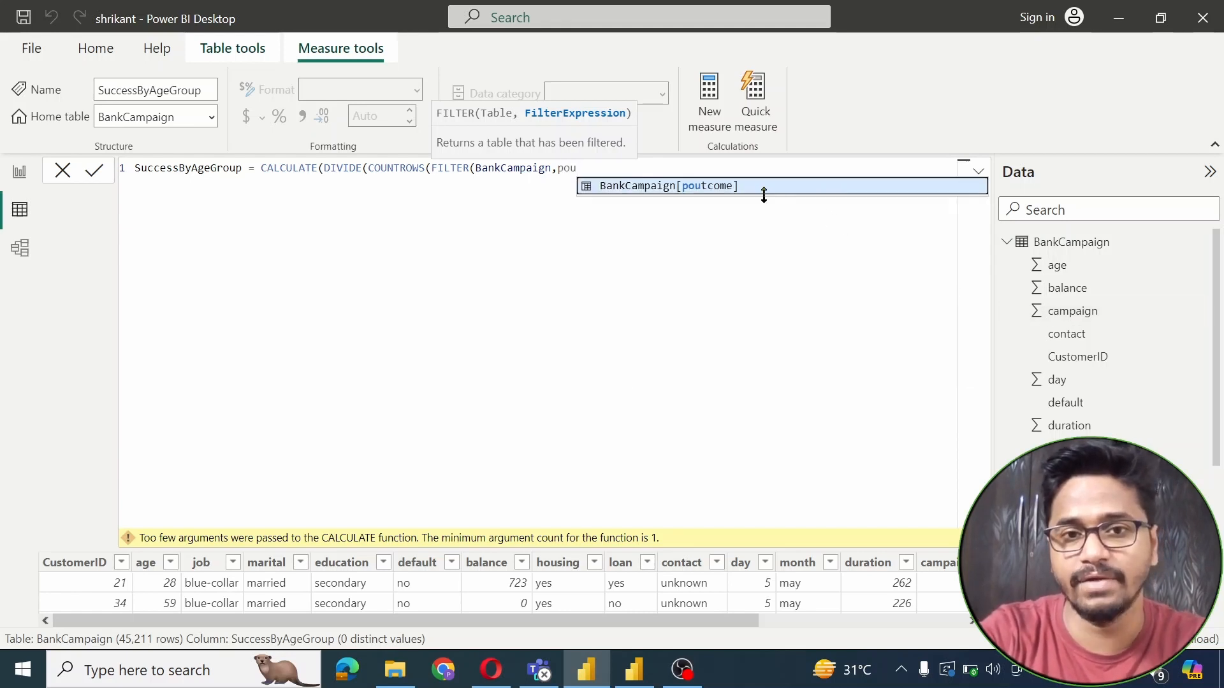
left_click(739, 188)
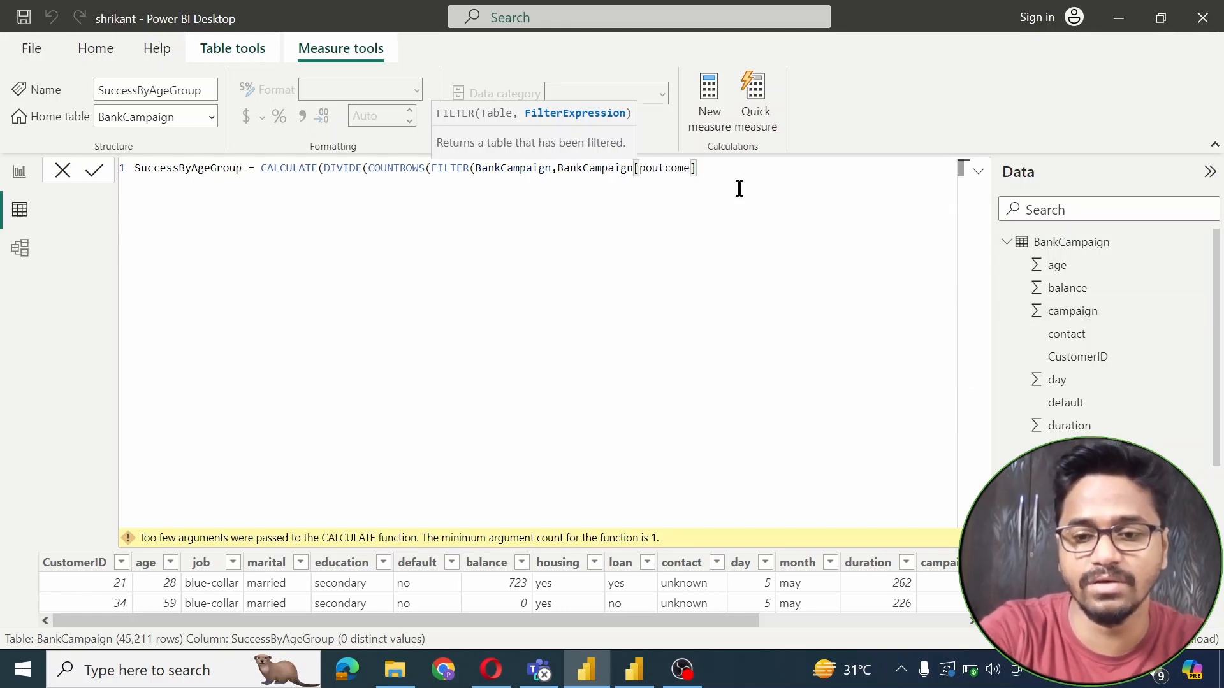
type("=\"\"")
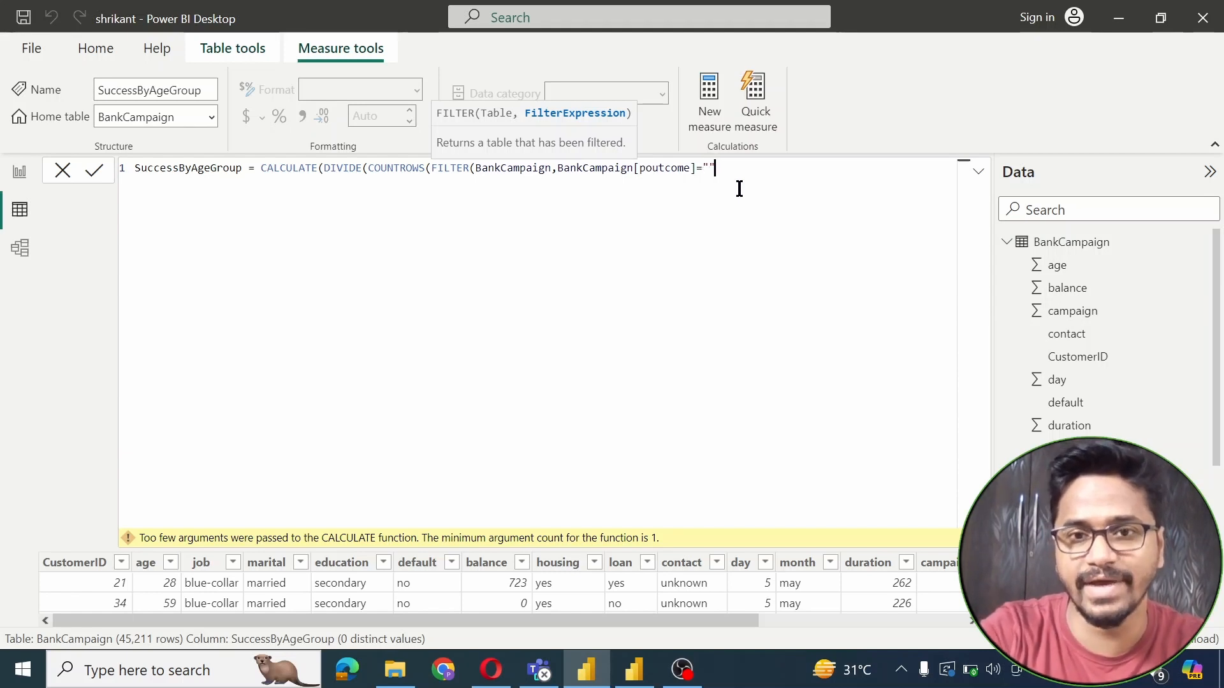
type("Success")
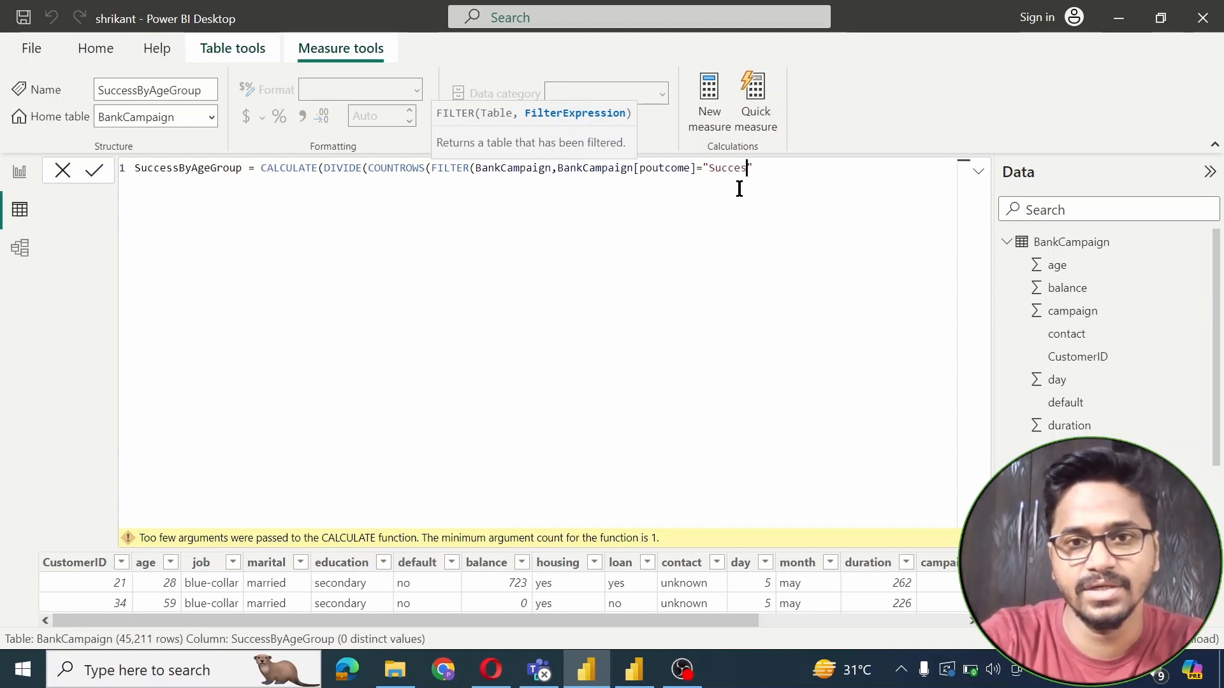
key("Right")
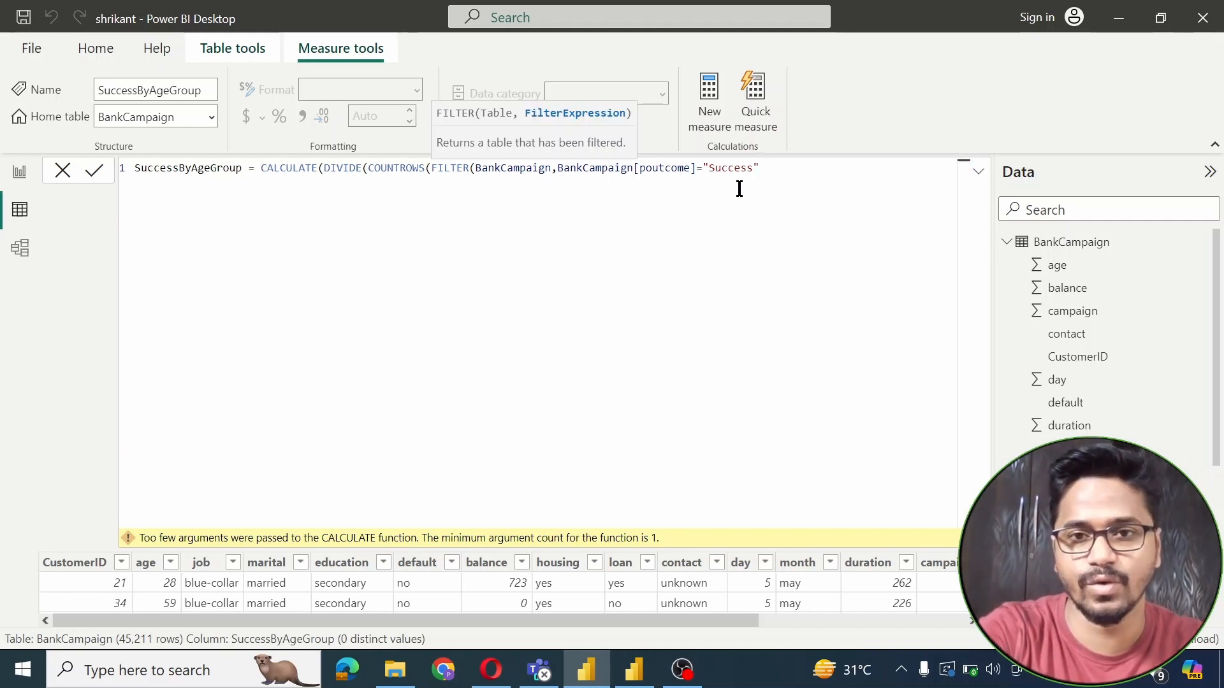
Add the denominator counting BankCampaign rows whose poutcome is IN {"Success","Failure","Other"}
type("))")
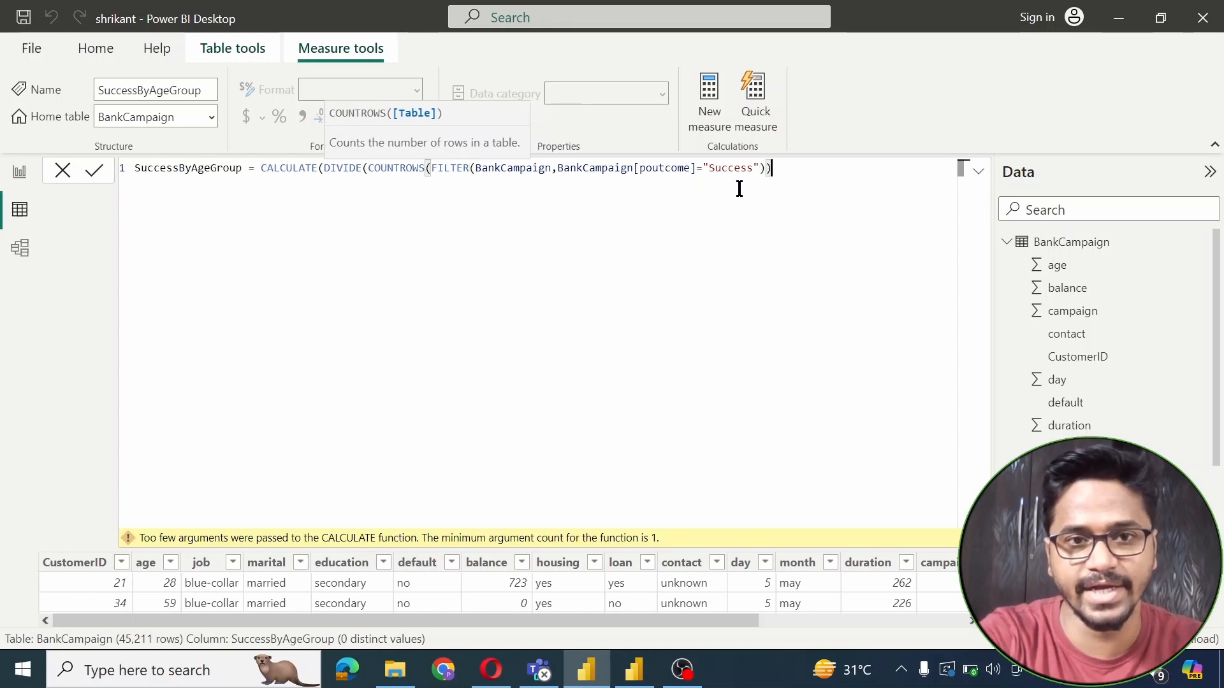
type(",")
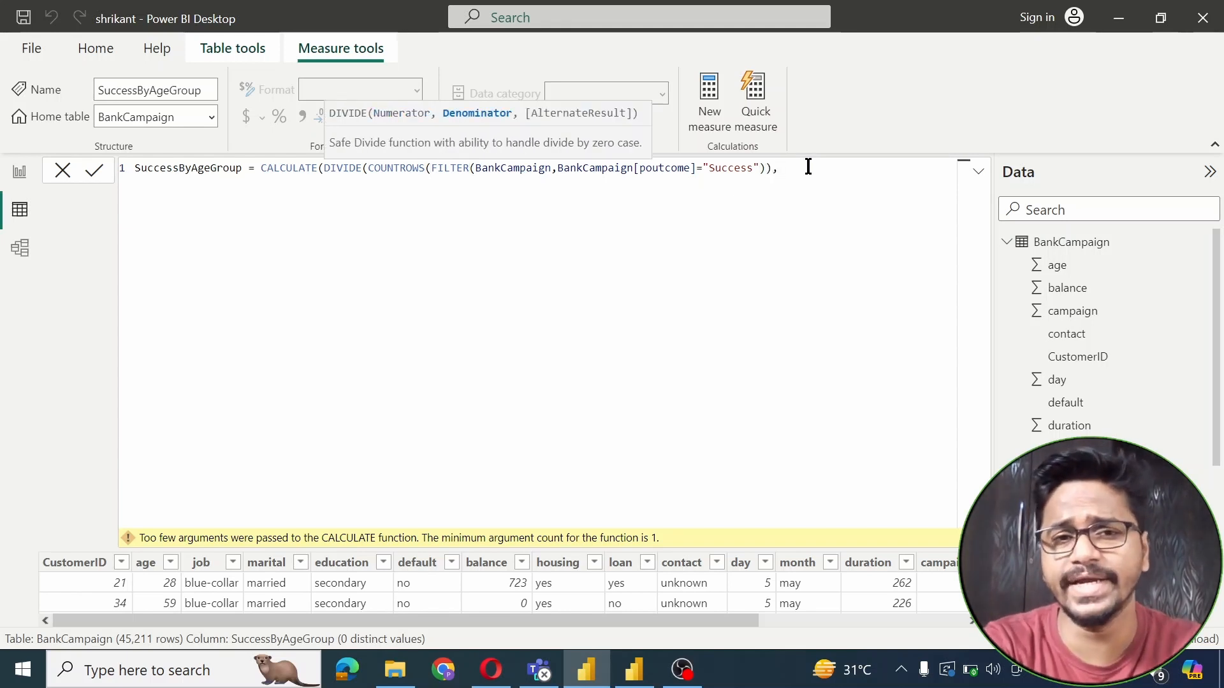
type("count")
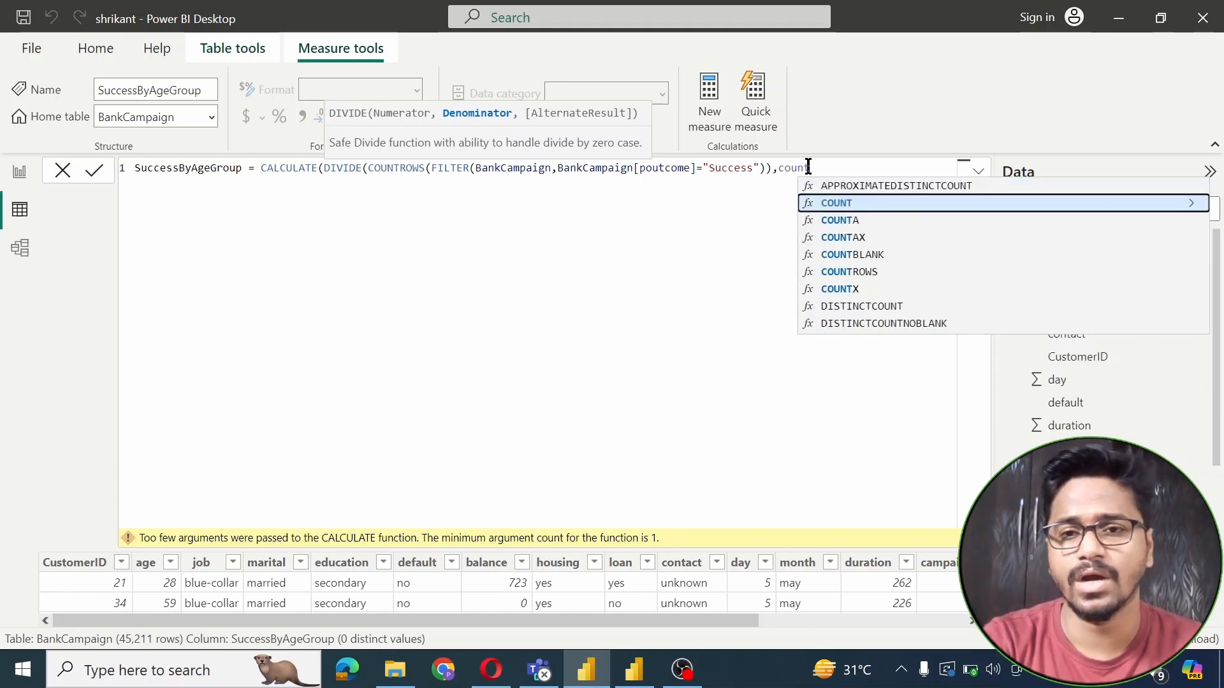
left_click(858, 273)
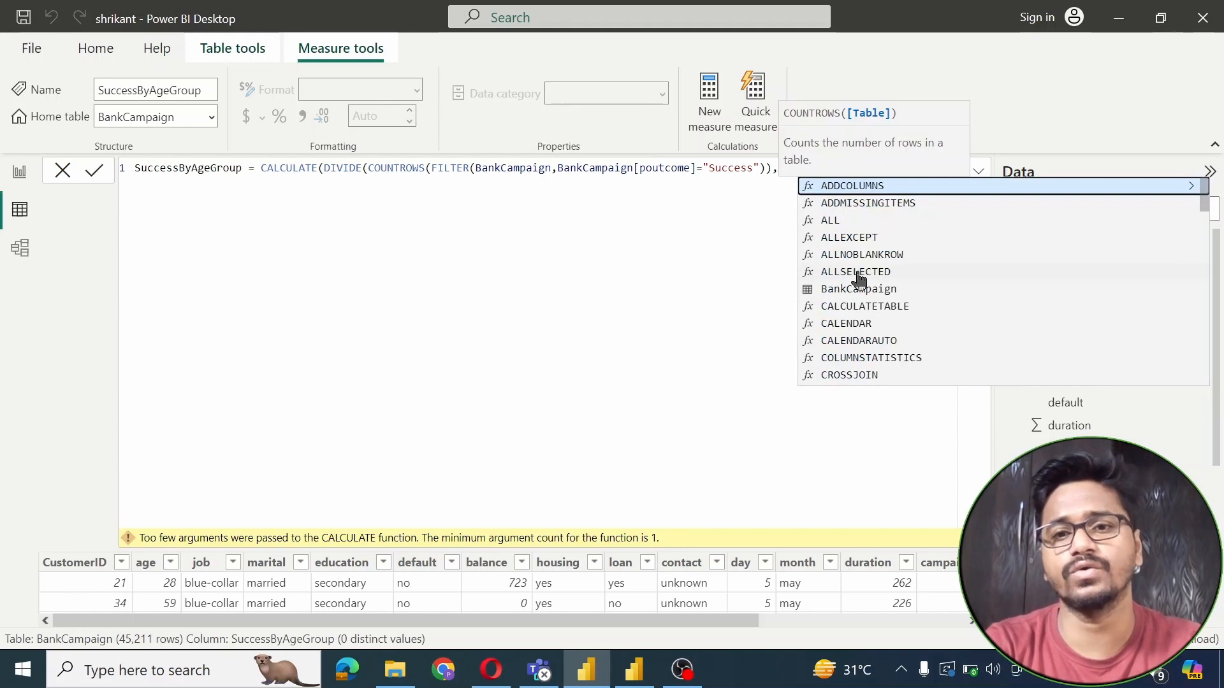
left_click(766, 169)
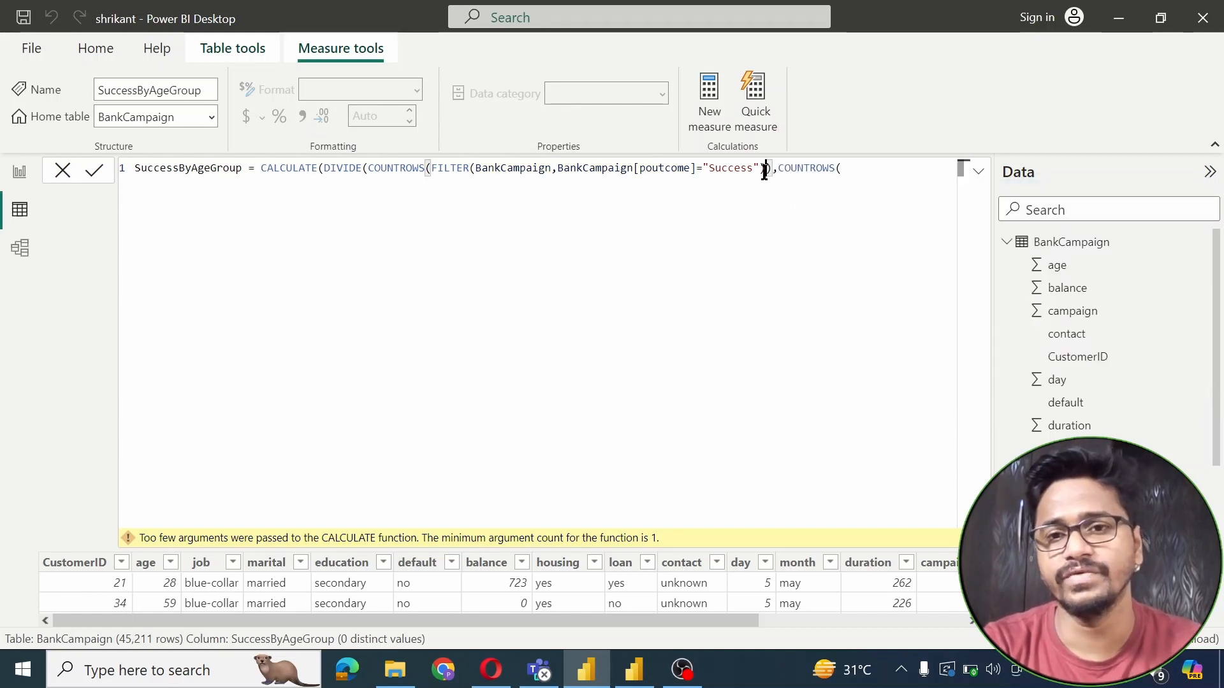
left_click(851, 167)
type("fi")
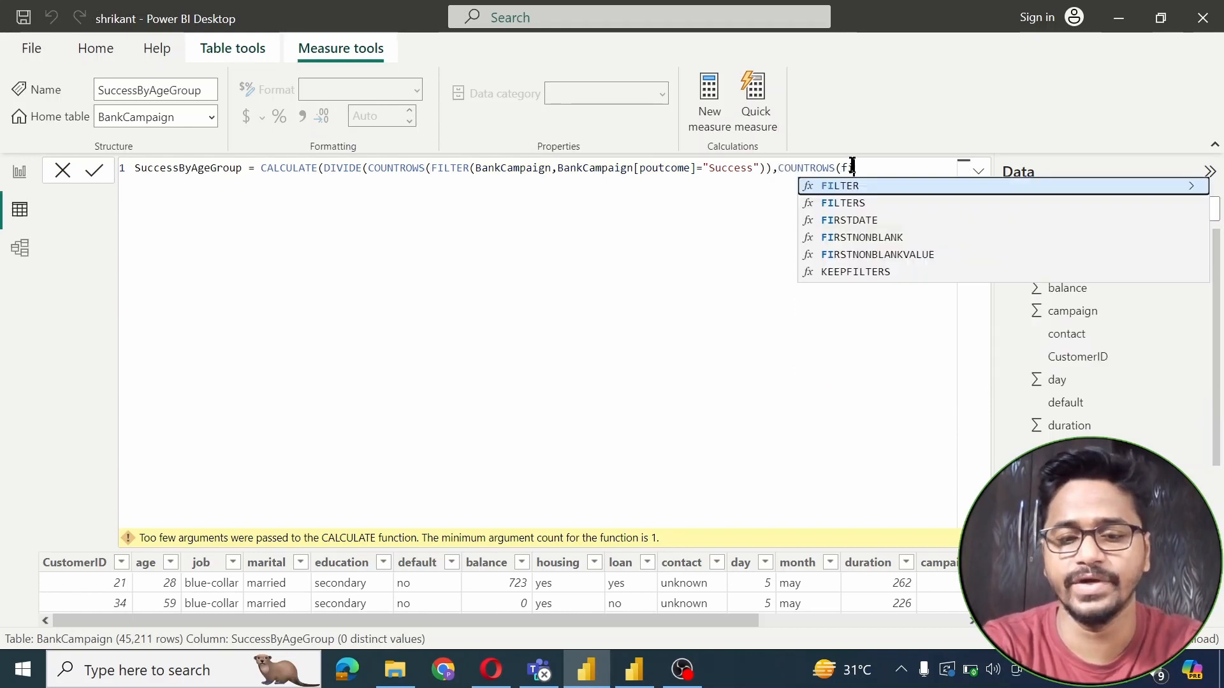
type("l")
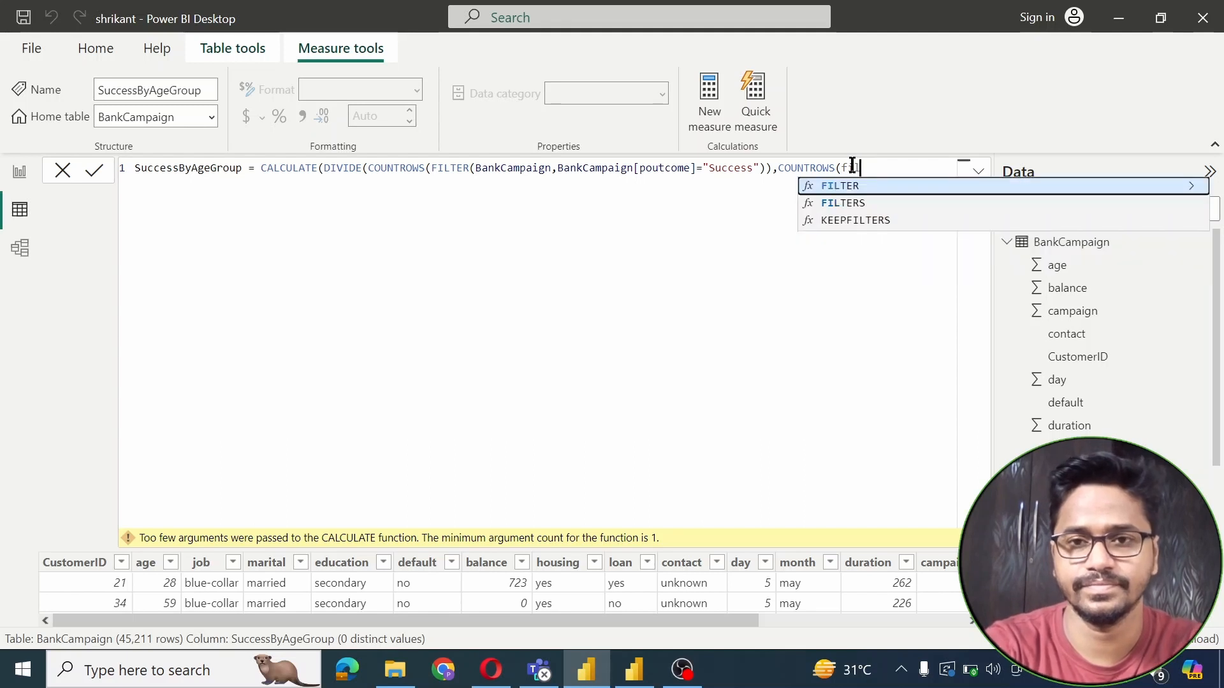
left_click(901, 186)
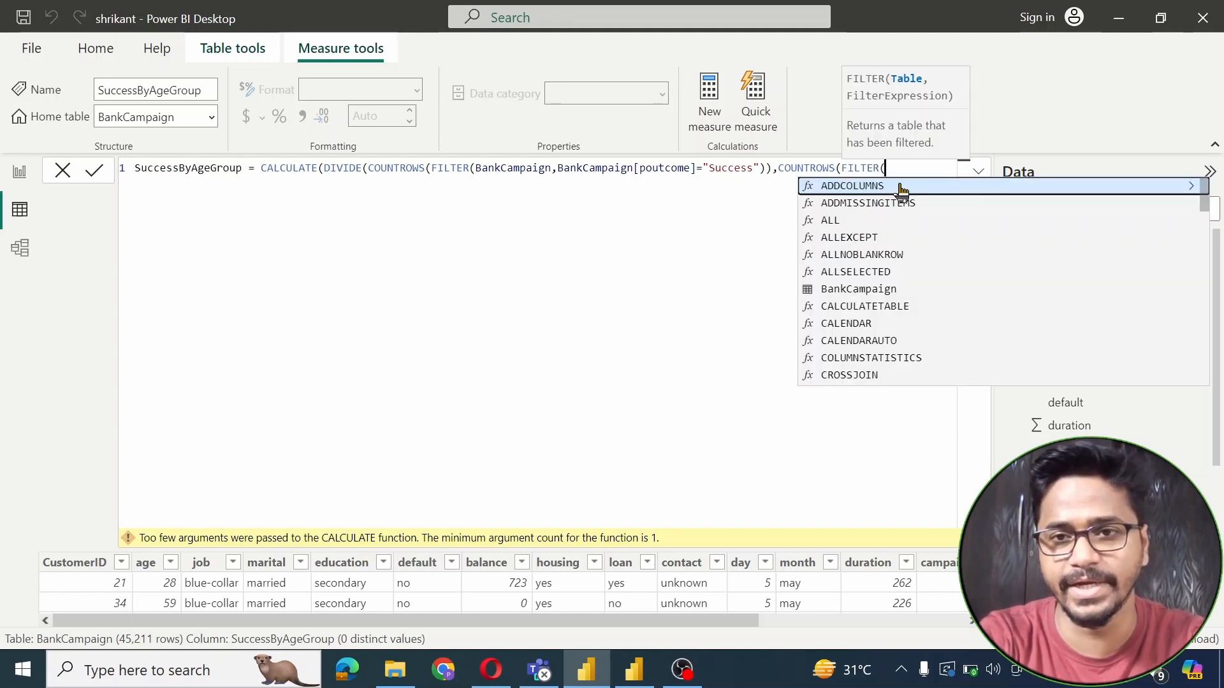
type("bank")
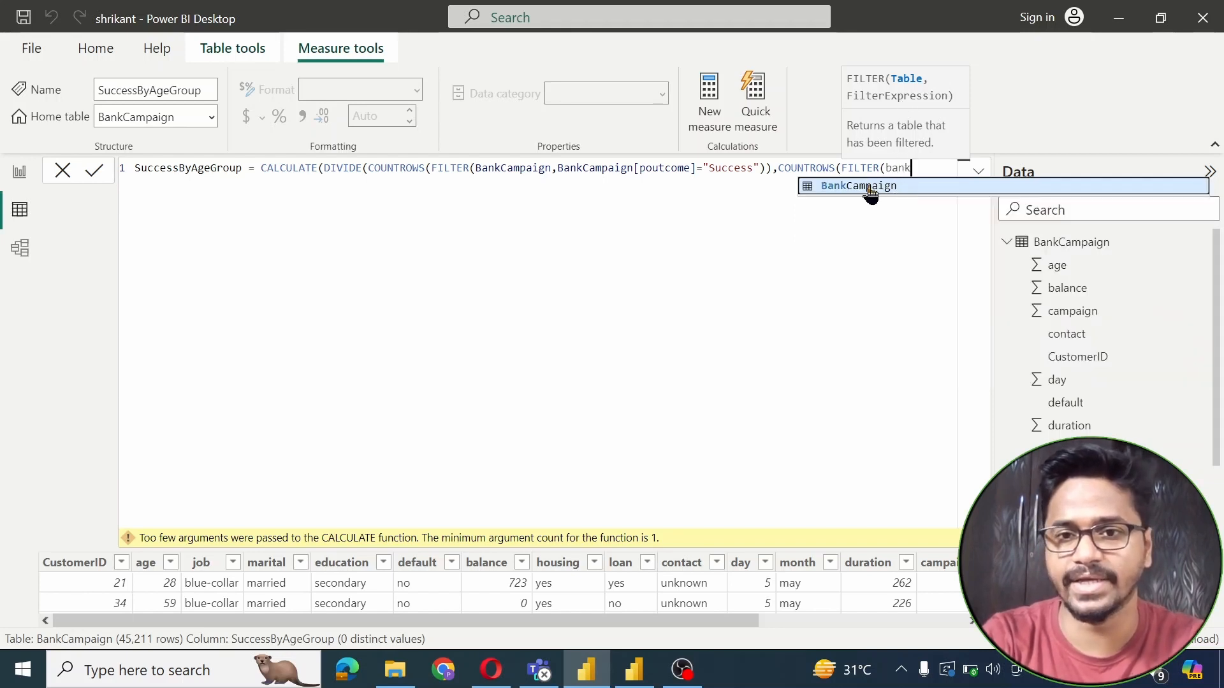
left_click(868, 187)
type(",")
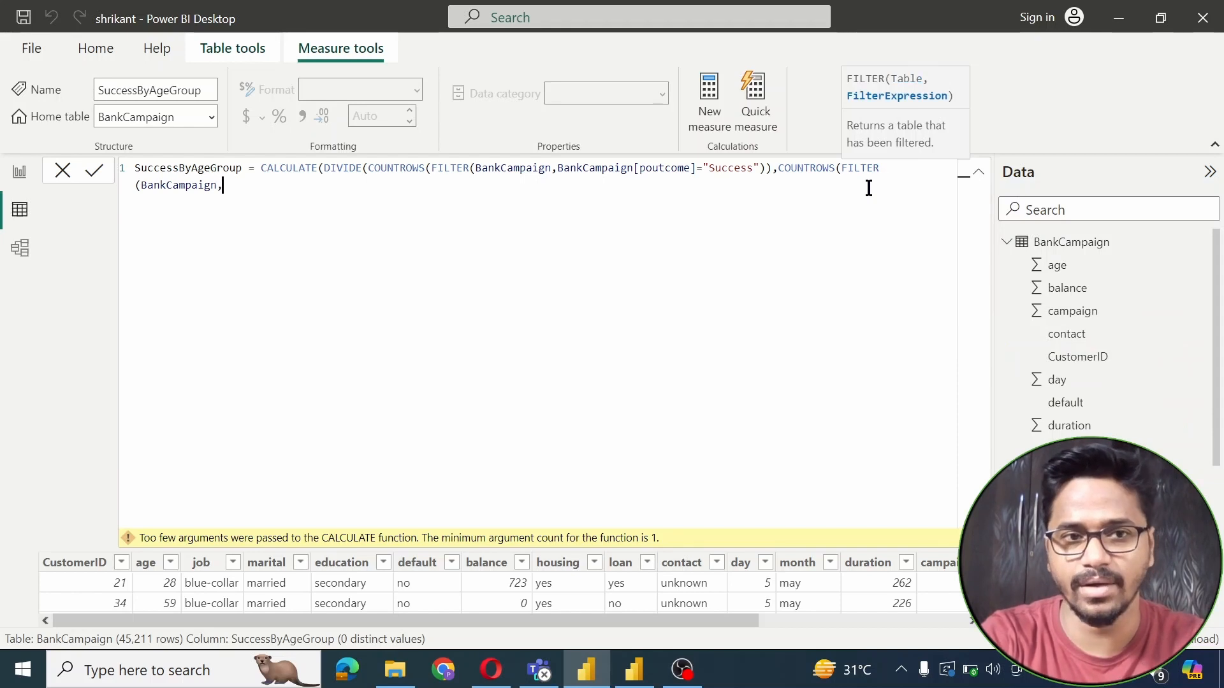
type("po")
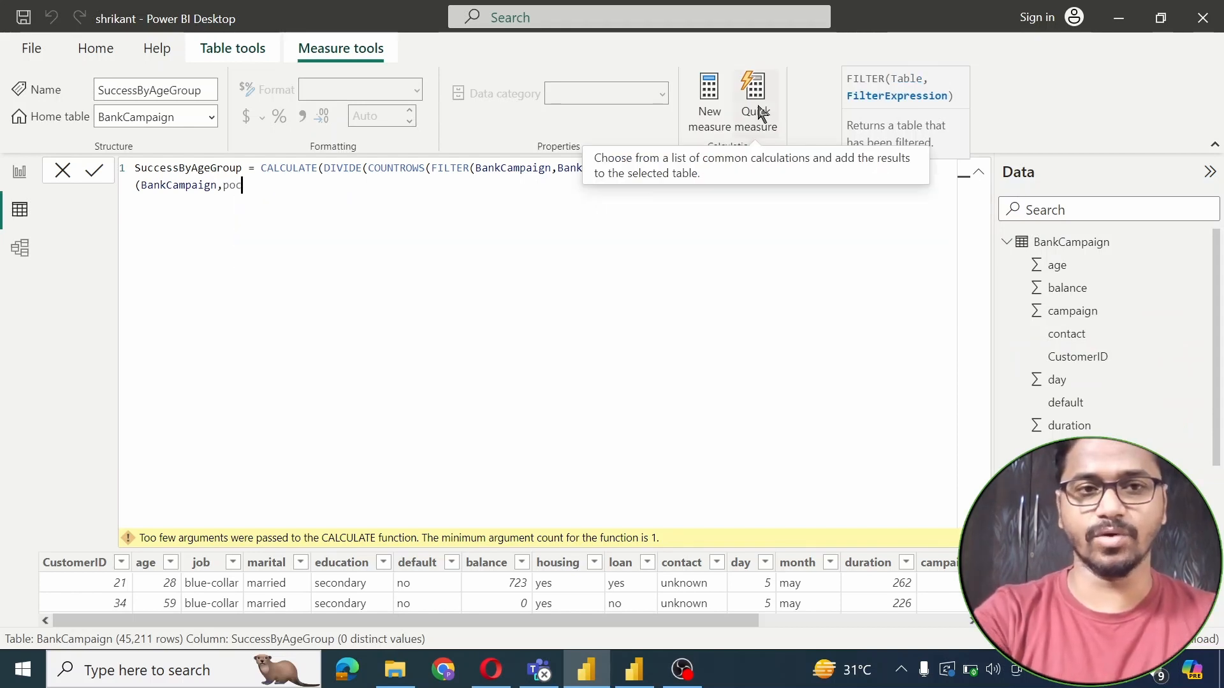
type("u")
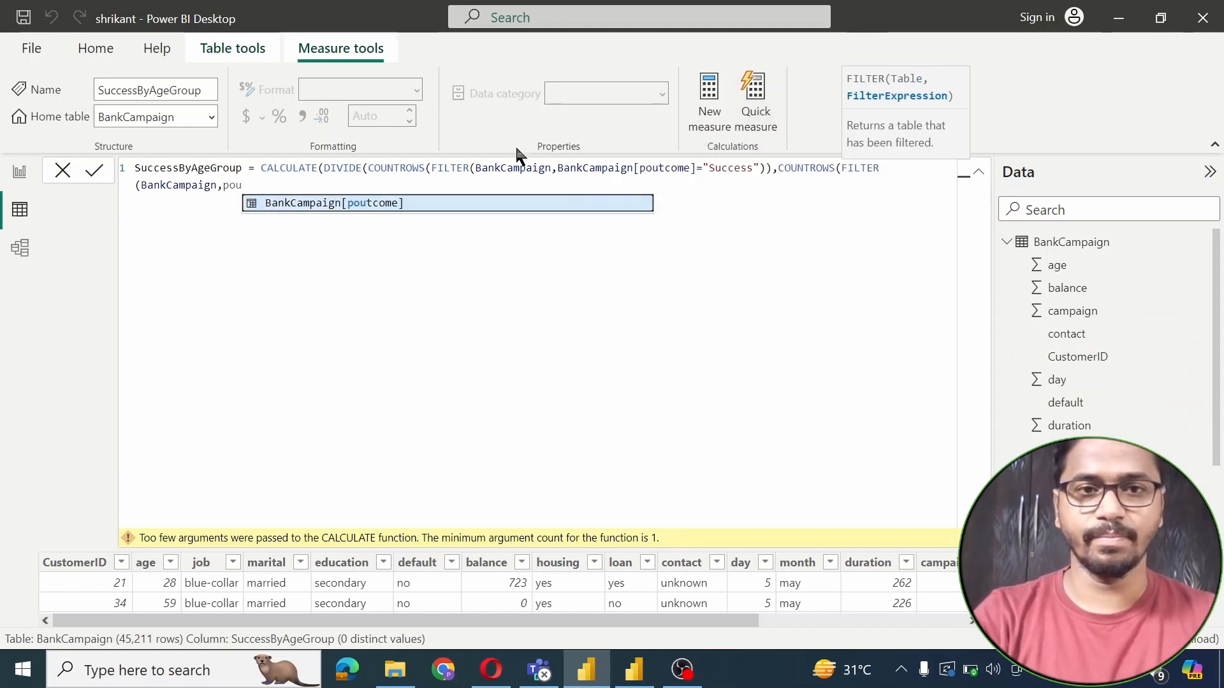
left_click(391, 203)
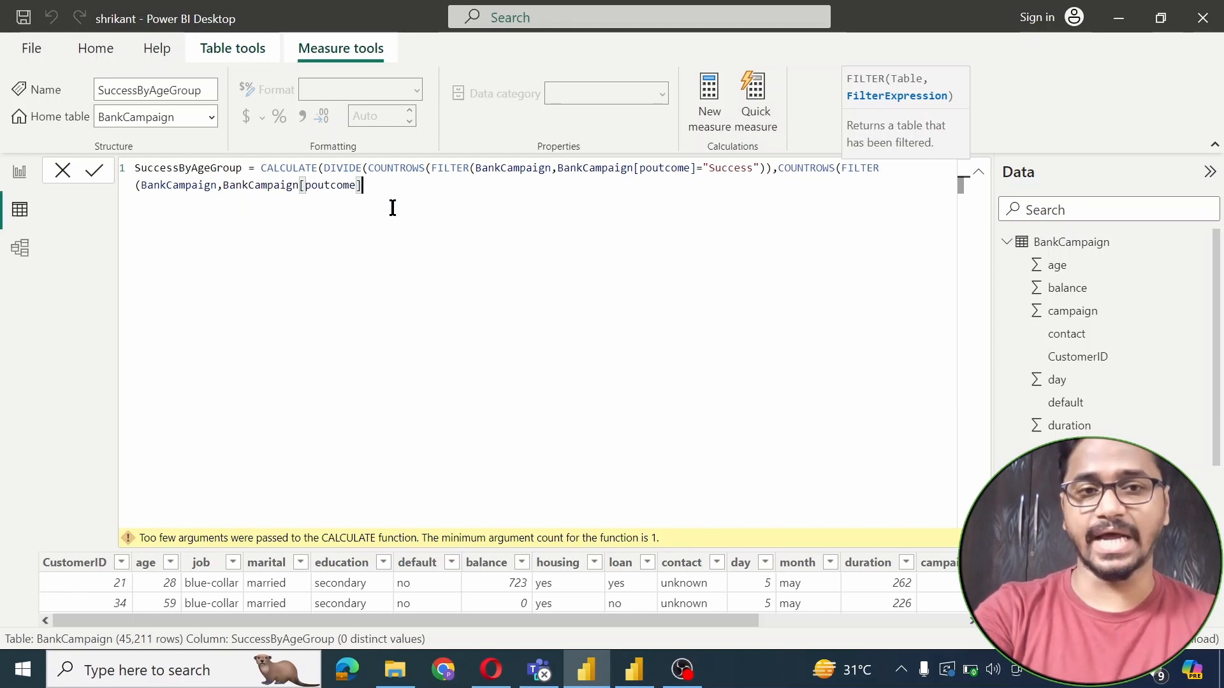
type("=")
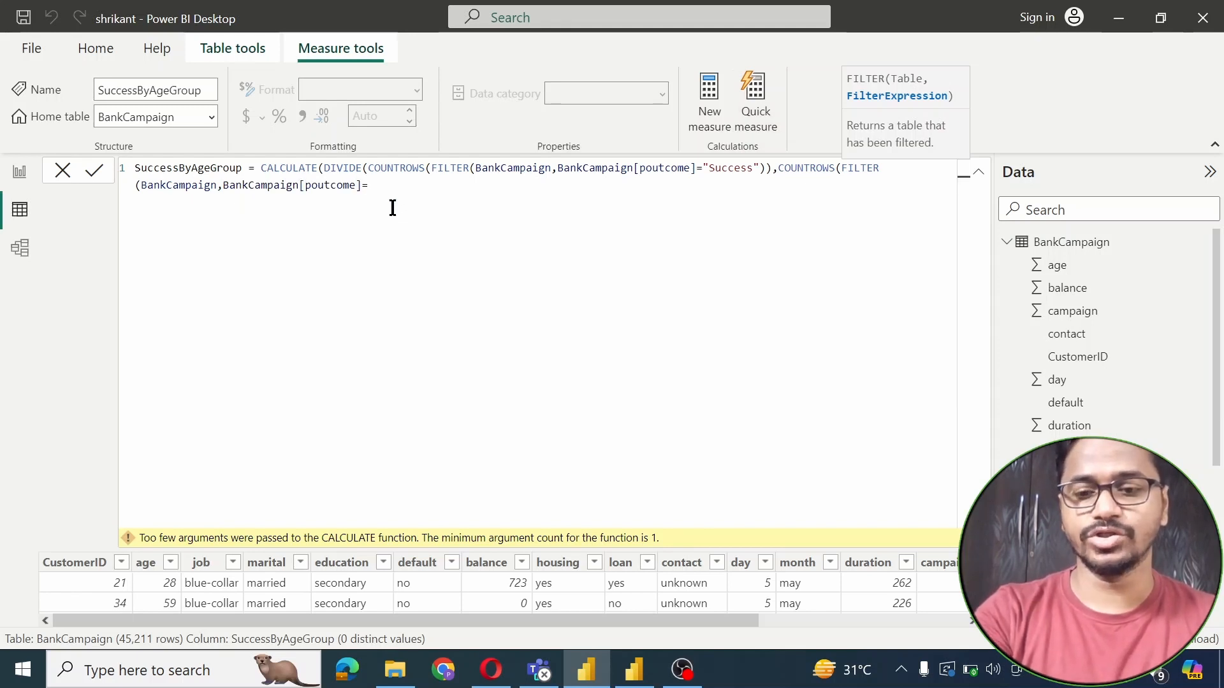
key("BackSpace")
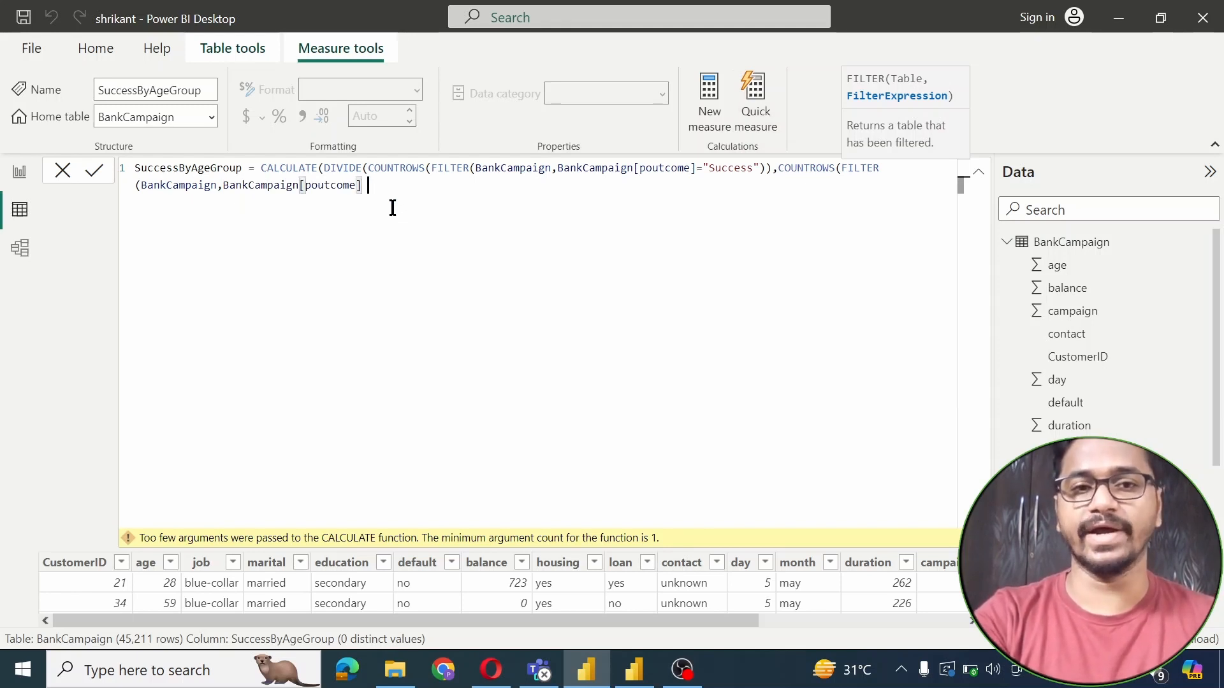
type("IN")
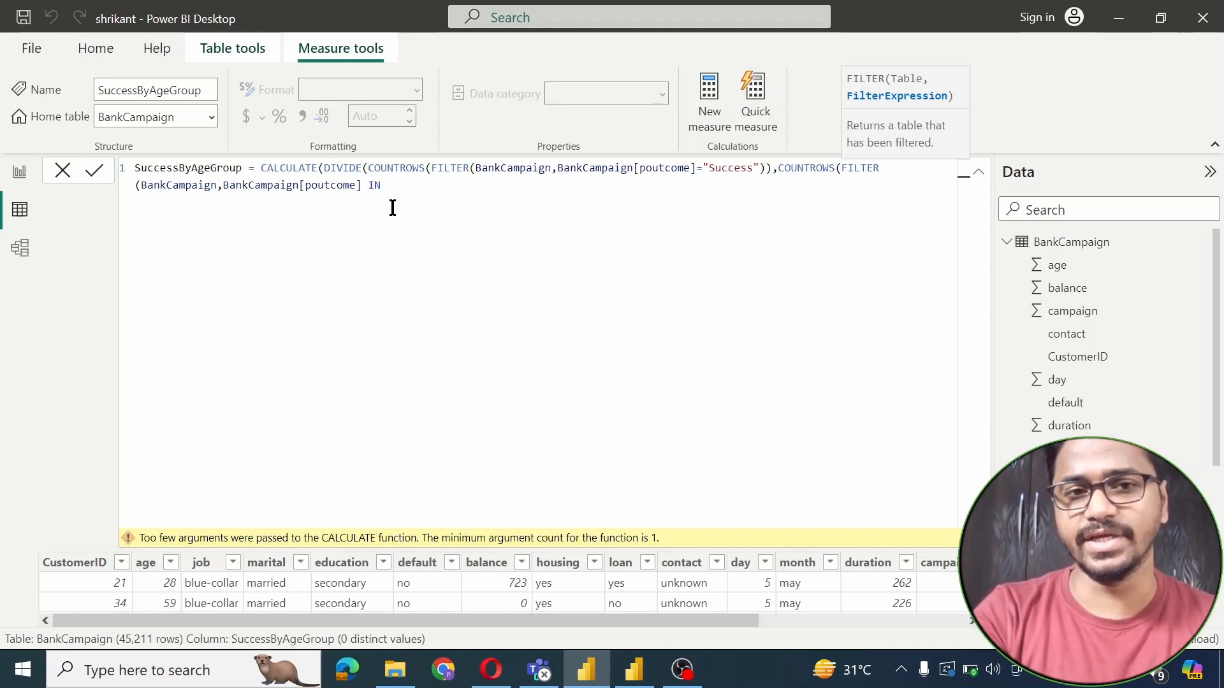
type(" {}")
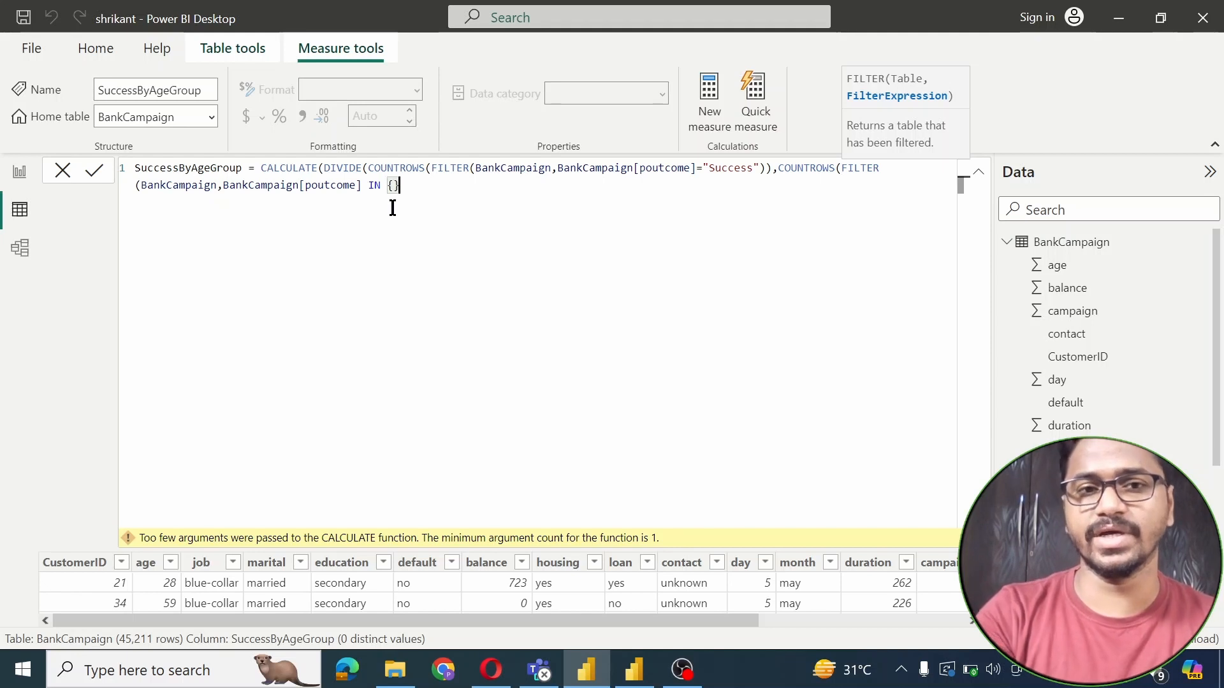
type("\"")
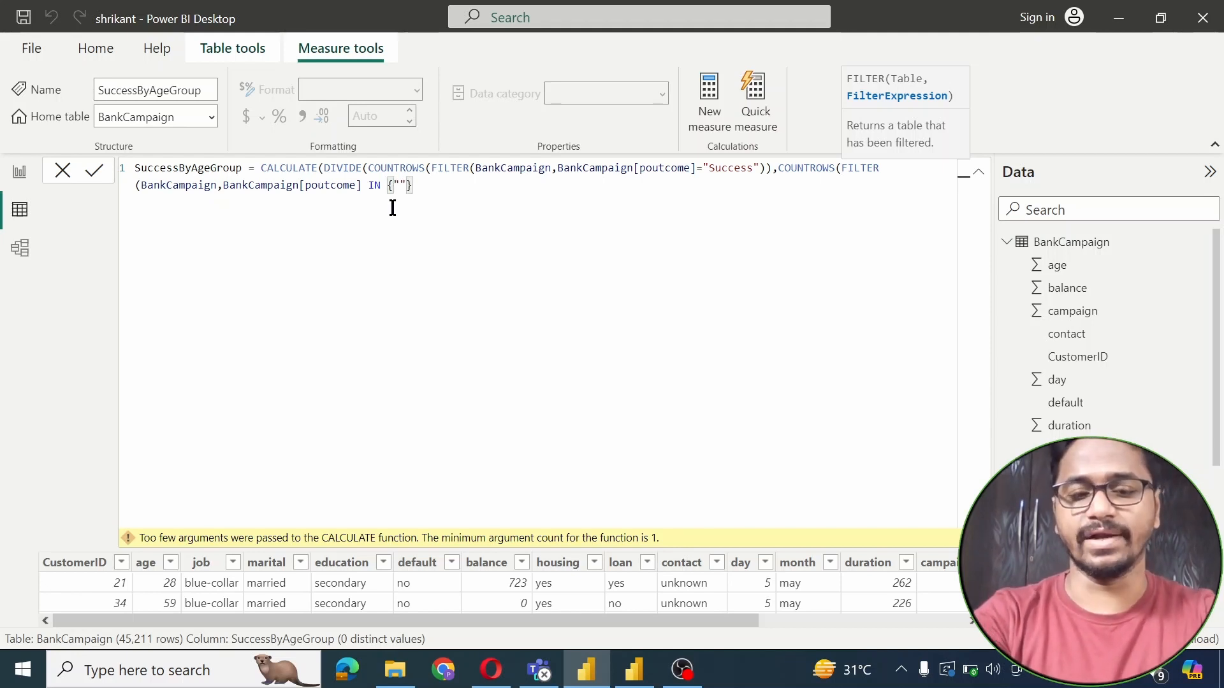
type("Success\"")
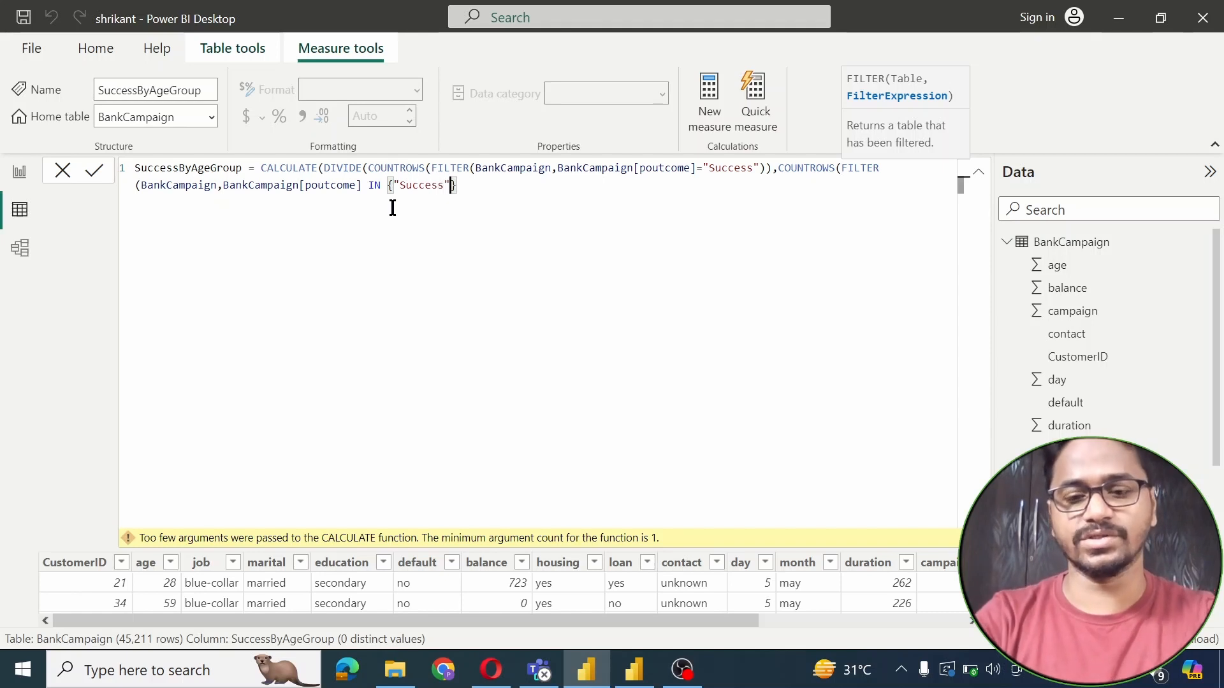
type(",\"Failure\",\"Other")
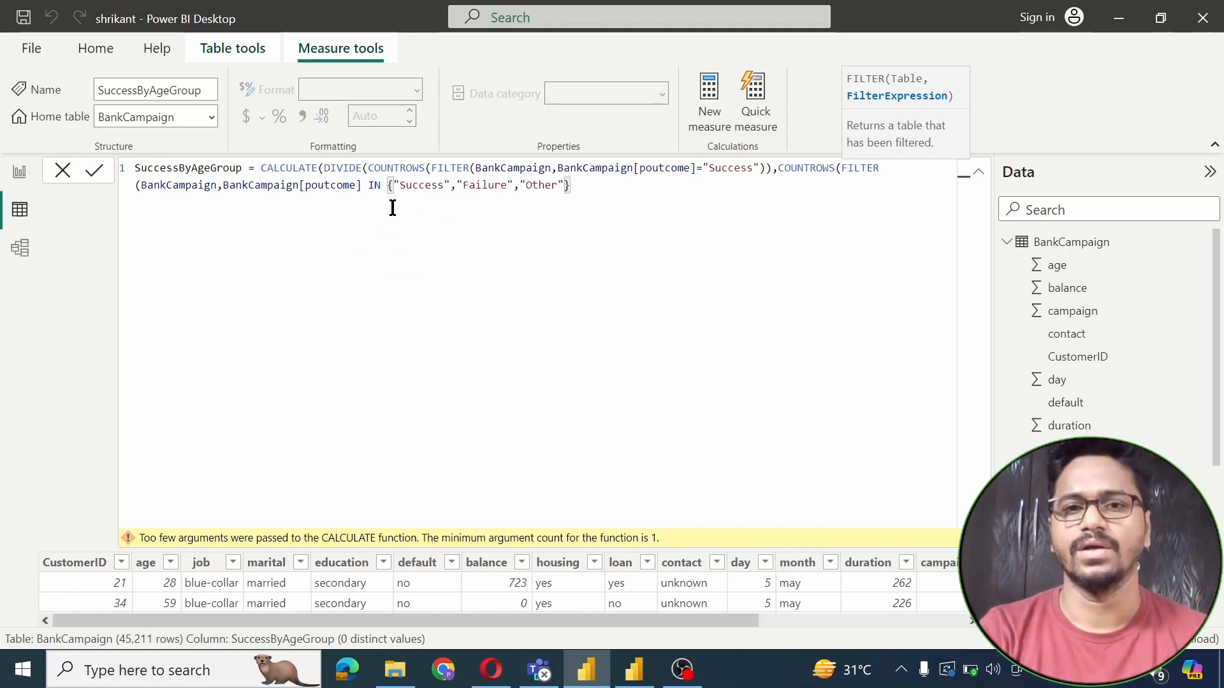
type("}")
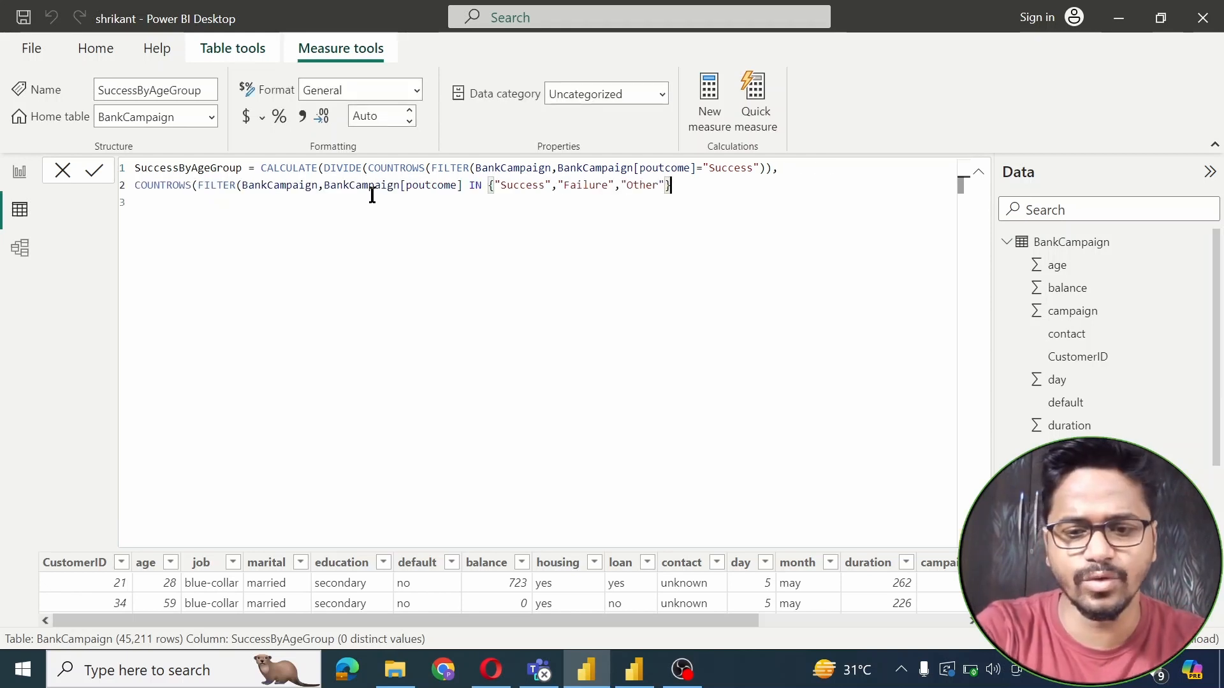
type(")")
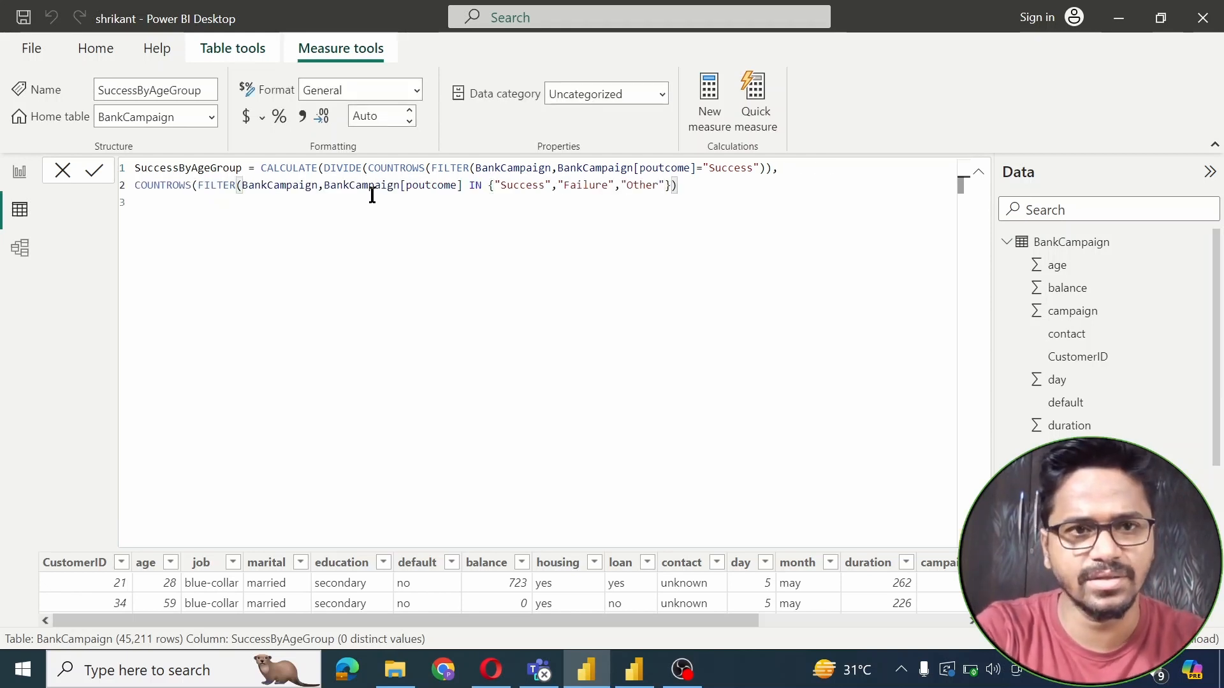
type(")")
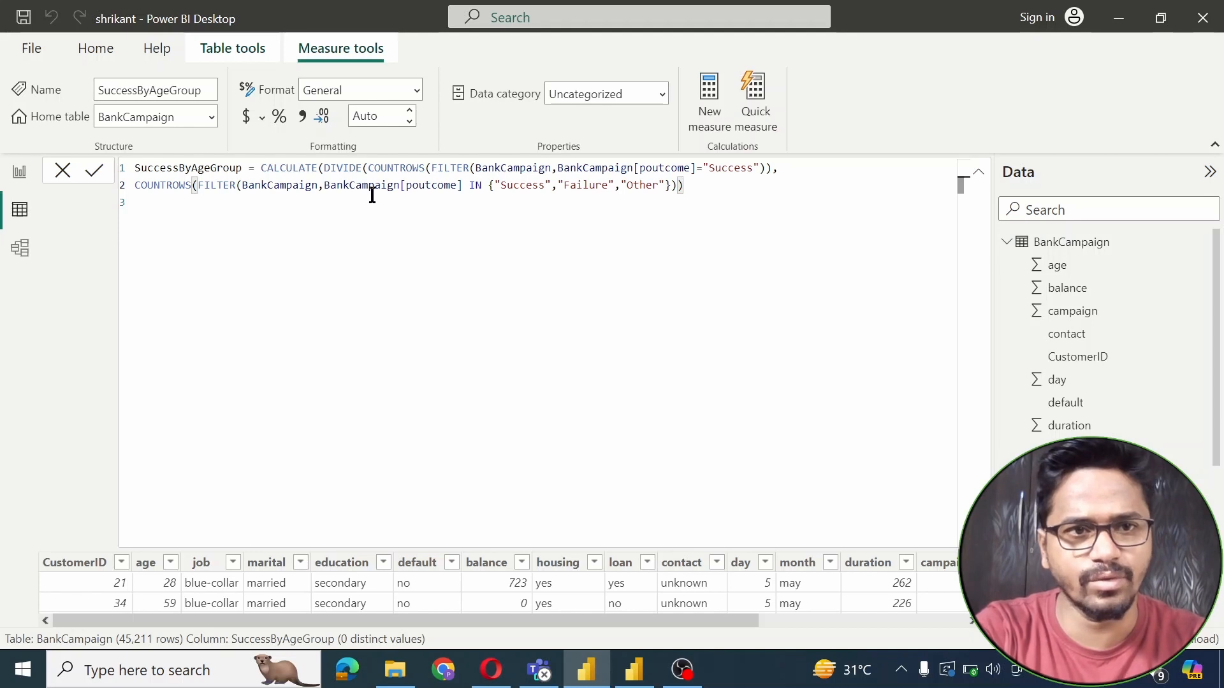
type(")")
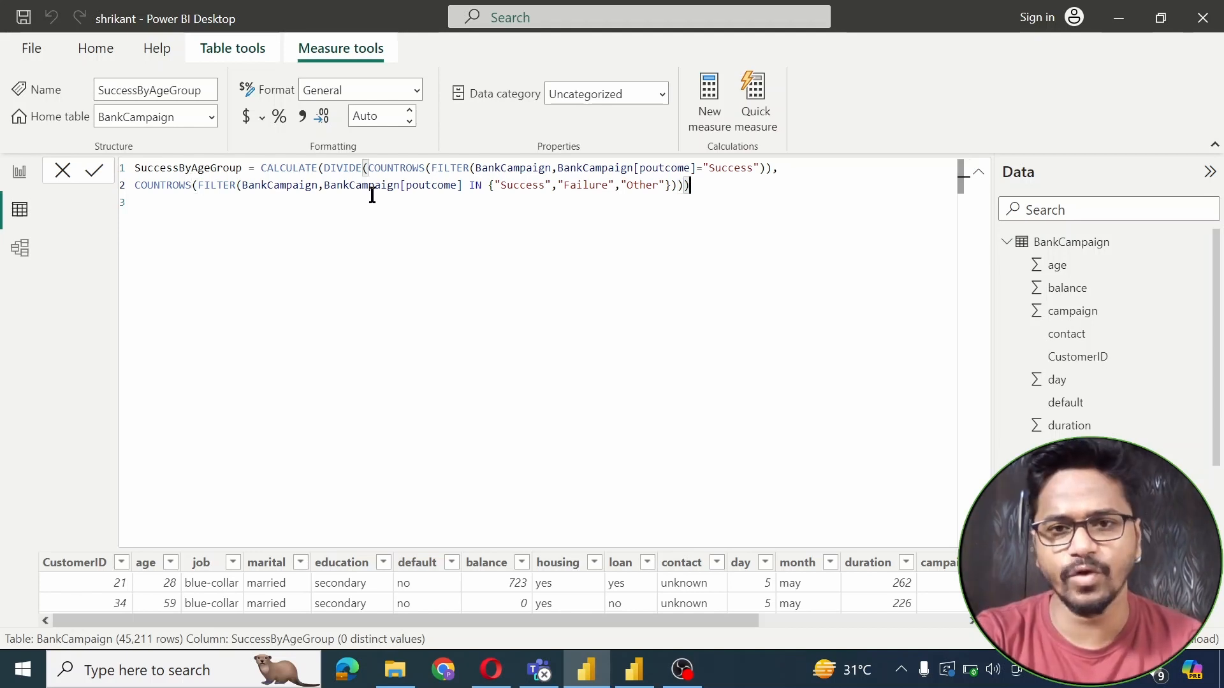
type(",")
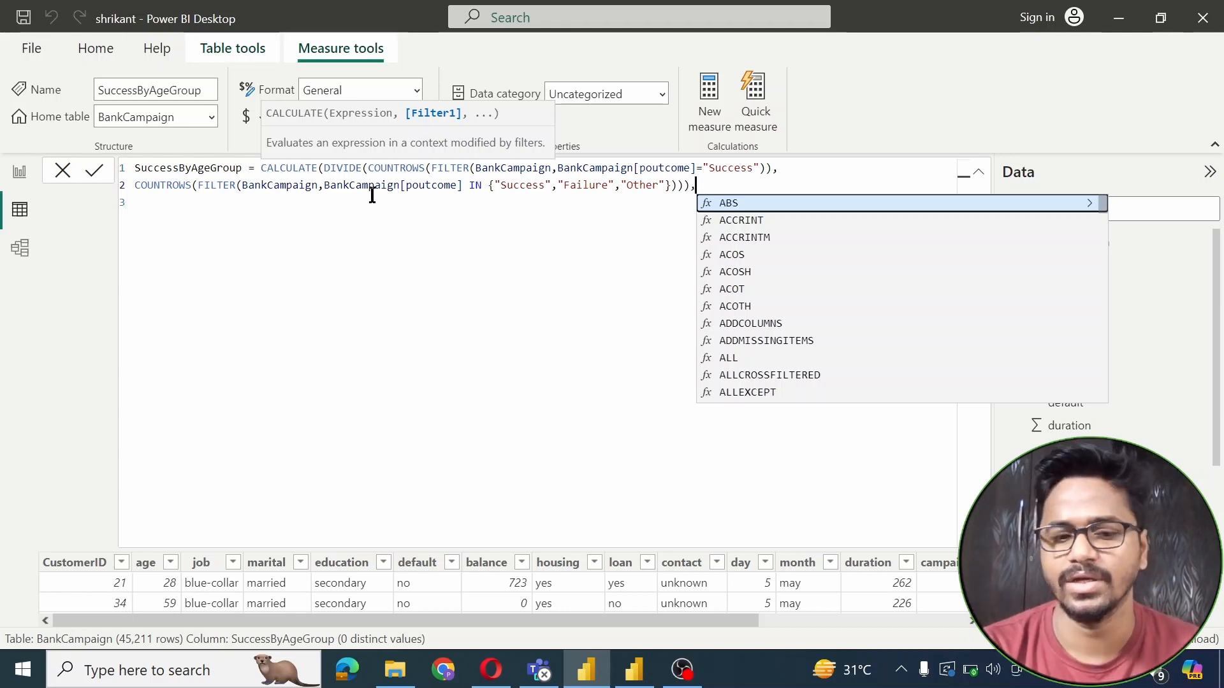
Finish the measure with ALLEXCEPT(Customers, Customers[AgeGroup]) and close the brackets
type("all")
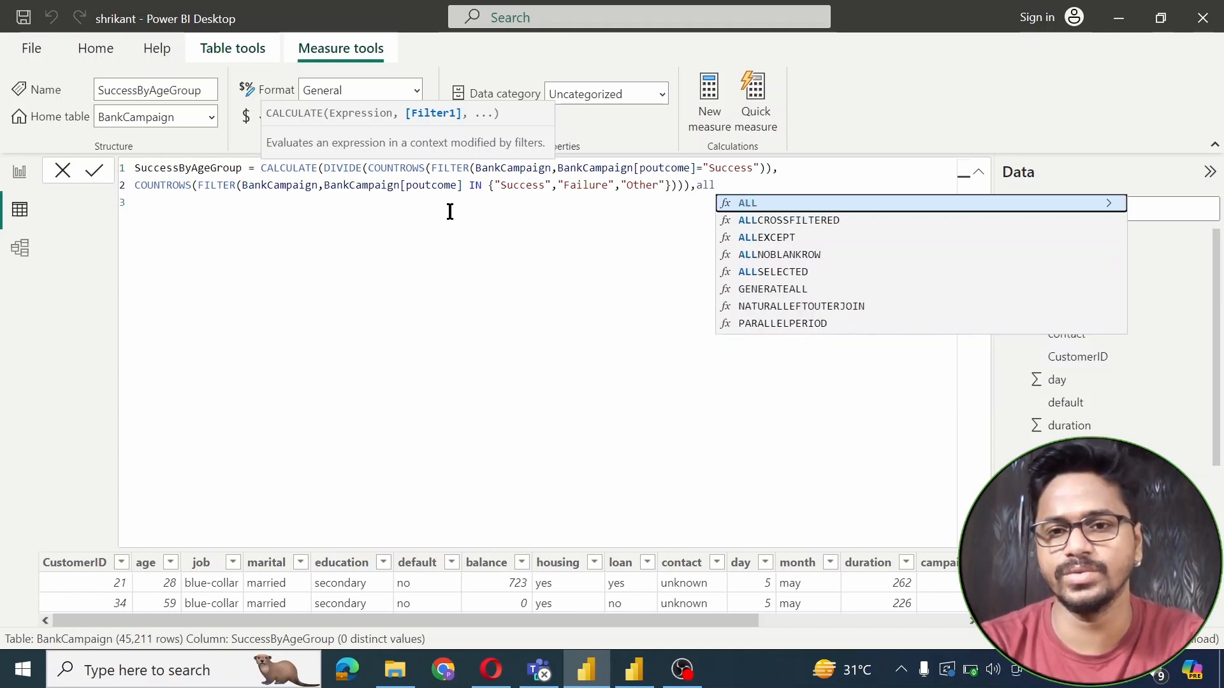
left_click(765, 239)
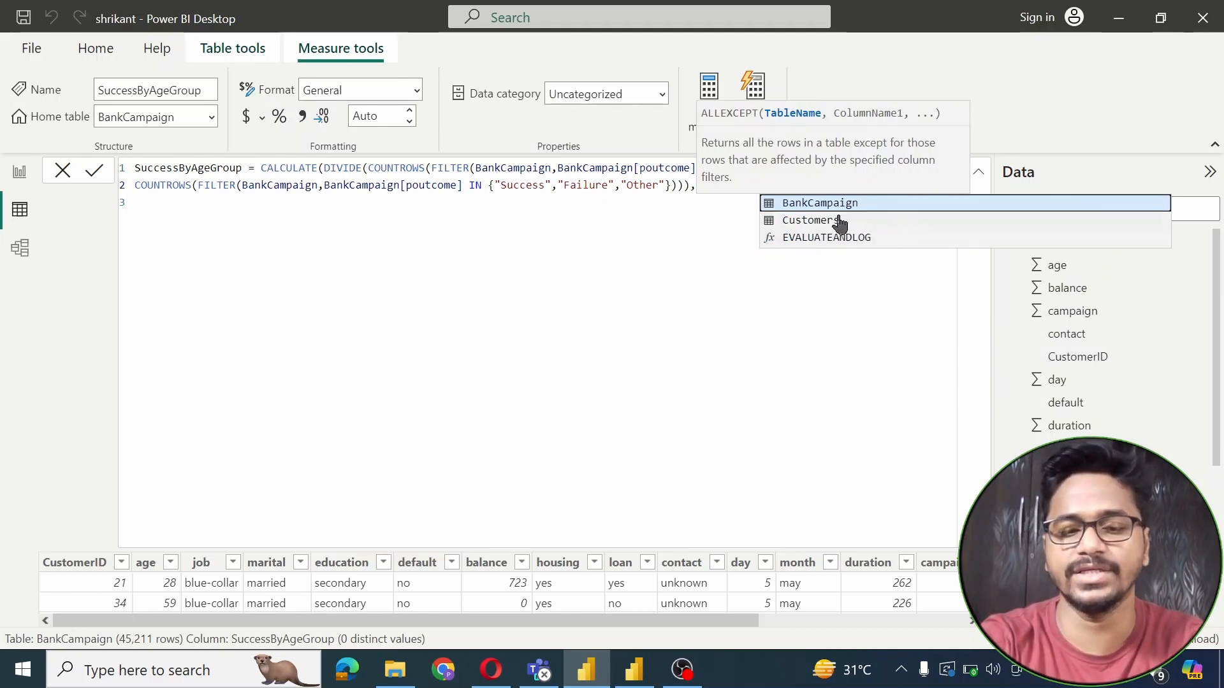
type("agr")
key("BackSpace")
key("BackSpace")
key("BackSpace")
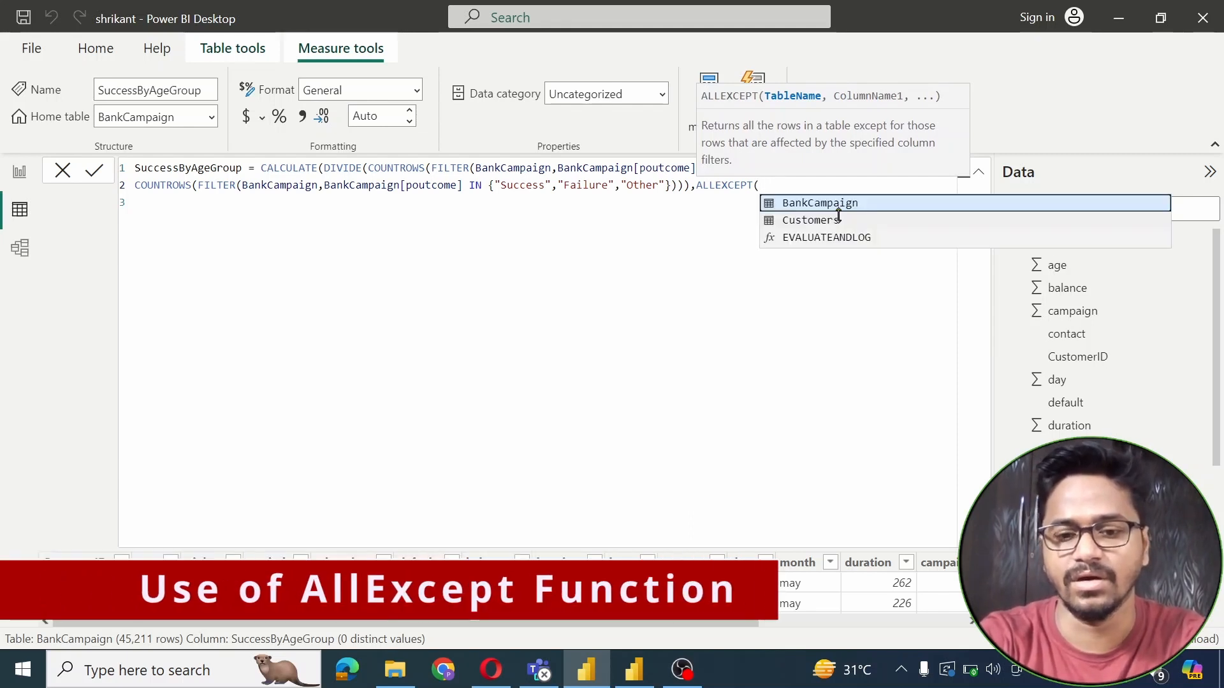
type("cu")
left_click(838, 206)
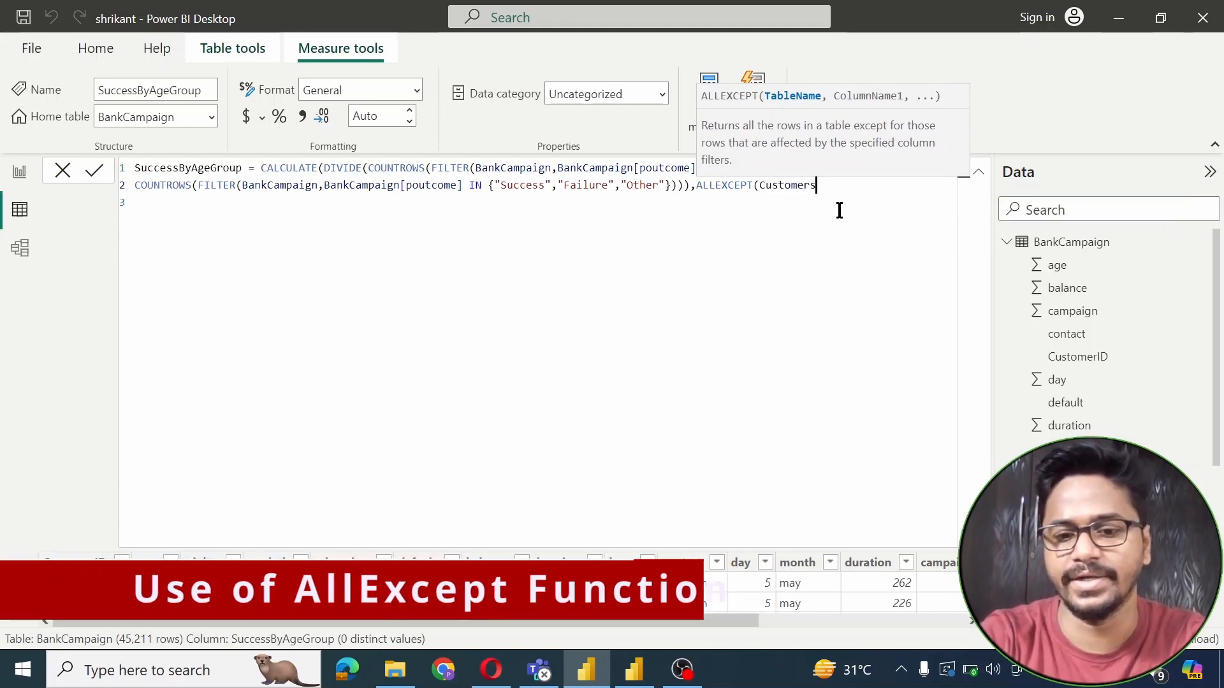
type(",ag")
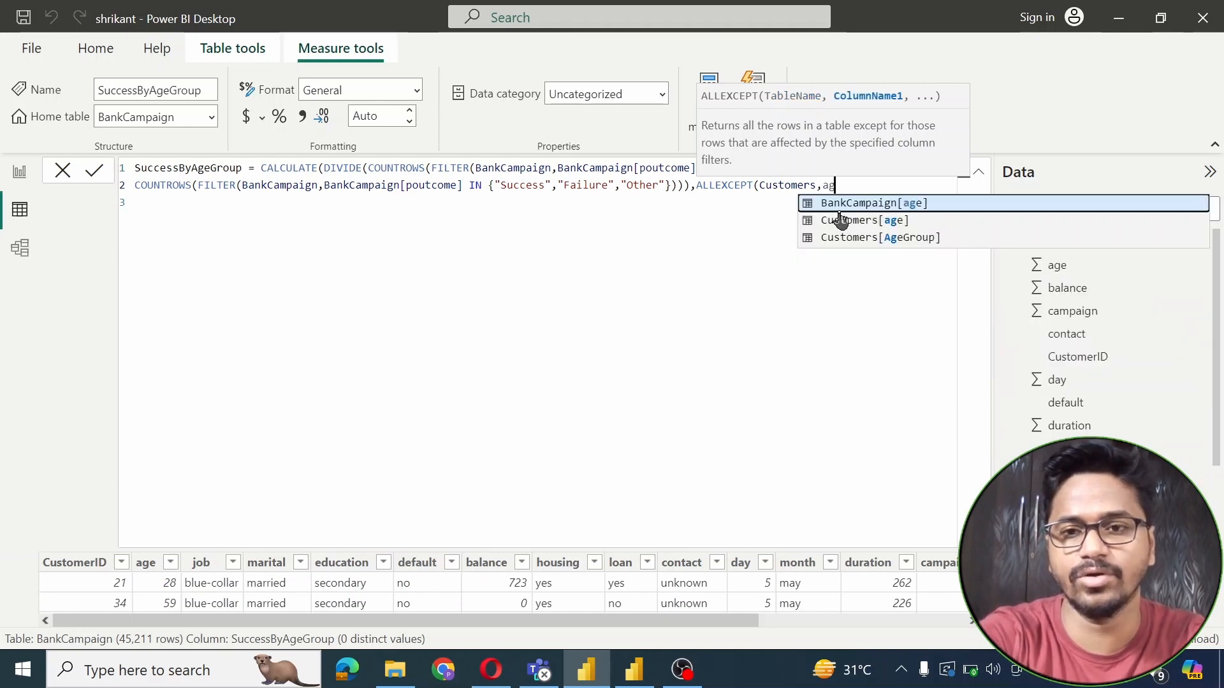
left_click(888, 238)
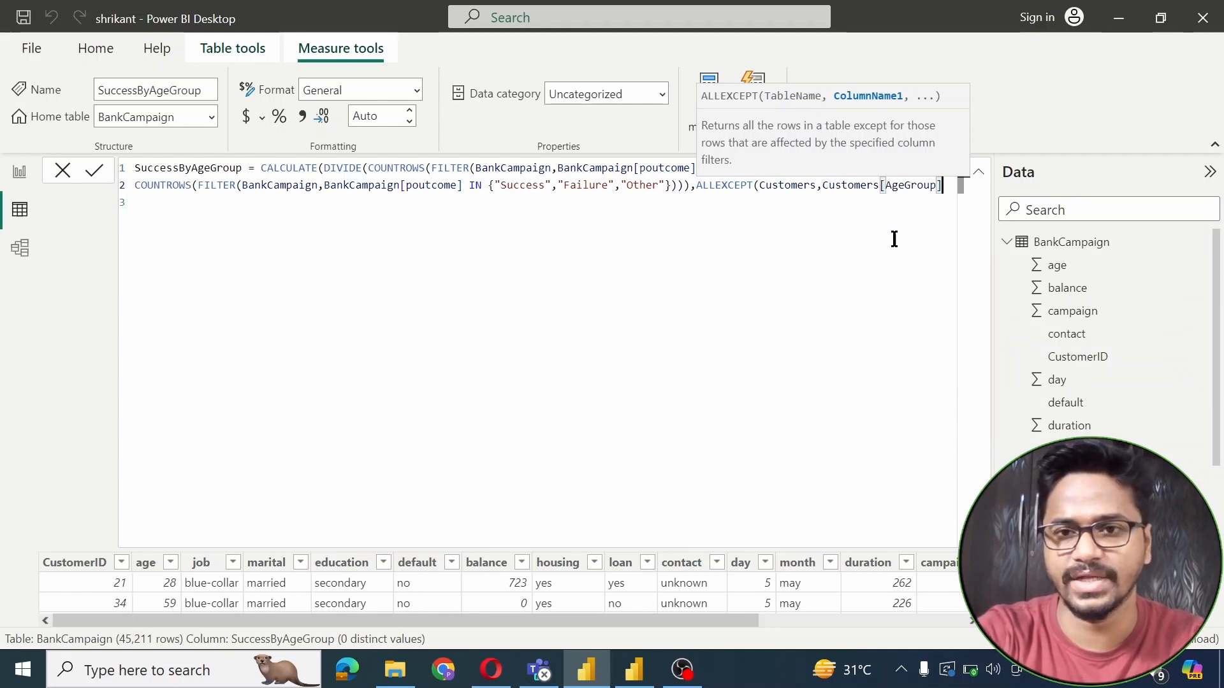
type("))")
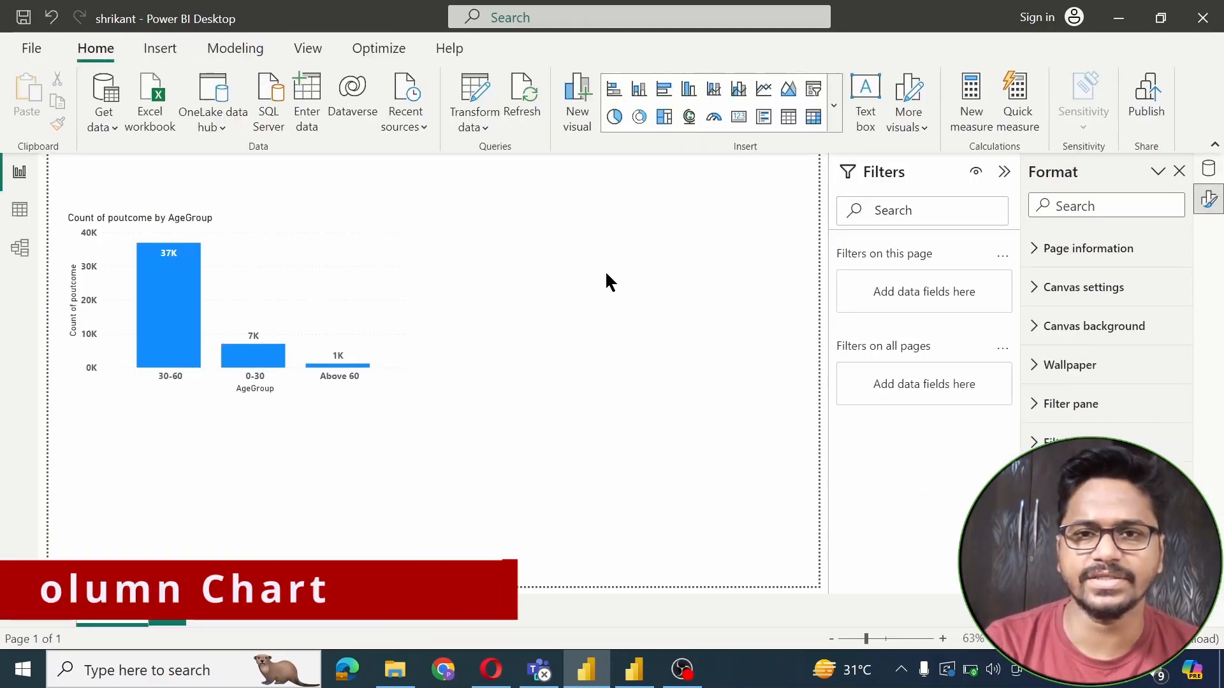
Place a new stacked column chart at the upper right with Customers AgeGroup on its x-axis
left_click(835, 107)
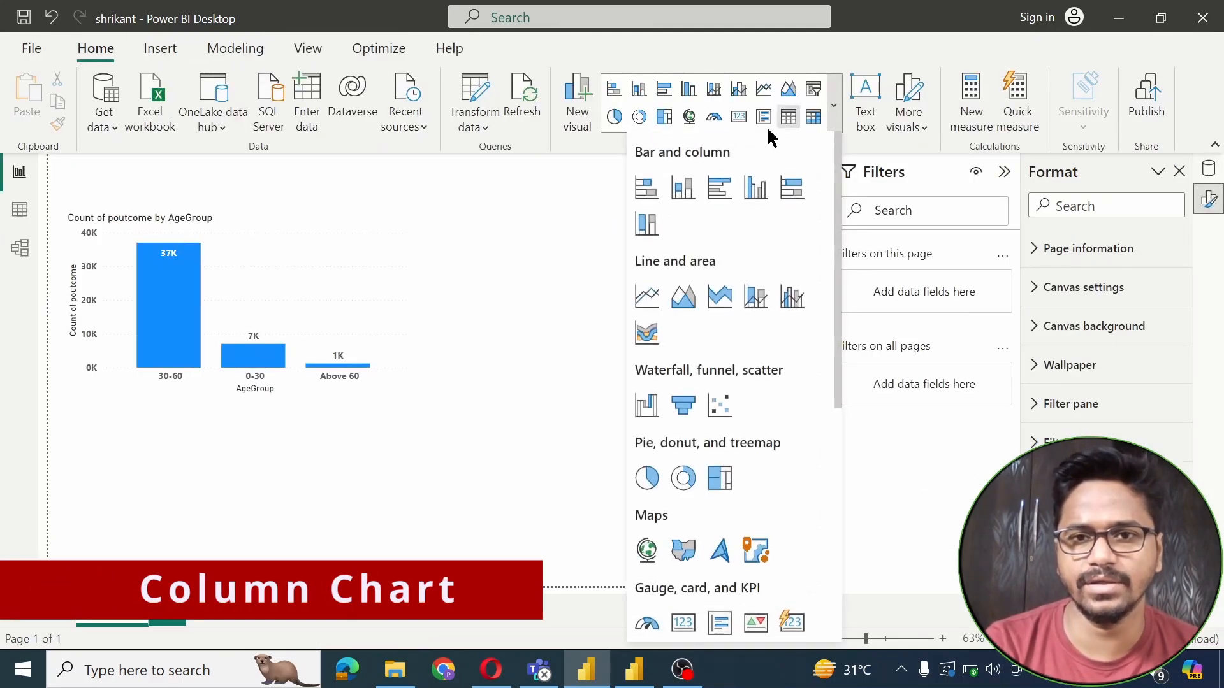
left_click(683, 192)
left_click_drag(286, 495, 639, 319)
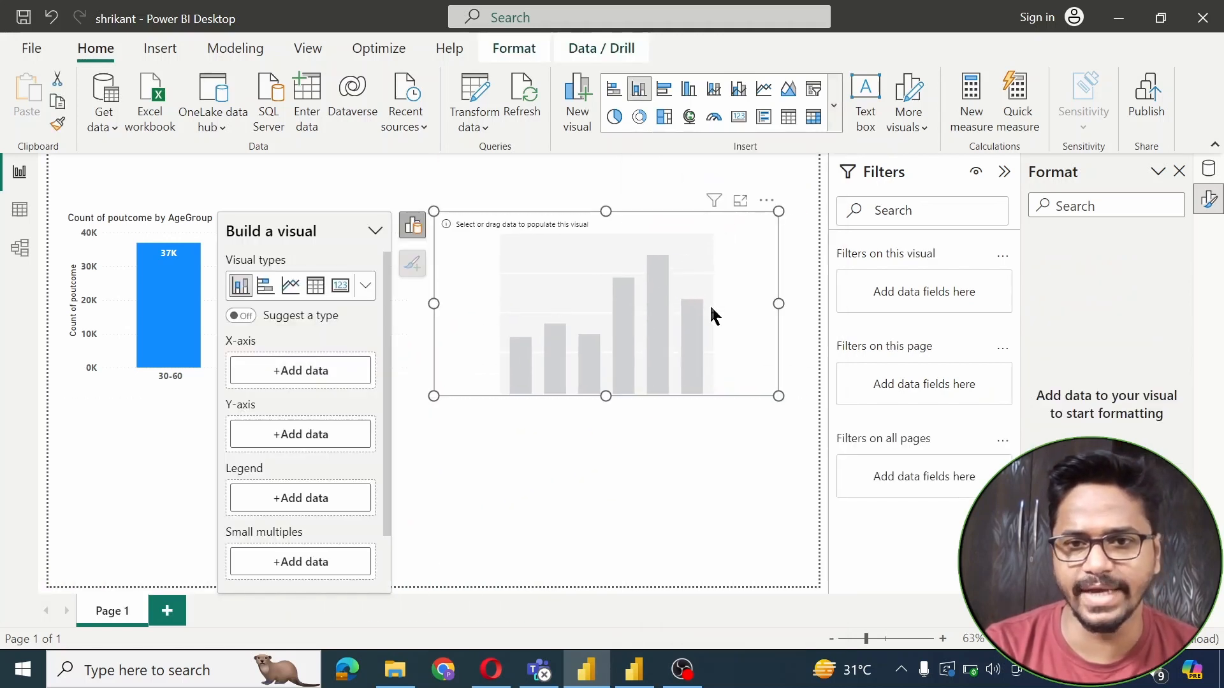
left_click(322, 370)
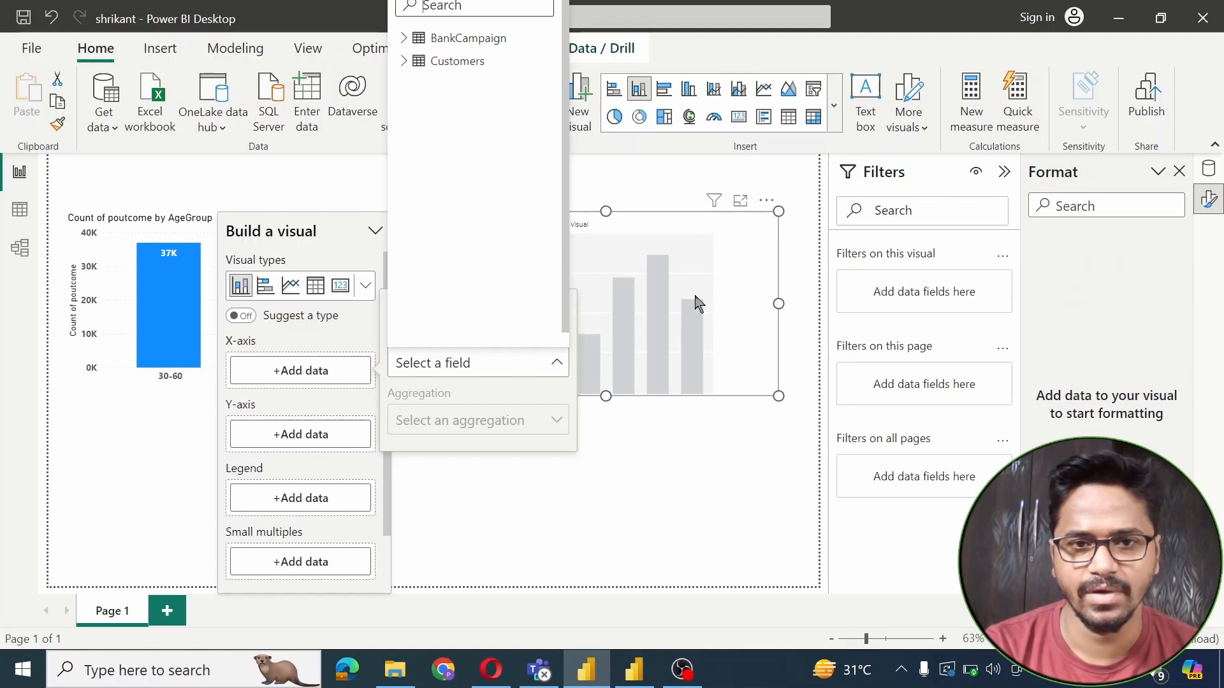
left_click(412, 61)
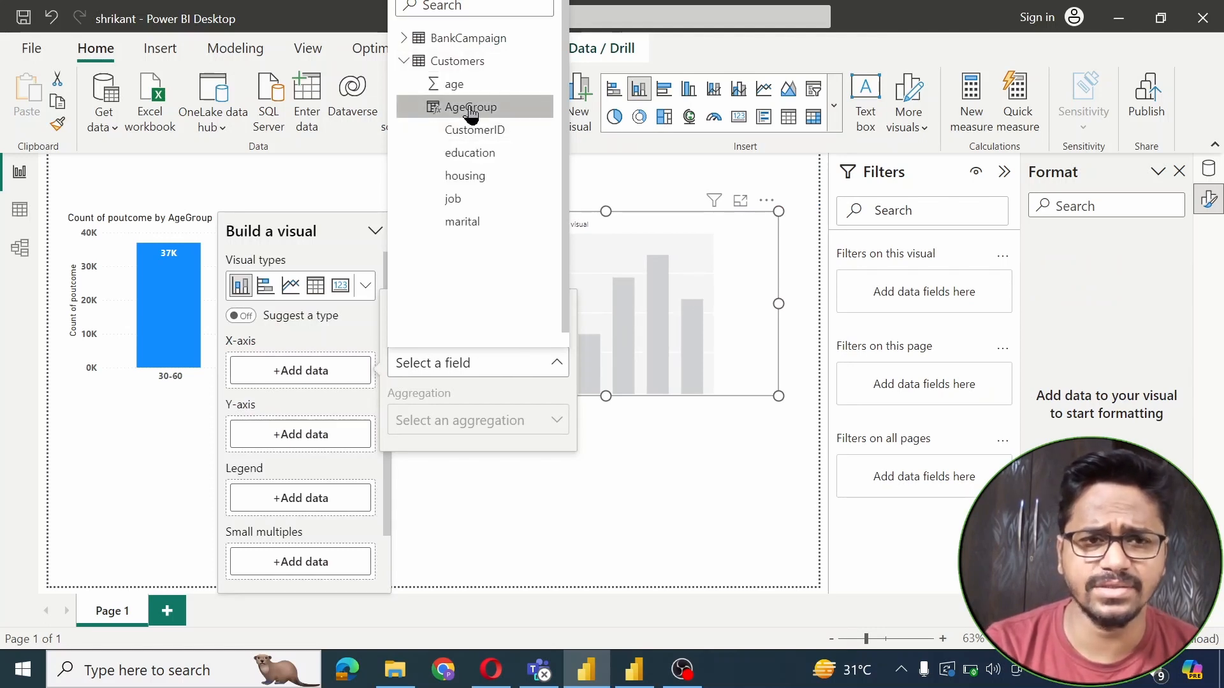
left_click(471, 108)
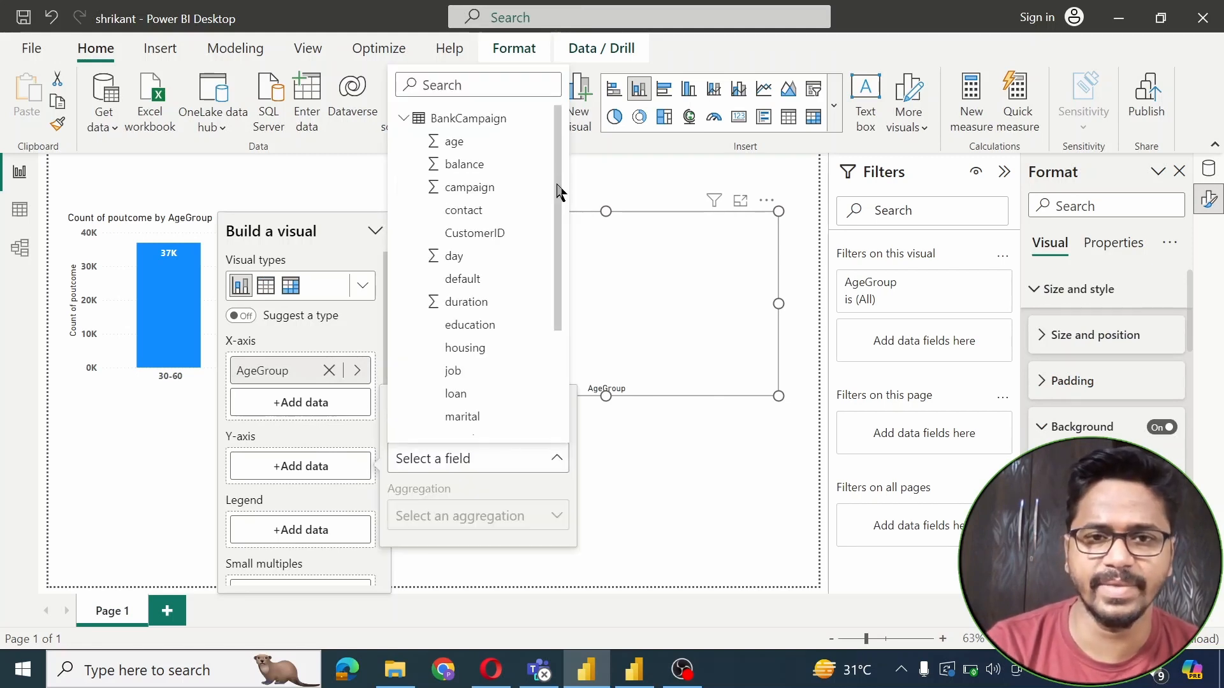
left_click_drag(558, 191, 557, 376)
Plot SuccessByAgeGroup on the y-axis, format it as a percentage, and make the chart taller
left_click(503, 377)
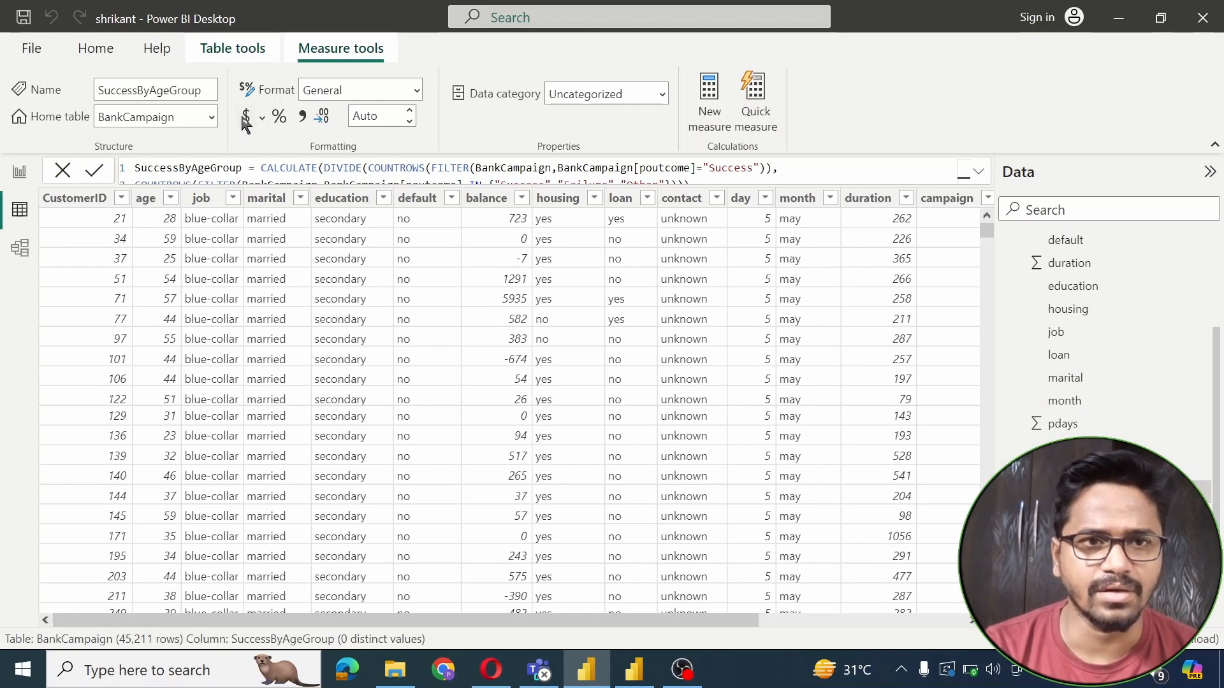
left_click(279, 120)
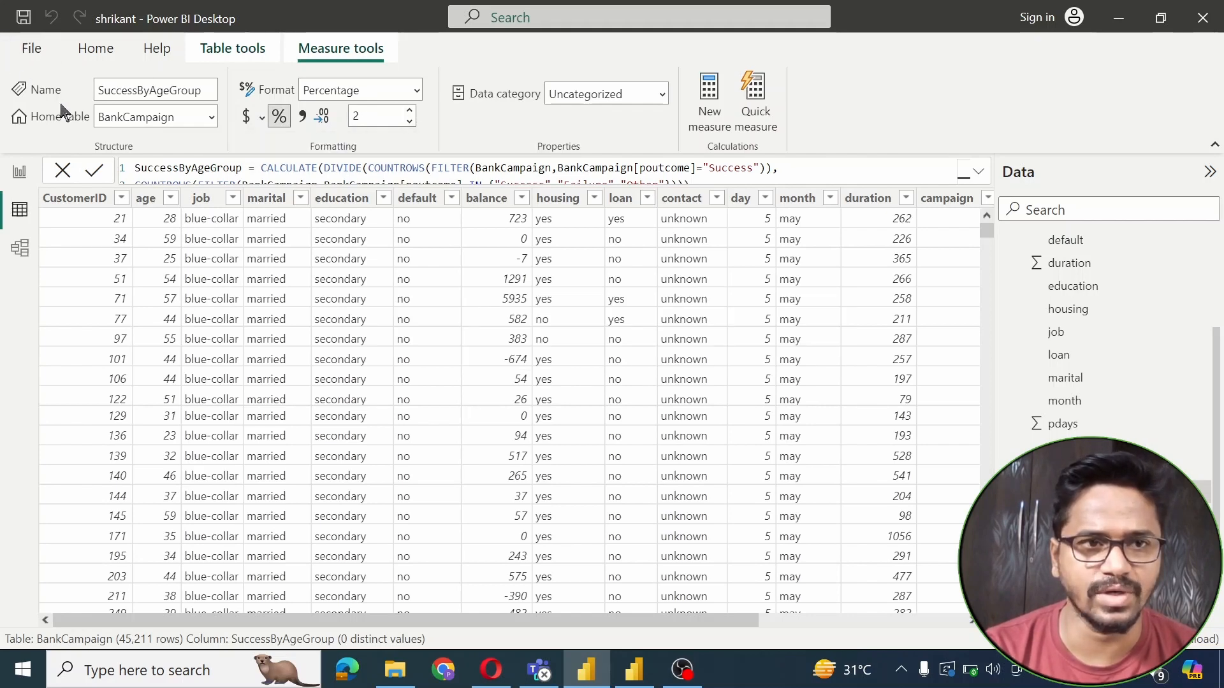
left_click(19, 173)
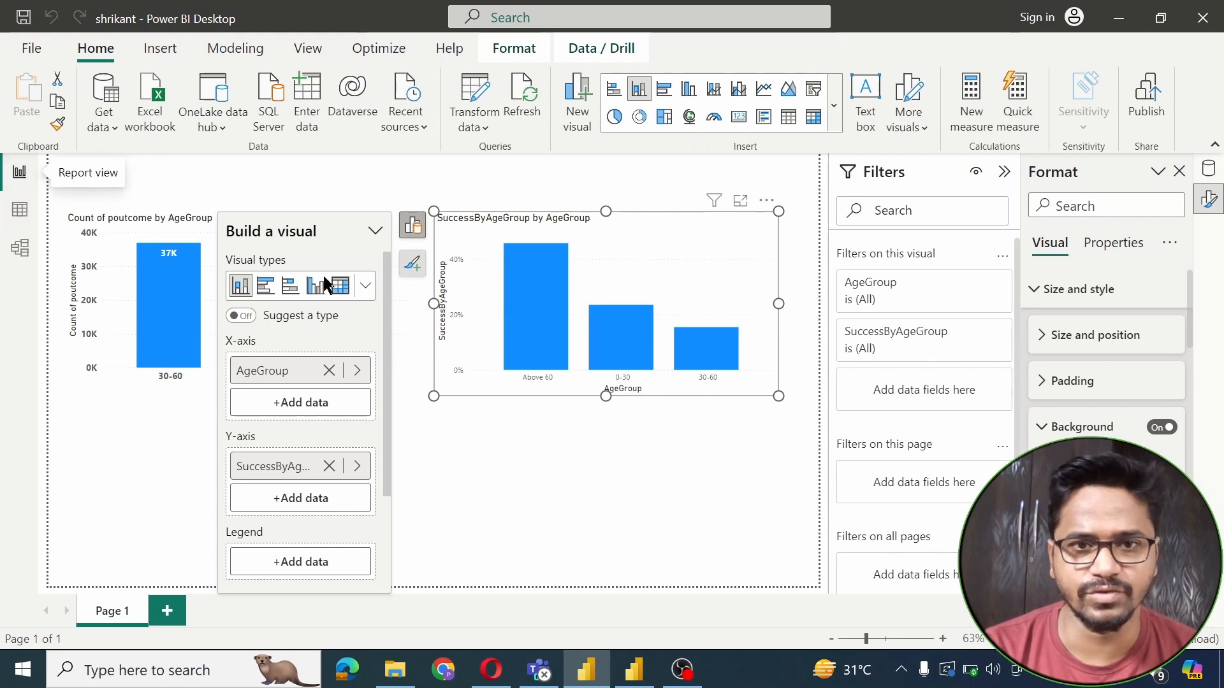
left_click_drag(602, 399, 599, 461)
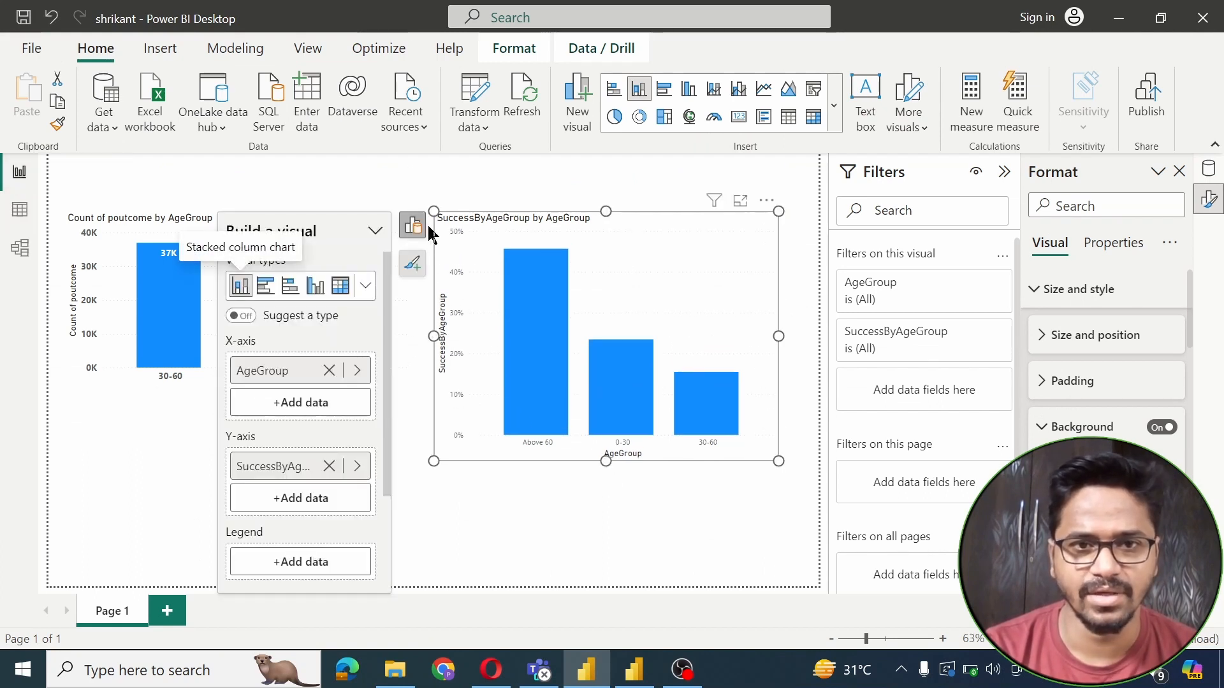
Copy the Count of poutcome chart's formatting with Format painter
left_click(405, 180)
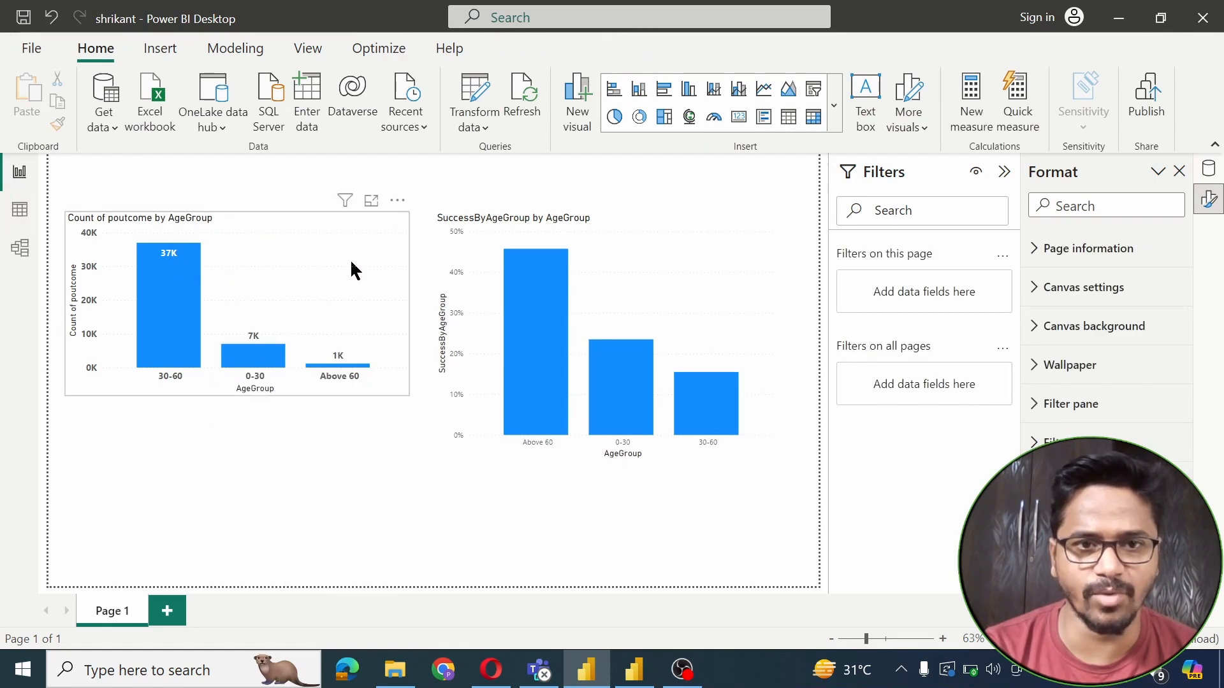
left_click(218, 247)
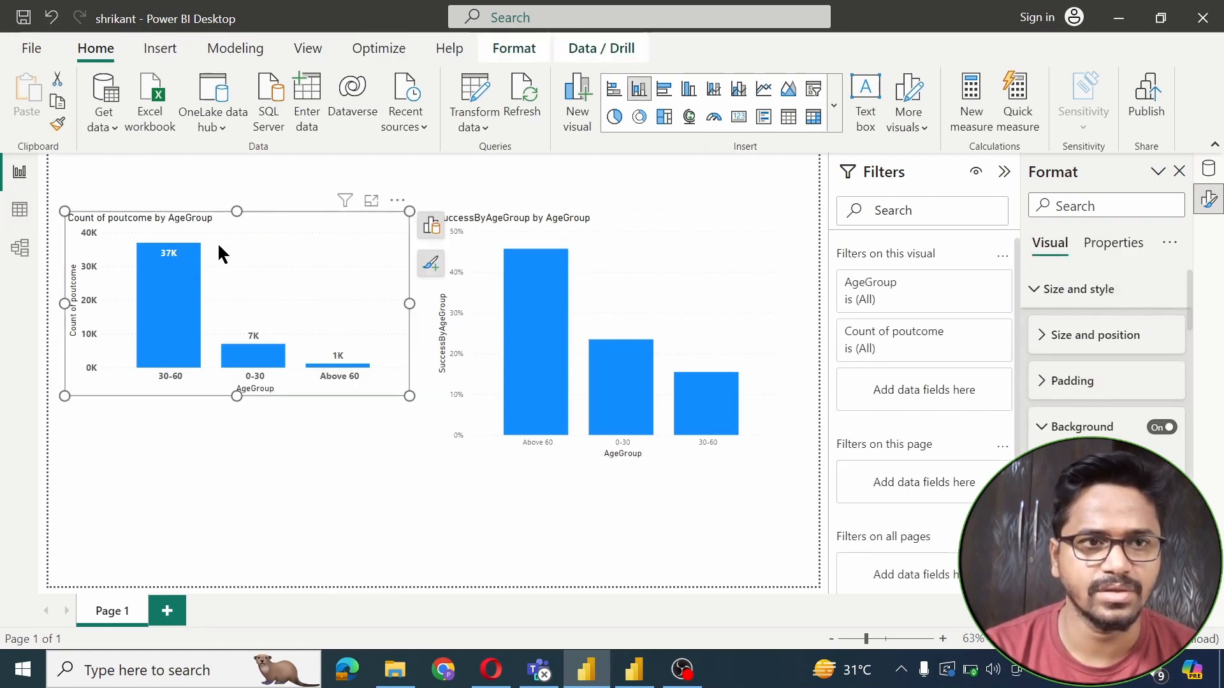
left_click(61, 125)
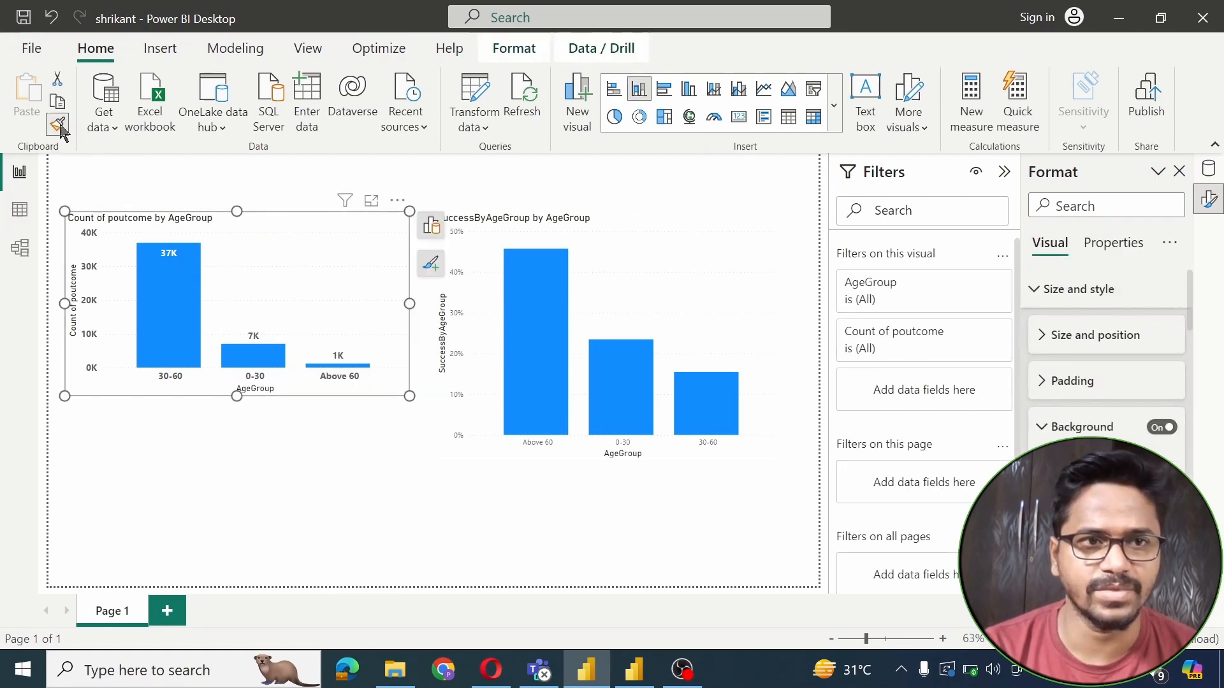
Apply the copied formatting to the success-rate chart so bars show percentage labels like 45.75%
left_click(657, 276)
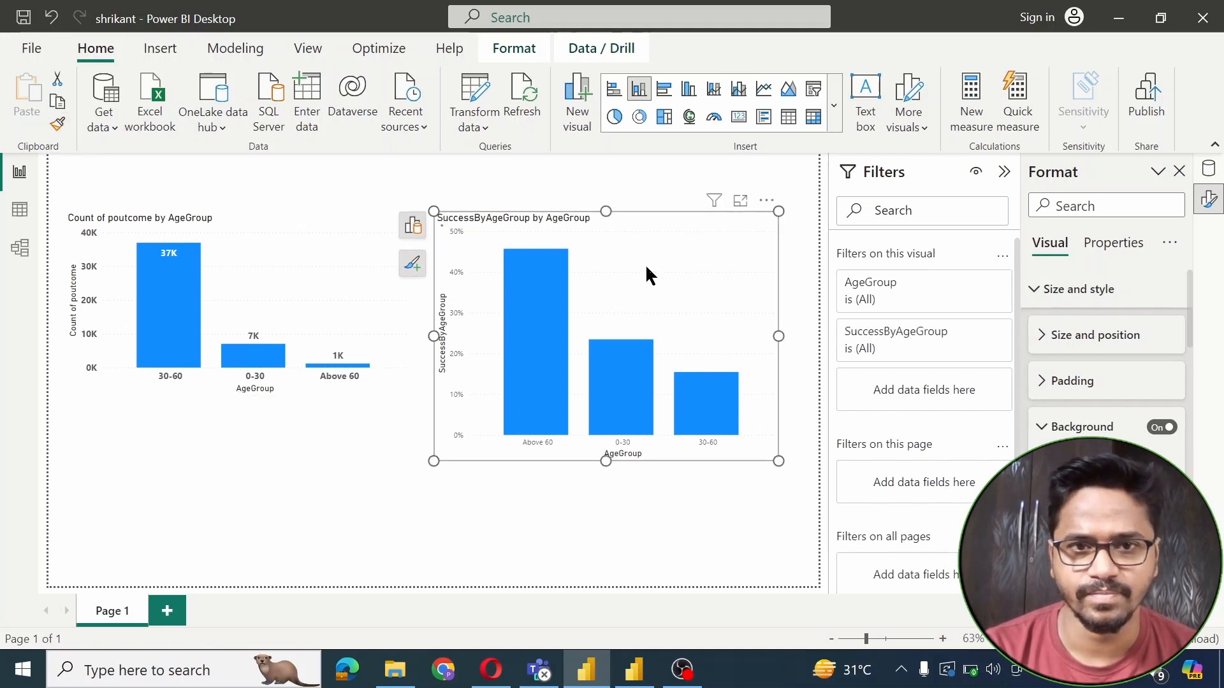
key("Escape")
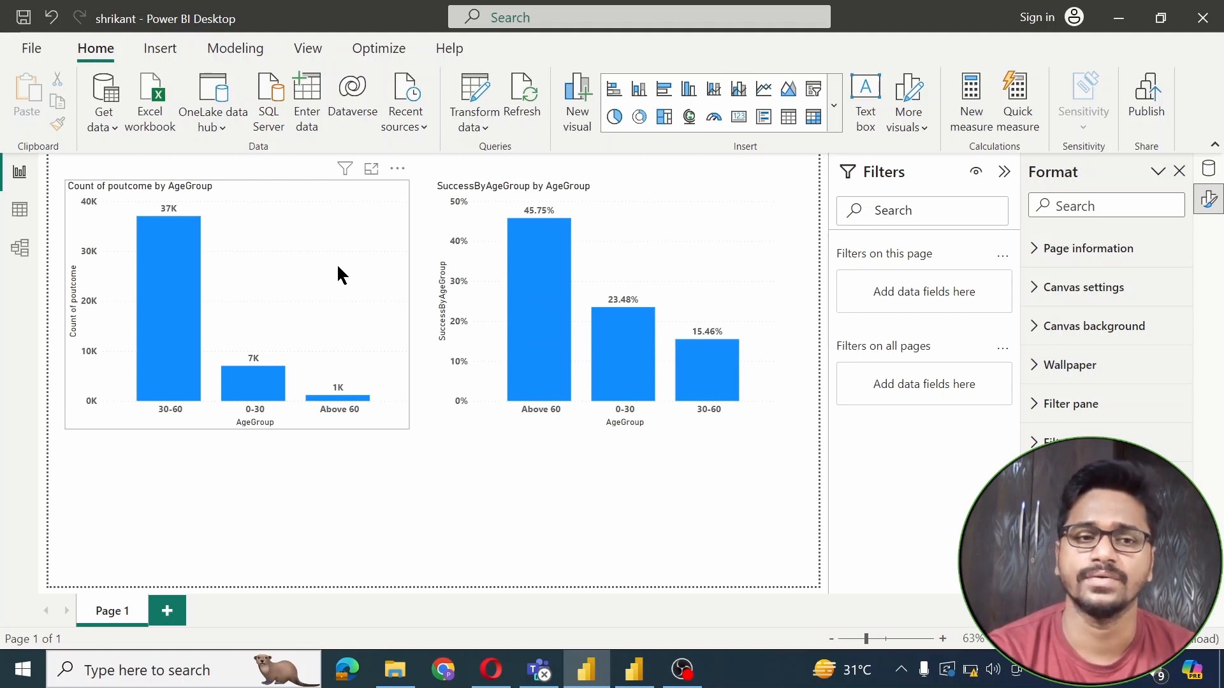
mouse_move(172, 312)
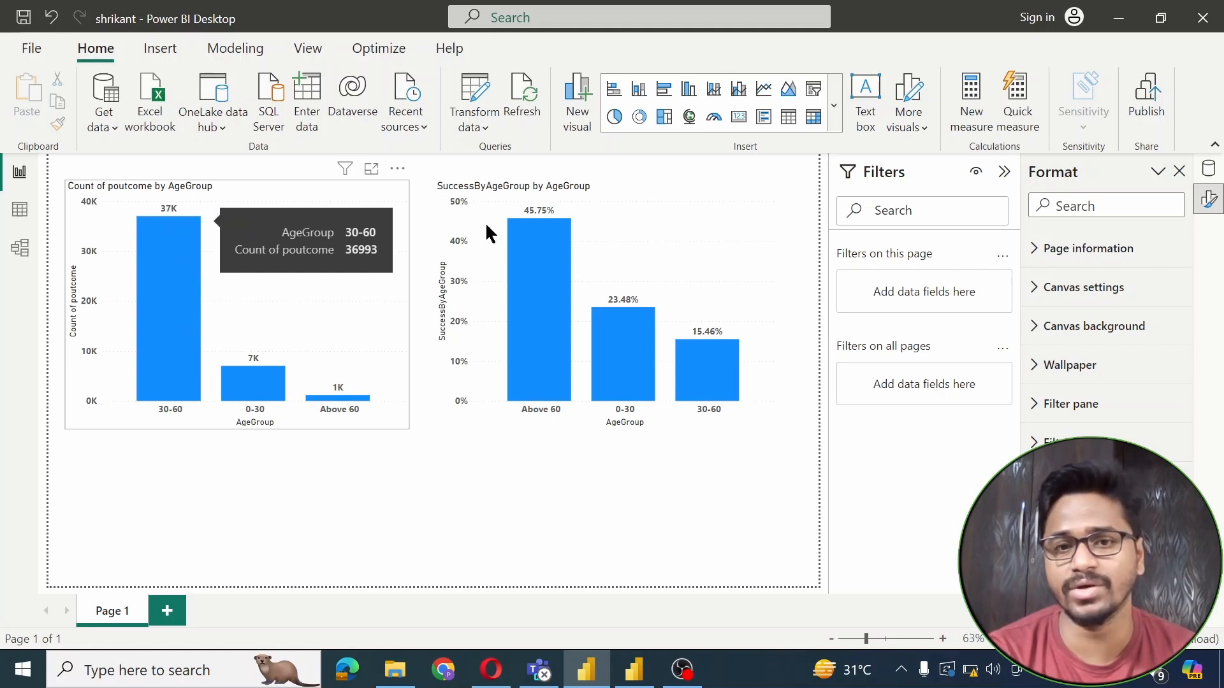
mouse_move(731, 387)
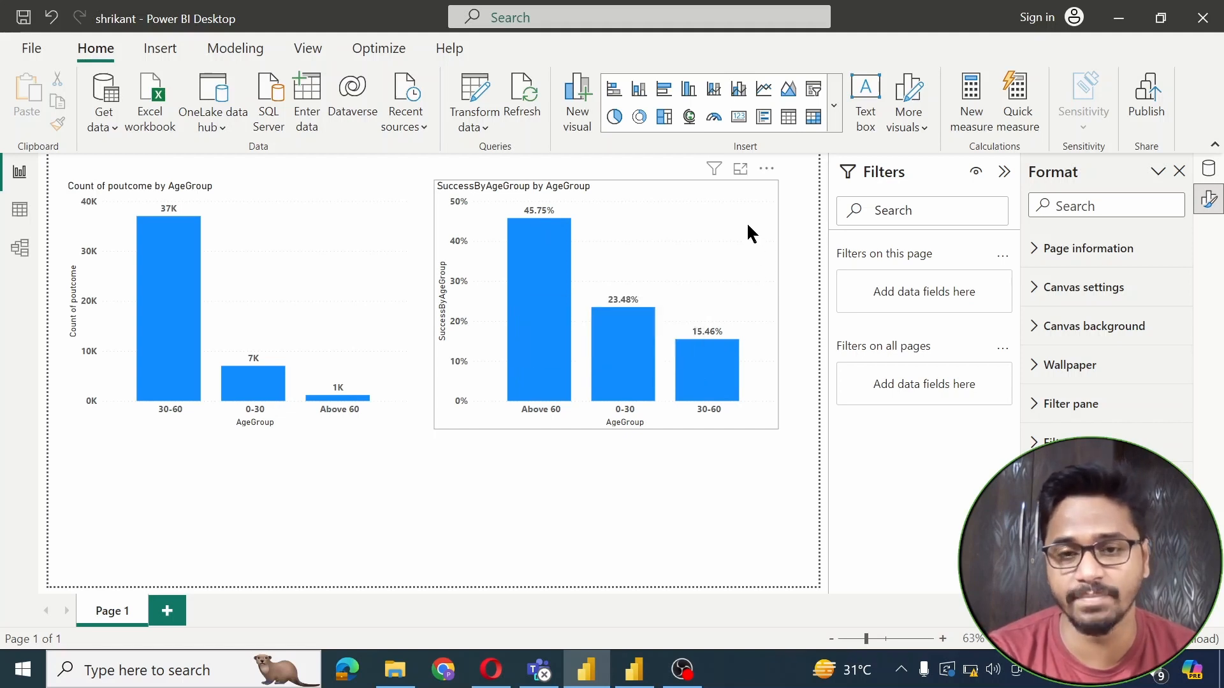
mouse_move(722, 350)
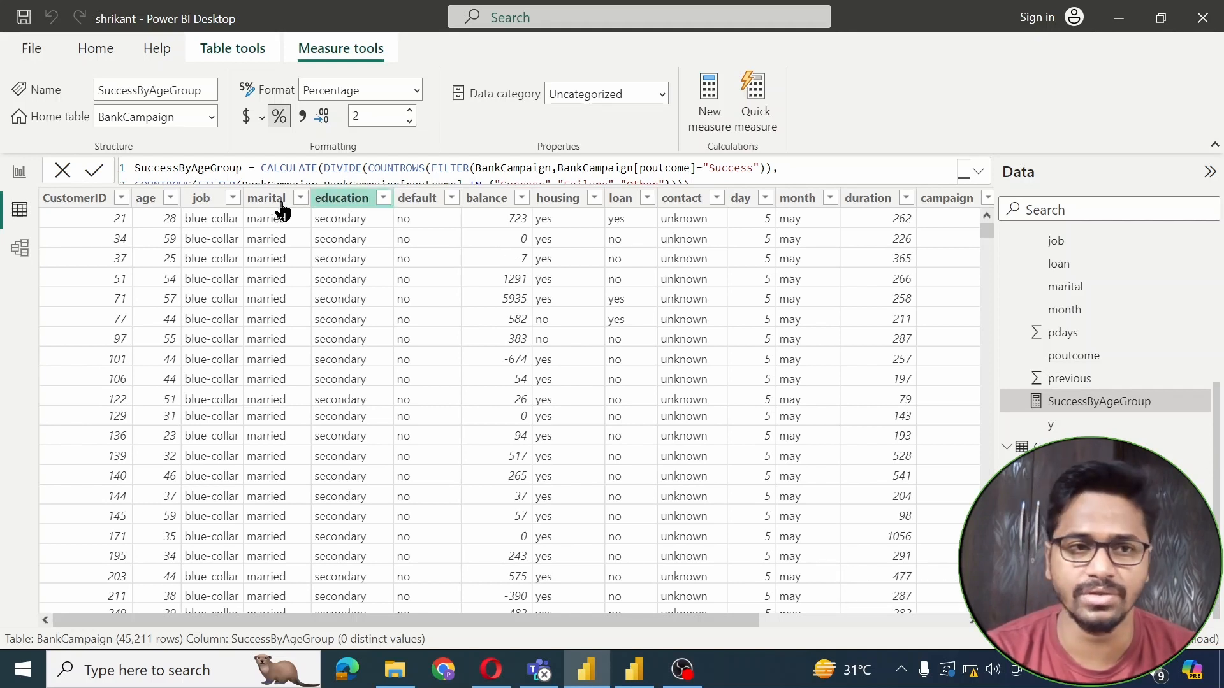
In Table view, take the SuccessByAgeGroup formula and start a new measure in the BankCampaign table
left_click(14, 173)
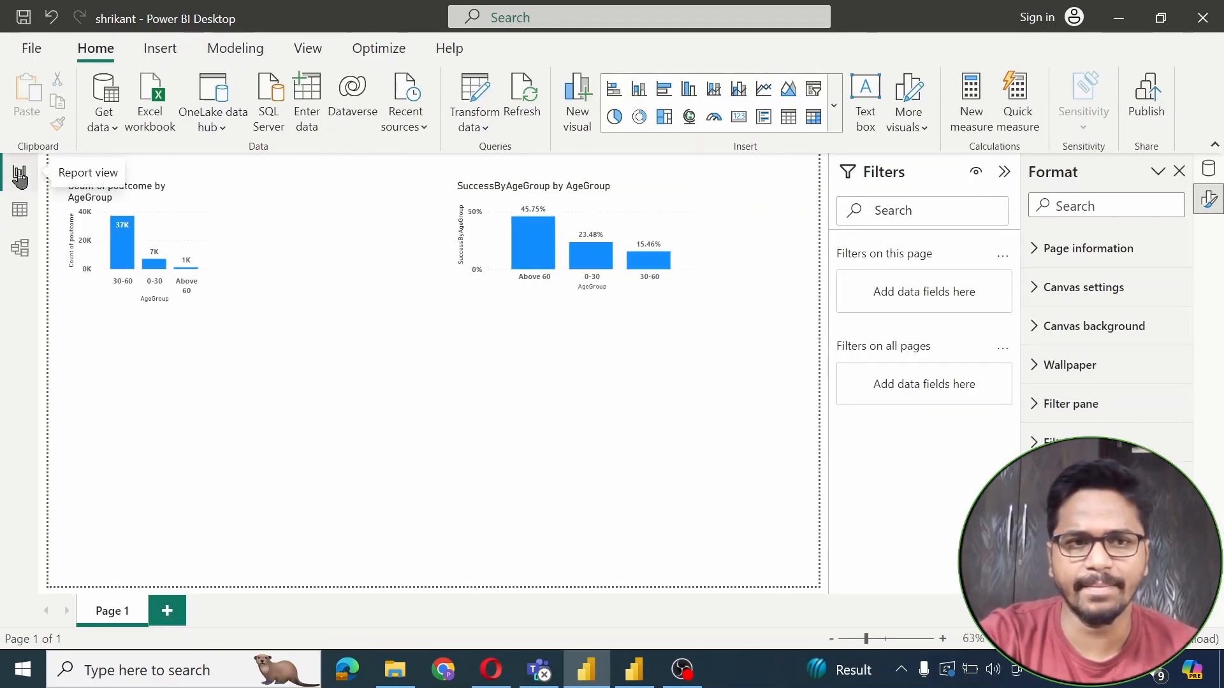
left_click(20, 210)
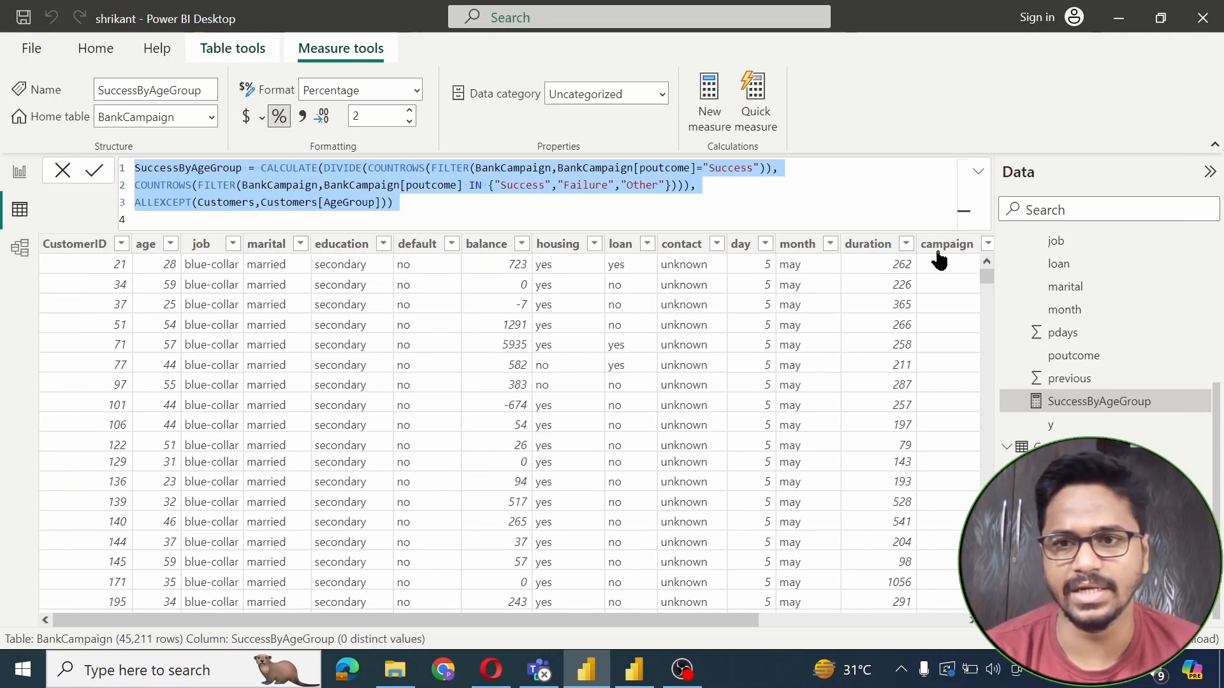
scroll(1122, 319, "up", 3)
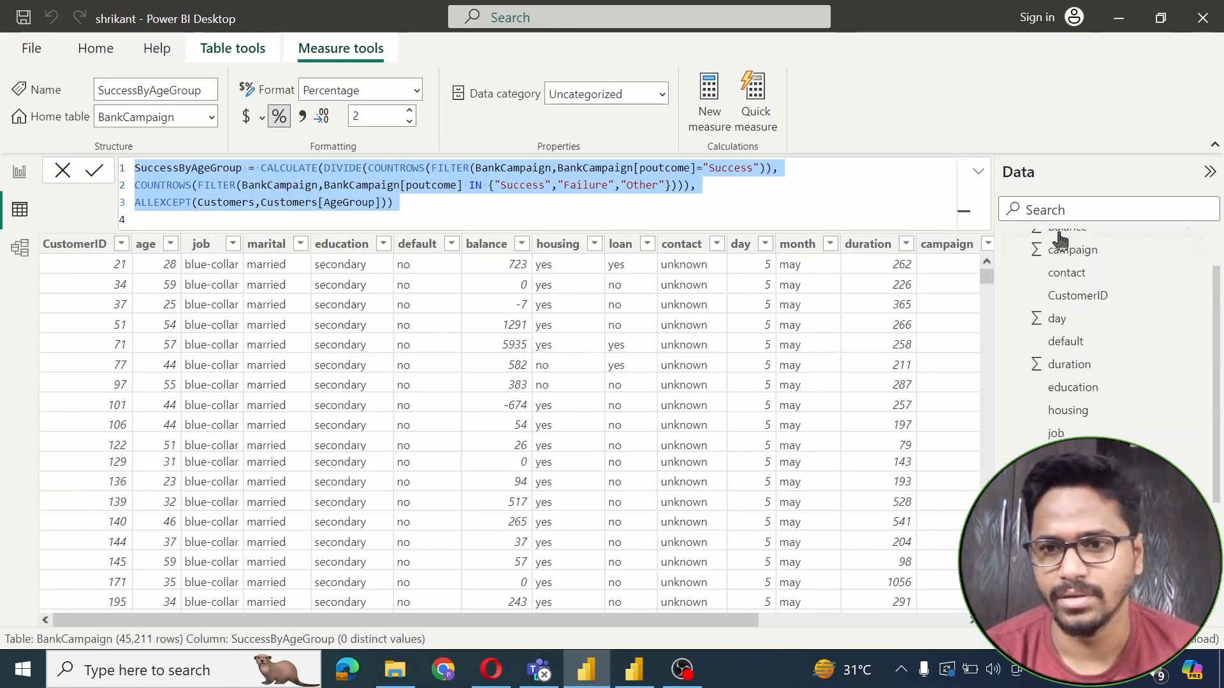
scroll(1084, 252, "up", 2)
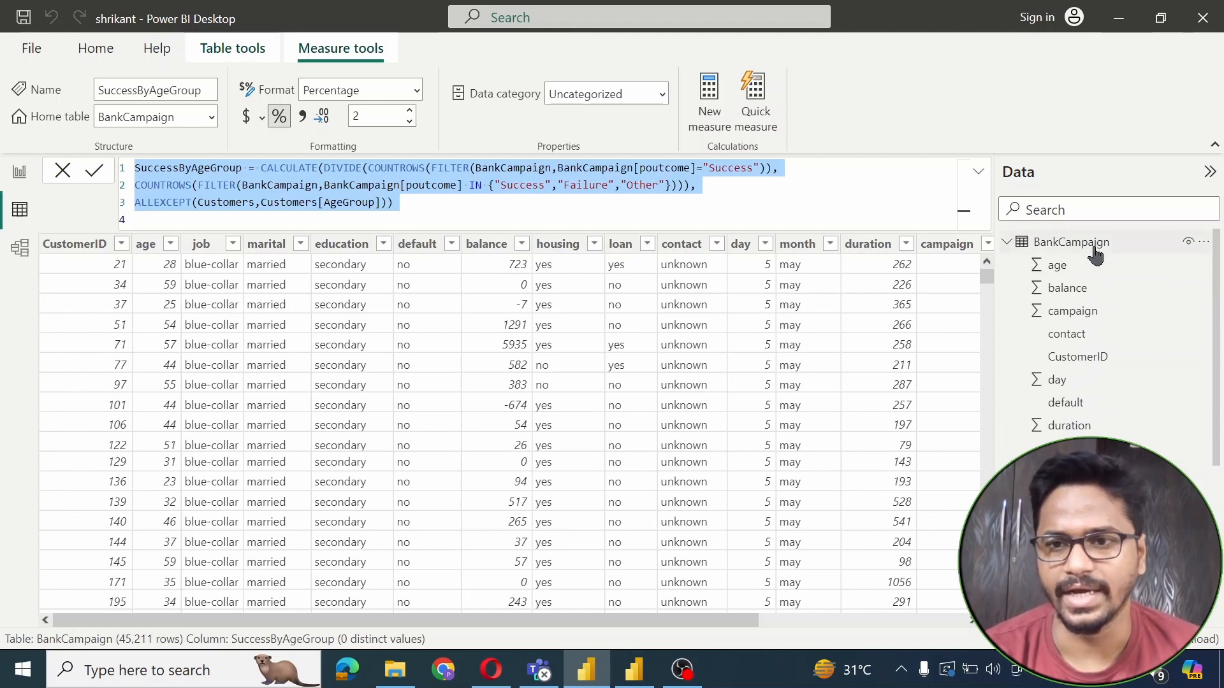
left_click(1094, 250)
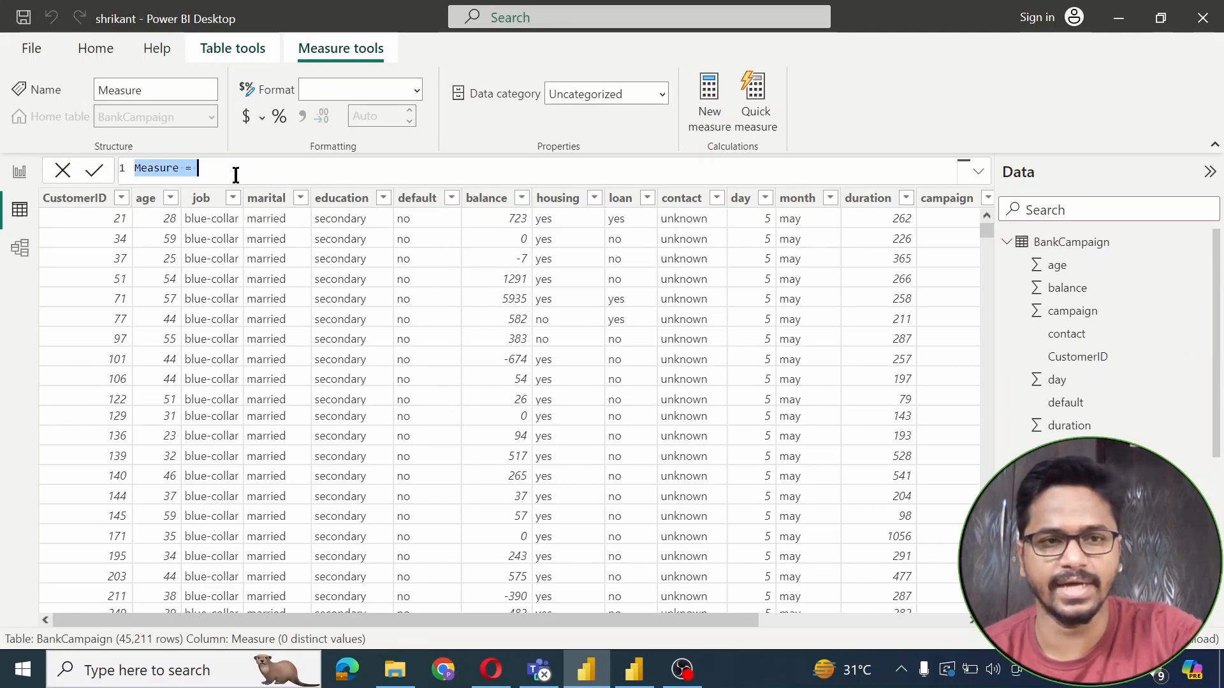
Paste the SuccessByAgeGroup formula into the new measure and rename it SuccessByEducation
type("SuccessByAgeGroup = CALCULATE(DIVIDE(COUNTROWS(FILTER(BankCampaign,BankCampaign[poutcome]=\"Success\")), COUNTROWS(FILTER(BankCampaign,BankCampaign[poutcome] IN {\"Success\",\"Failure\",\"Other\"}))), ALLEXCEPT(Customers,Customers[AgeGroup]))")
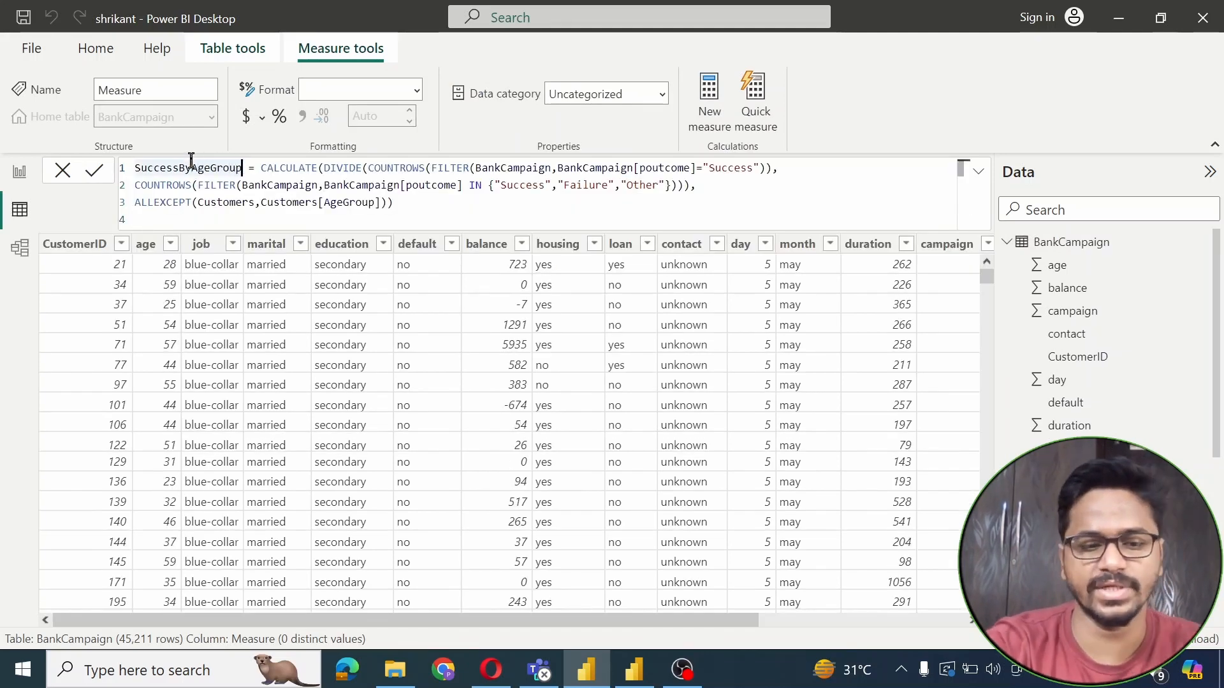
key("BackSpace")
key("BackSpace")
key("BackSpace")
key("BackSpace")
key("BackSpace")
key("BackSpace")
key("BackSpace")
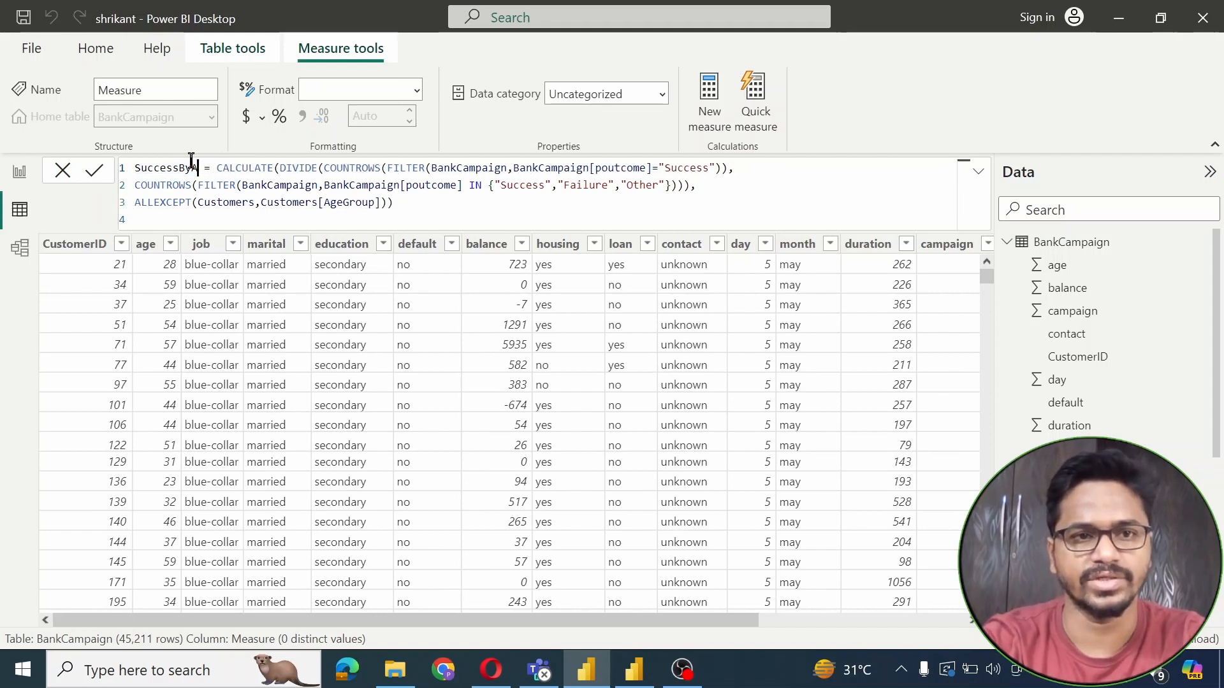
key("BackSpace")
type("Educati")
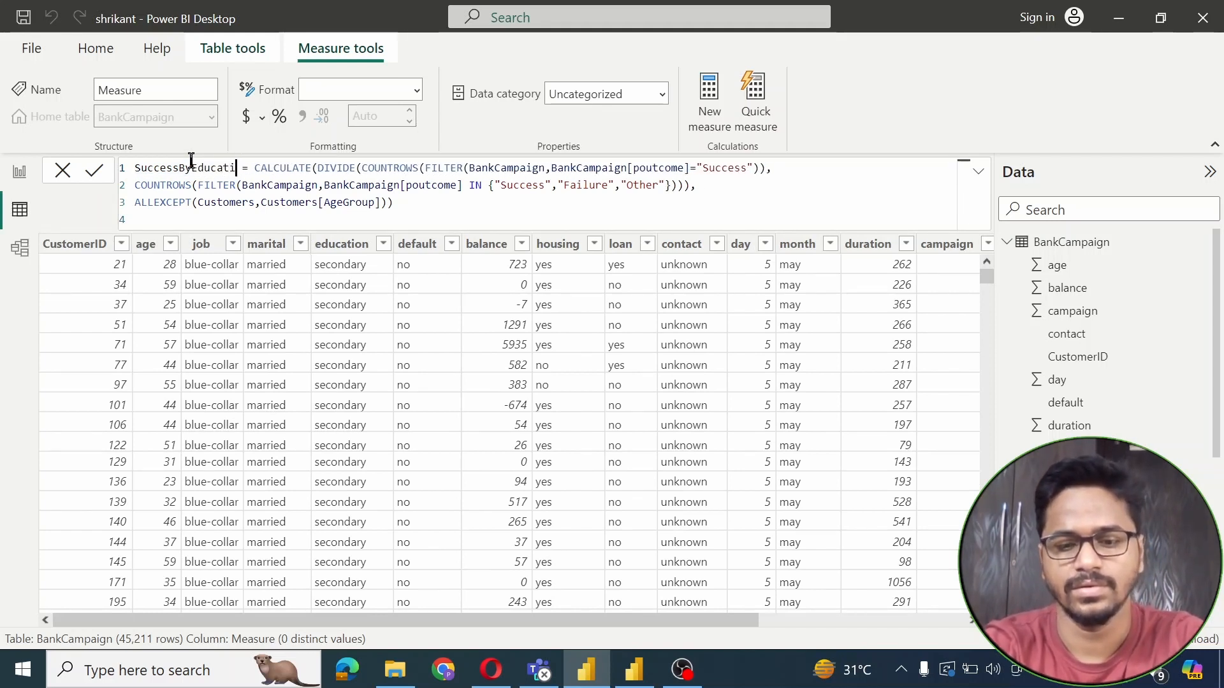
type("on")
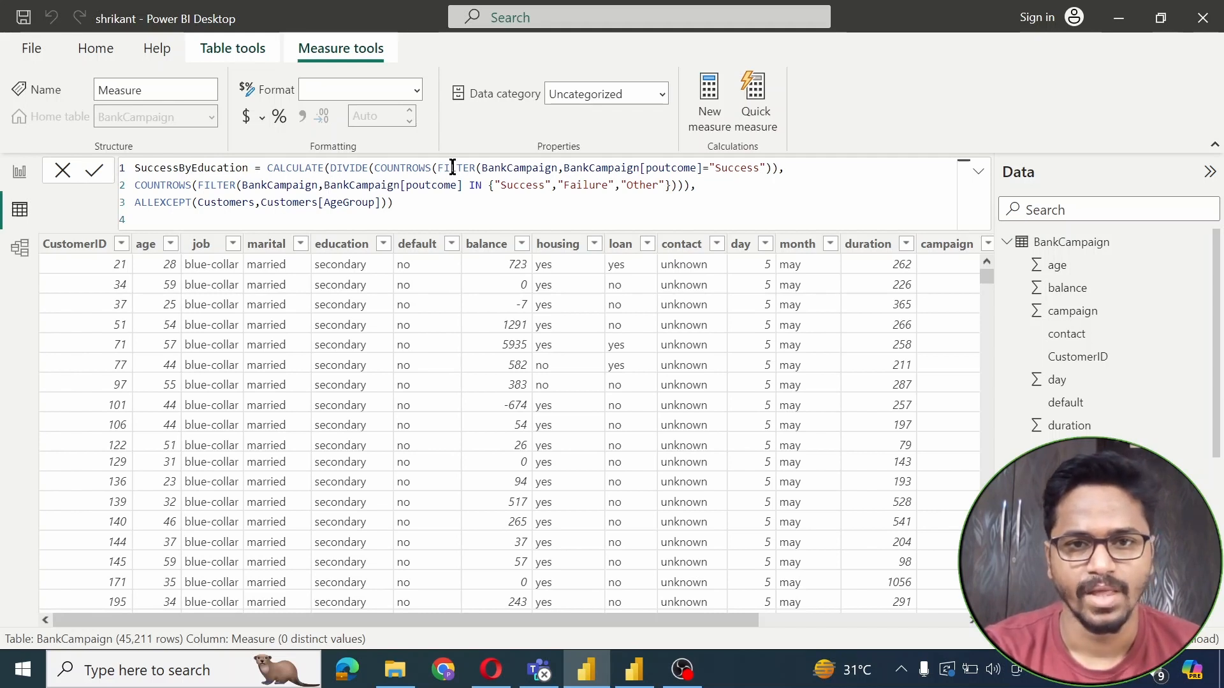
Replace Customers[AgeGroup] with Customers[education] in ALLEXCEPT and commit the measure
double_click(344, 203)
key("Right")
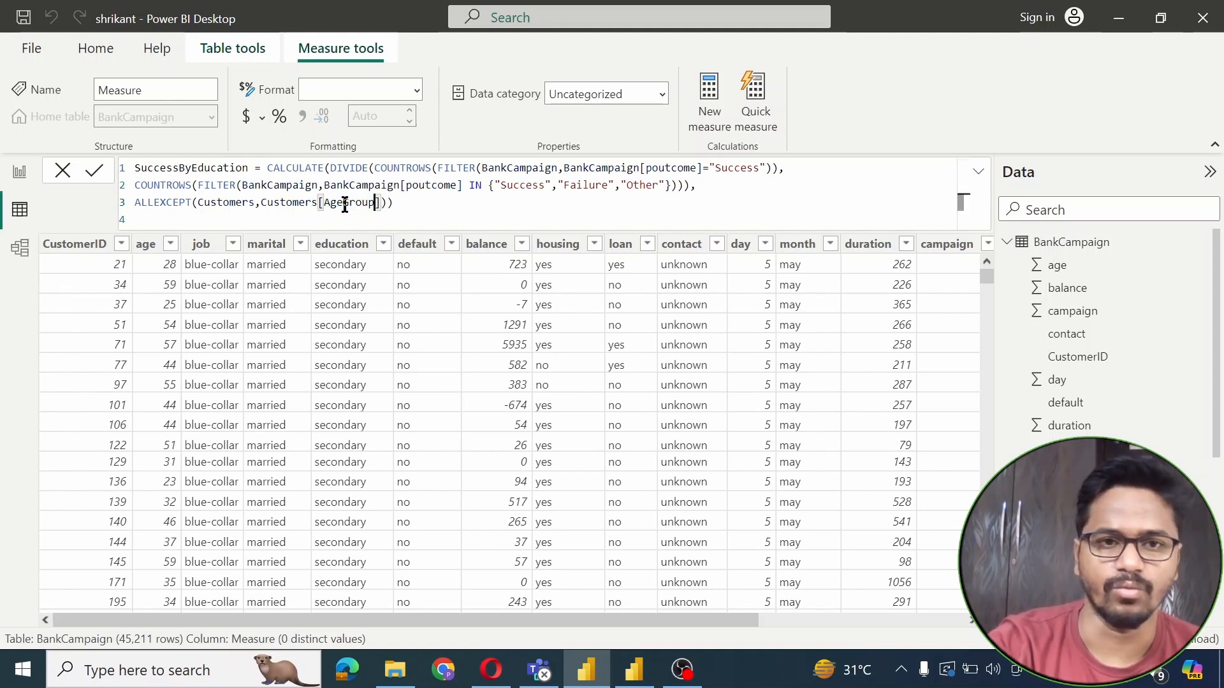
key("Delete")
key("Delete")
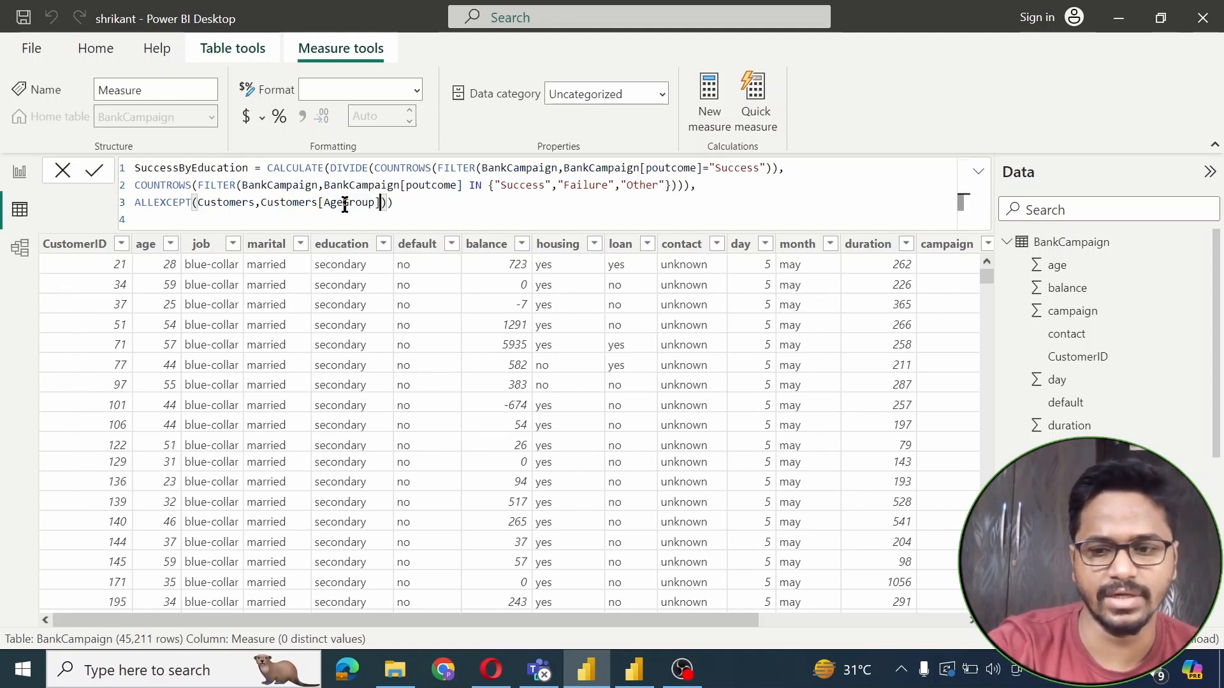
key("BackSpace")
key("BackSpace")
key("BackSpace")
key("BackSpace")
key("BackSpace")
key("BackSpace")
key("BackSpace")
key("BackSpace")
key("BackSpace")
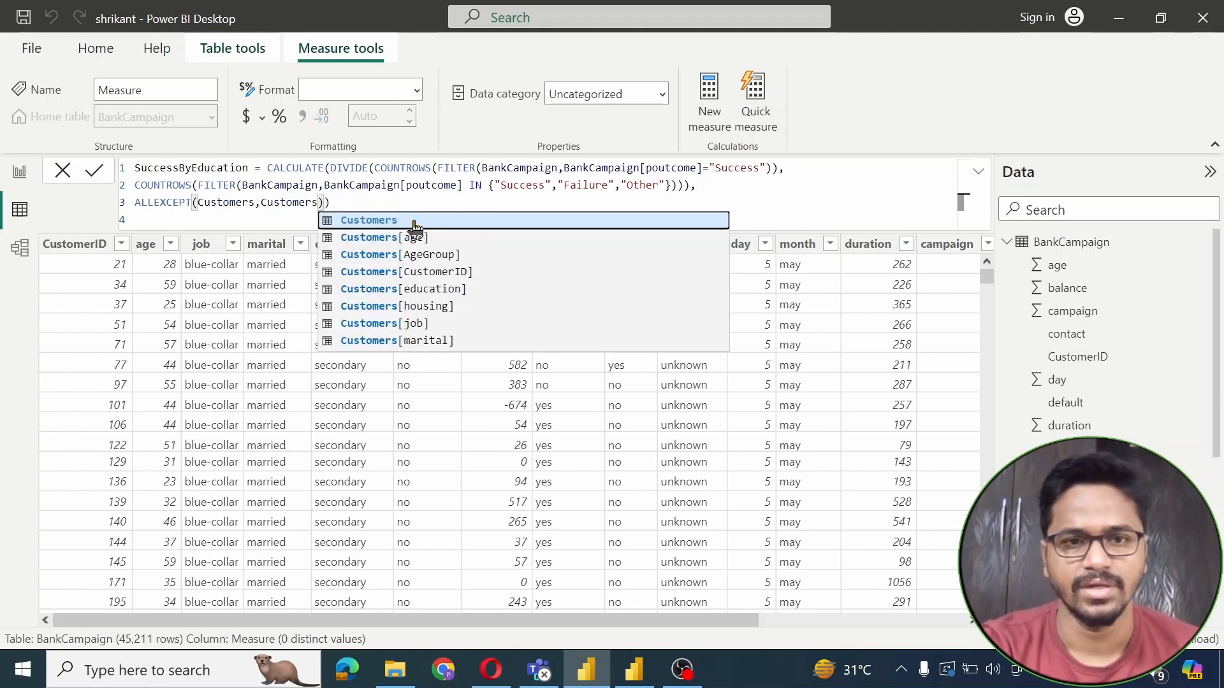
left_click(433, 288)
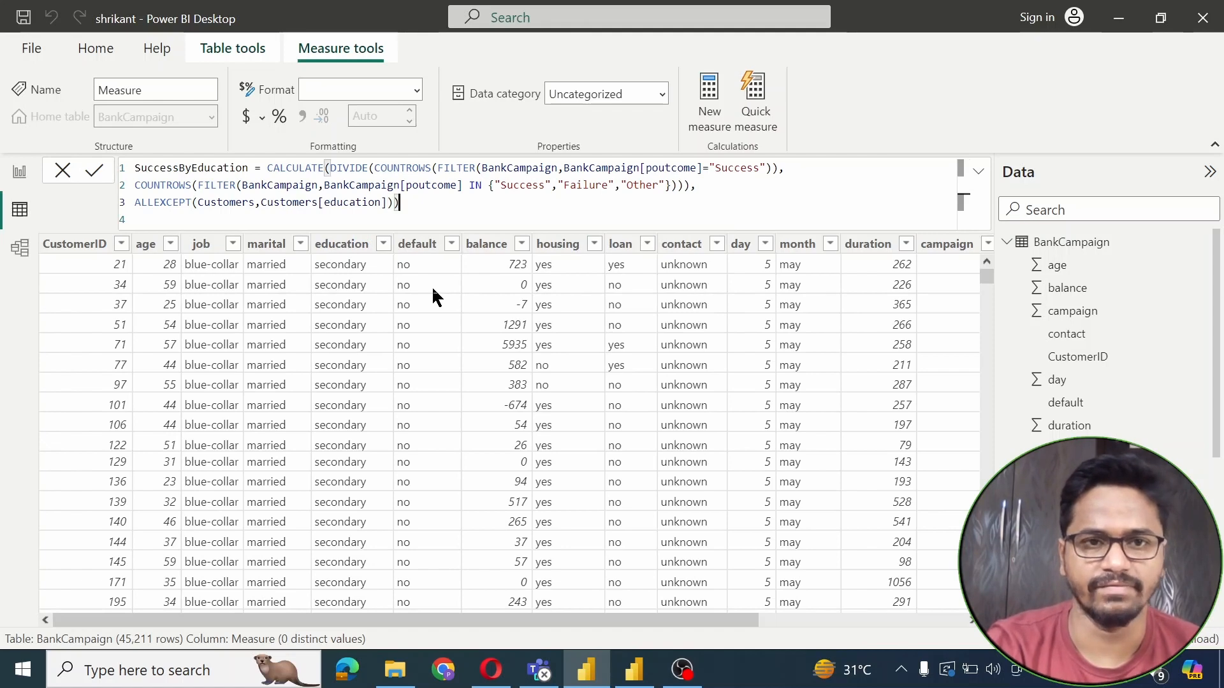
key("Return")
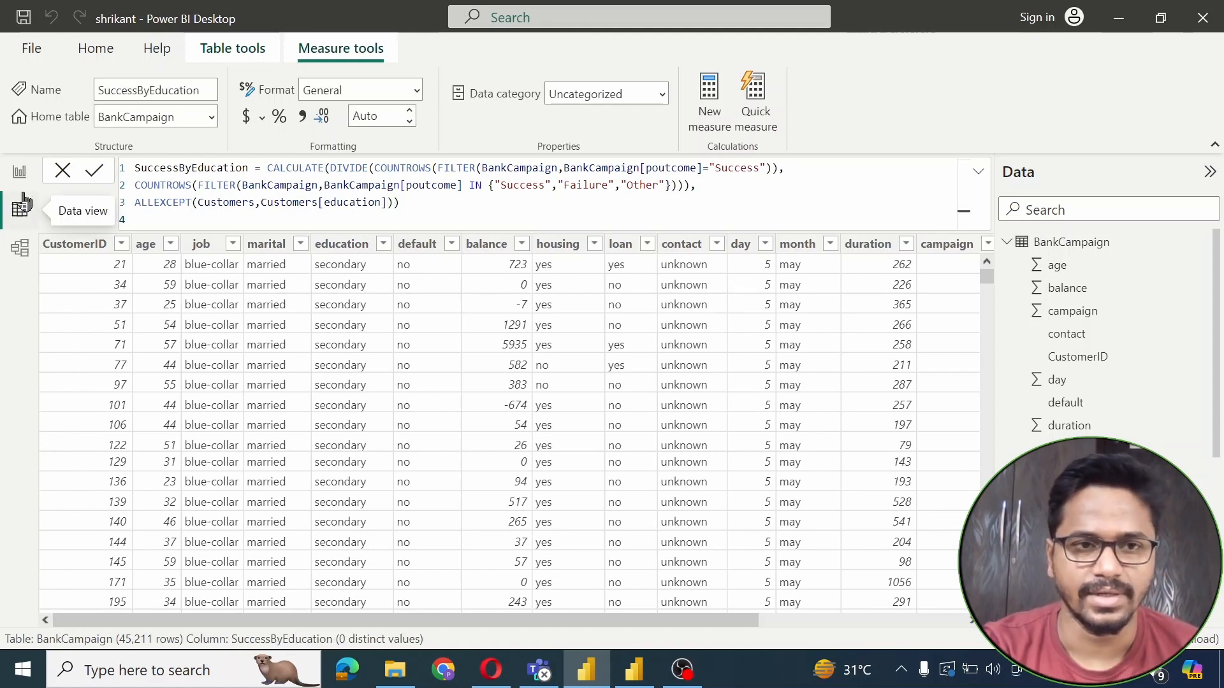
In Report view, make the SuccessByAgeGroup chart taller and move it to the lower left
left_click(19, 171)
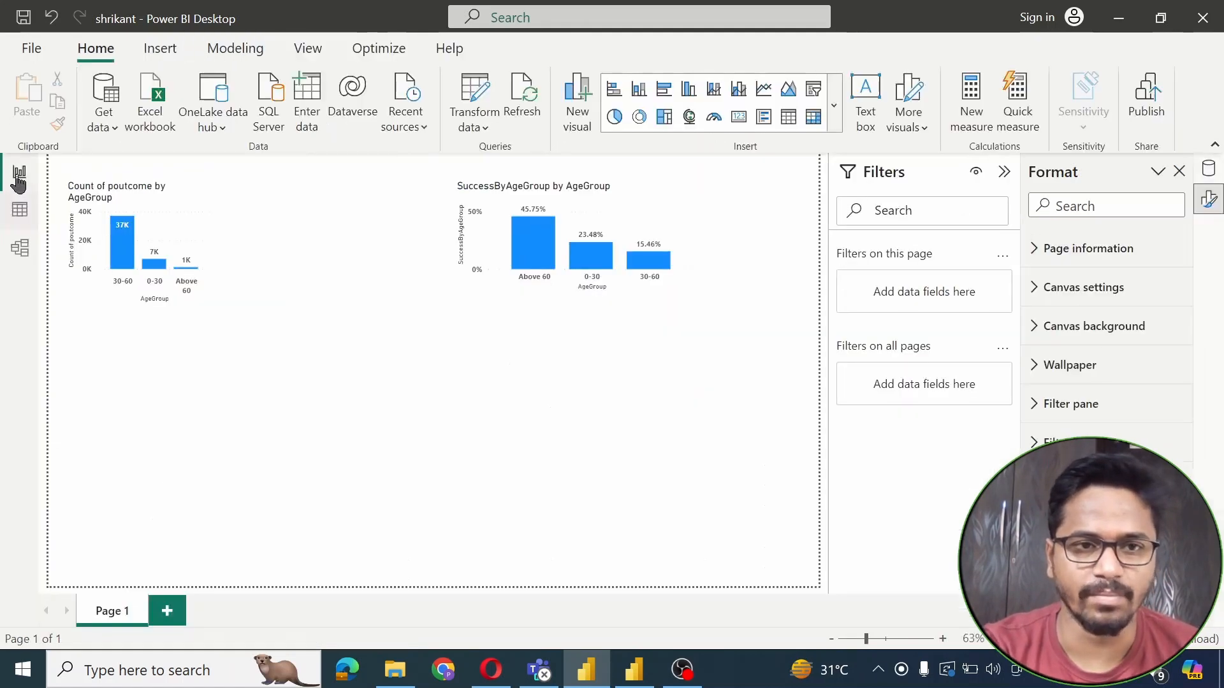
left_click(484, 270)
left_click_drag(576, 295, 582, 357)
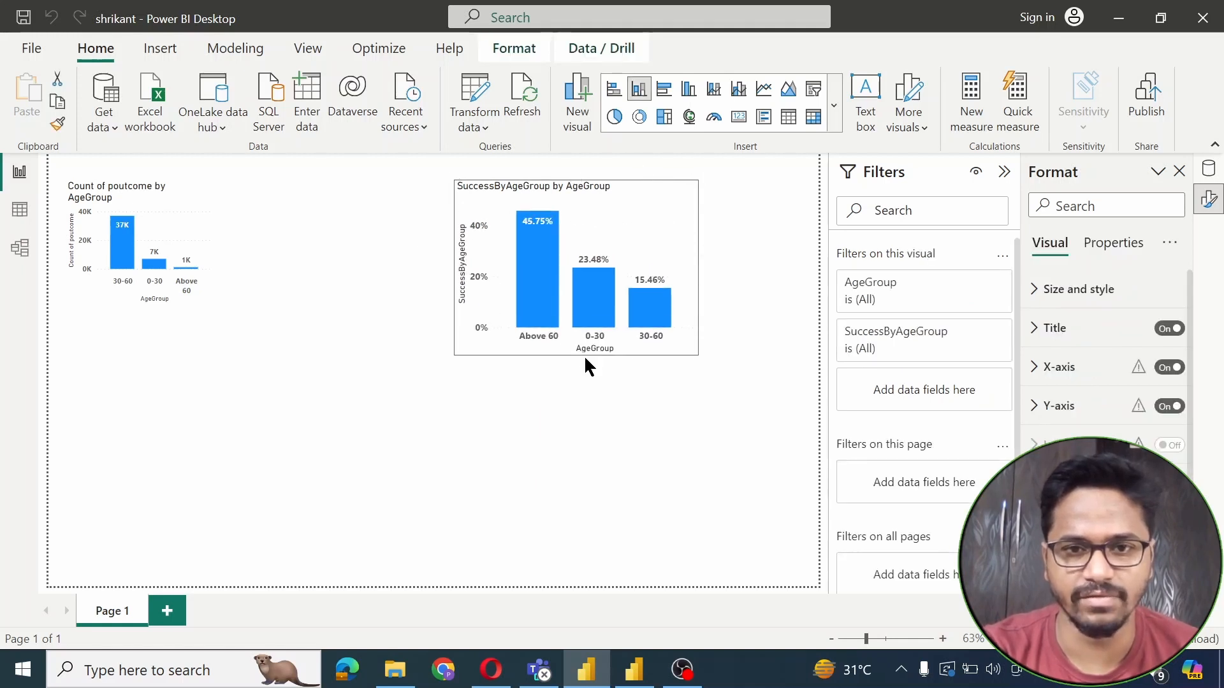
left_click(557, 426)
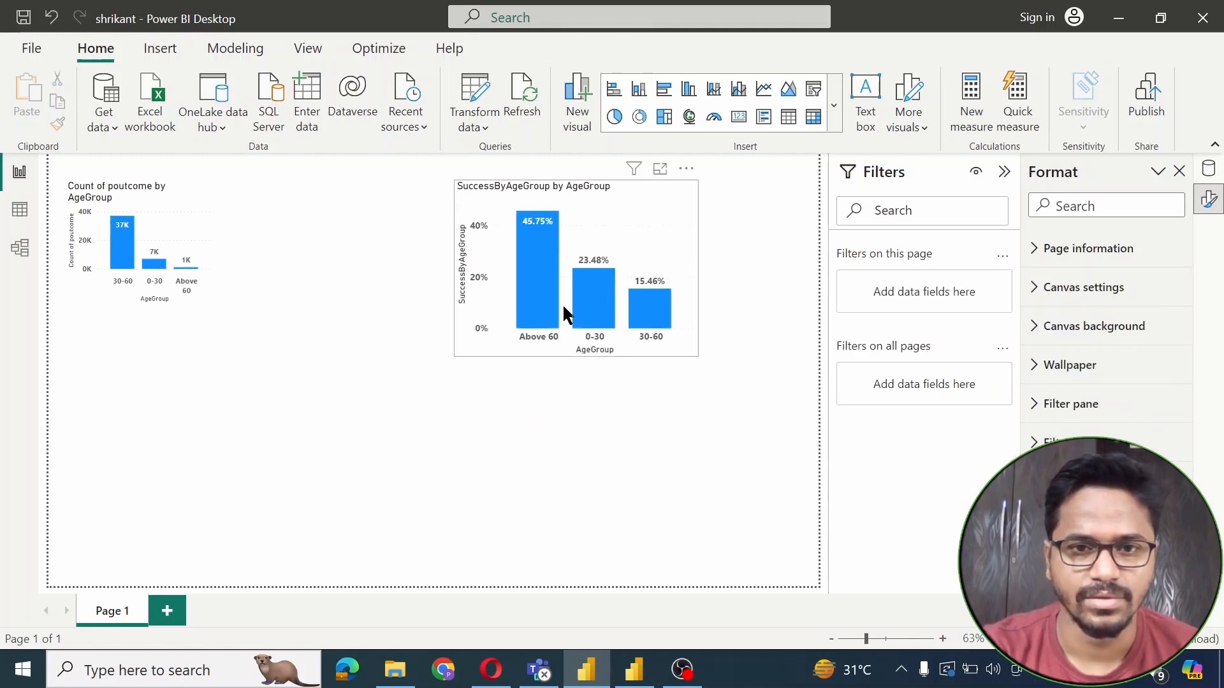
left_click_drag(566, 316, 177, 534)
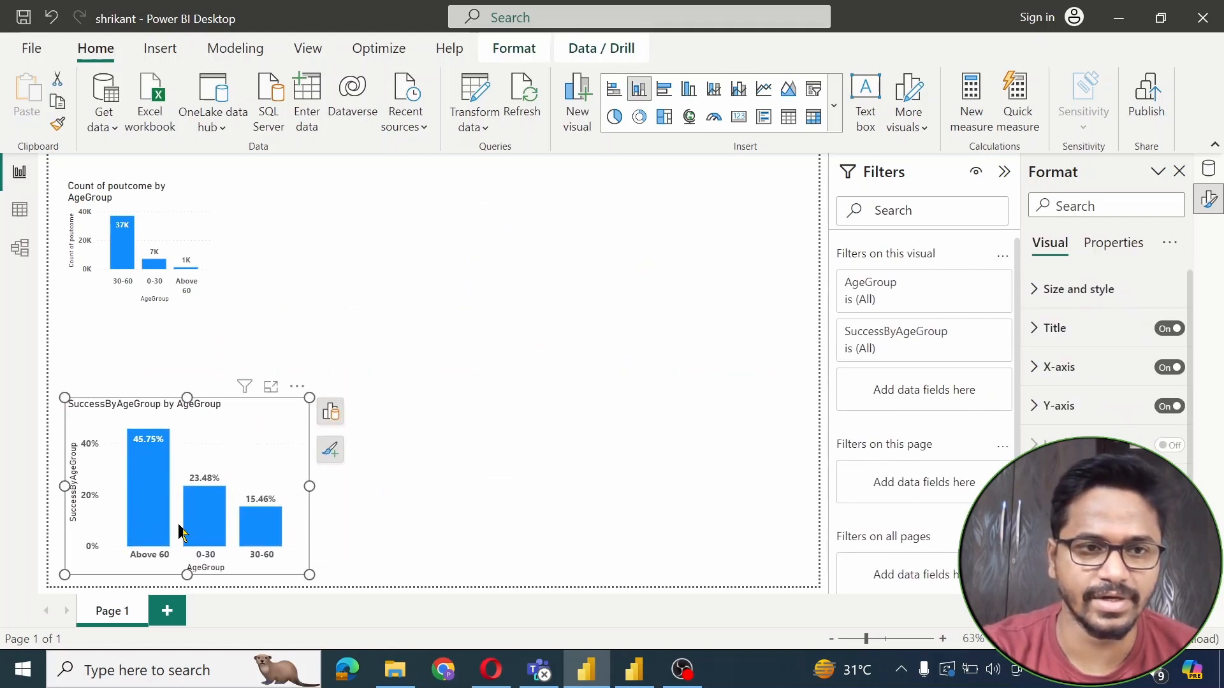
Delete the Count of poutcome chart from the report page
left_click(141, 249)
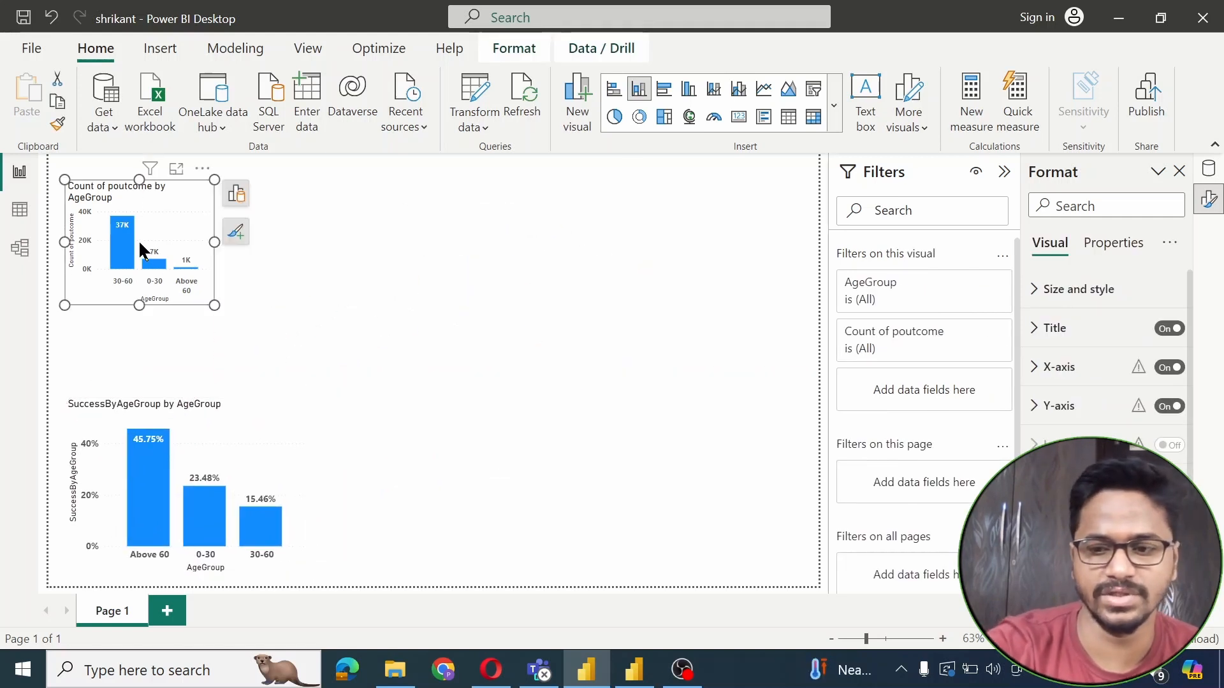
key("Delete")
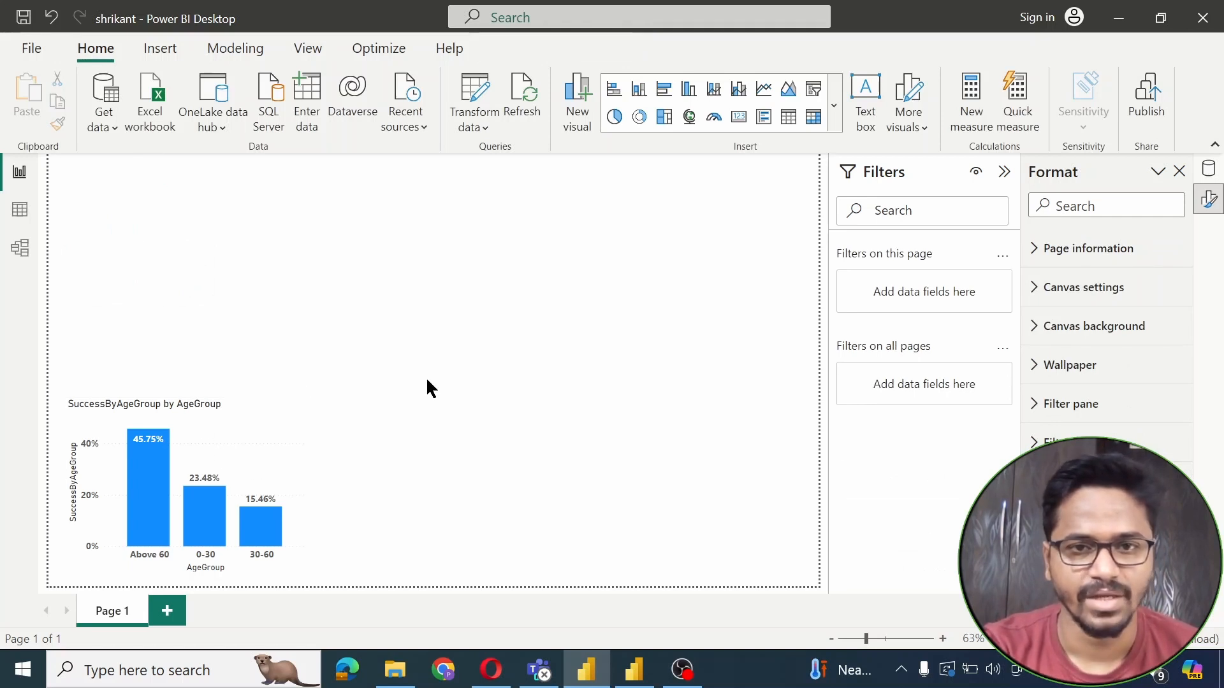
left_click_drag(426, 381, 836, 104)
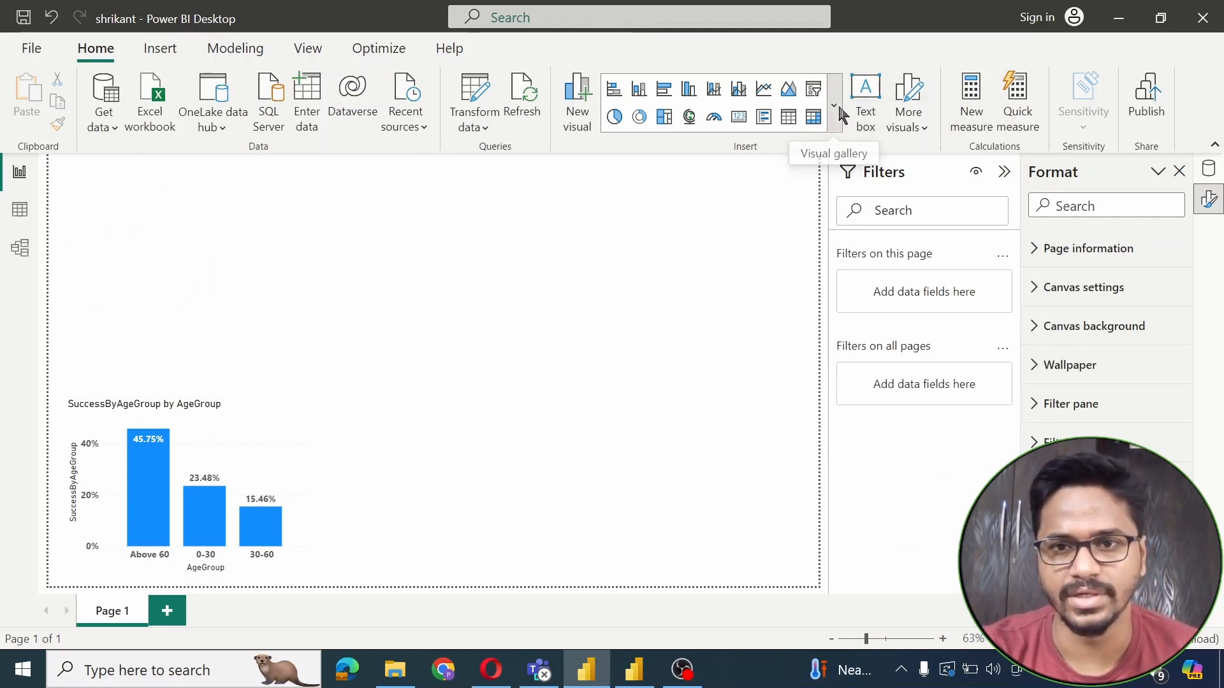
Insert a column chart with education on the X-axis and SuccessByEducation on the Y-axis
left_click(835, 105)
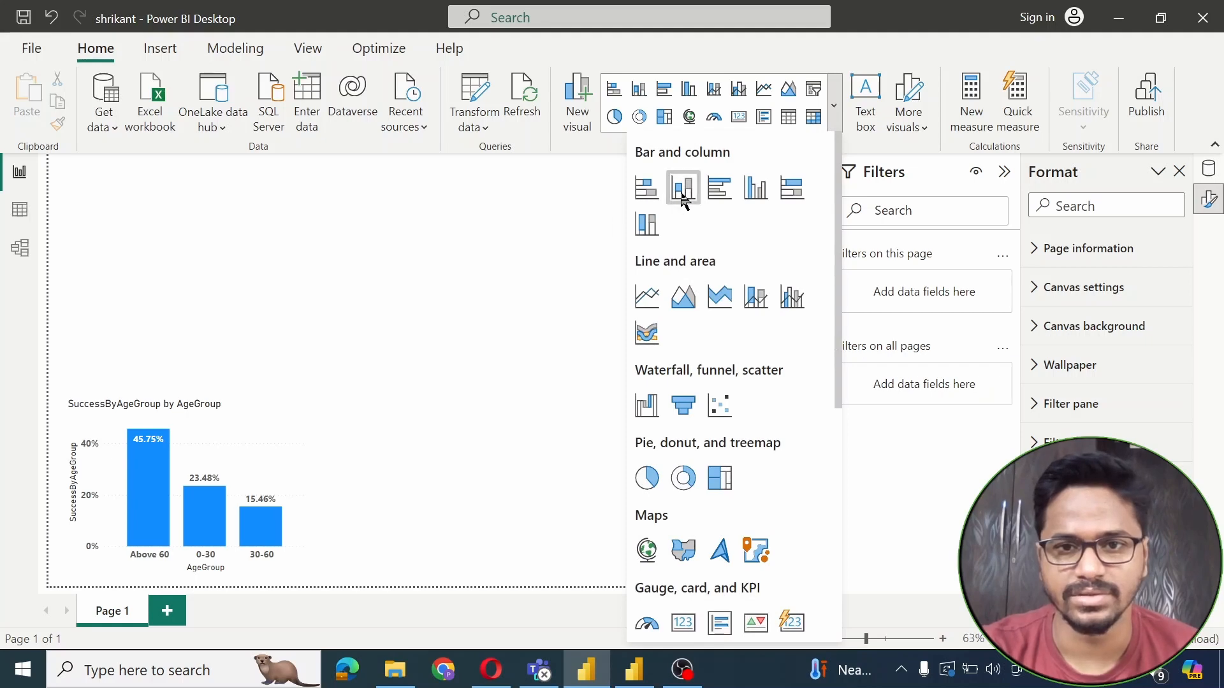
left_click(688, 189)
left_click_drag(252, 251, 623, 430)
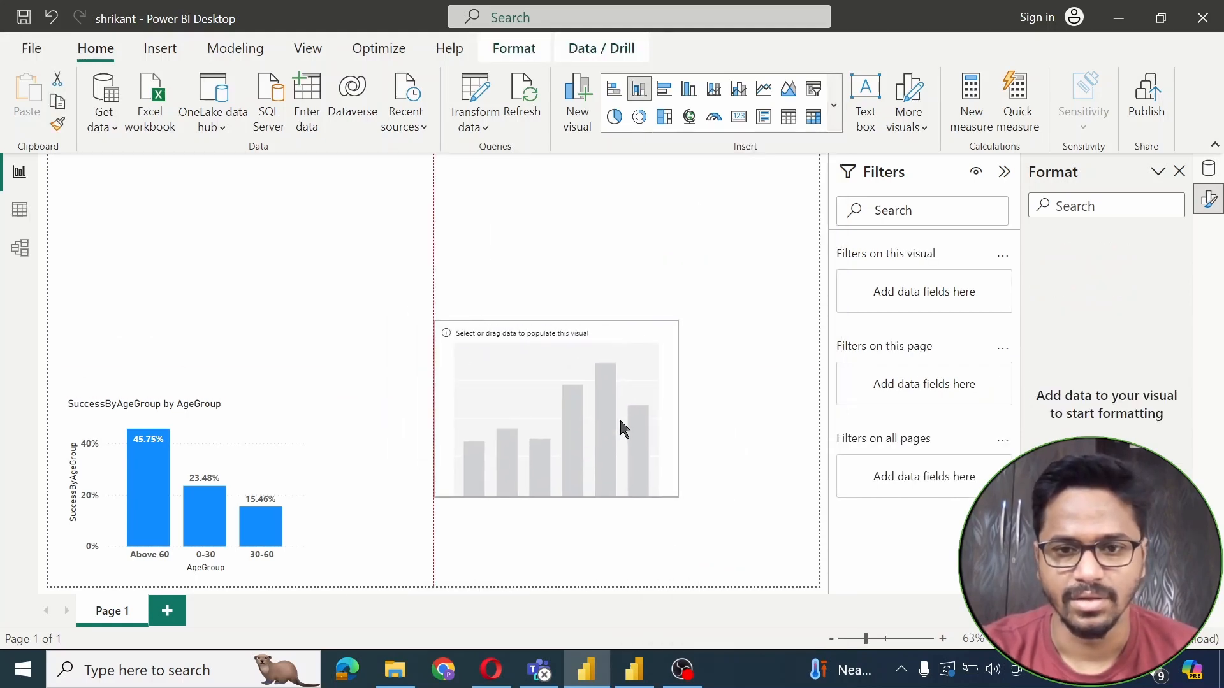
left_click(300, 478)
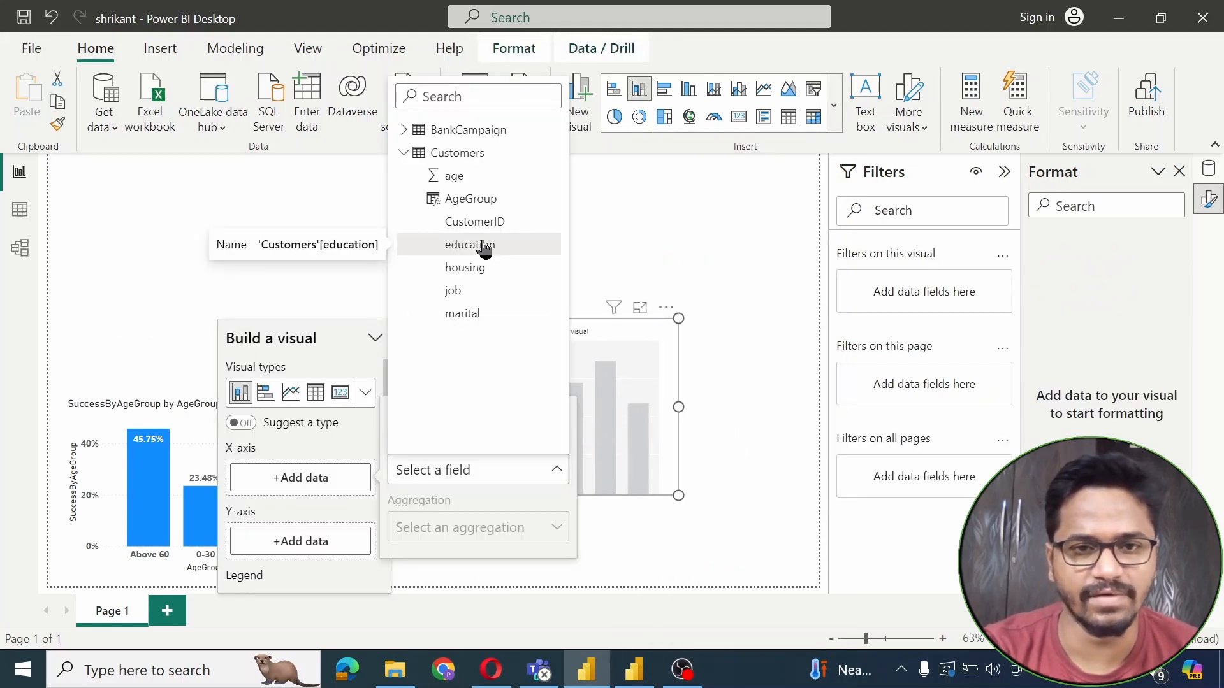
left_click(485, 245)
left_click(405, 174)
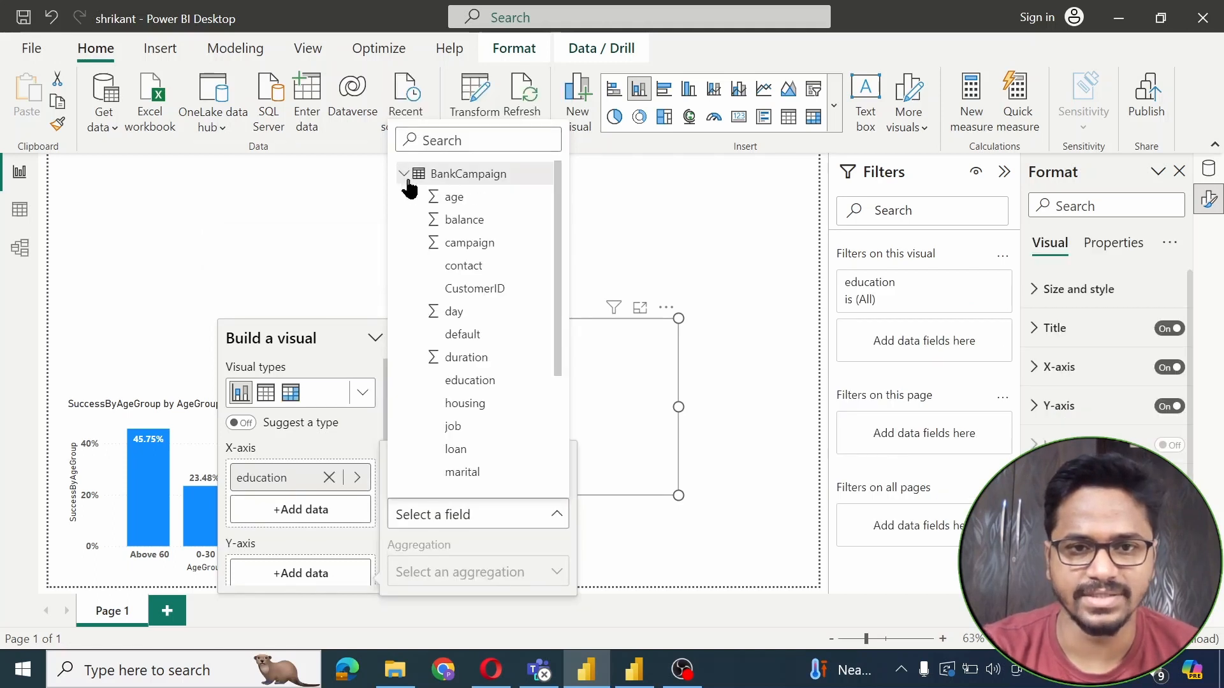
left_click_drag(557, 285, 531, 396)
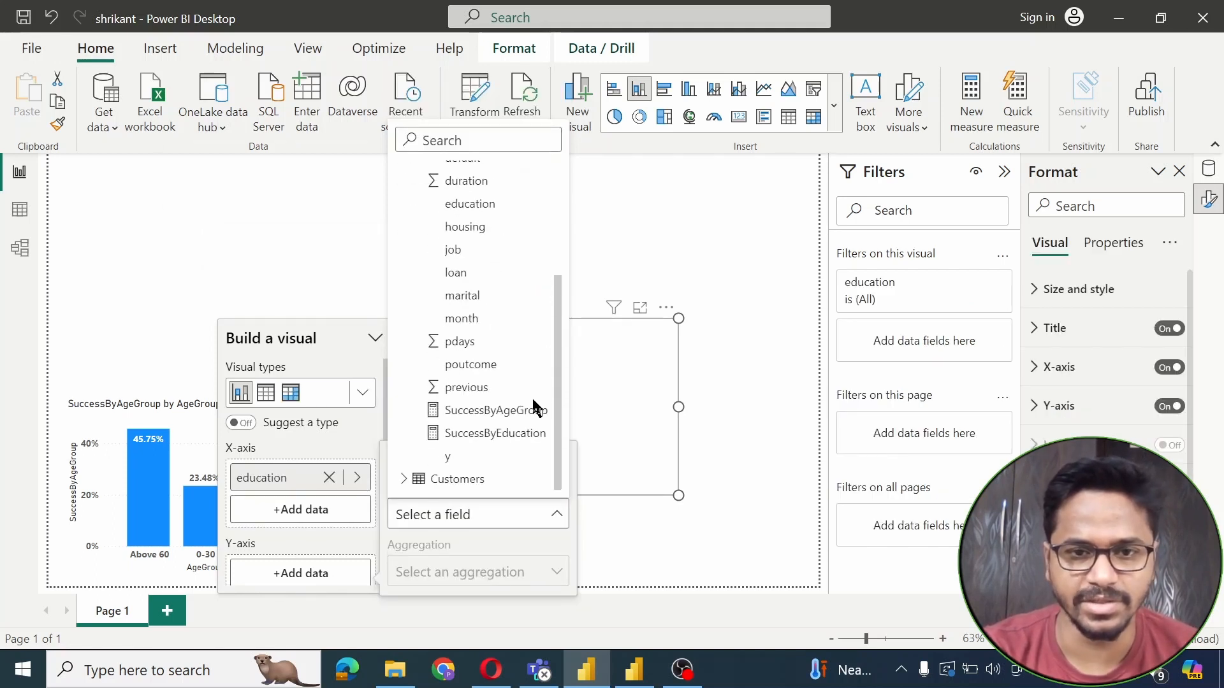
left_click(501, 436)
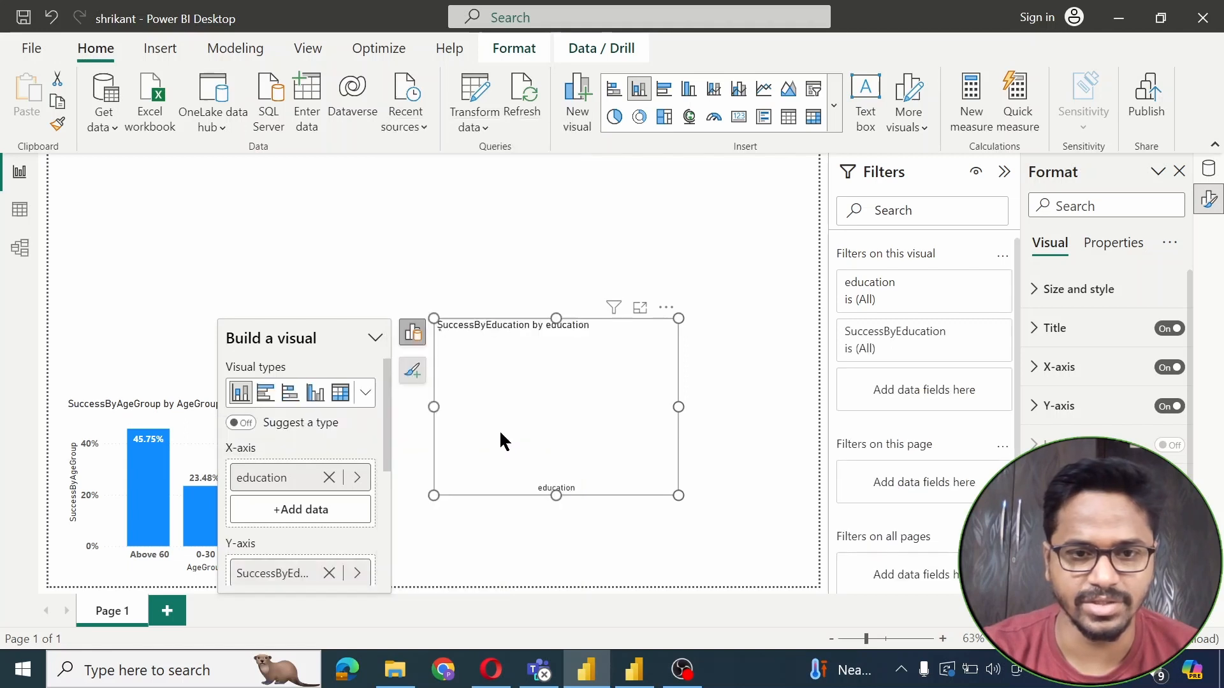
Position the education chart slightly right and down, beside the age group chart
left_click(746, 236)
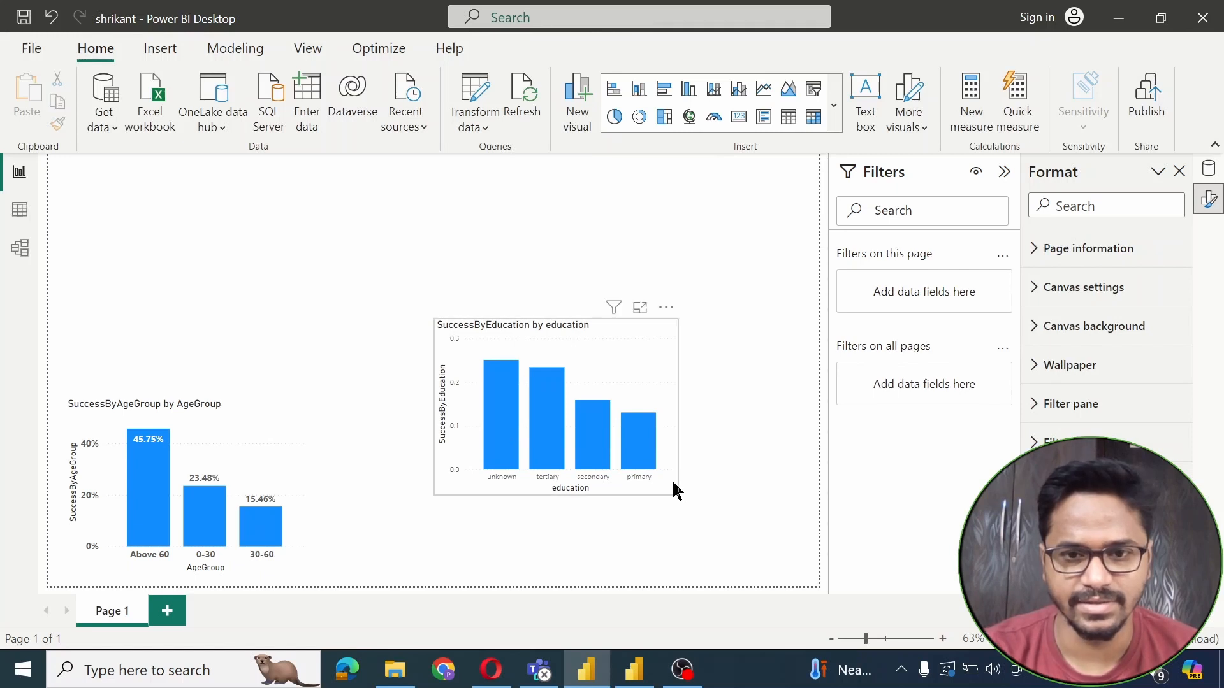
left_click_drag(667, 479, 684, 512)
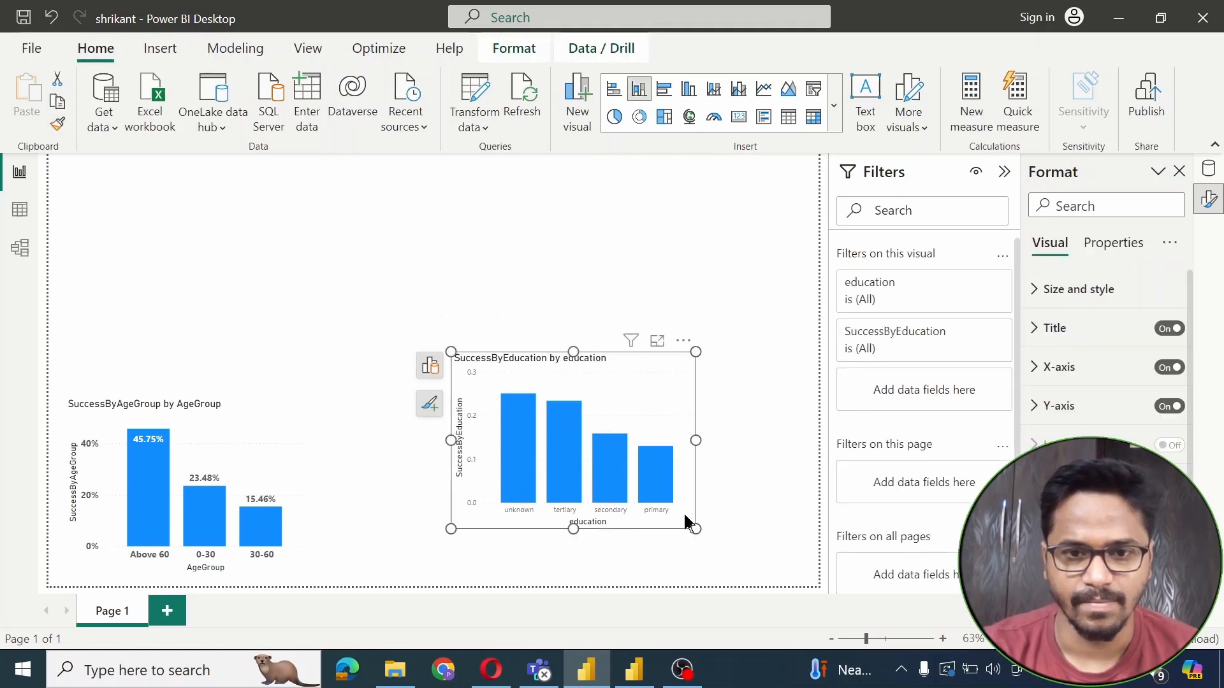
mouse_move(568, 427)
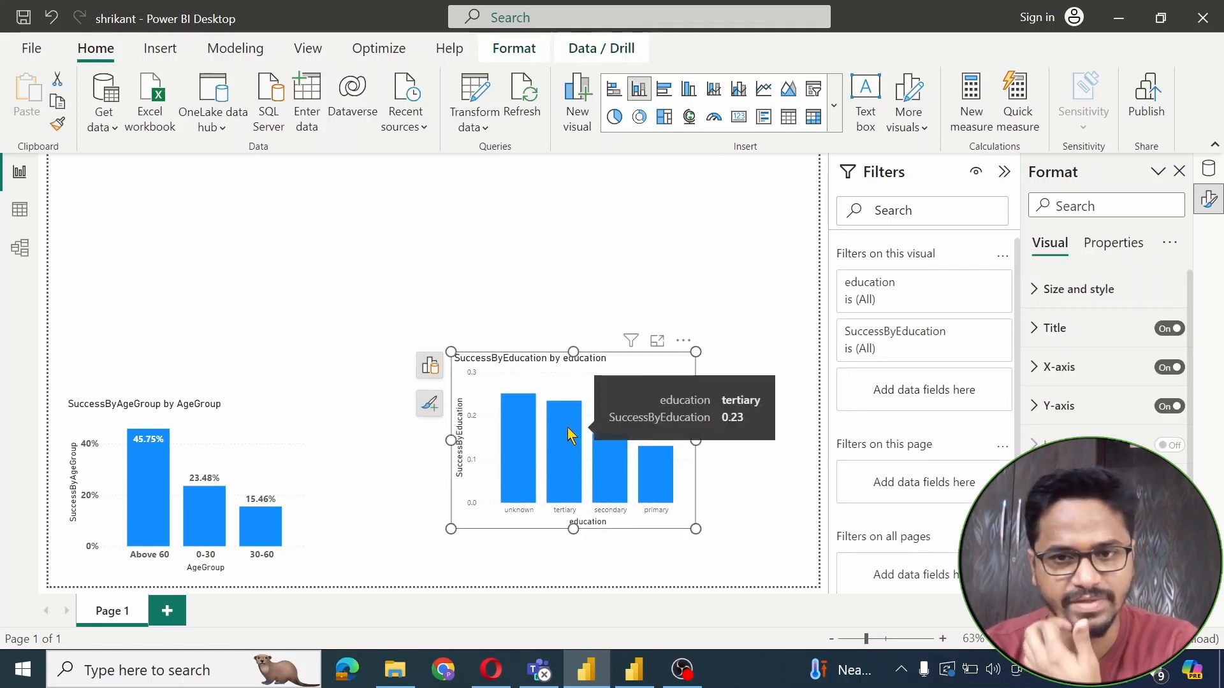
Format the SuccessByEducation measure as a percentage in Table view
left_click(19, 213)
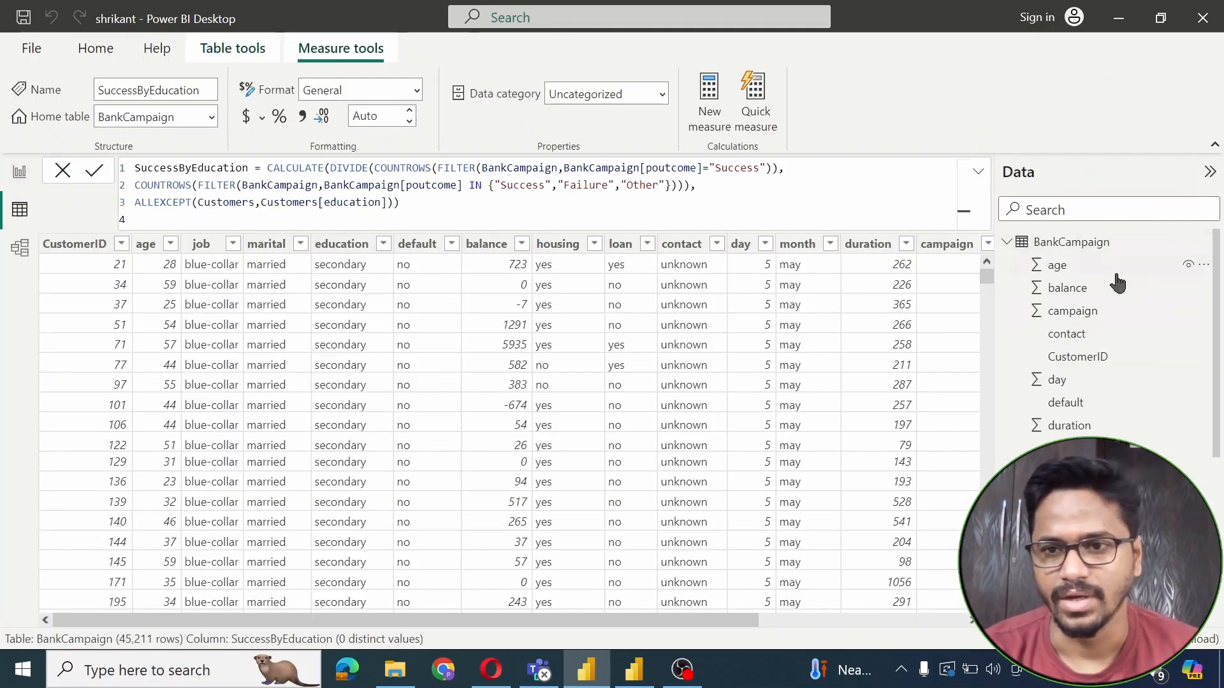
scroll(1103, 345, "down", 3)
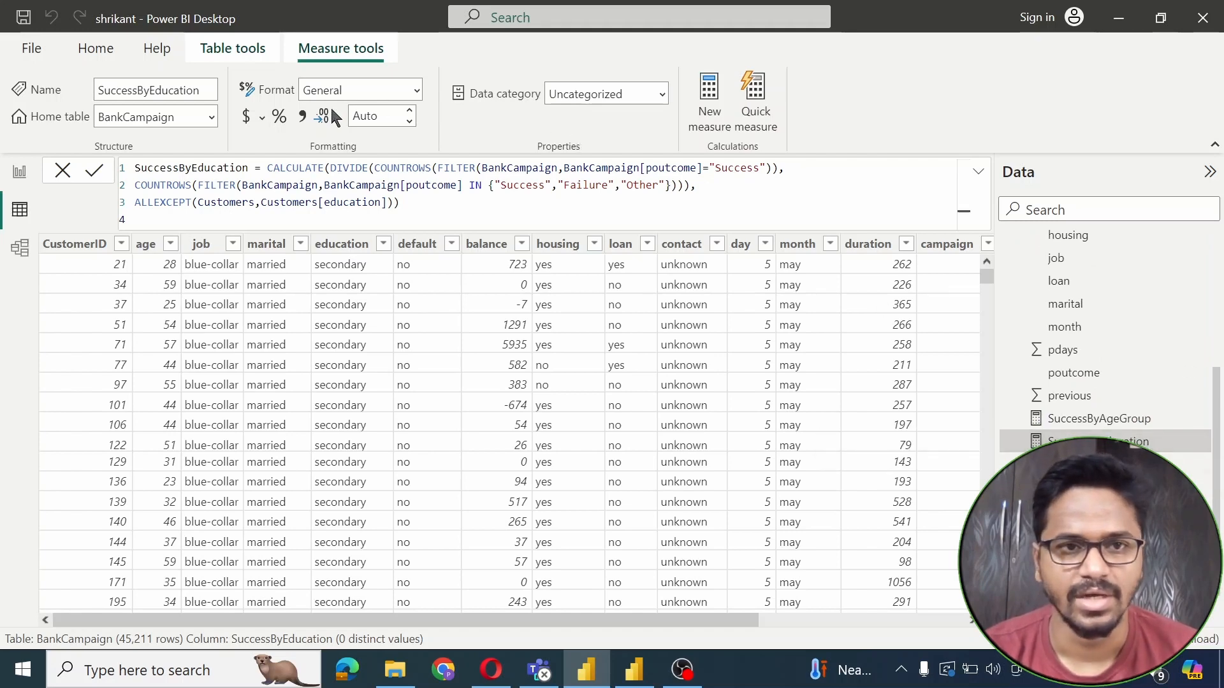
left_click(280, 117)
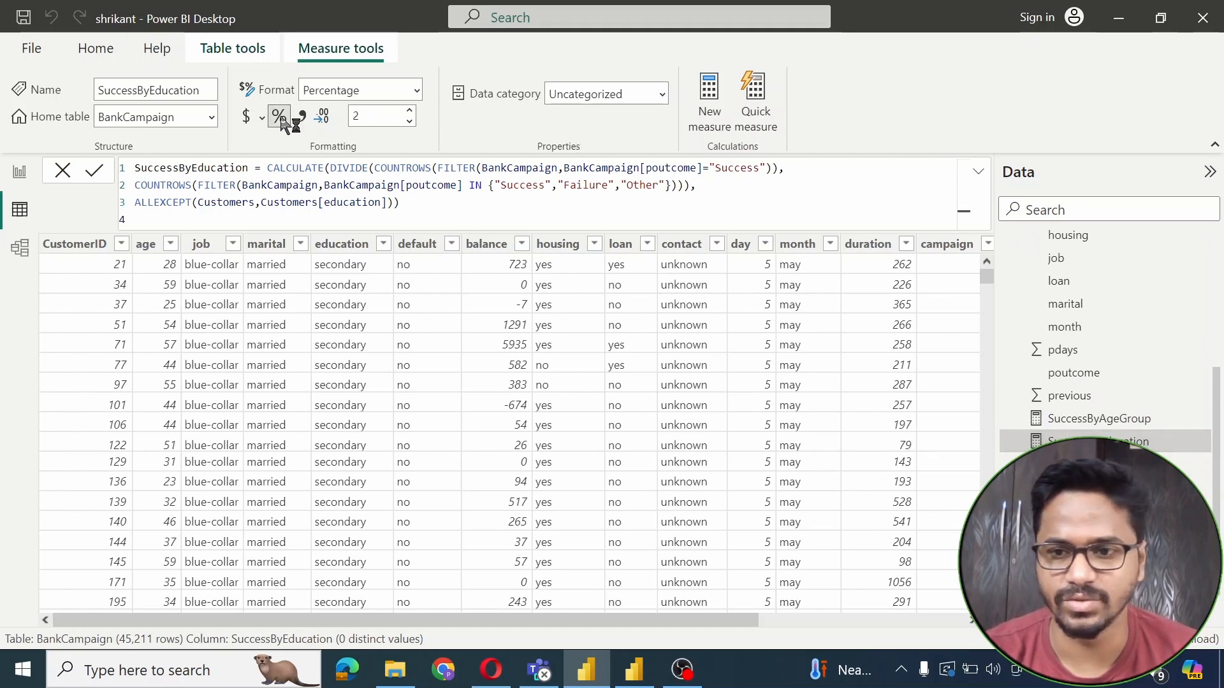
Back in Report view, enlarge the education chart slightly
left_click(21, 174)
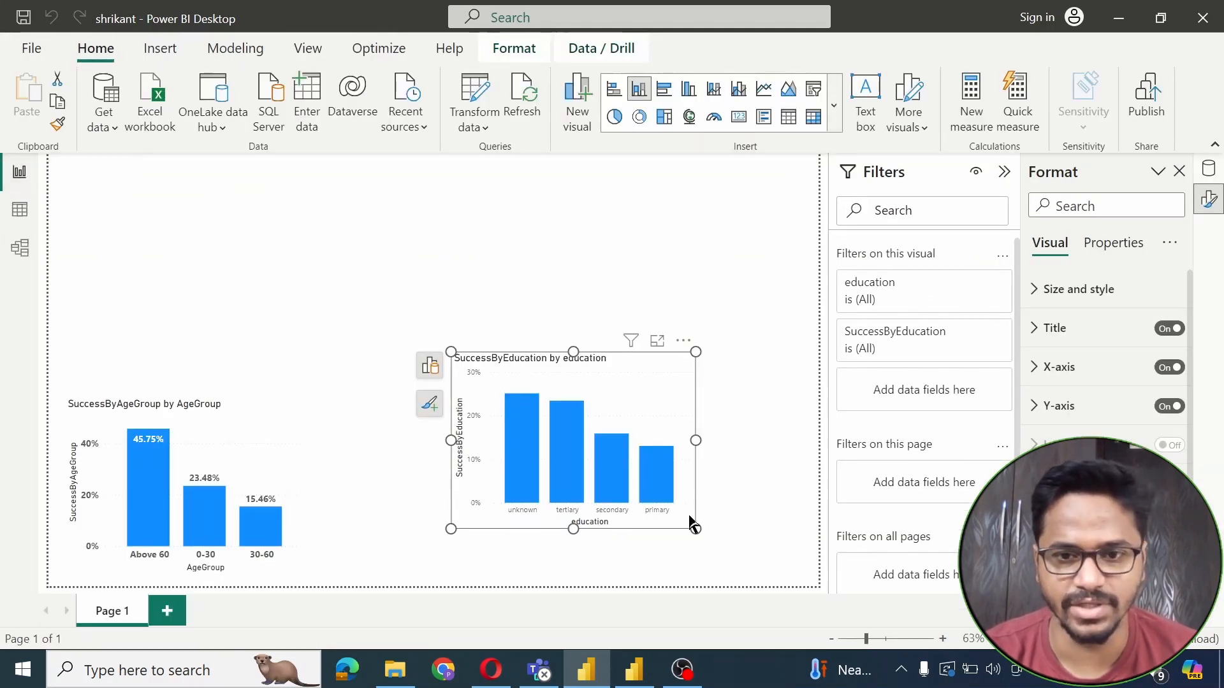
left_click_drag(695, 528, 702, 541)
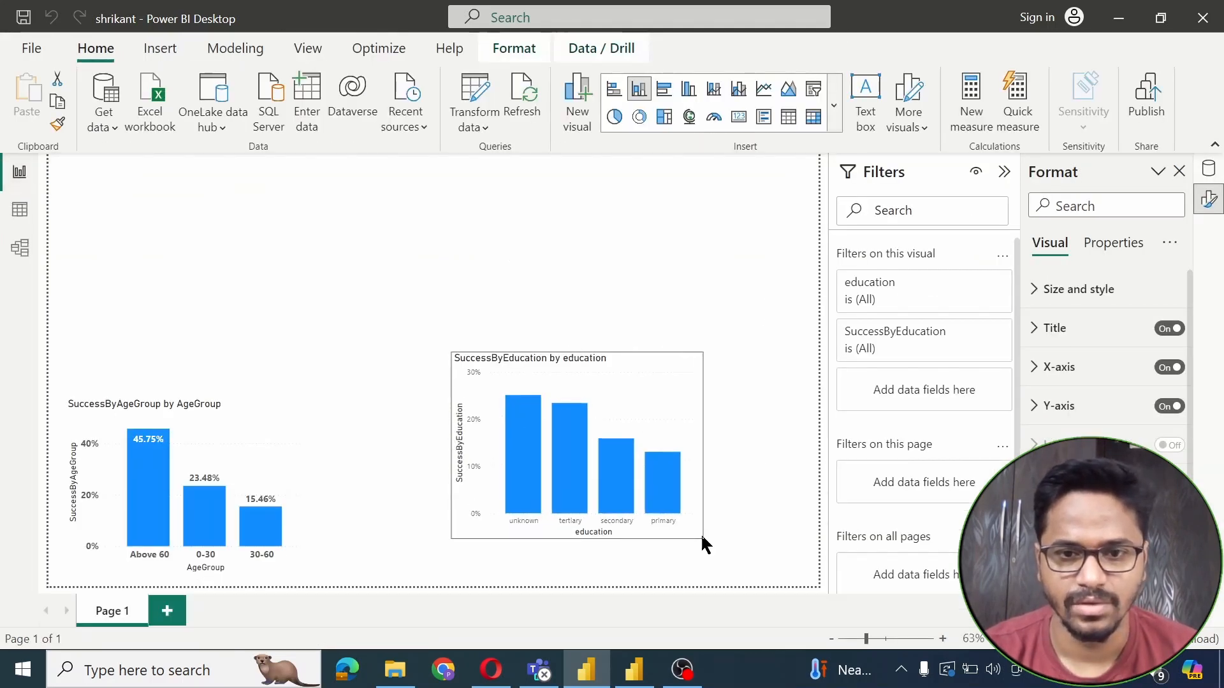
left_click(207, 433)
left_click(664, 308)
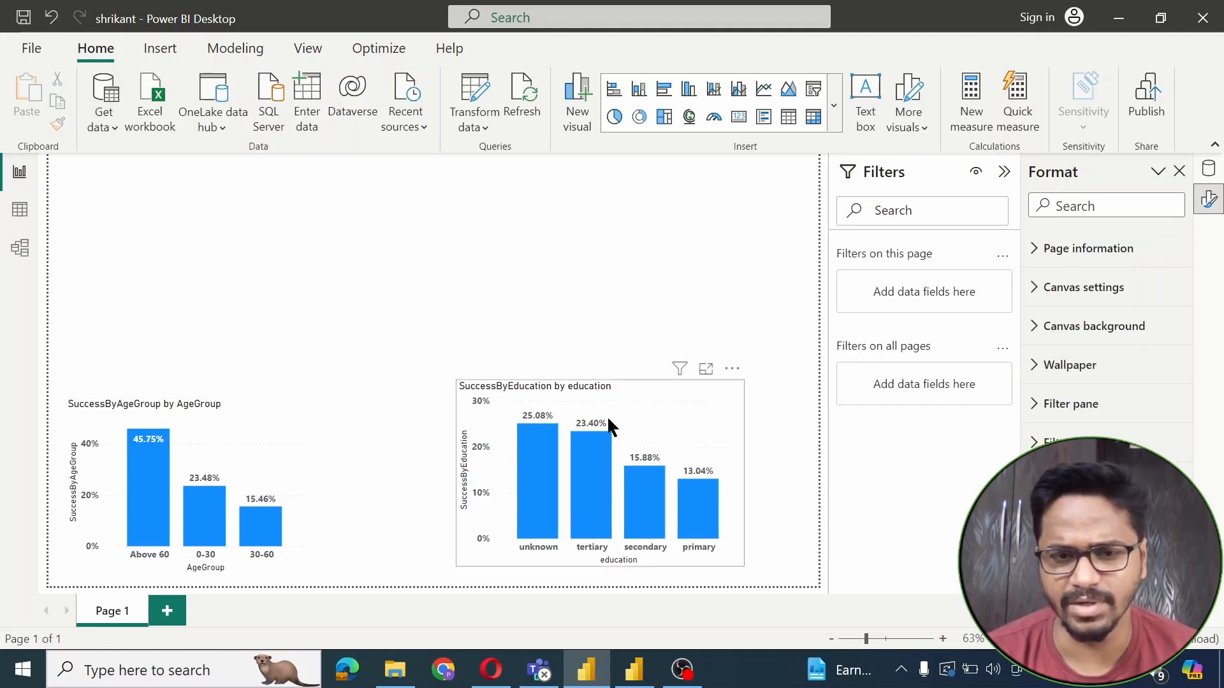
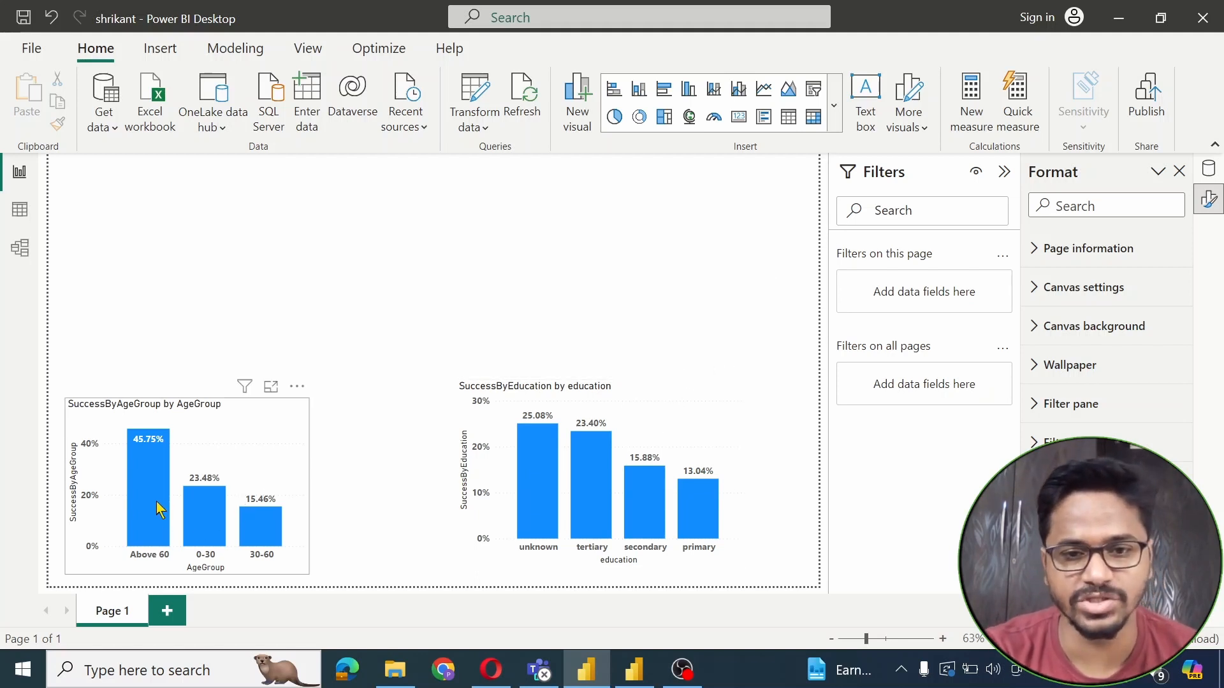
Switch to Data view to show the SuccessByEducation measure's formula
mouse_move(604, 482)
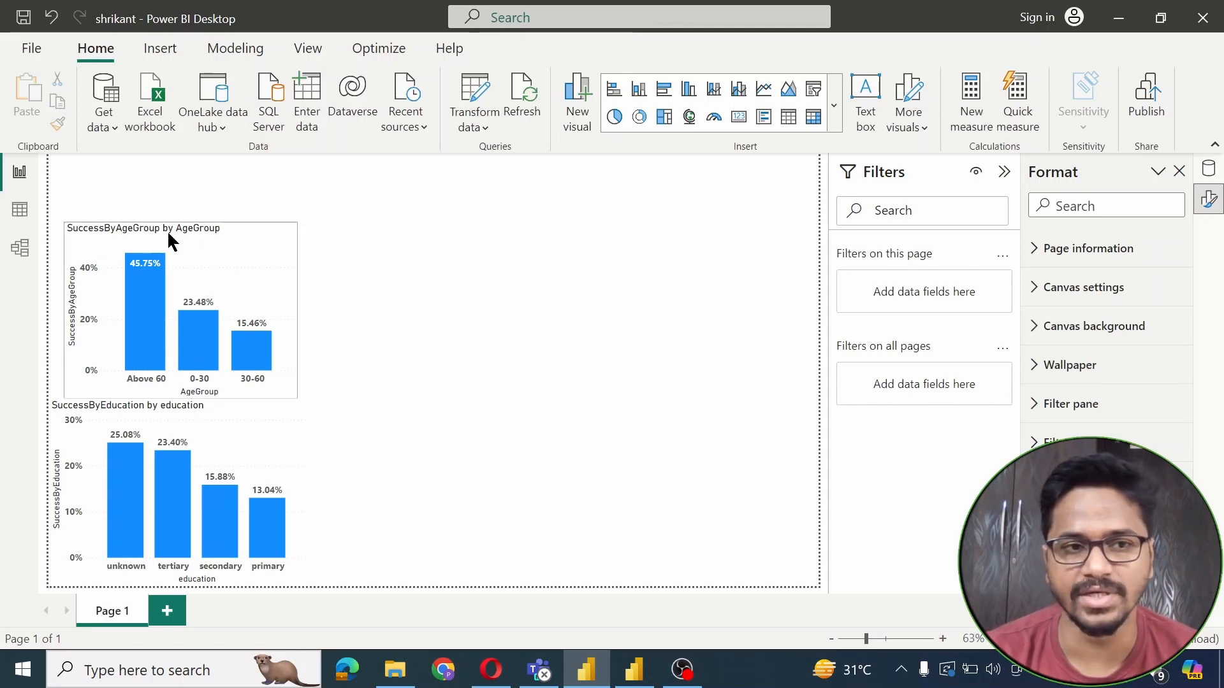
left_click(20, 209)
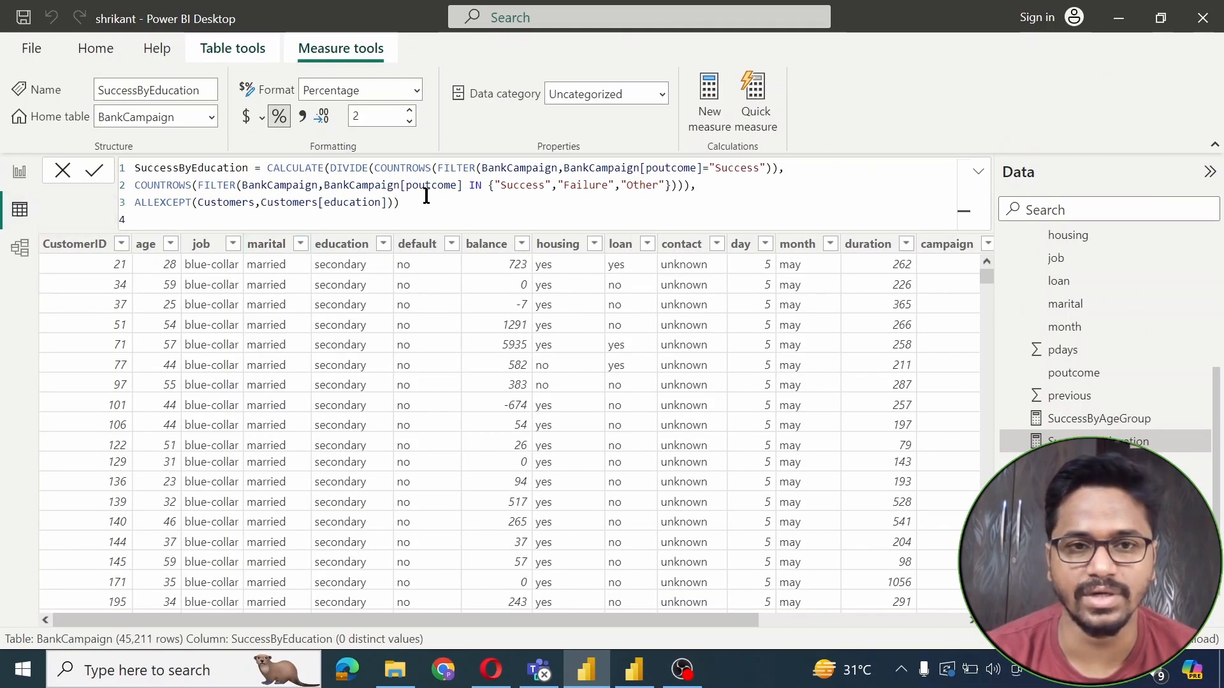
Copy the SuccessByEducation formula into a new BankCampaign measure named SuccessByJob
left_click_drag(429, 206, 139, 165)
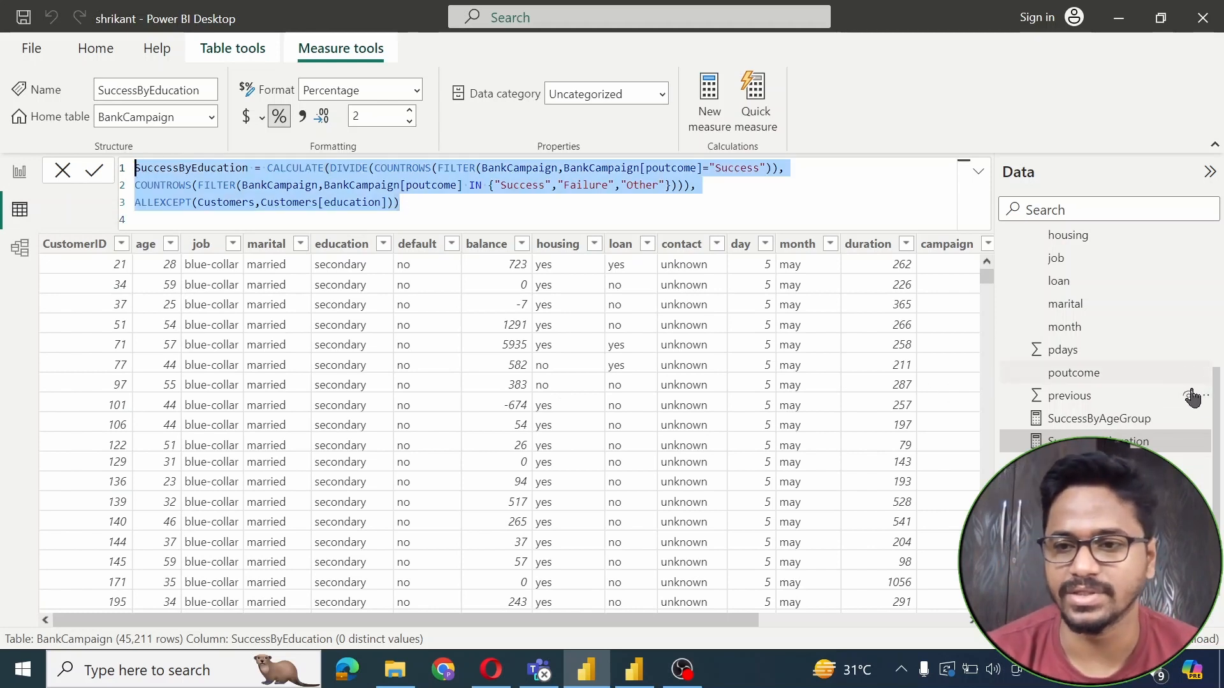
left_click_drag(1215, 411, 1214, 269)
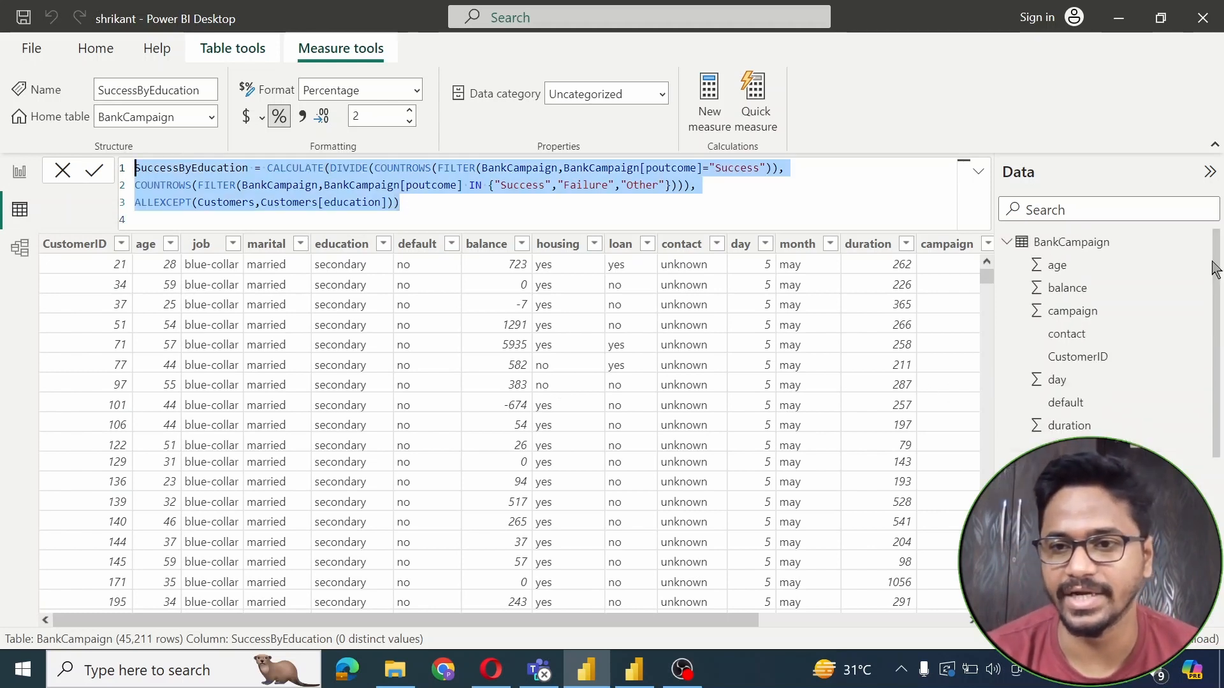
left_click(1093, 248)
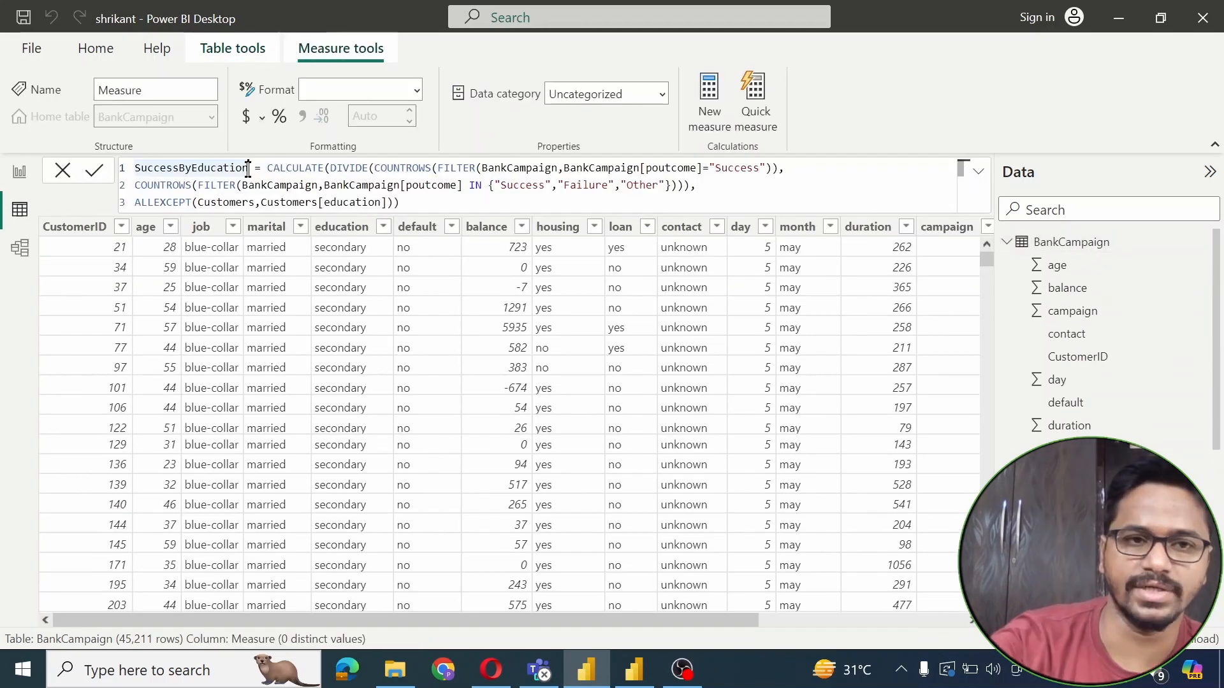
key("BackSpace")
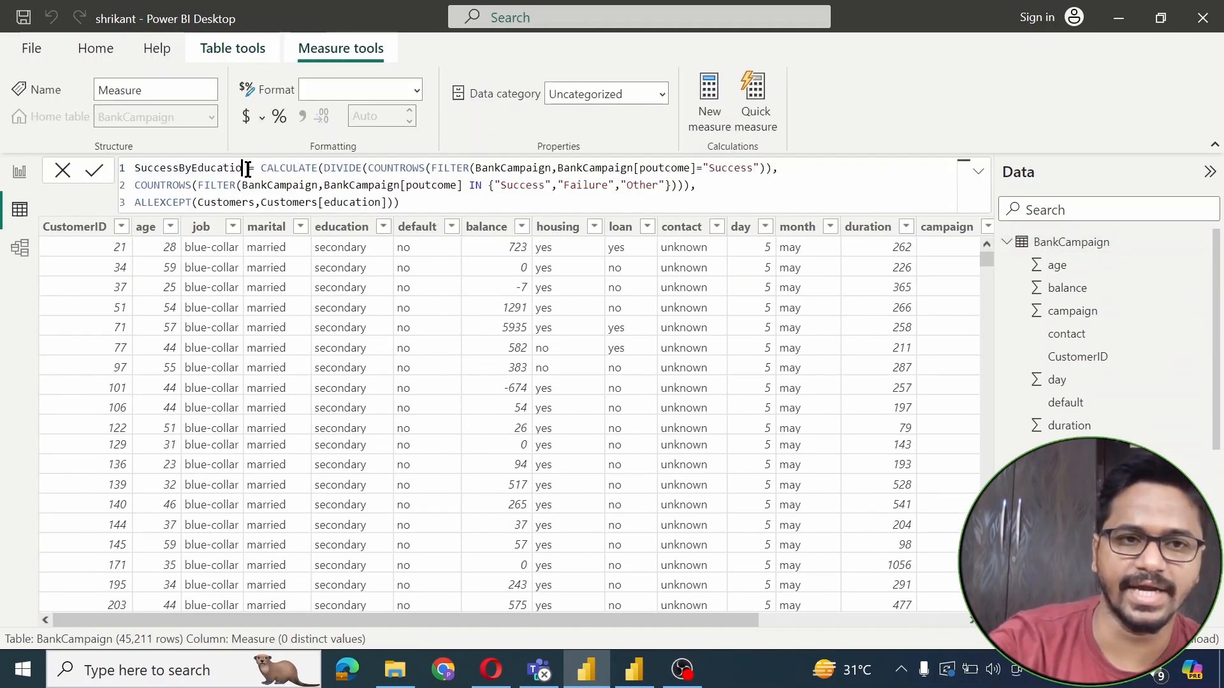
key("BackSpace")
key("BackSpace")
key("BackSpace")
key("BackSpace")
key("BackSpace")
key("BackSpace")
key("BackSpace")
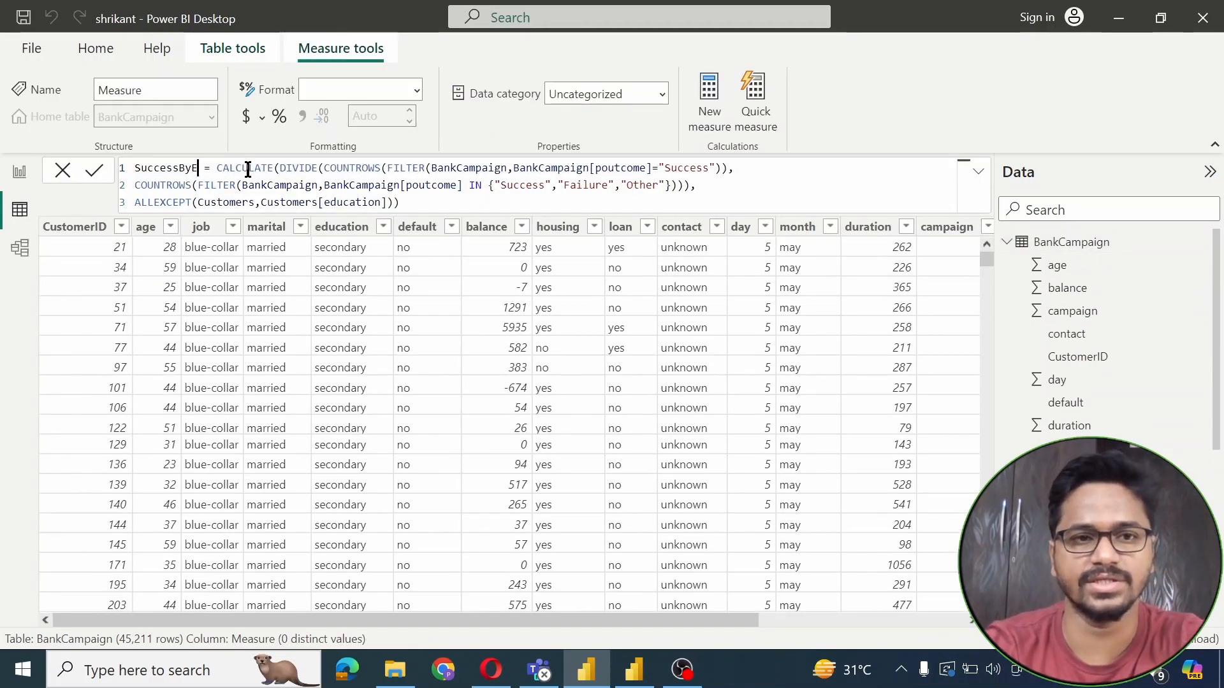
key("BackSpace")
type("Job")
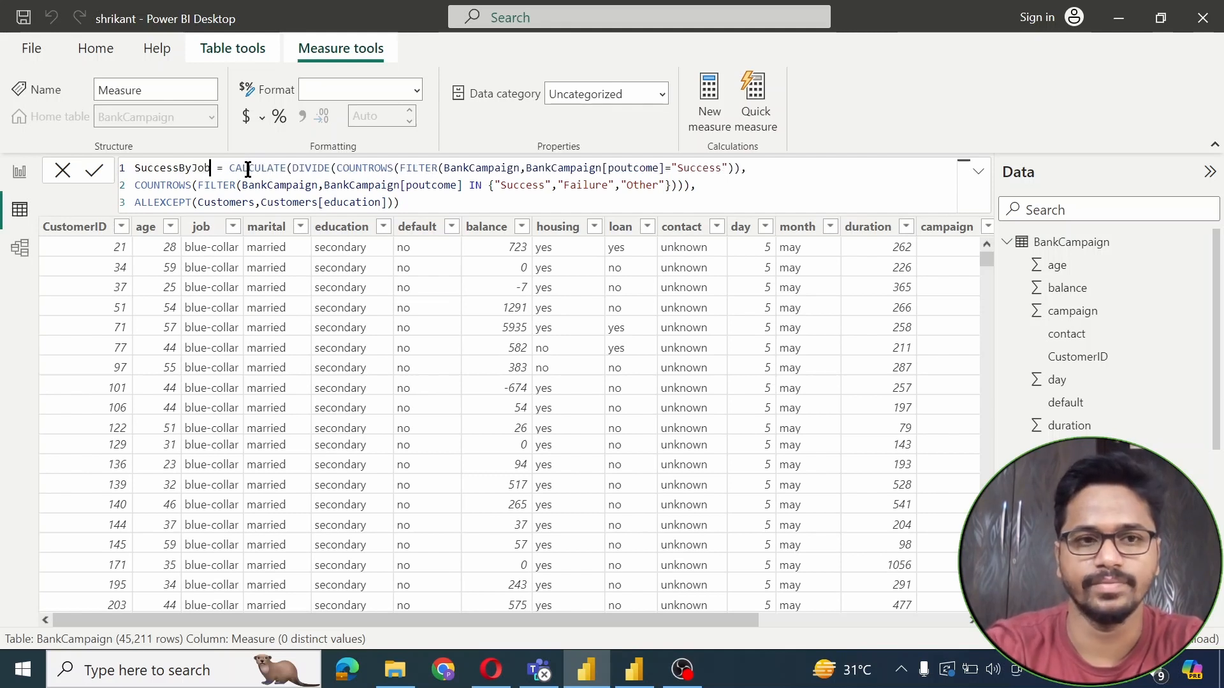
Replace Customers[education] with Customers[job] in ALLEXCEPT and commit the measure
double_click(351, 202)
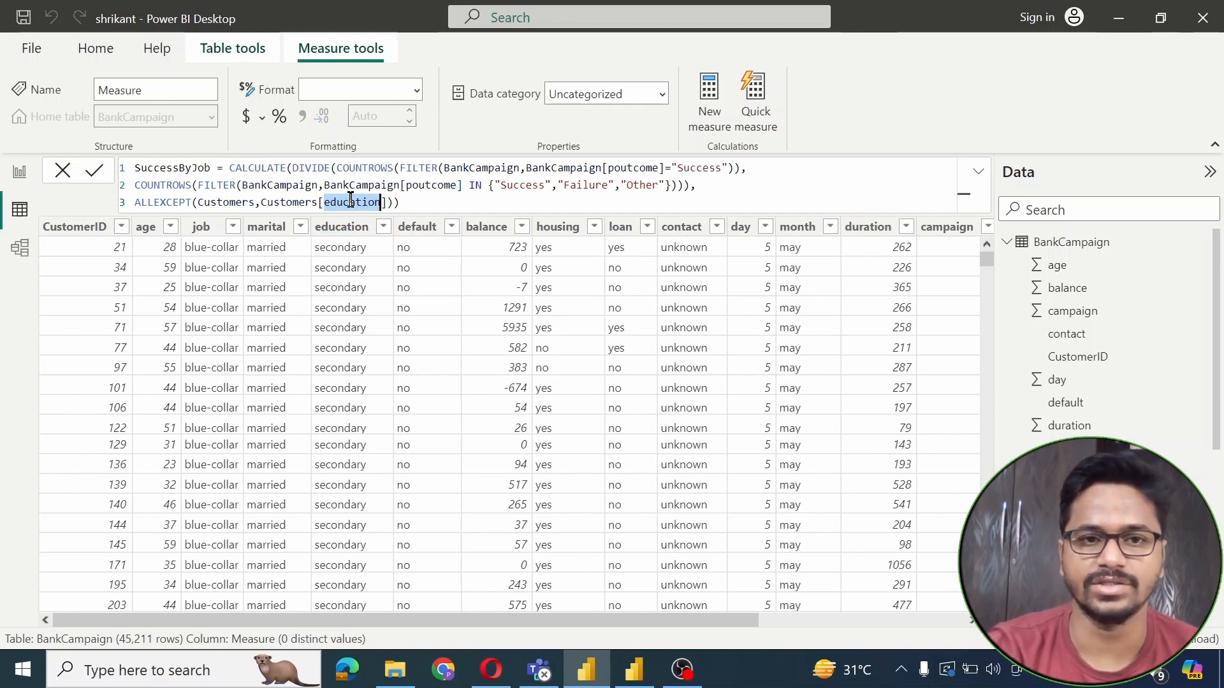
key("BackSpace")
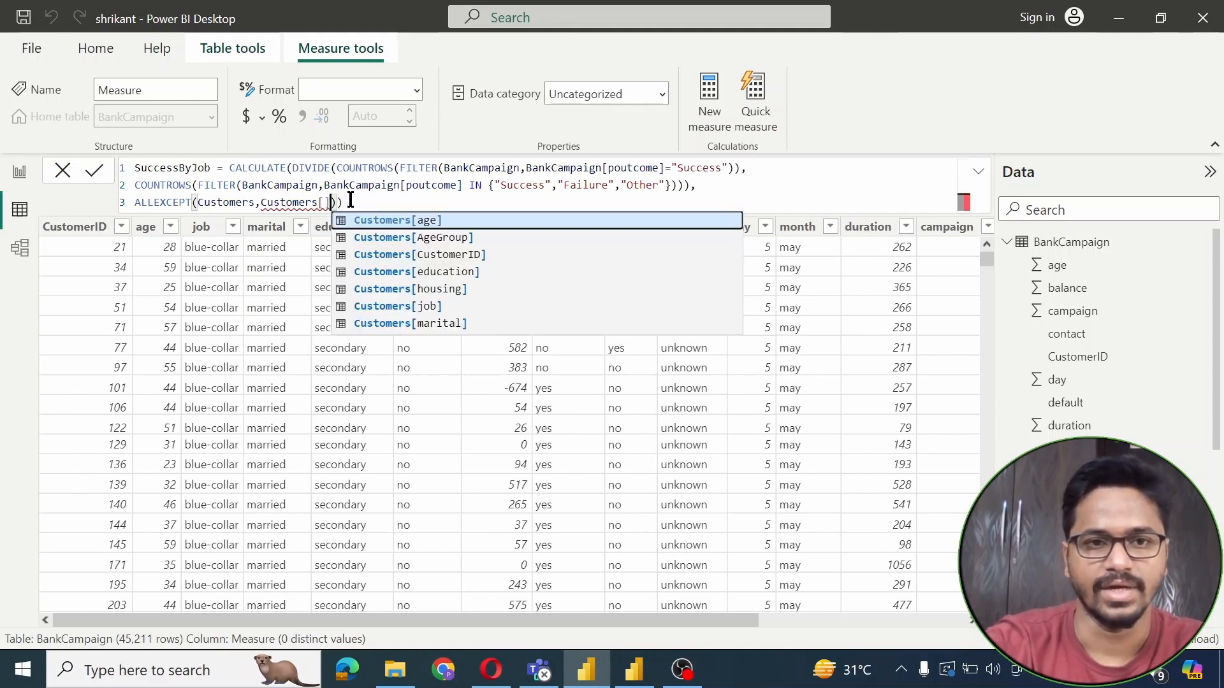
key("BackSpace")
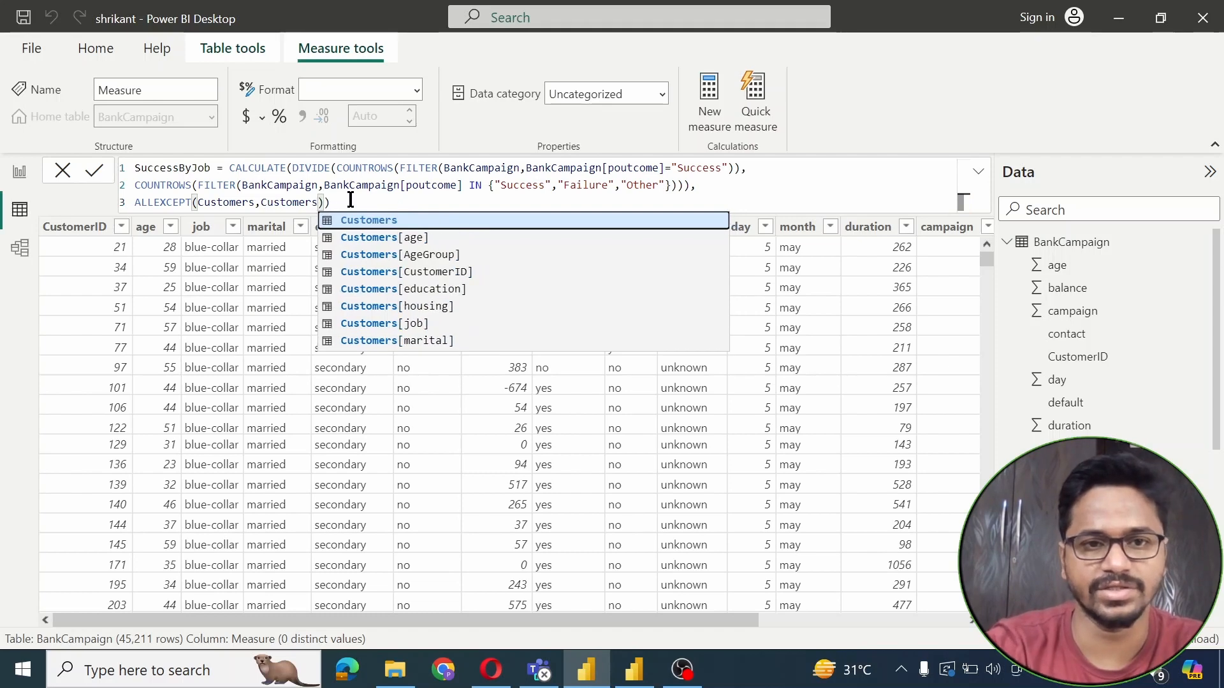
left_click(417, 324)
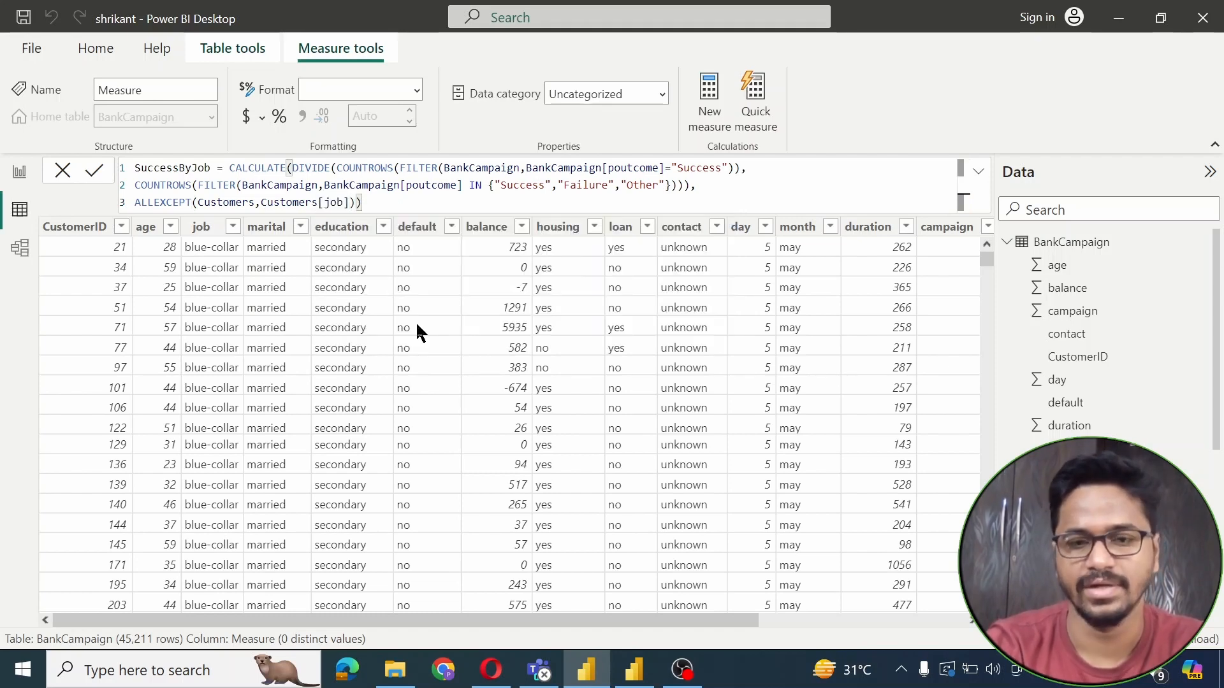
key("Return")
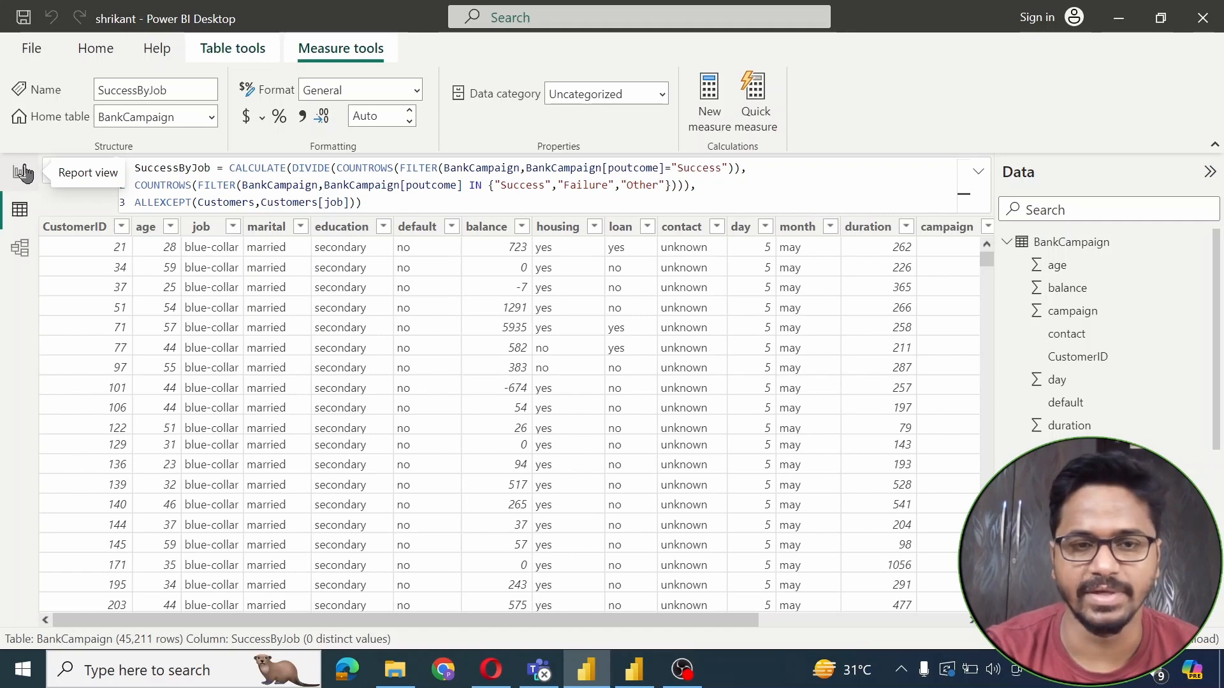
In Report view, add a clustered column chart with job on the X-axis and SuccessByJob on the Y-axis
left_click(23, 172)
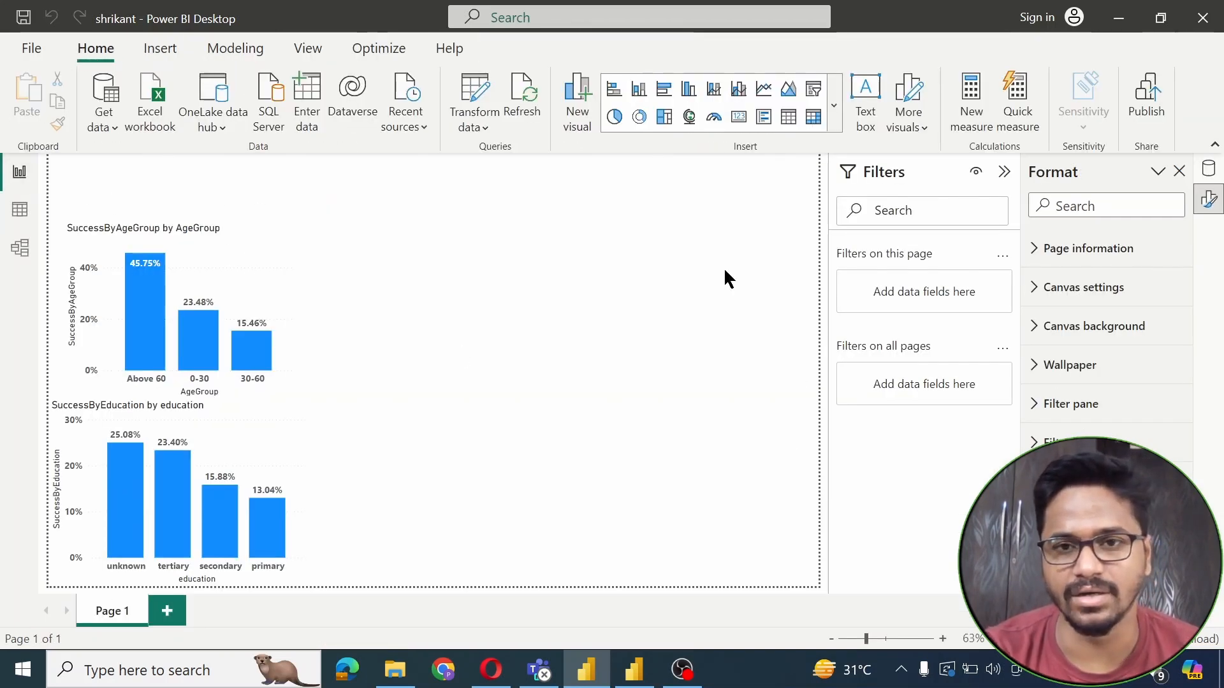
left_click(834, 118)
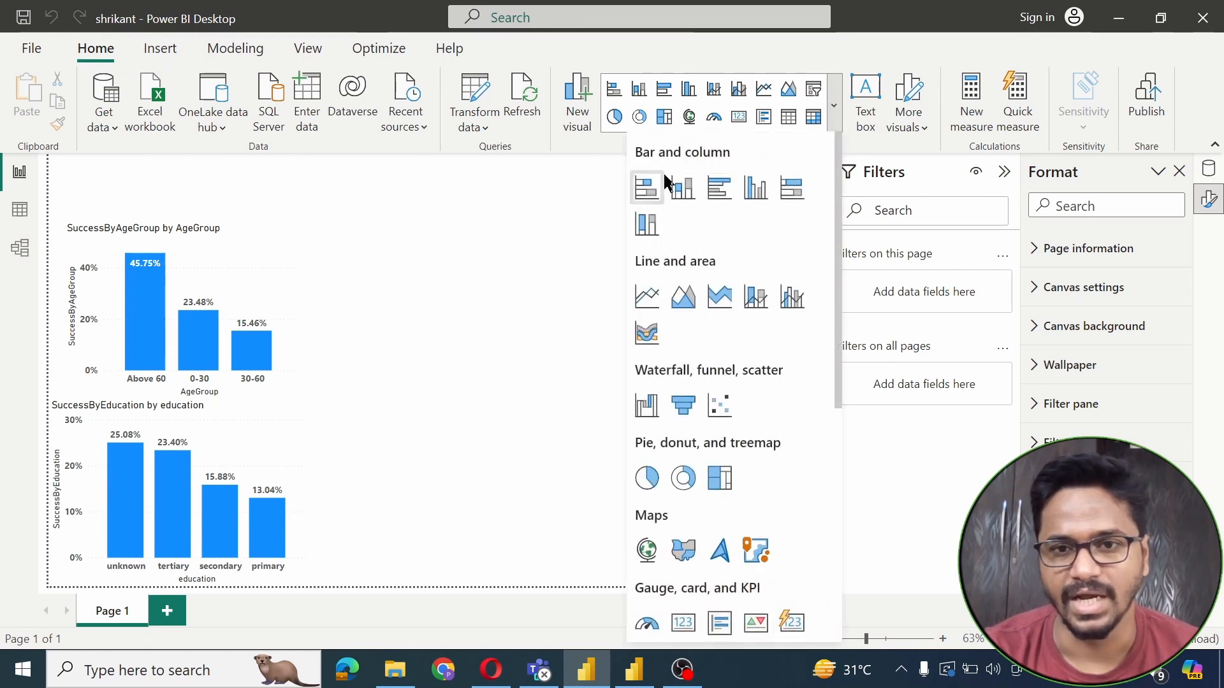
left_click(682, 188)
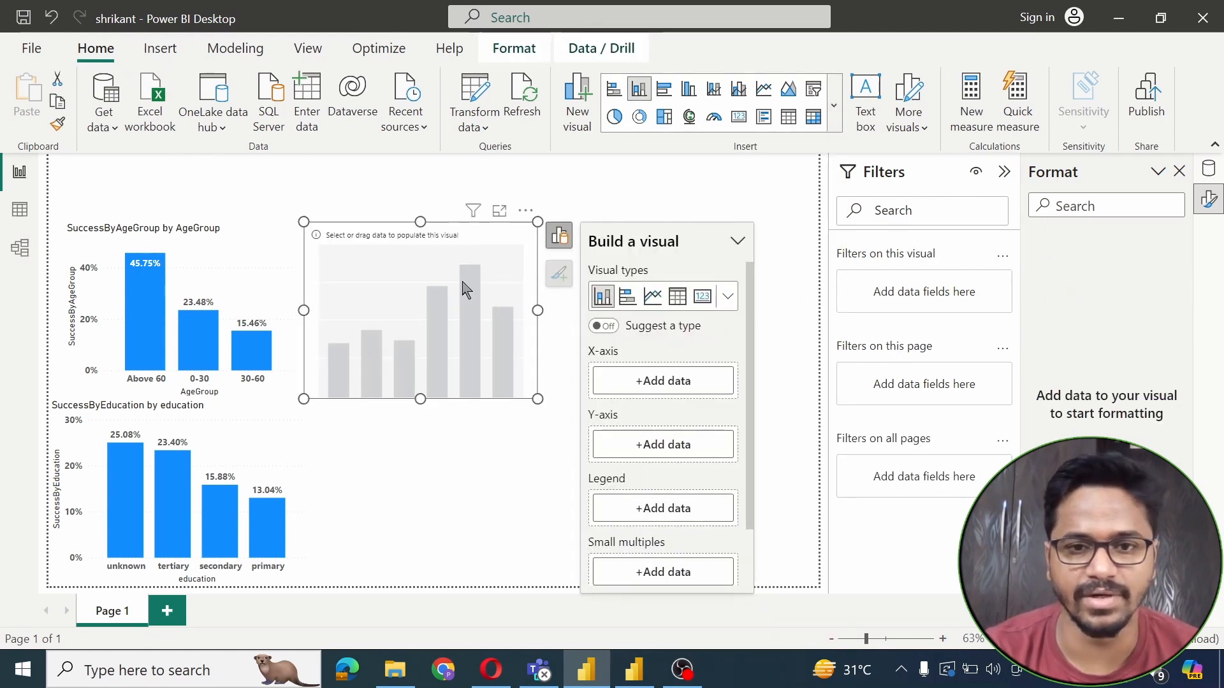
left_click(665, 383)
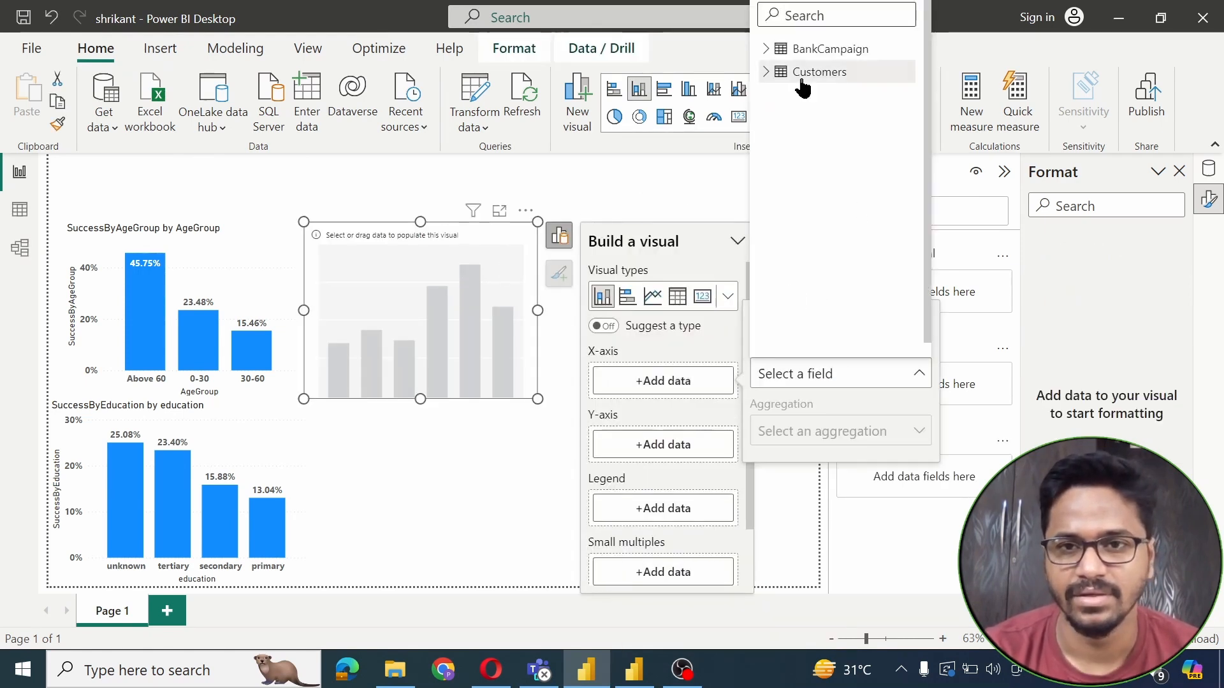
left_click(765, 73)
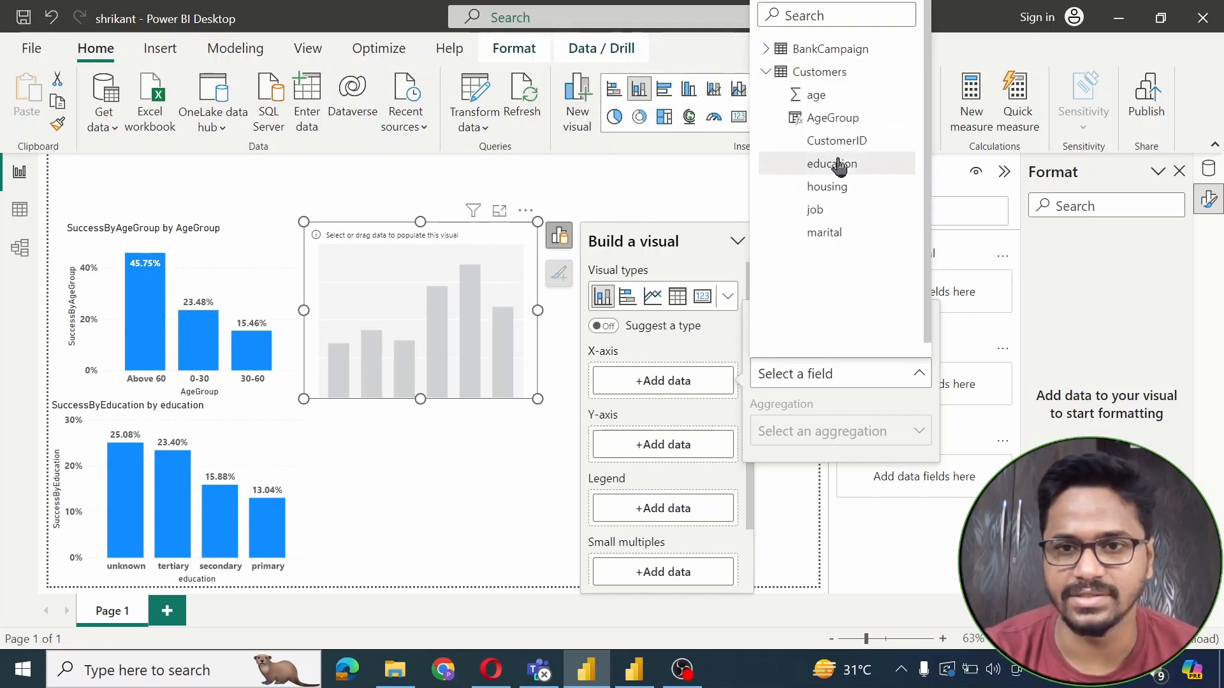
left_click(816, 210)
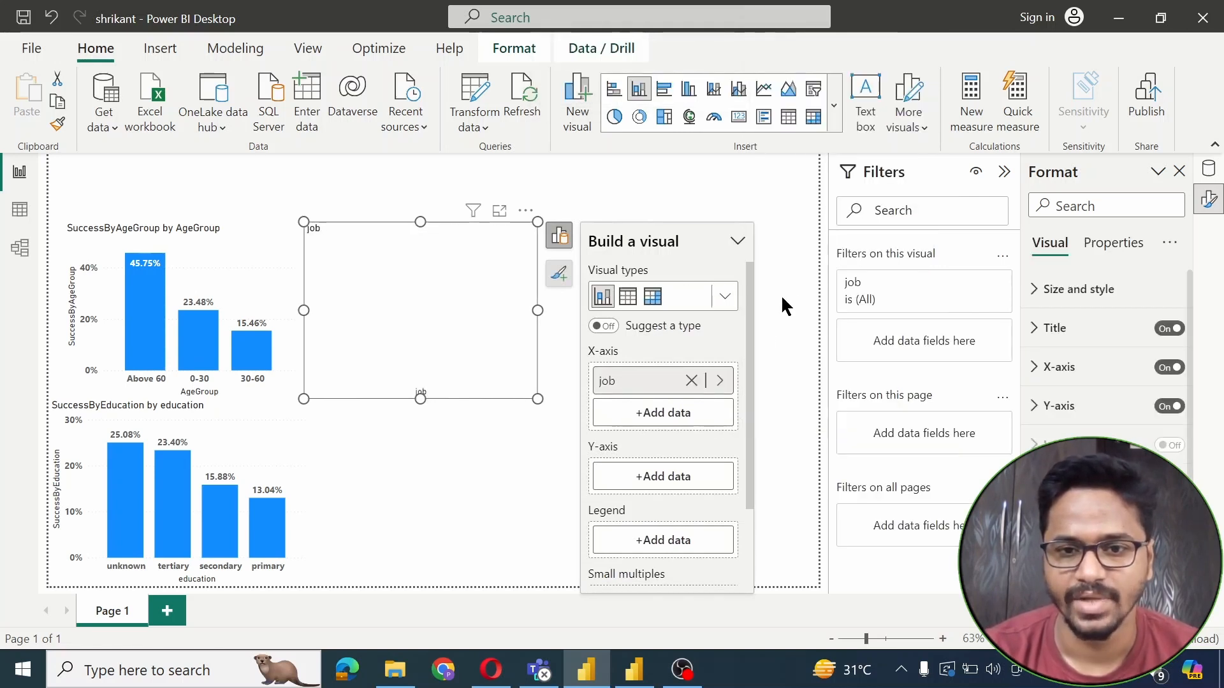
left_click(648, 486)
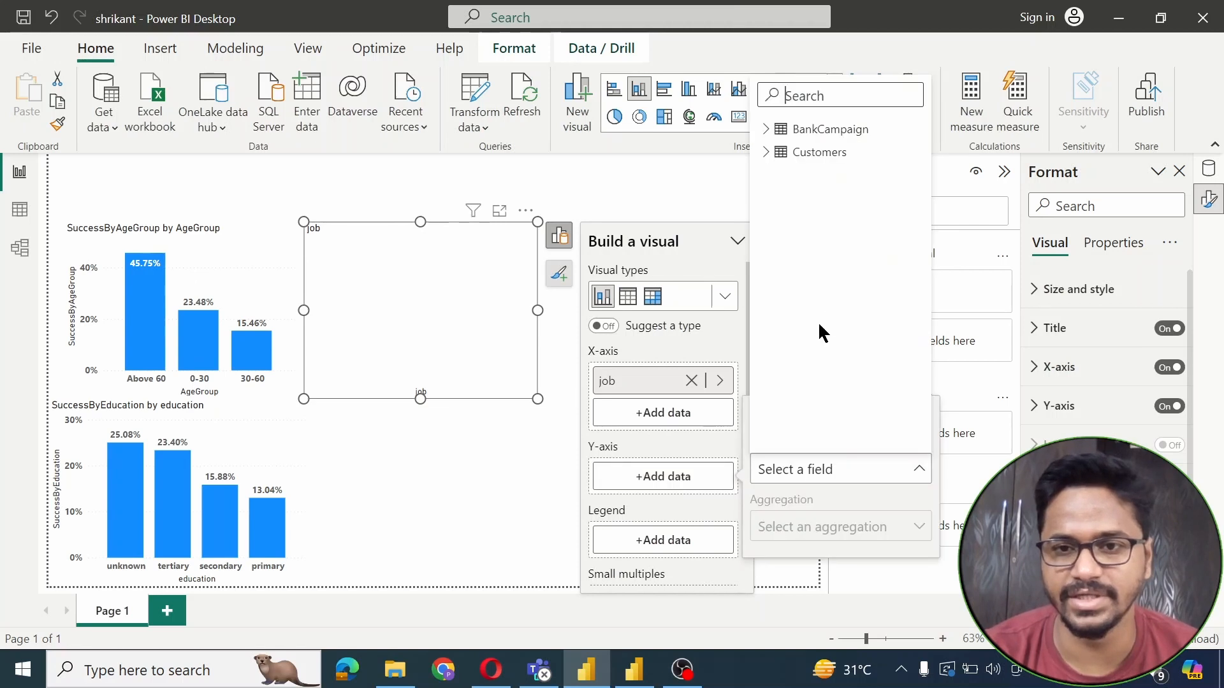
left_click(768, 131)
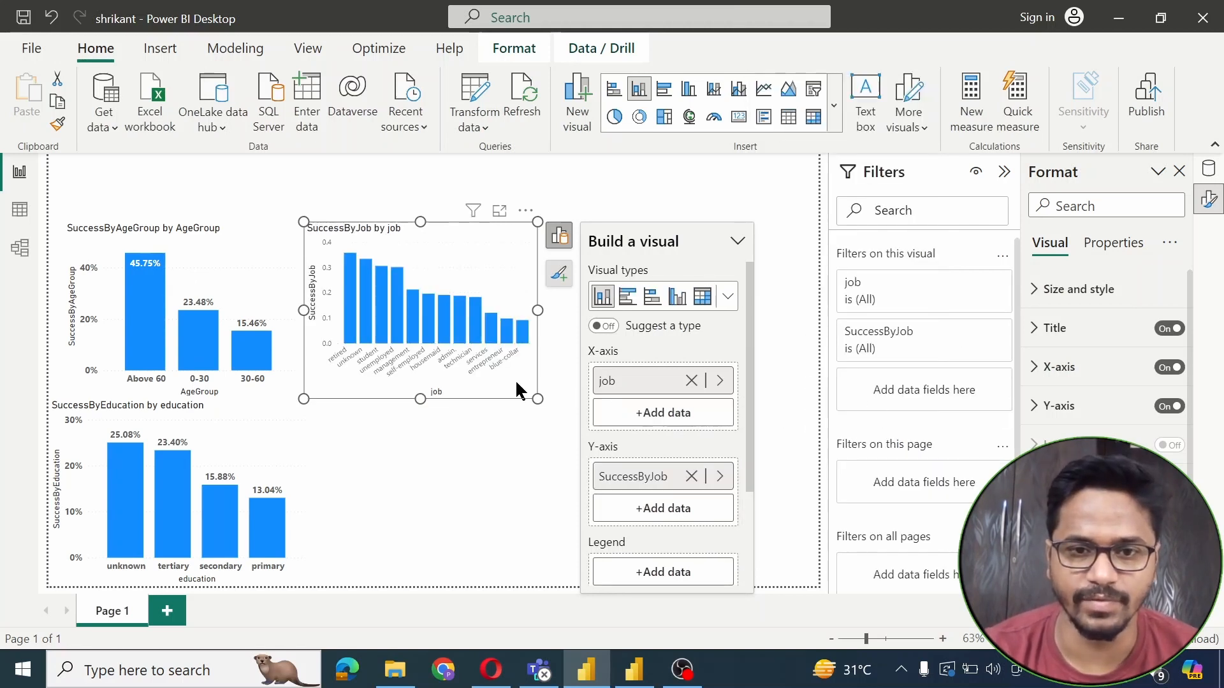
Move the job chart lower right, copy the education chart's formatting onto it, and widen it
left_click_drag(513, 378, 642, 521)
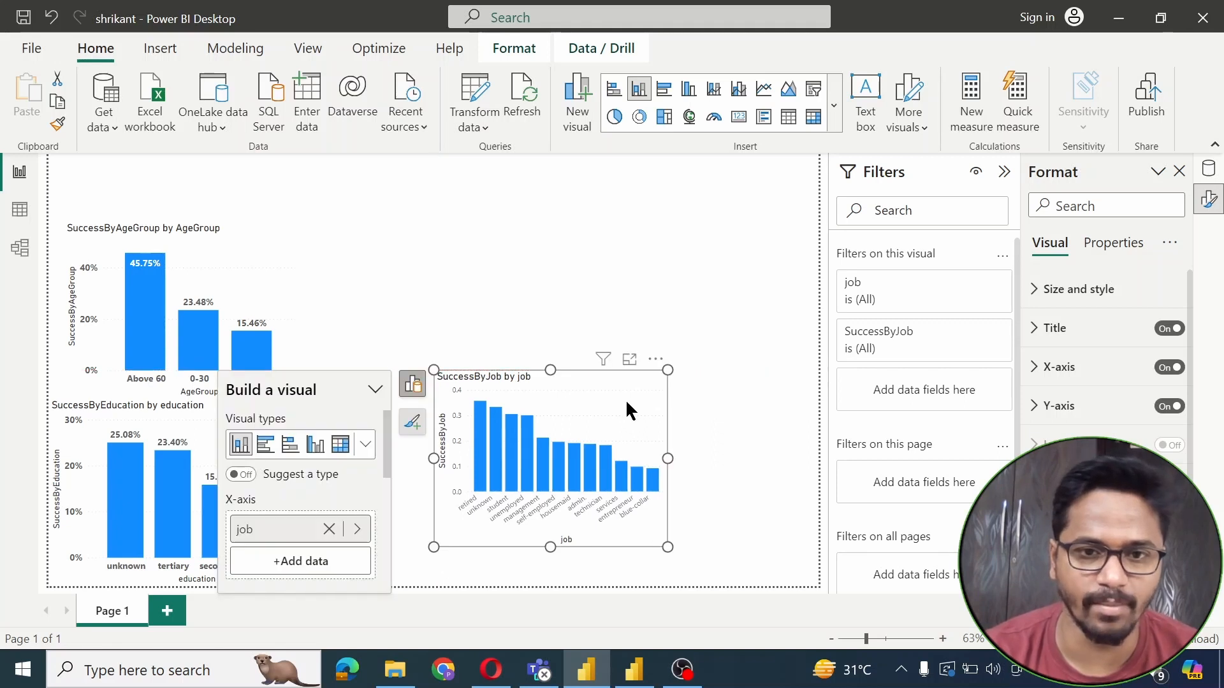
left_click_drag(625, 399, 670, 423)
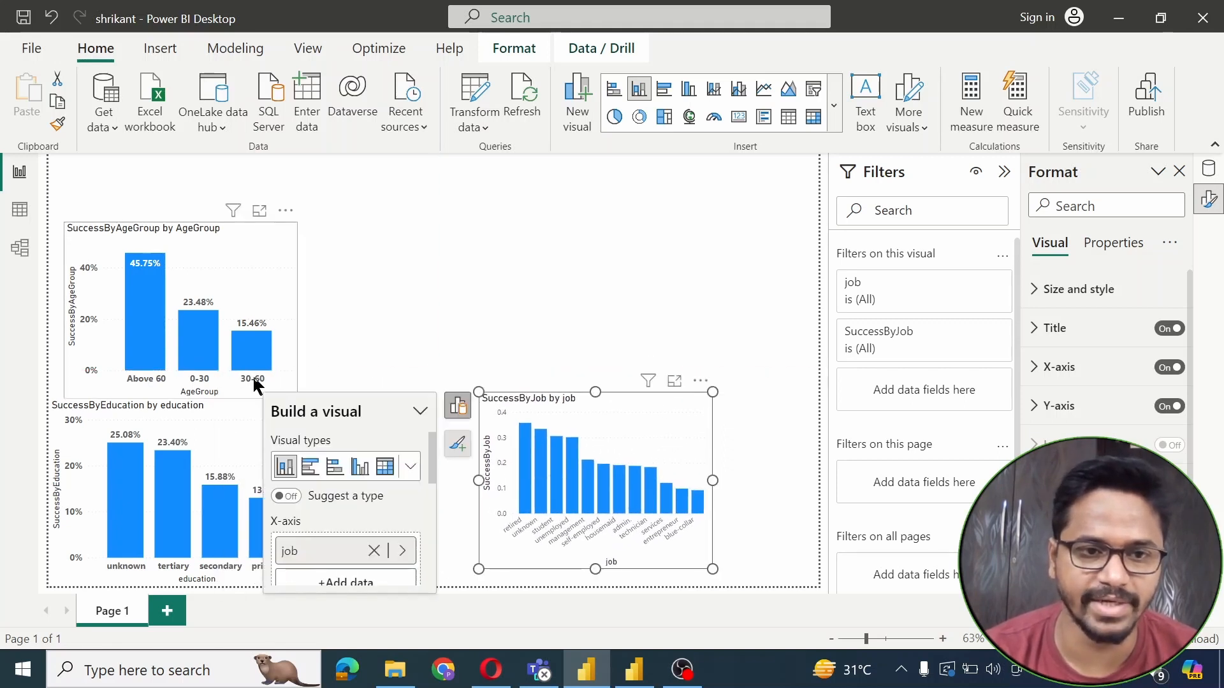
left_click(217, 448)
left_click(58, 125)
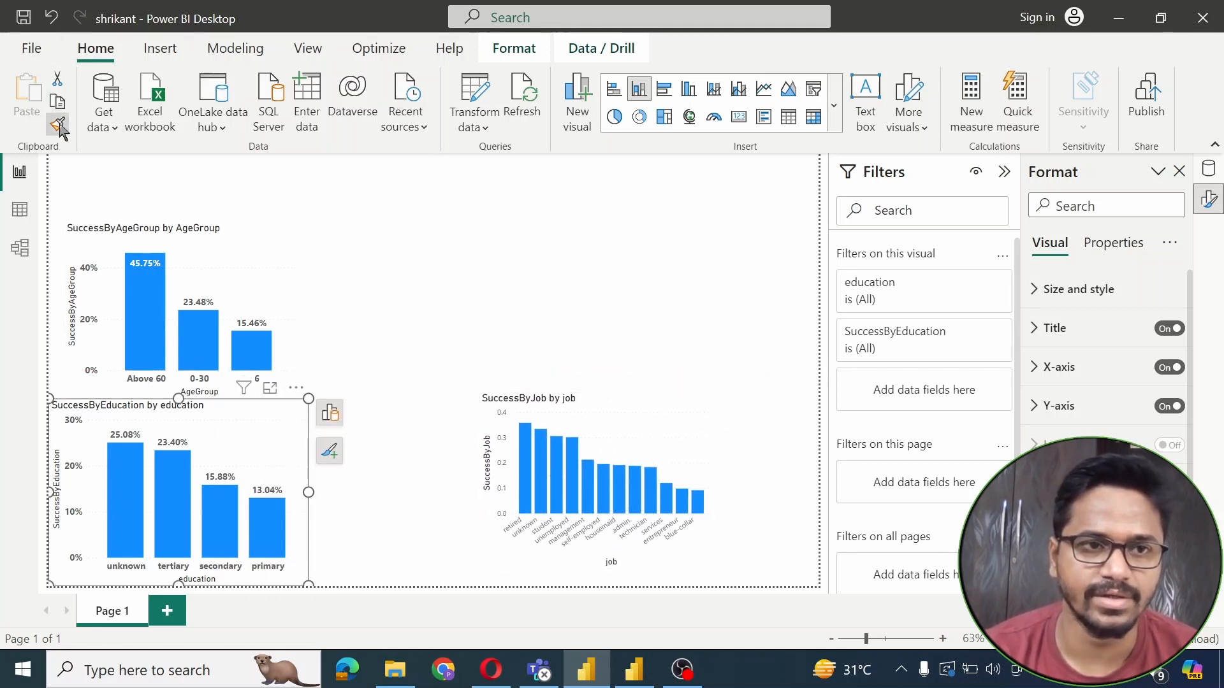
left_click(651, 430)
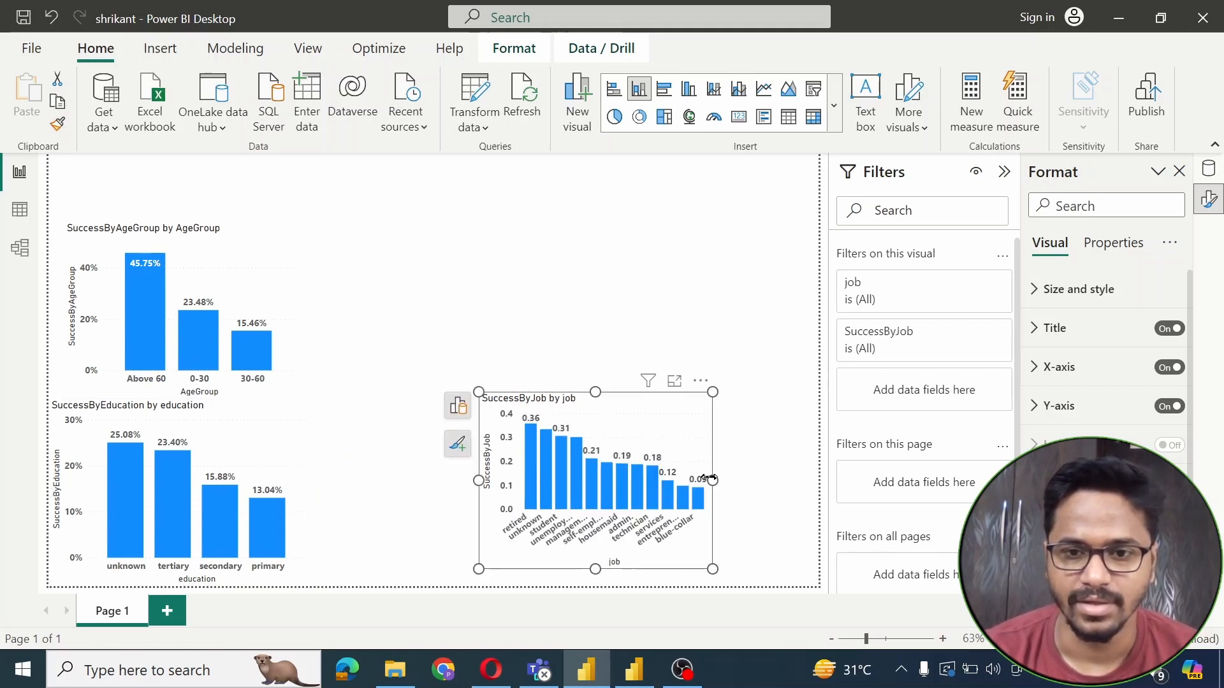
left_click_drag(709, 478, 812, 491)
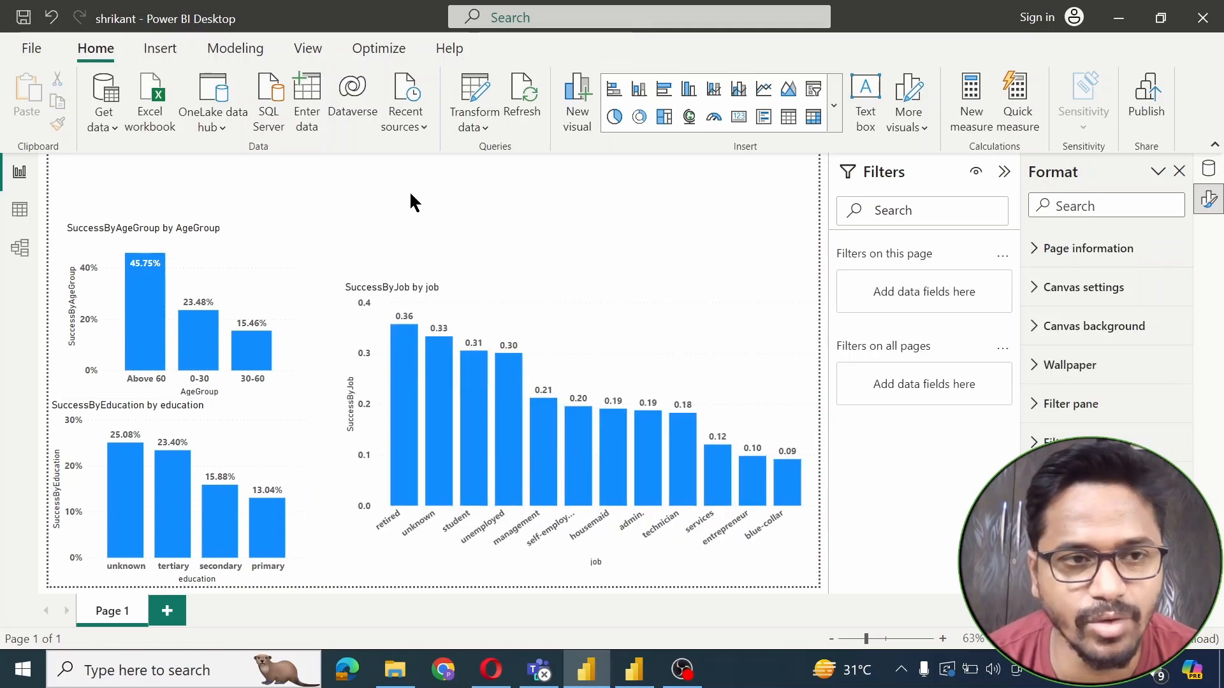
In Data view, format the SuccessByJob measure as a percentage
left_click(19, 209)
left_click_drag(1221, 381, 1216, 507)
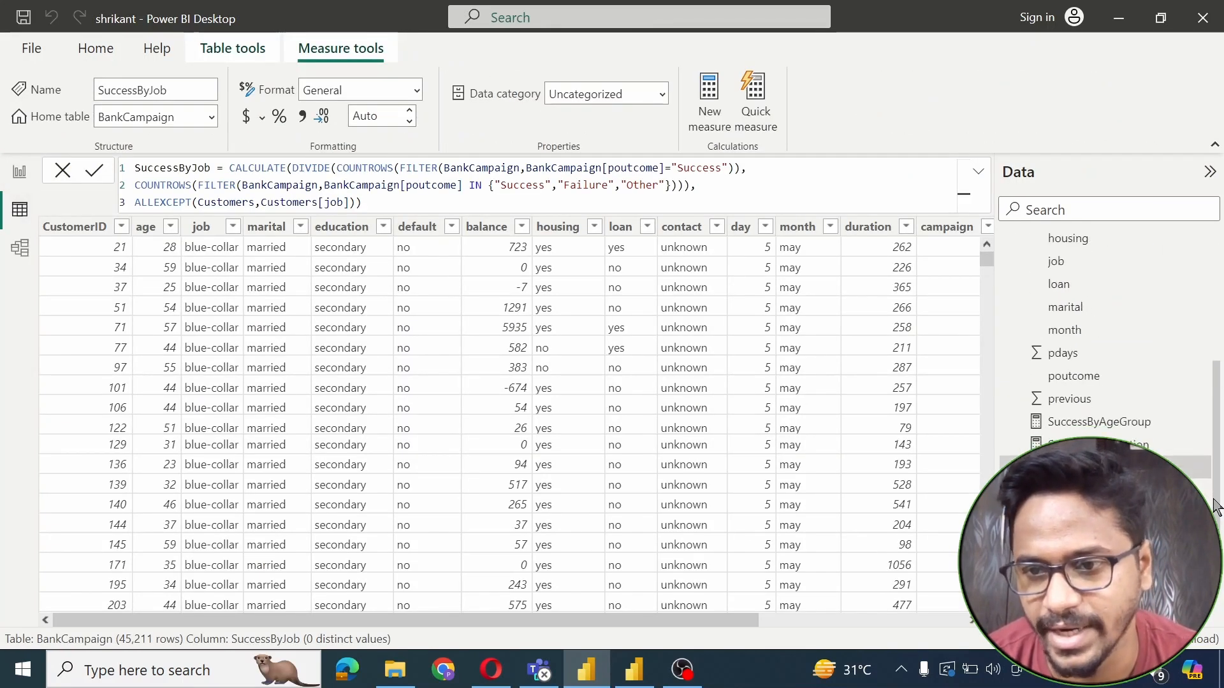
left_click(280, 119)
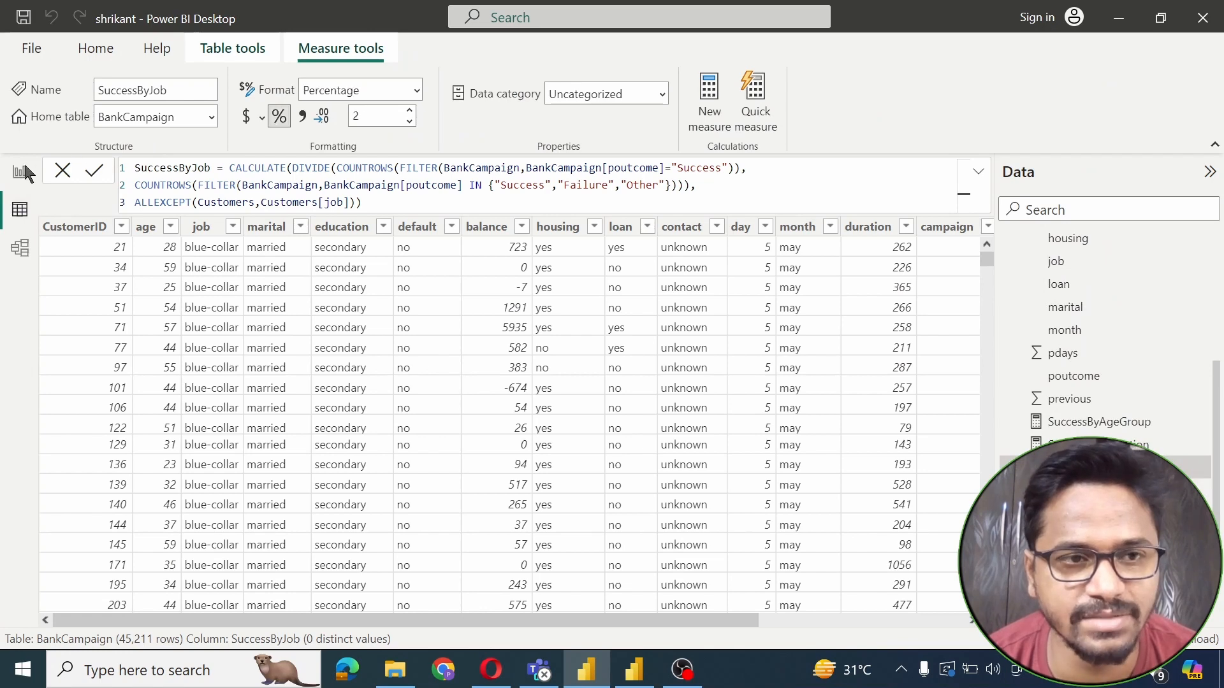
Back on the report page, shorten the job success-rate chart
left_click(22, 172)
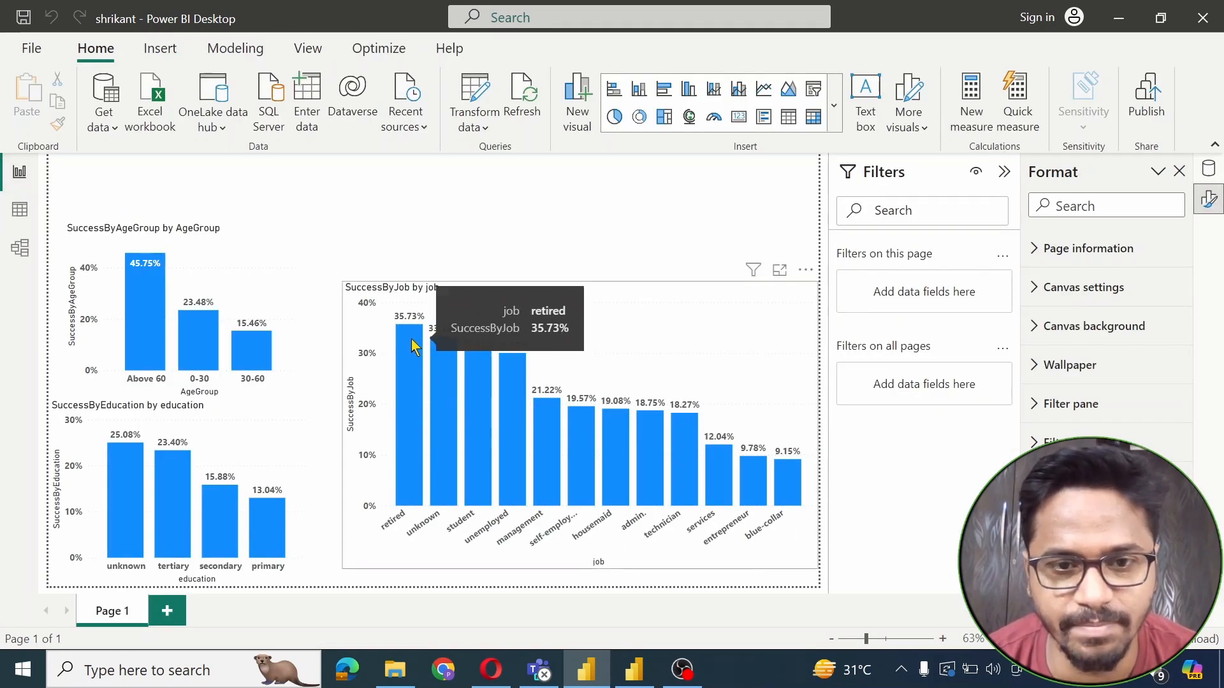
mouse_move(486, 357)
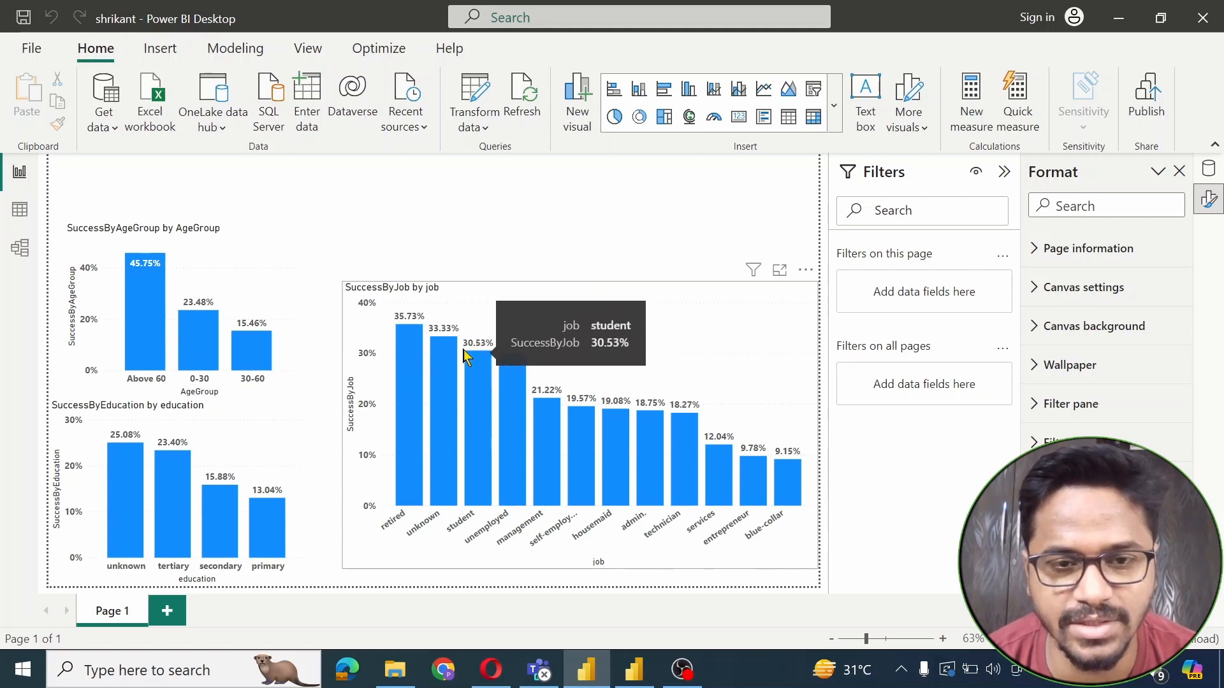
mouse_move(415, 328)
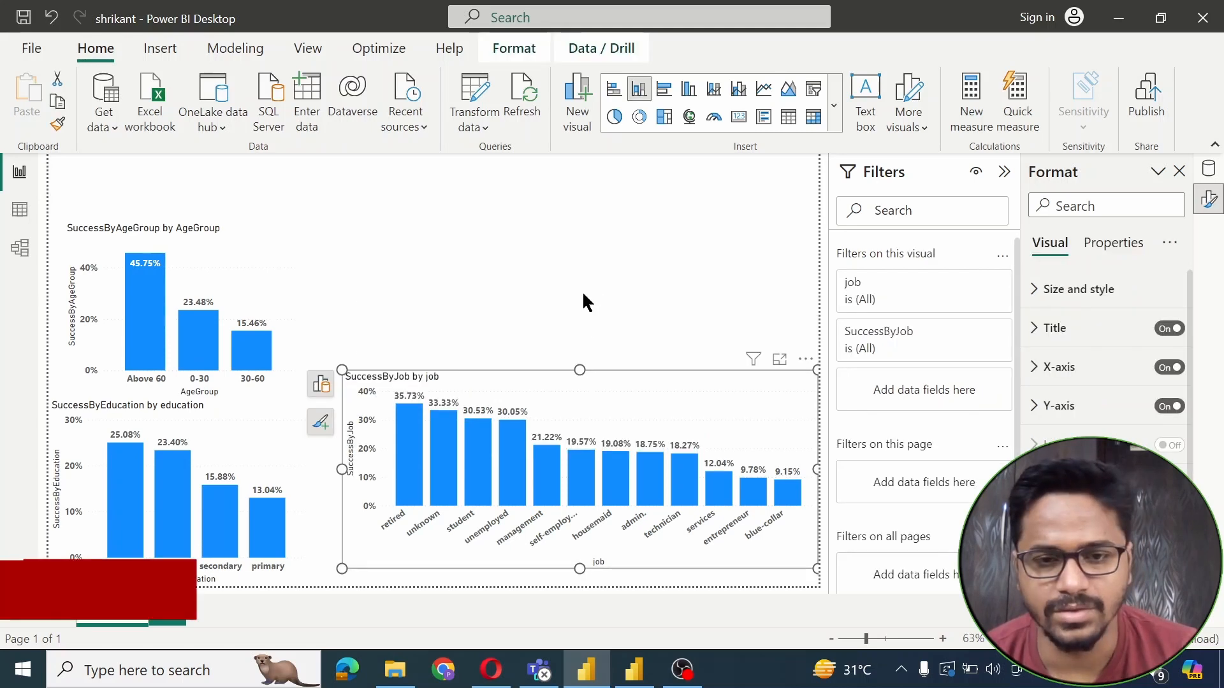
left_click(583, 290)
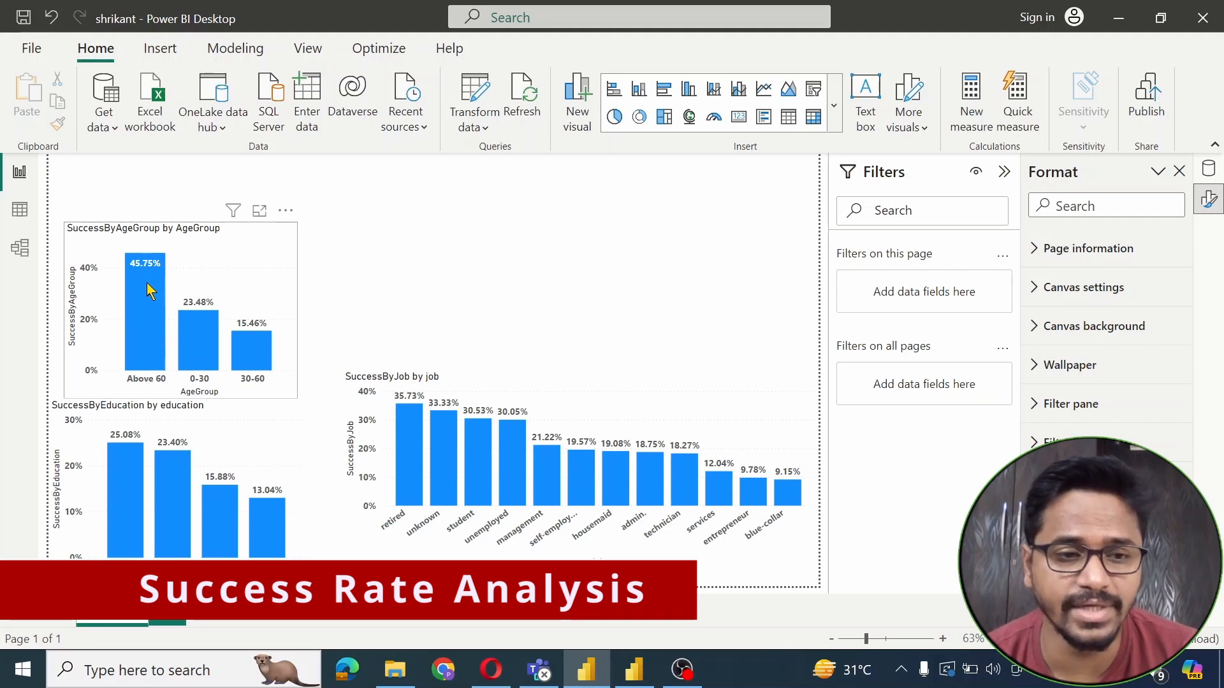
Review the age-group, education and job success-rate charts with their percentage labels
mouse_move(147, 290)
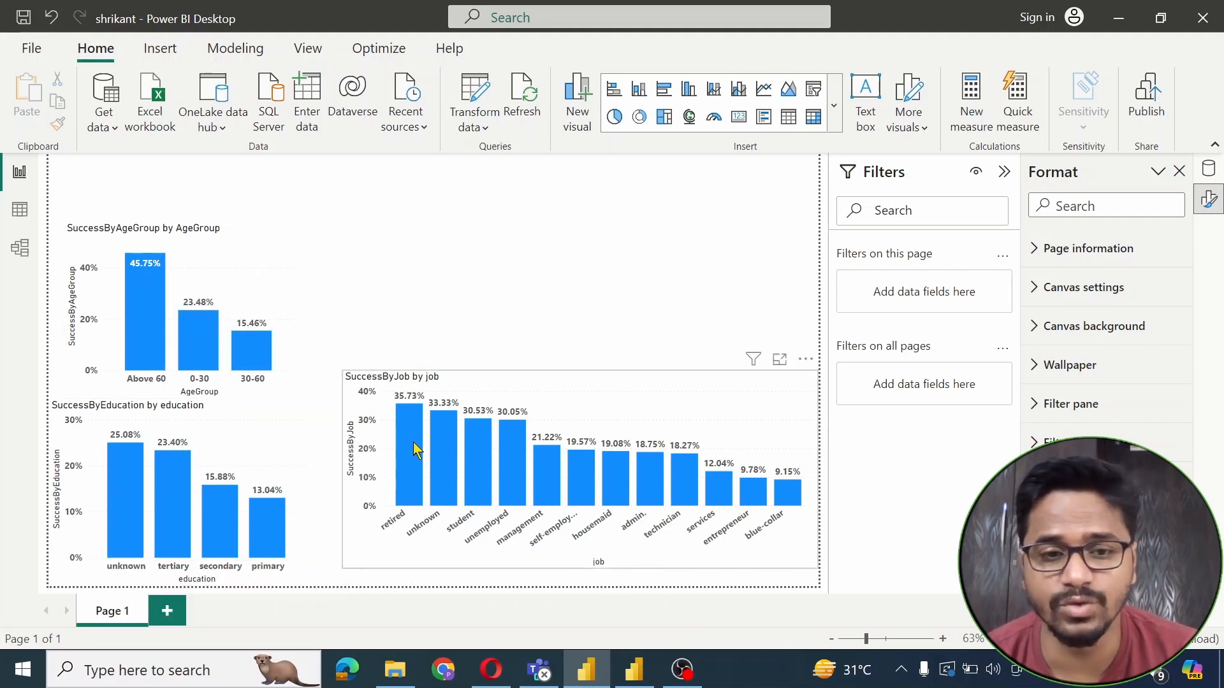
mouse_move(418, 450)
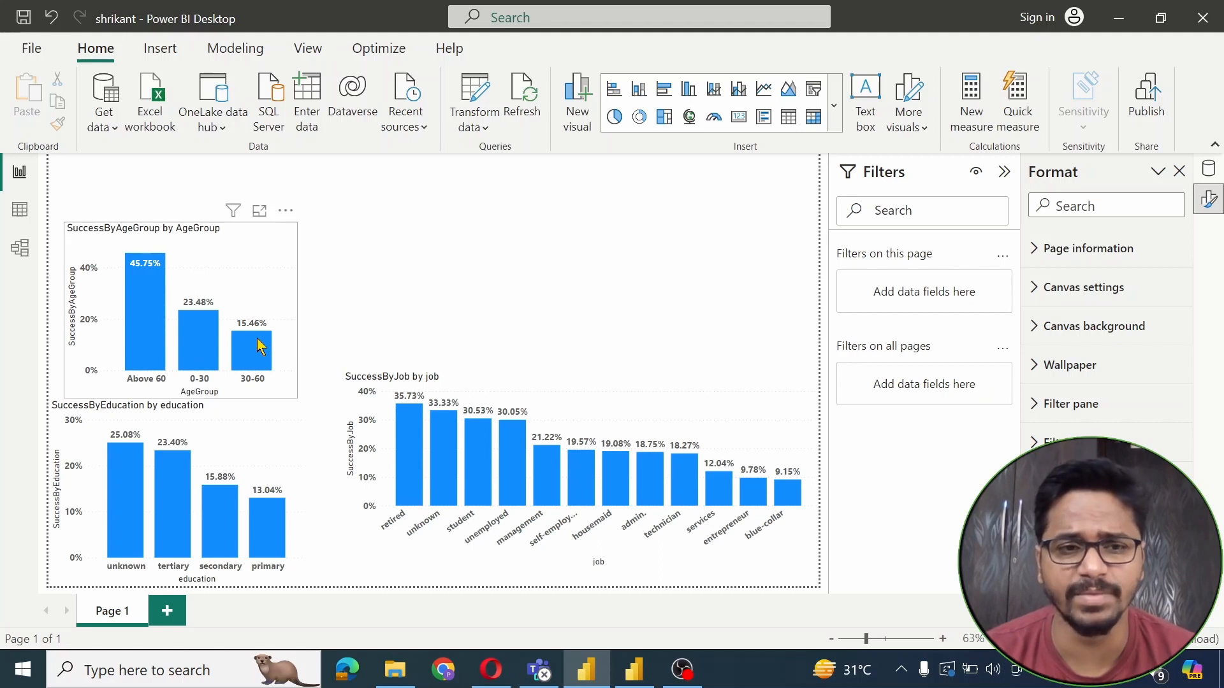
mouse_move(258, 346)
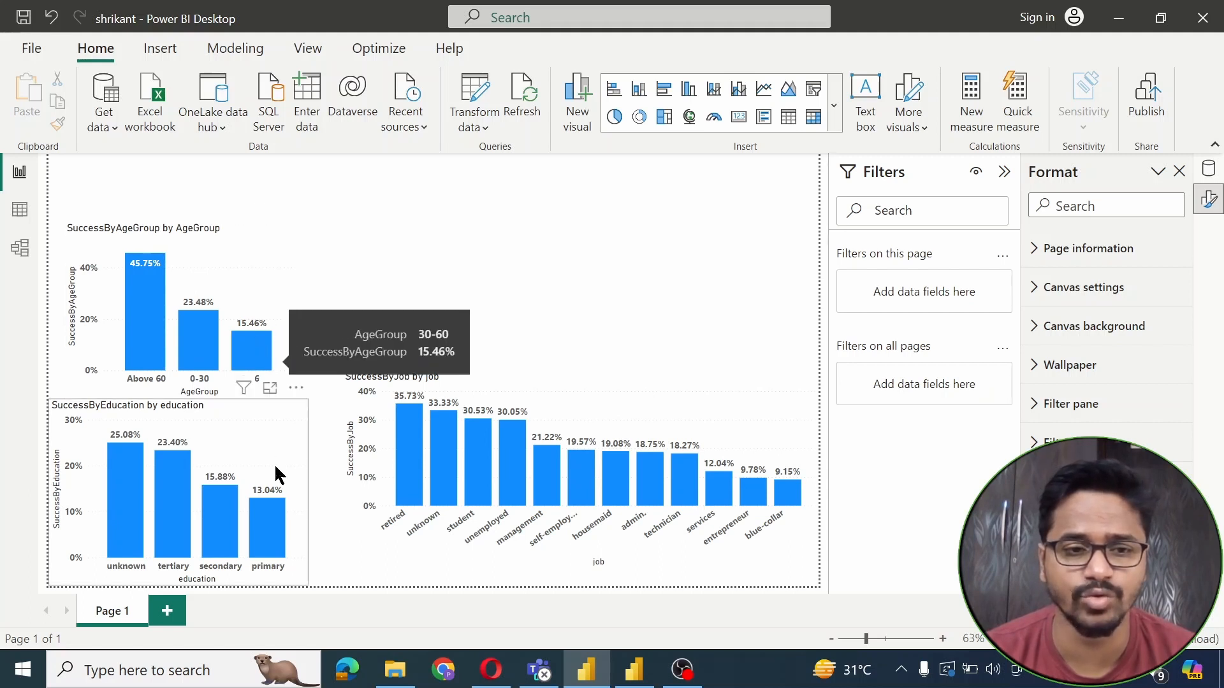
mouse_move(269, 521)
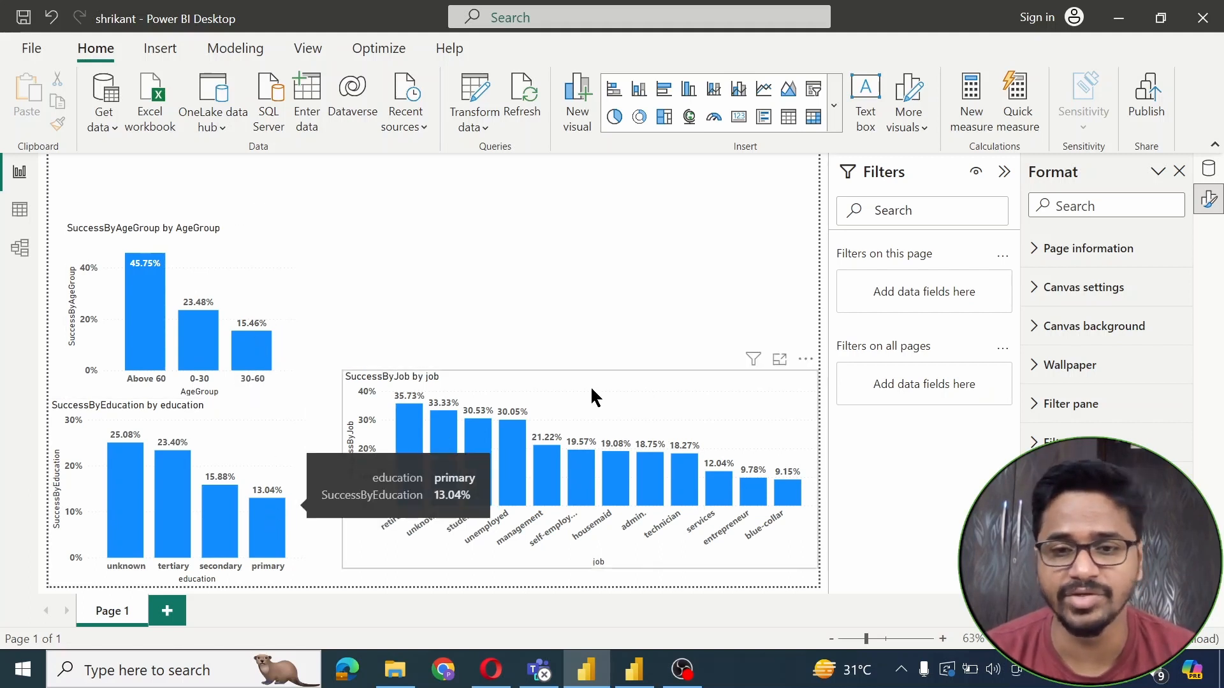
mouse_move(781, 504)
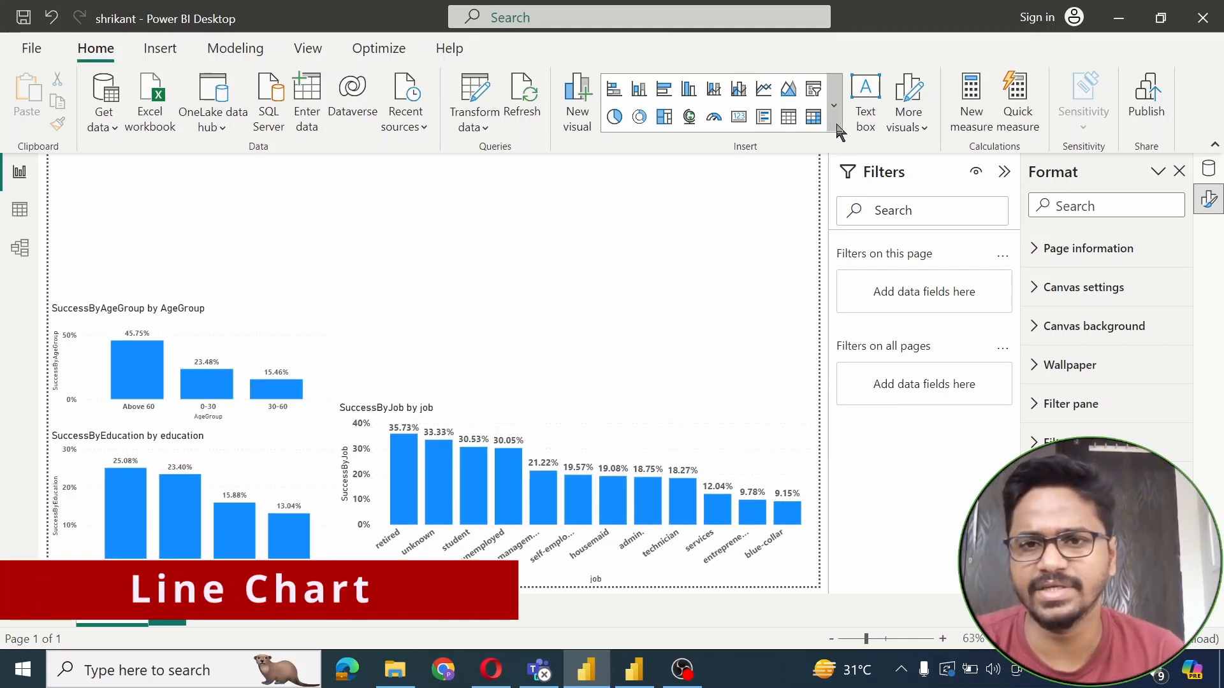
Insert a line chart above the job chart and widen it across the page
left_click(833, 105)
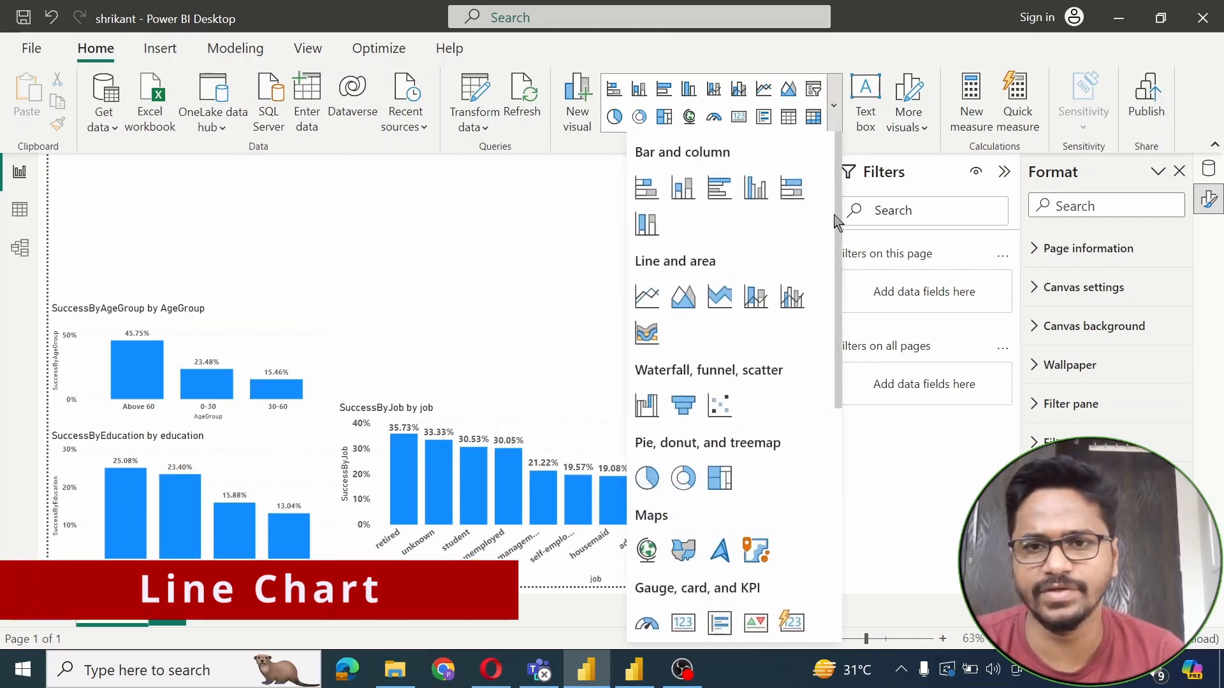
left_click(650, 296)
left_click_drag(181, 193, 474, 307)
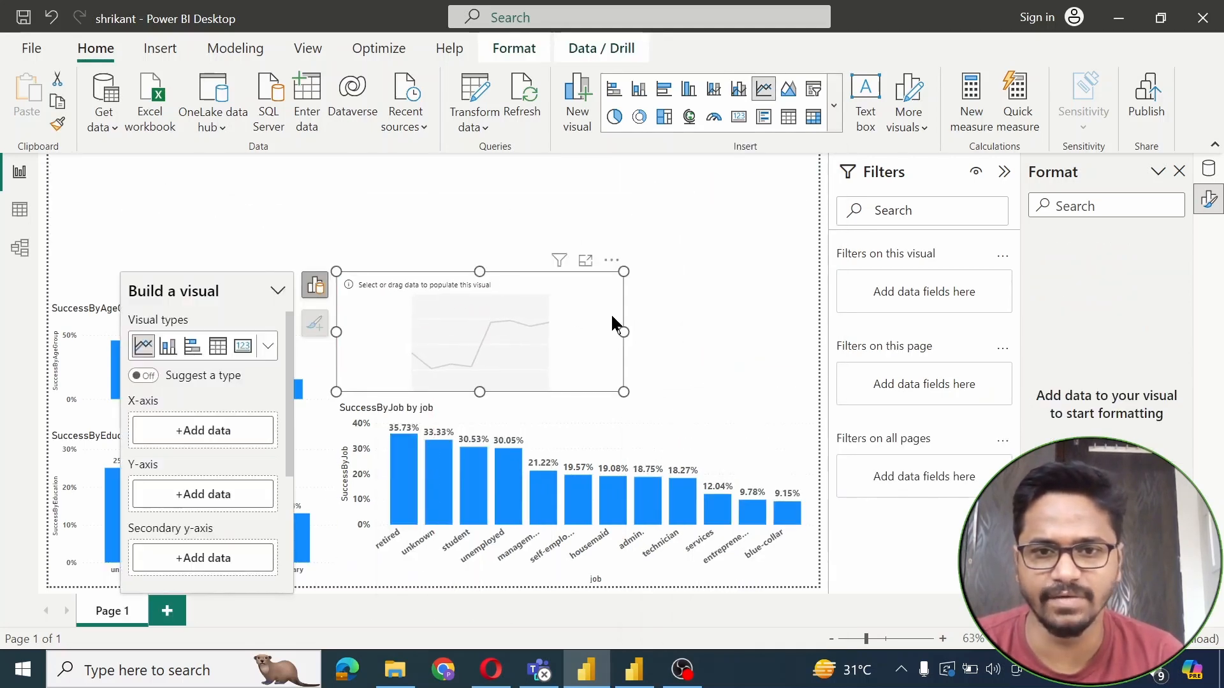
left_click(702, 331)
left_click_drag(624, 330, 818, 324)
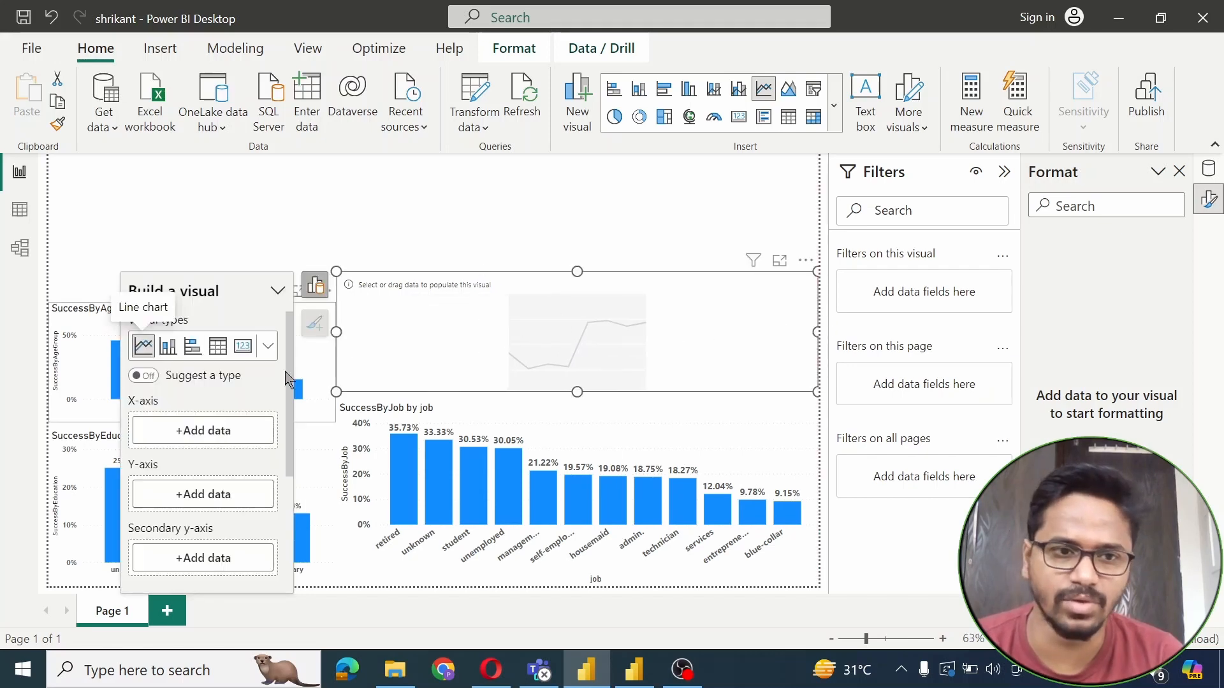
Put month on the line chart's X-axis and Count of poutcome on its Y-axis
left_click(237, 431)
left_click_drag(459, 241, 452, 302)
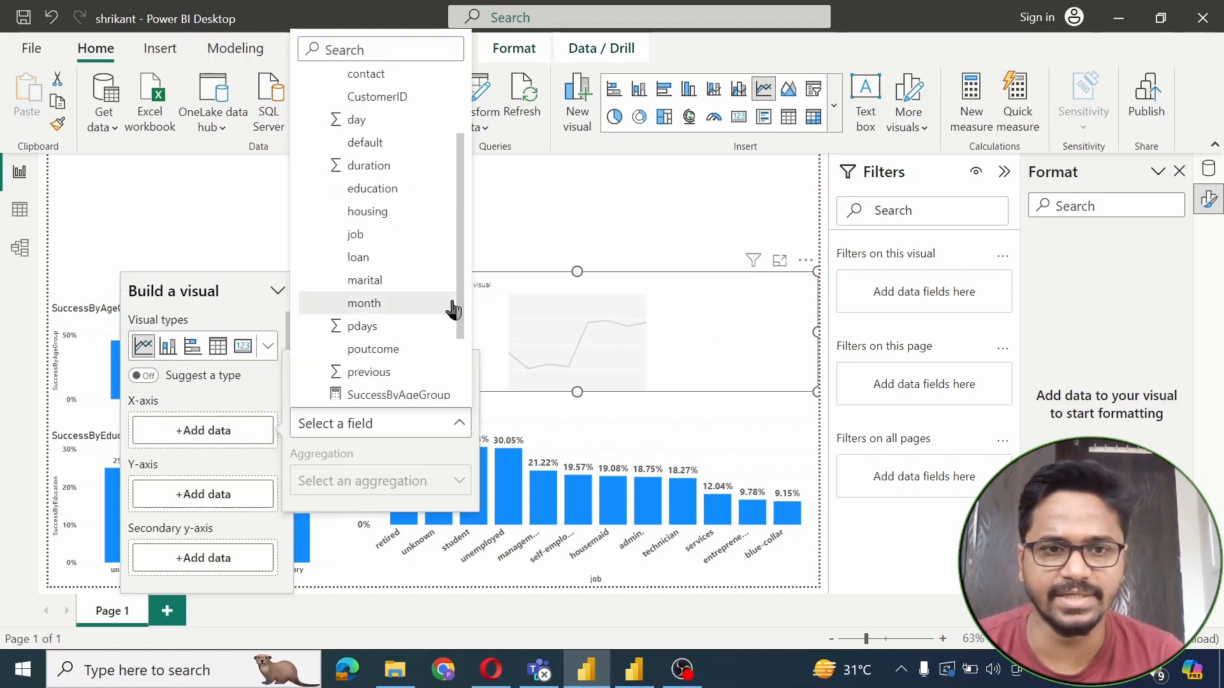
left_click(394, 304)
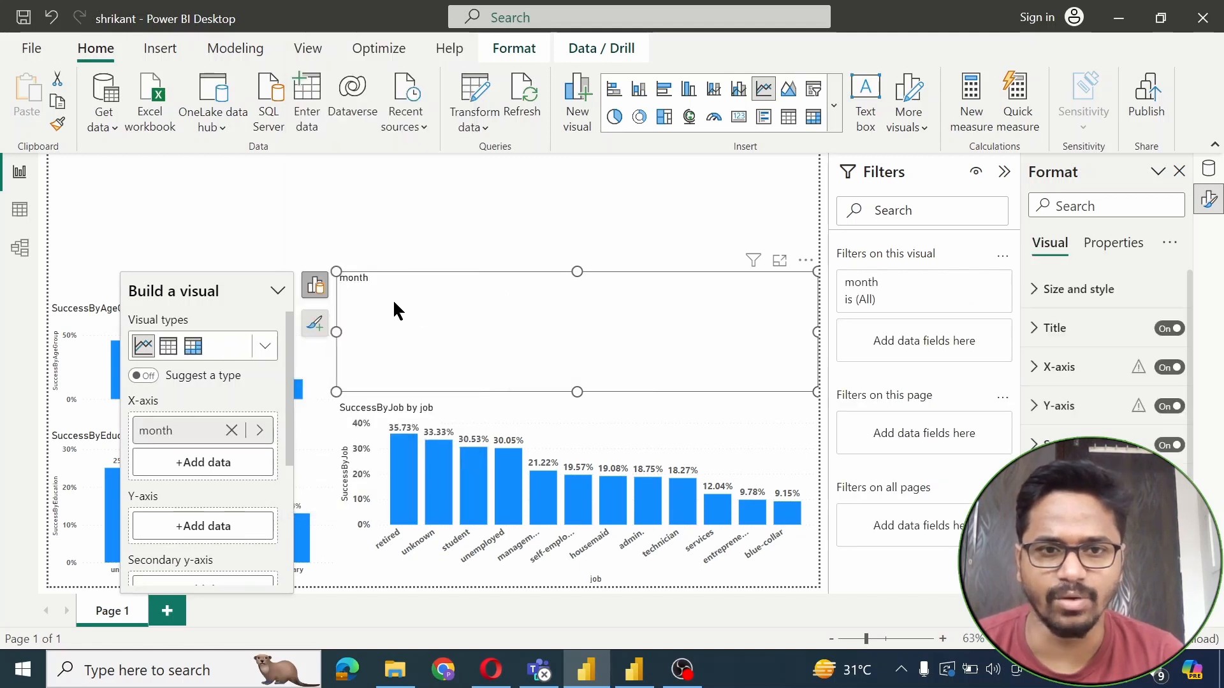
left_click(204, 522)
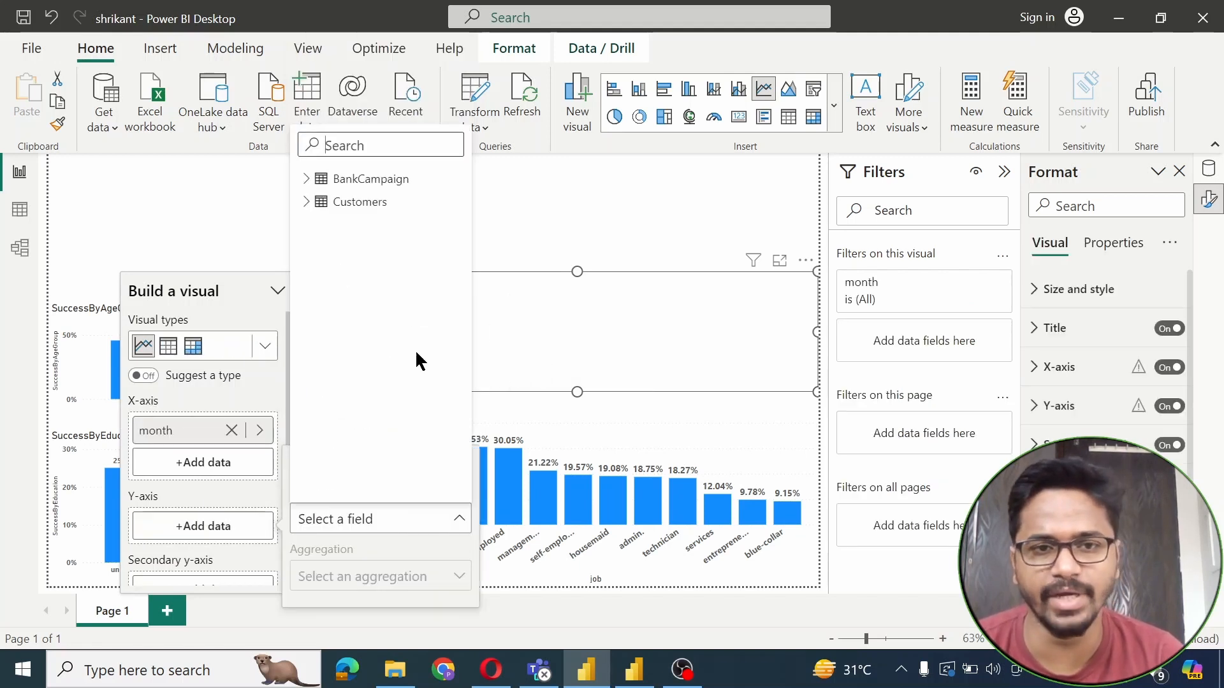
left_click(307, 183)
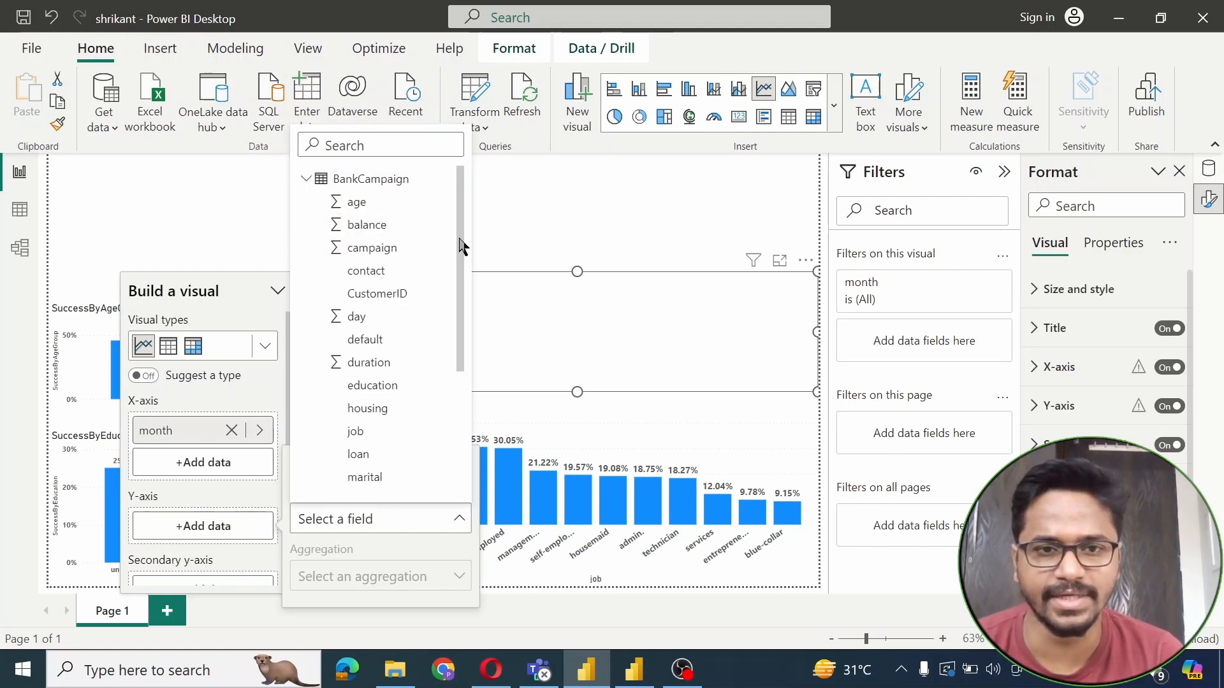
left_click_drag(459, 246, 439, 445)
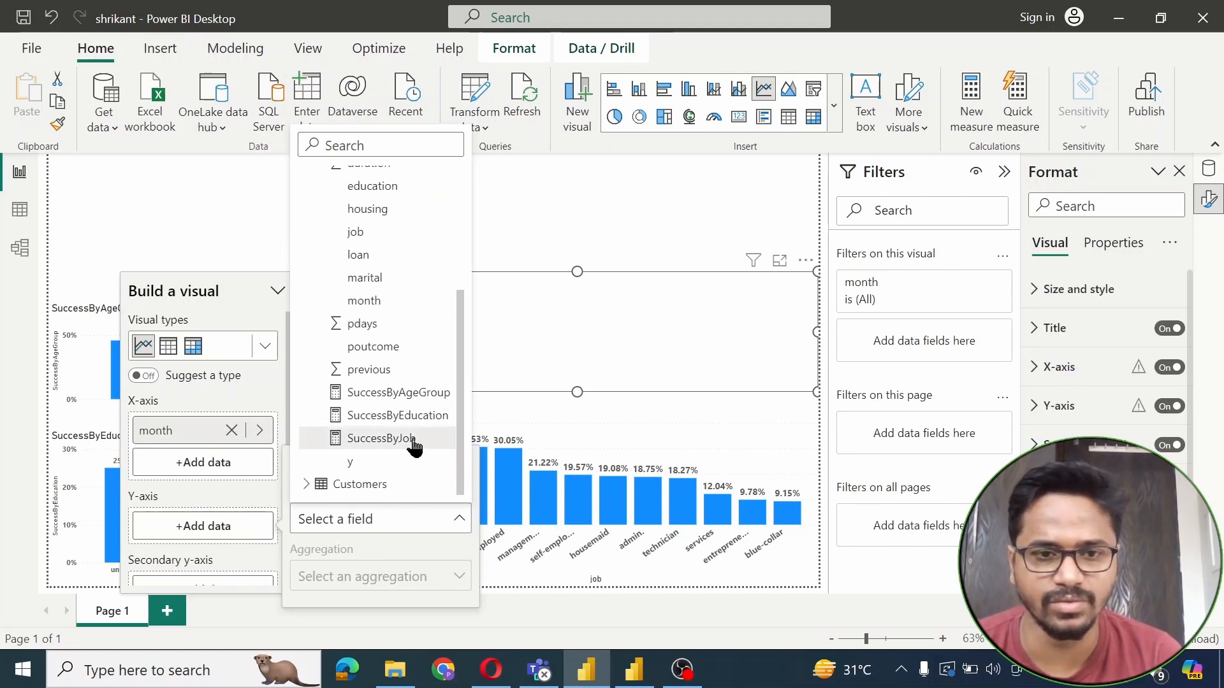
left_click(380, 347)
Format the line chart to show data labels and point markers
left_click(514, 189)
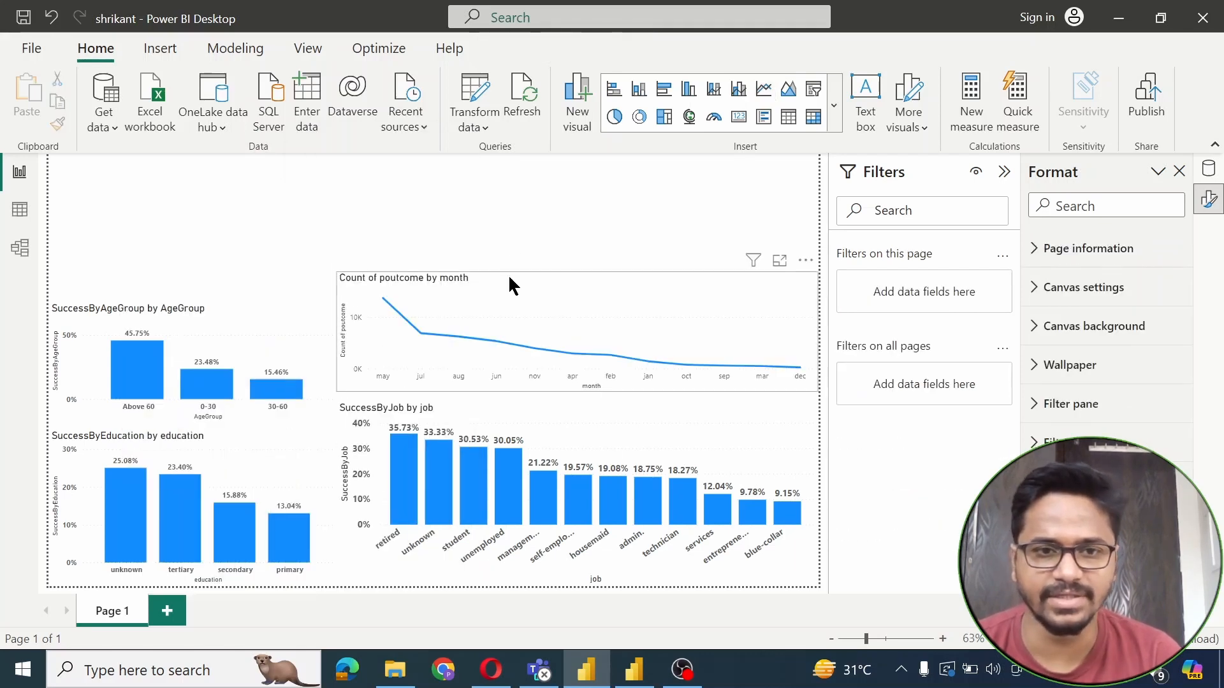
left_click(515, 294)
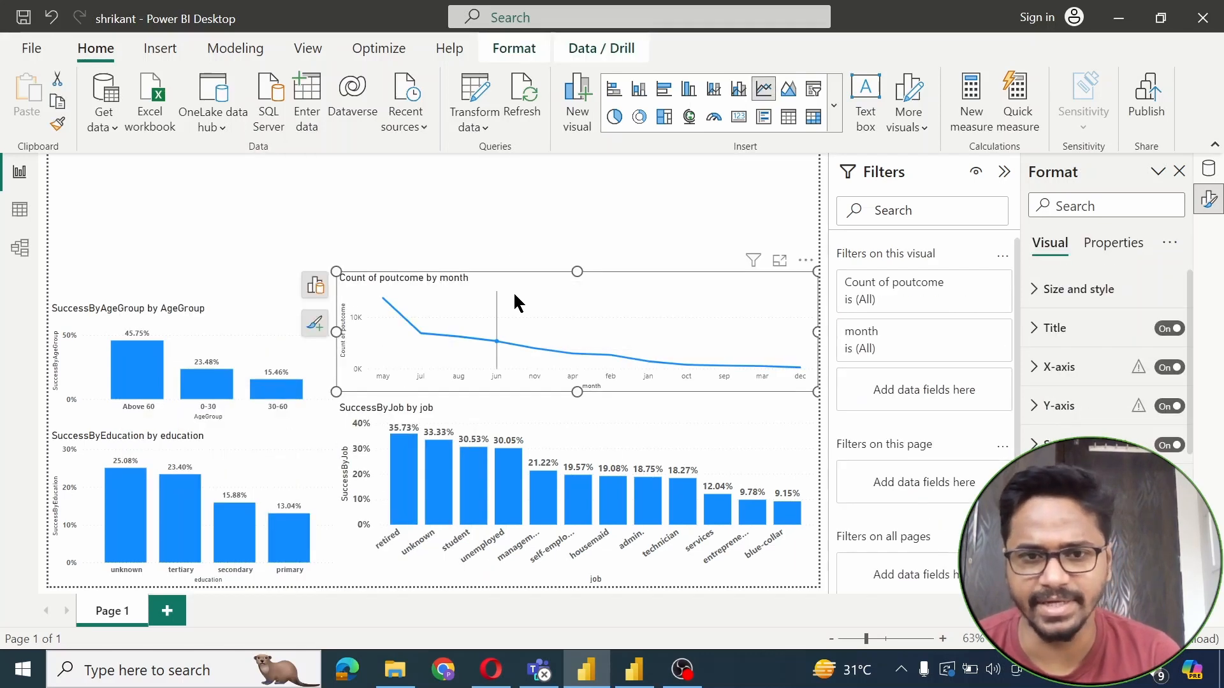
left_click(514, 292)
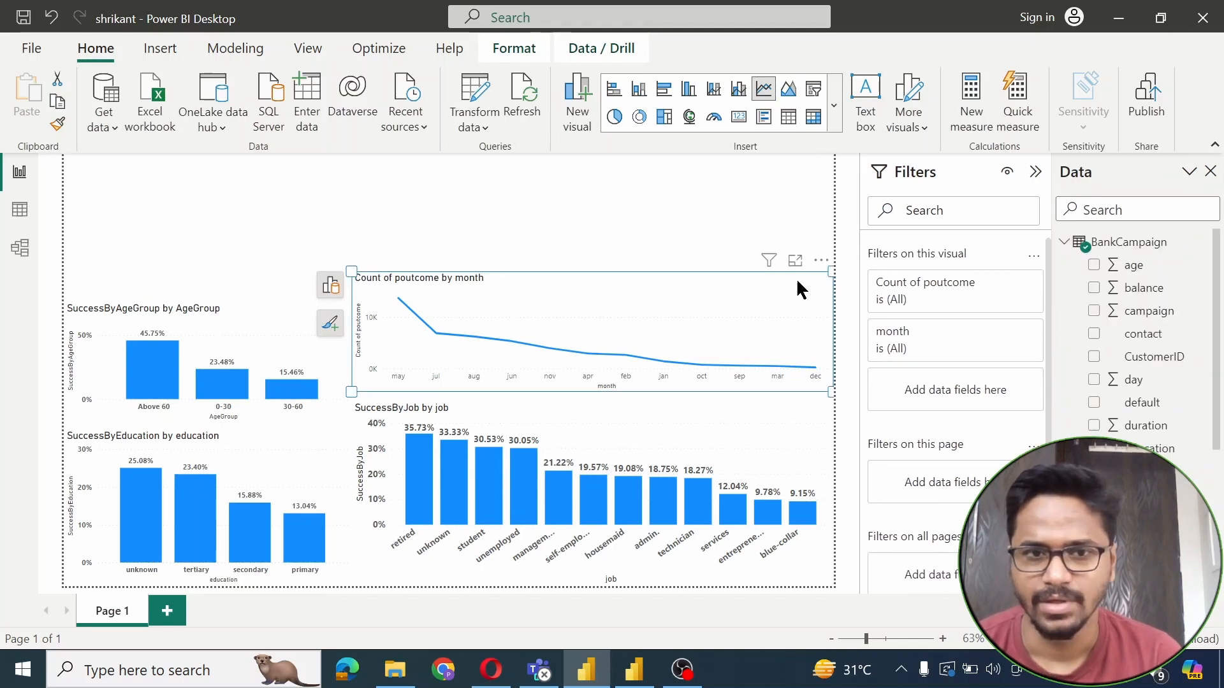
right_click(626, 295)
left_click(700, 440)
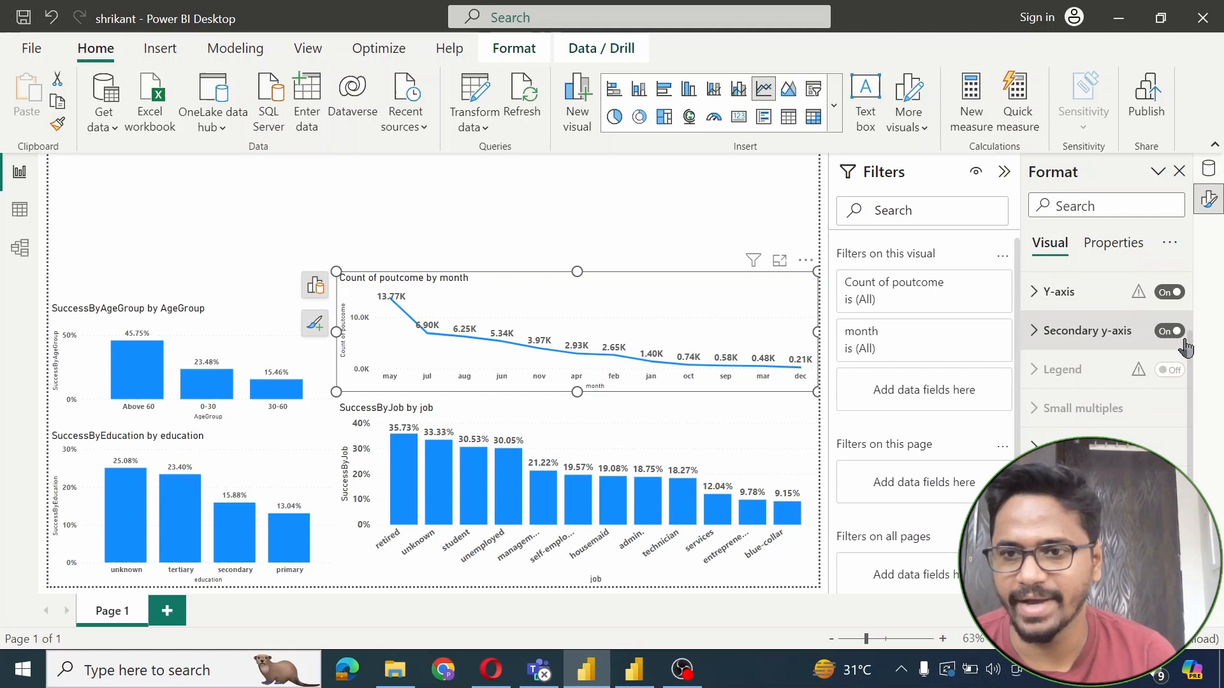
scroll(1173, 447, "down", 5)
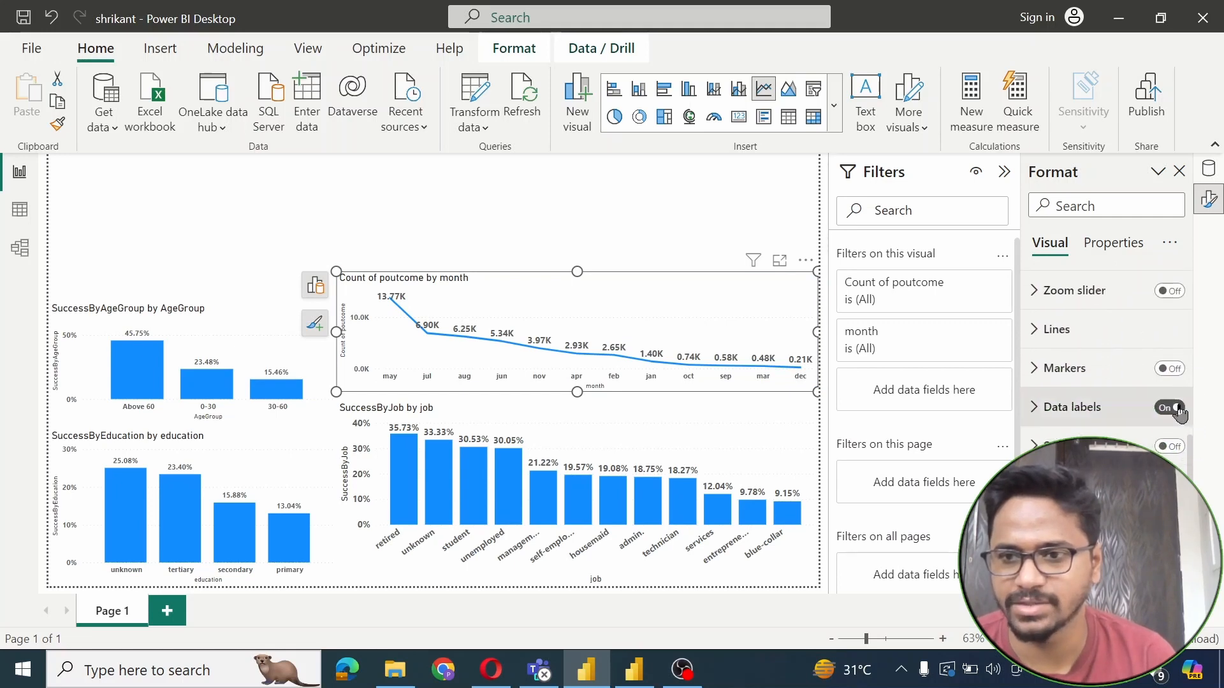
left_click(1170, 369)
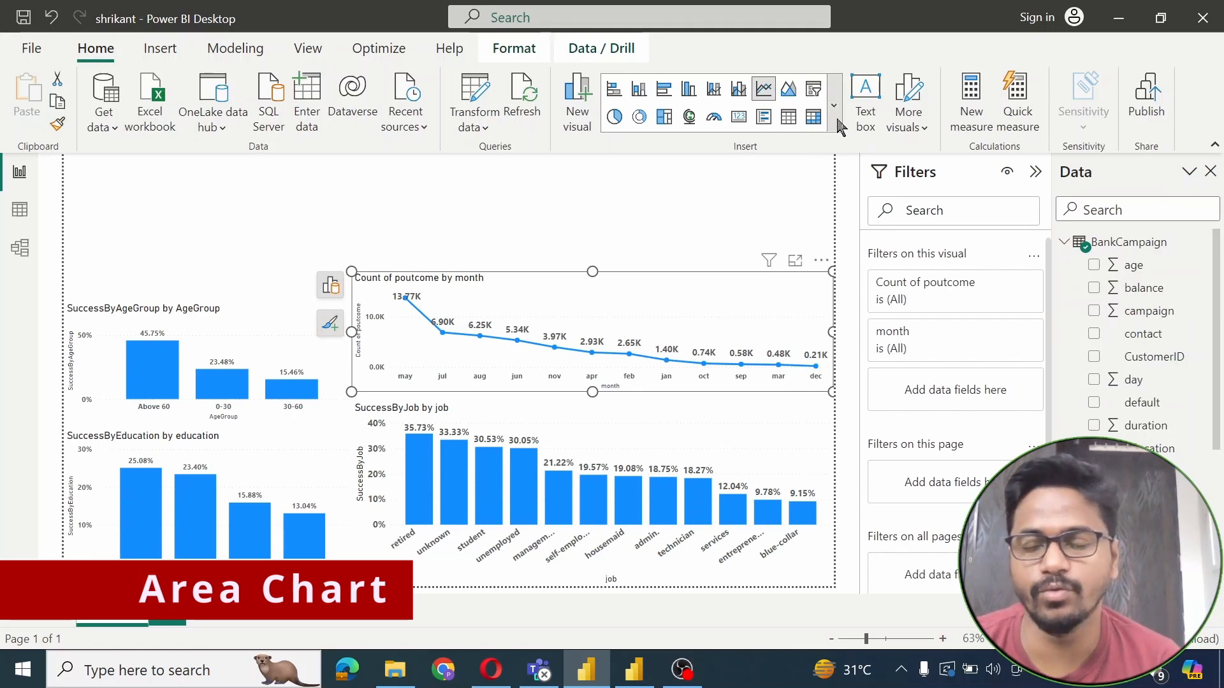
Change the Count of poutcome by month line chart to an area chart
left_click(833, 121)
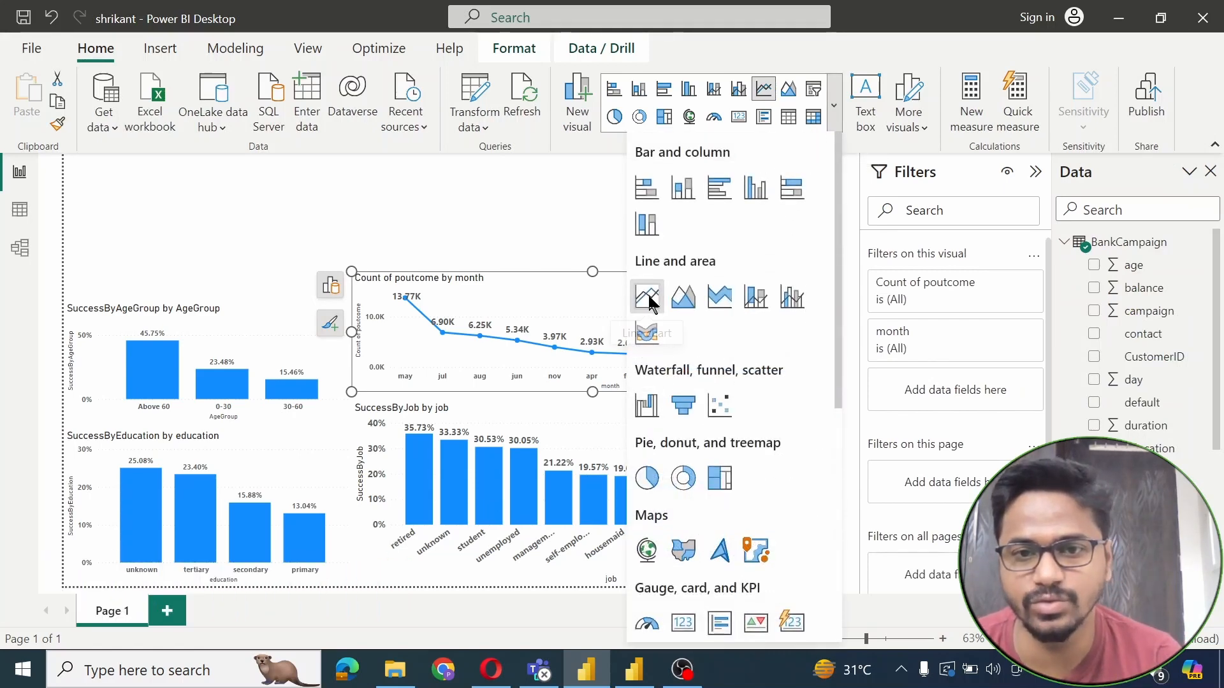
left_click(685, 298)
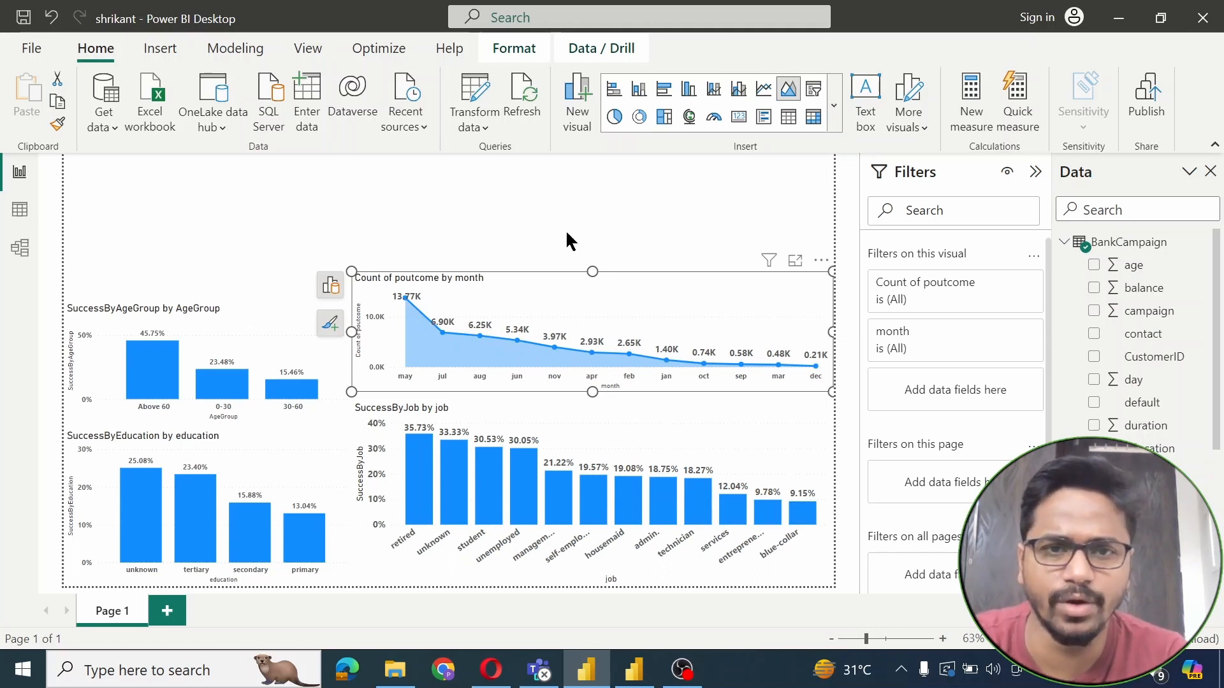
left_click(534, 208)
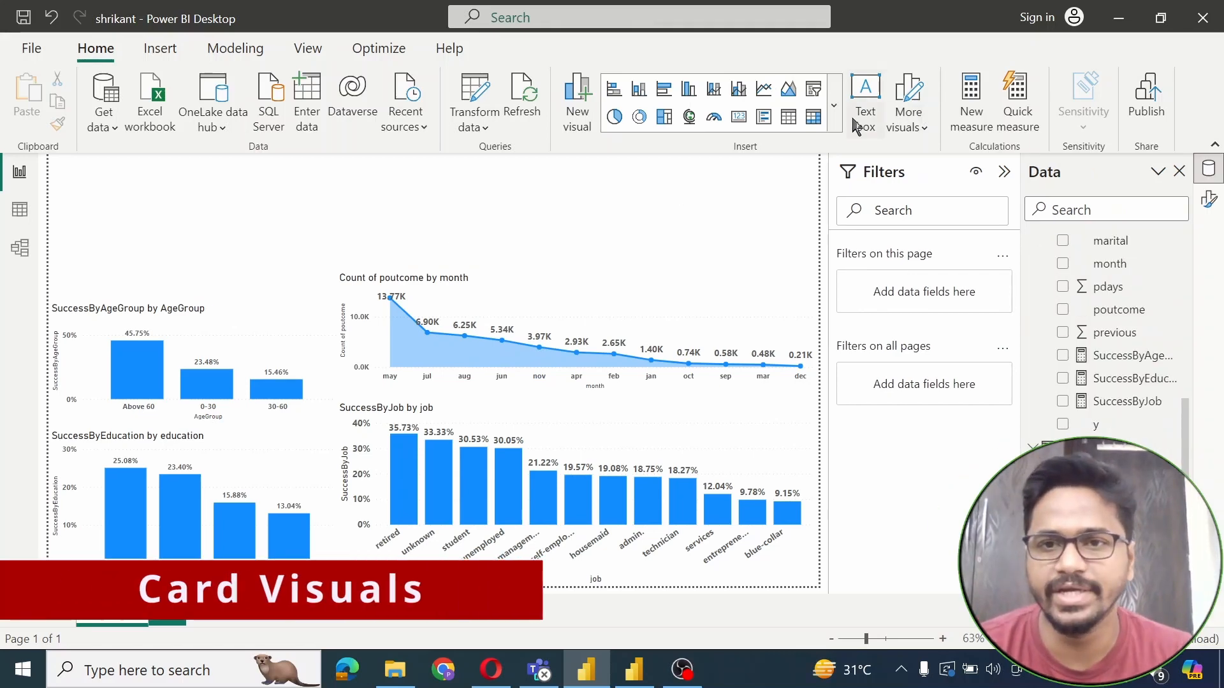
Add a card above the area chart showing Count of CustomerID (45.211K)
left_click(833, 105)
left_click_drag(839, 297, 822, 445)
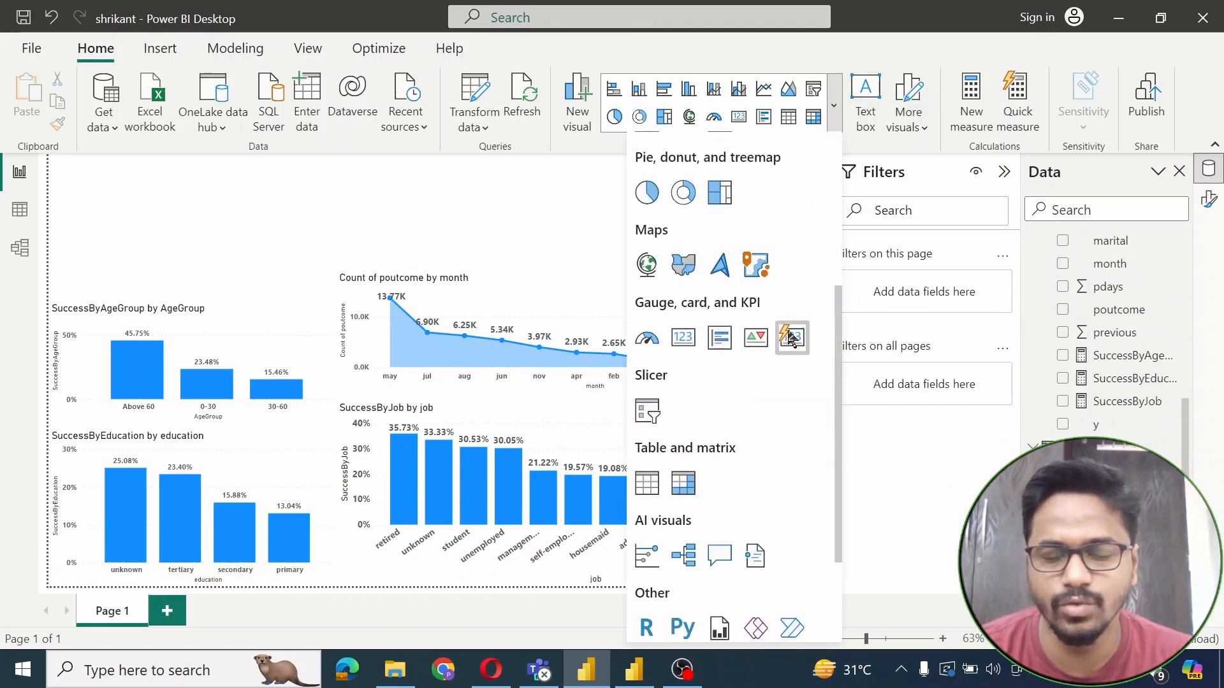
left_click(789, 336)
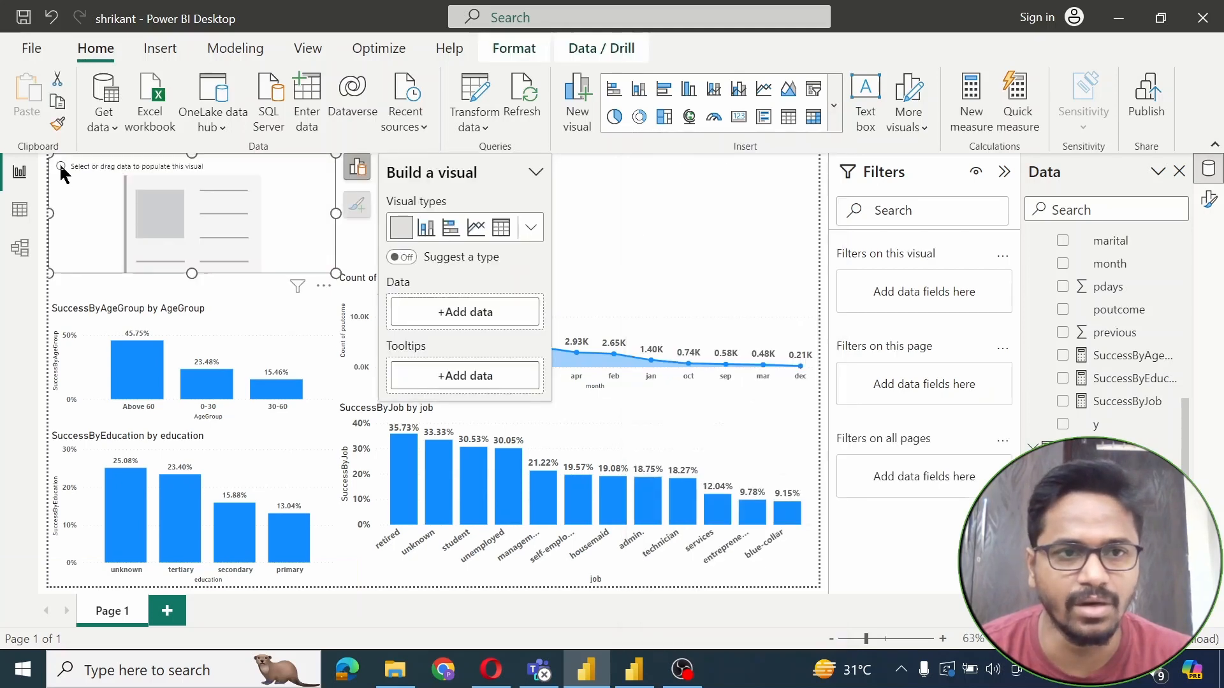
left_click_drag(61, 170, 378, 220)
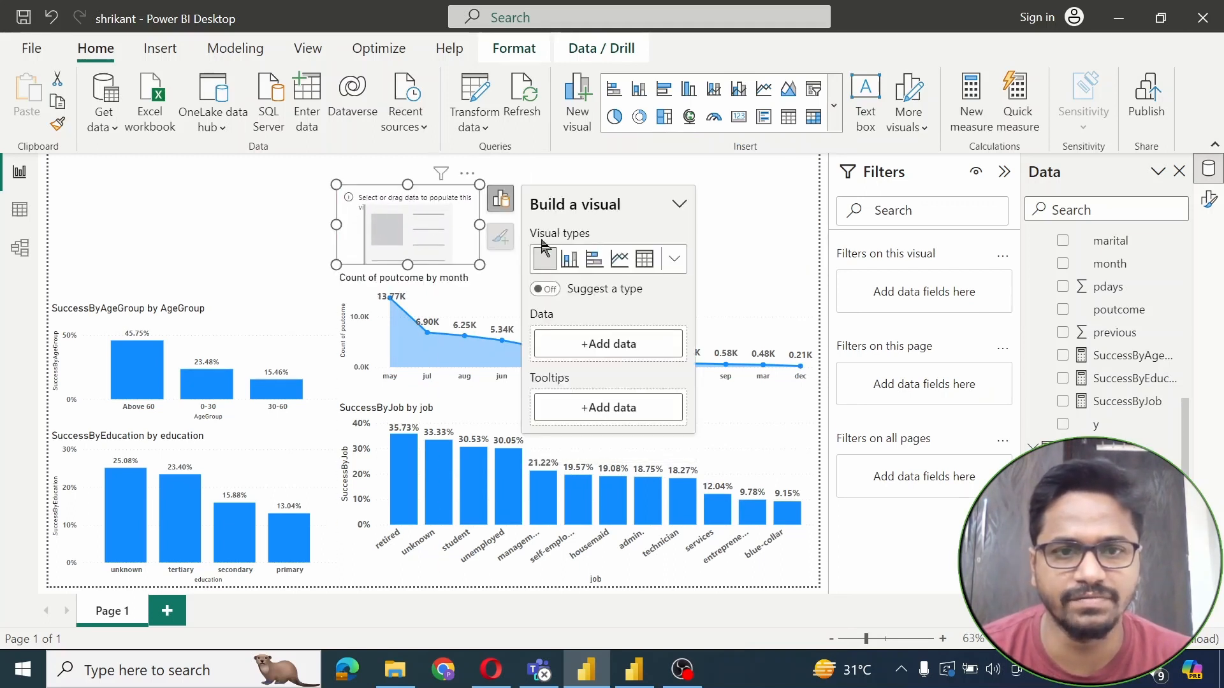
left_click(605, 344)
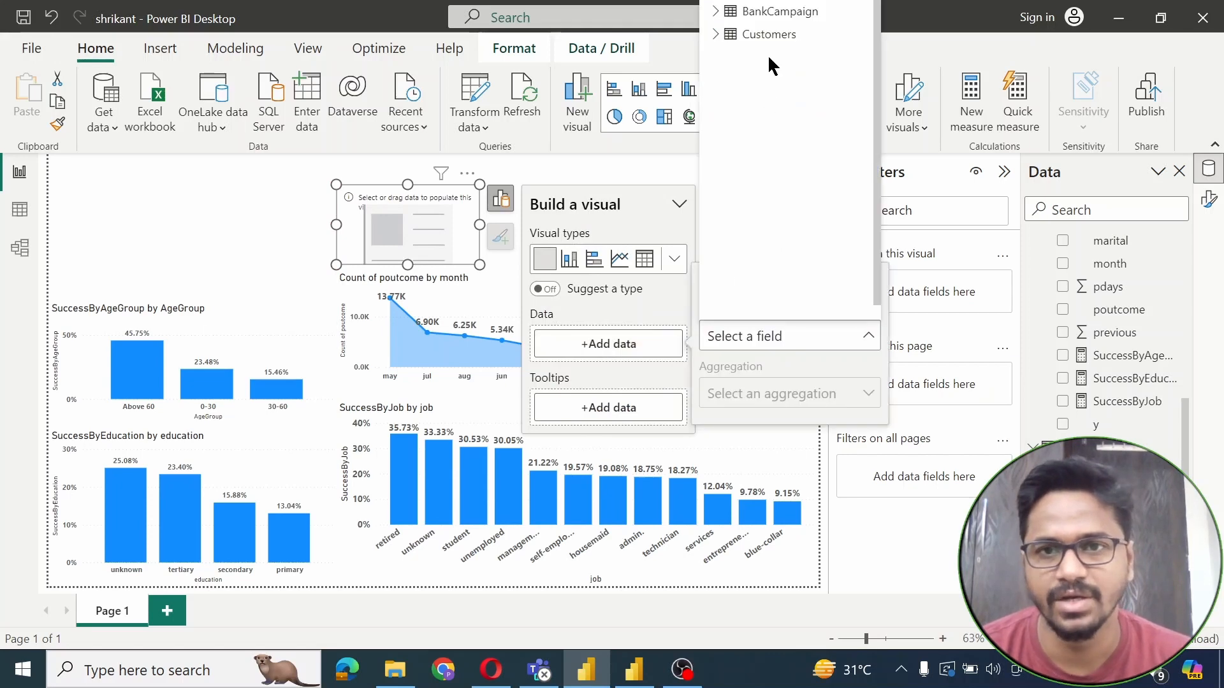
left_click(717, 37)
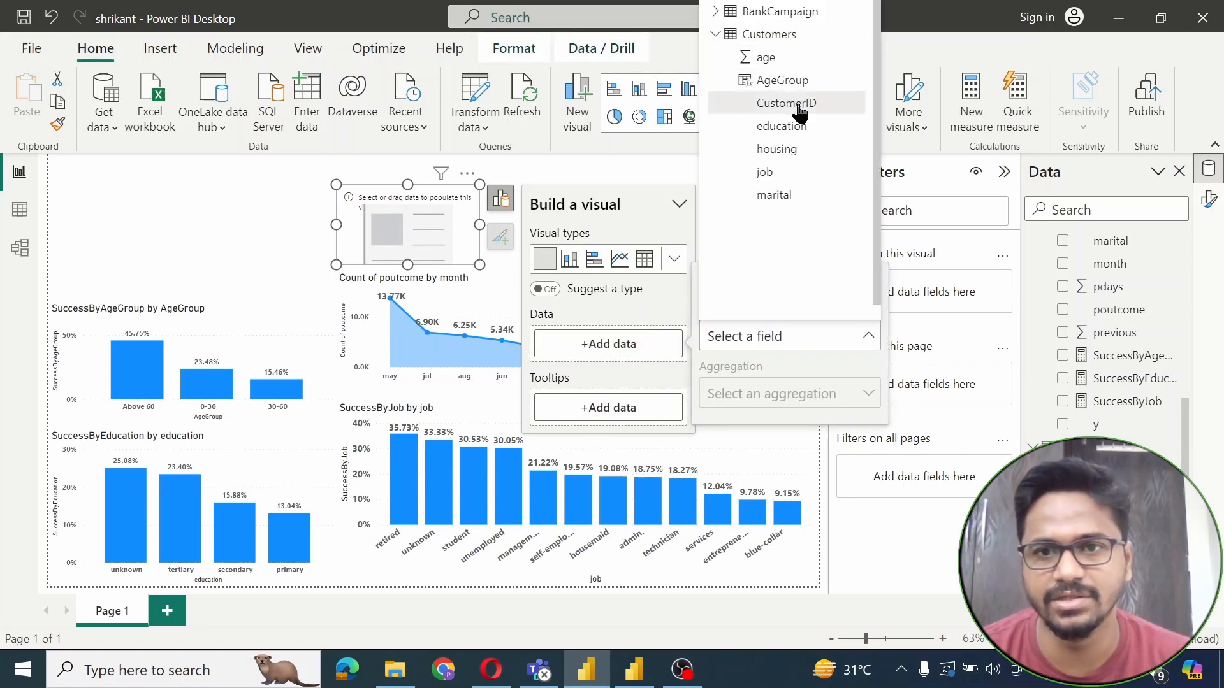
left_click(793, 106)
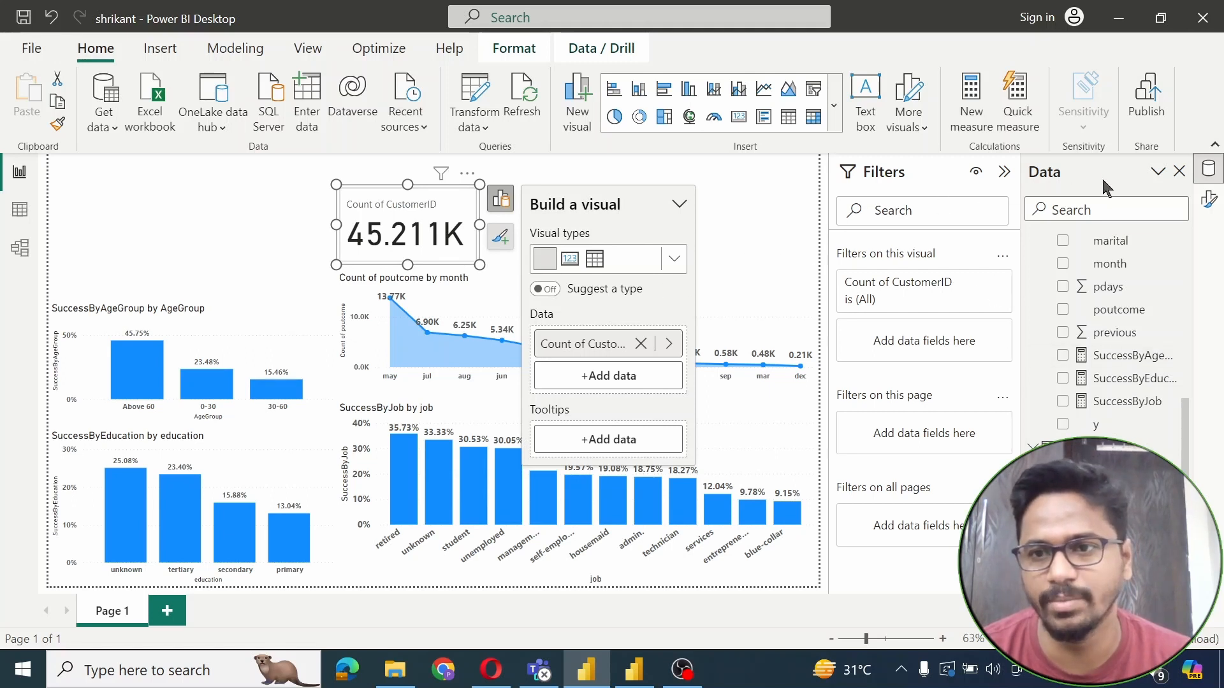
Give the card a centred 'Total Customers' title with a light-blue background
left_click(1208, 200)
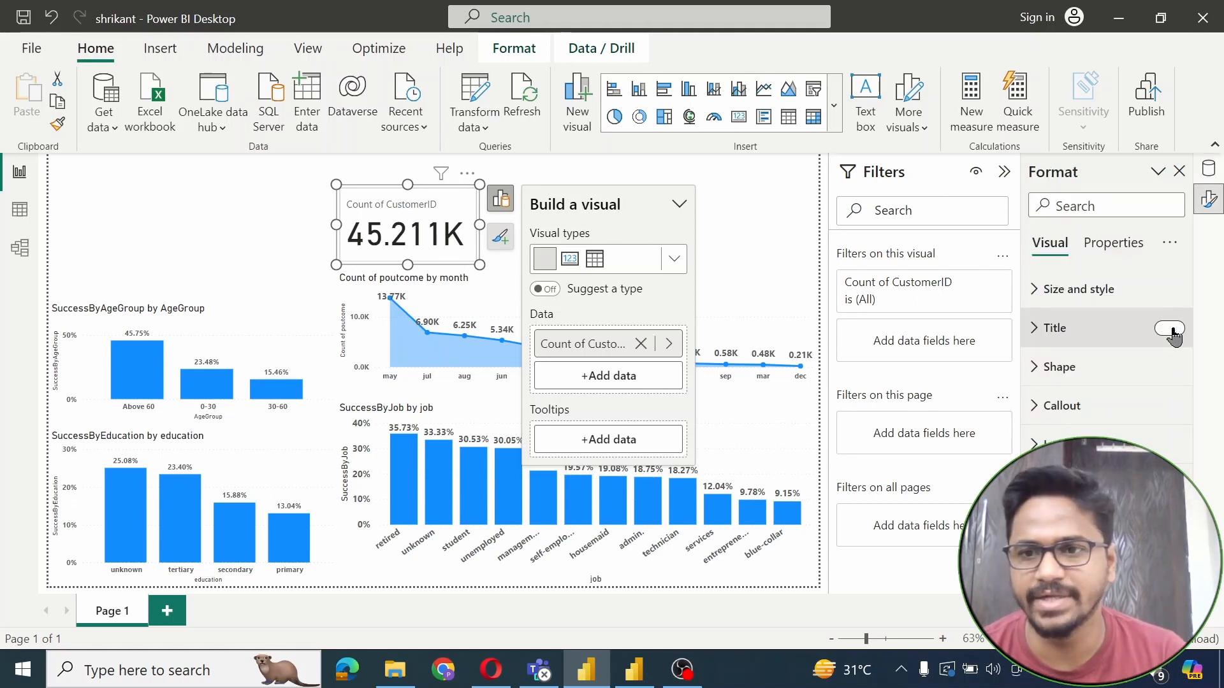
left_click(1172, 330)
left_click(1030, 338)
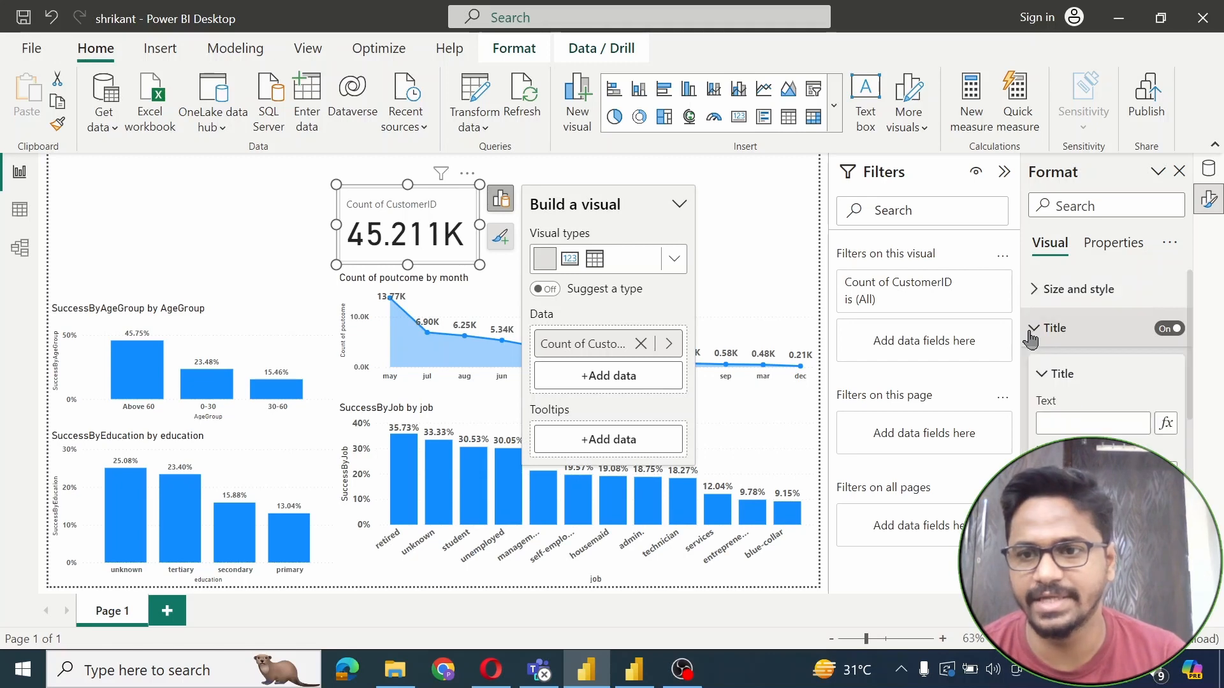
left_click(1071, 423)
type("Total Customers")
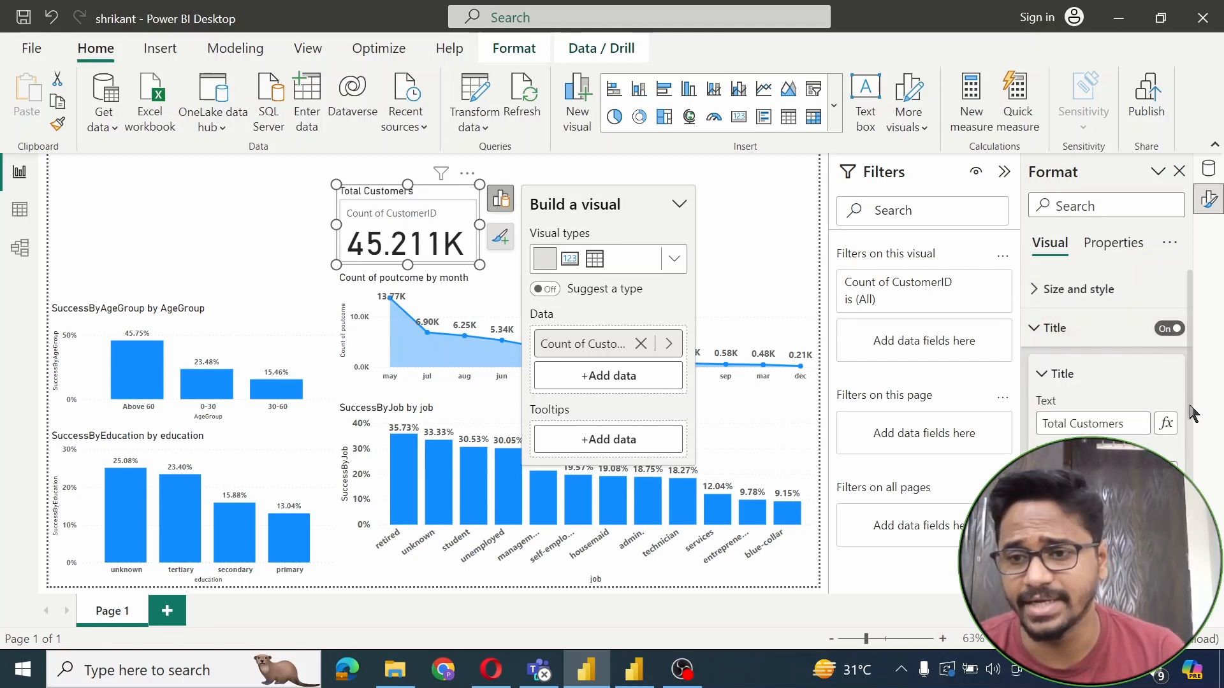
scroll(1185, 408, "down", 1)
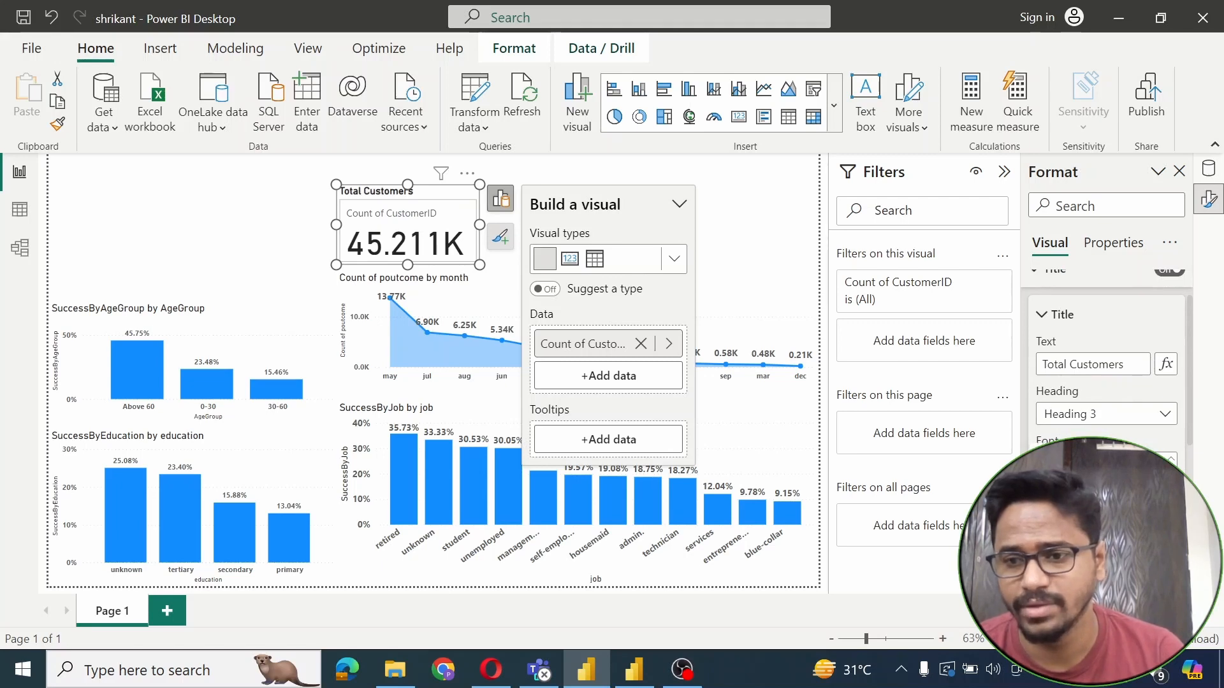
left_click(1058, 591)
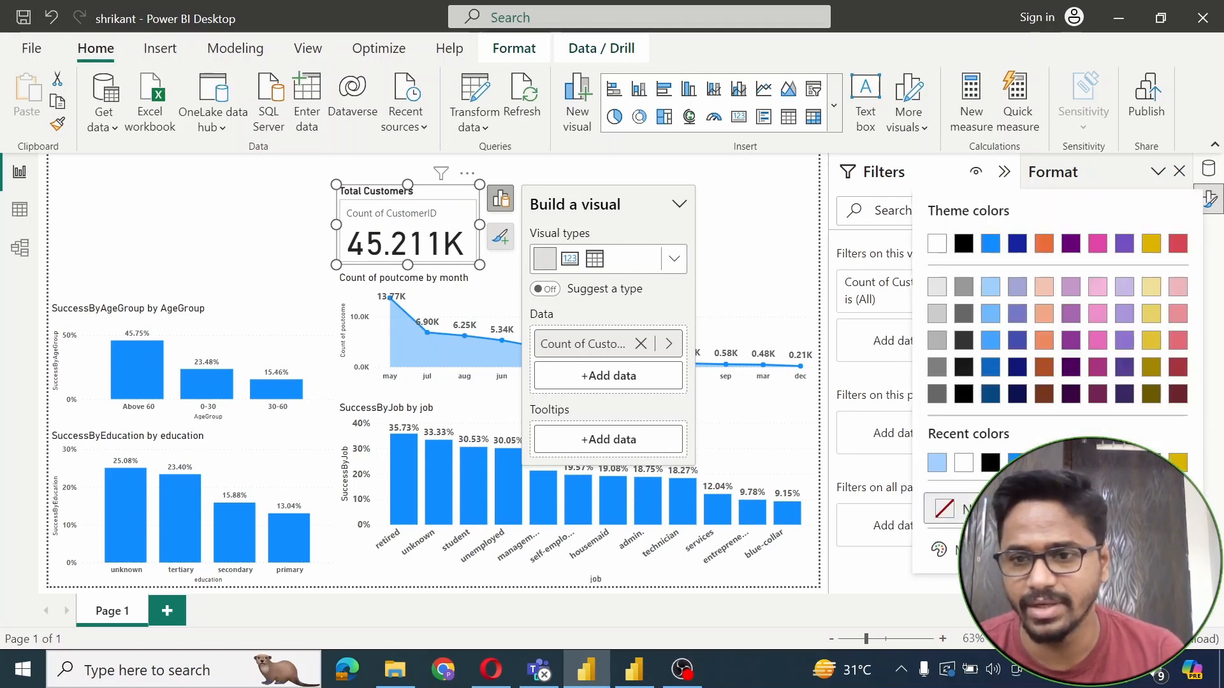
left_click(937, 462)
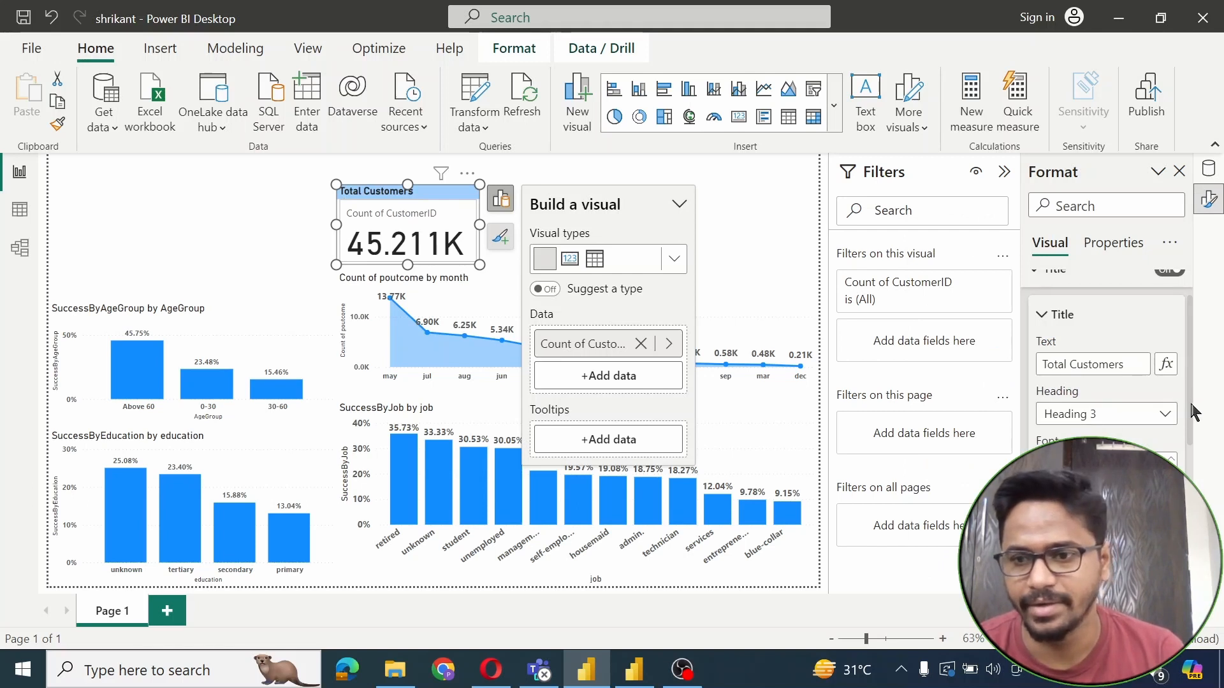
scroll(1185, 412, "down", 5)
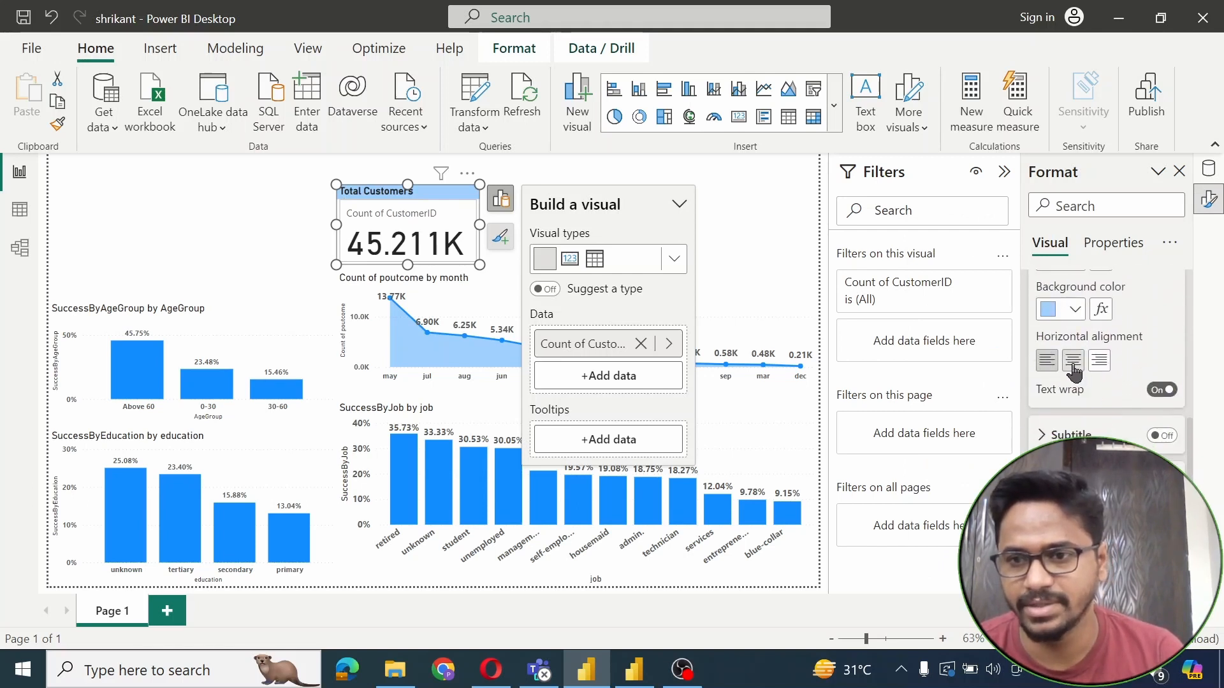
left_click(1074, 361)
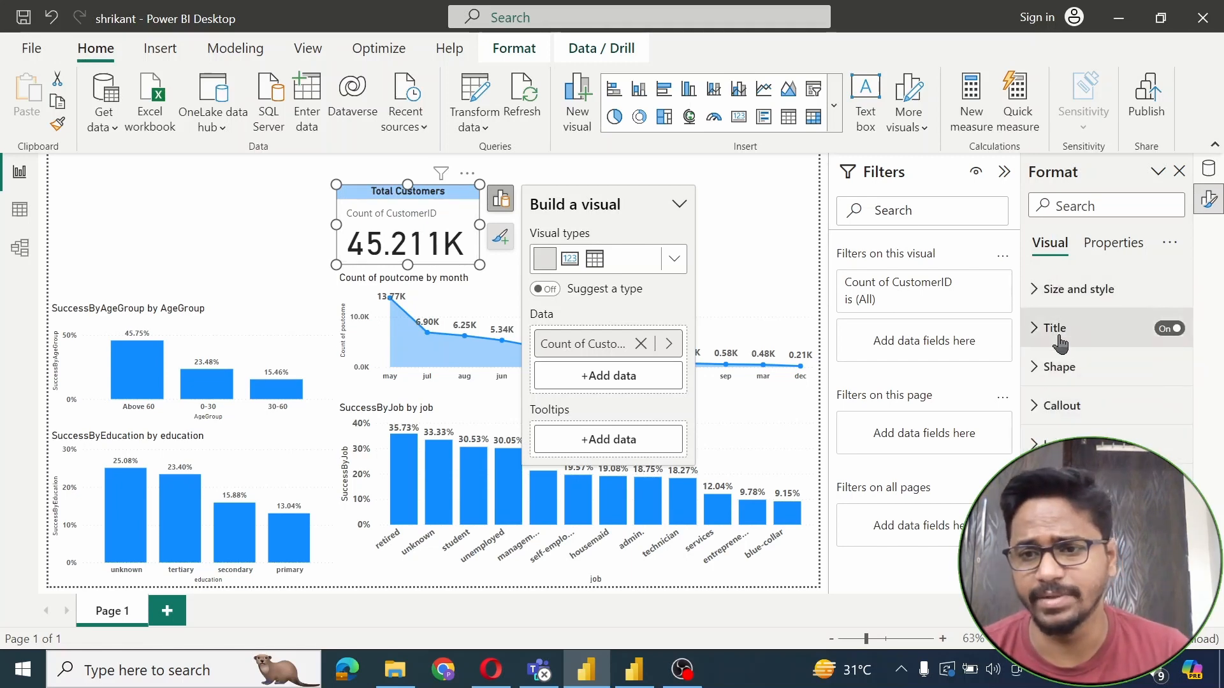
Hide the card's Count of CustomerID label and nudge the card slightly
left_click(1040, 407)
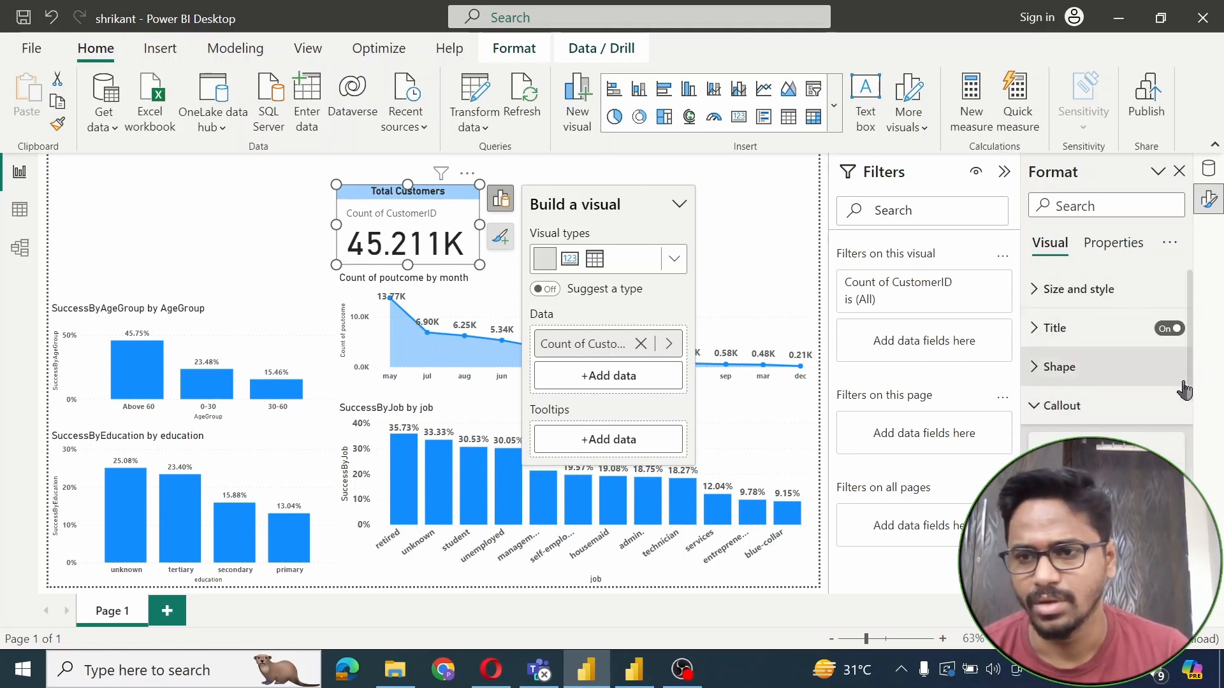
left_click_drag(1191, 373, 1199, 568)
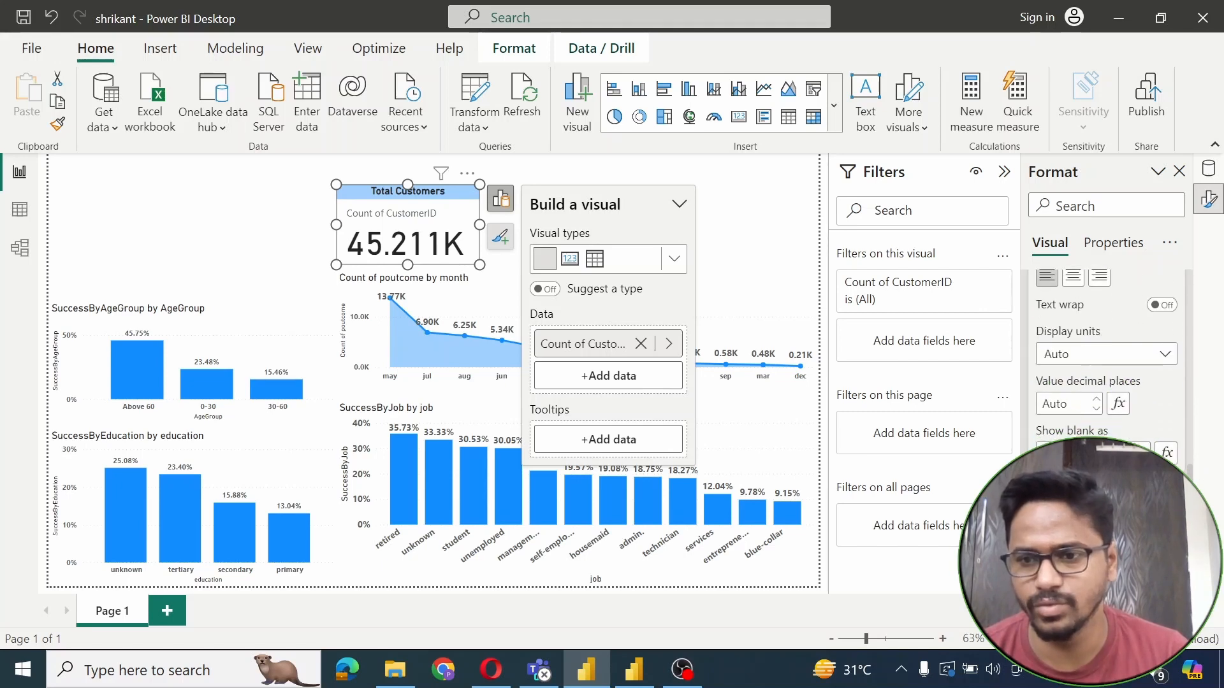
left_click(1162, 492)
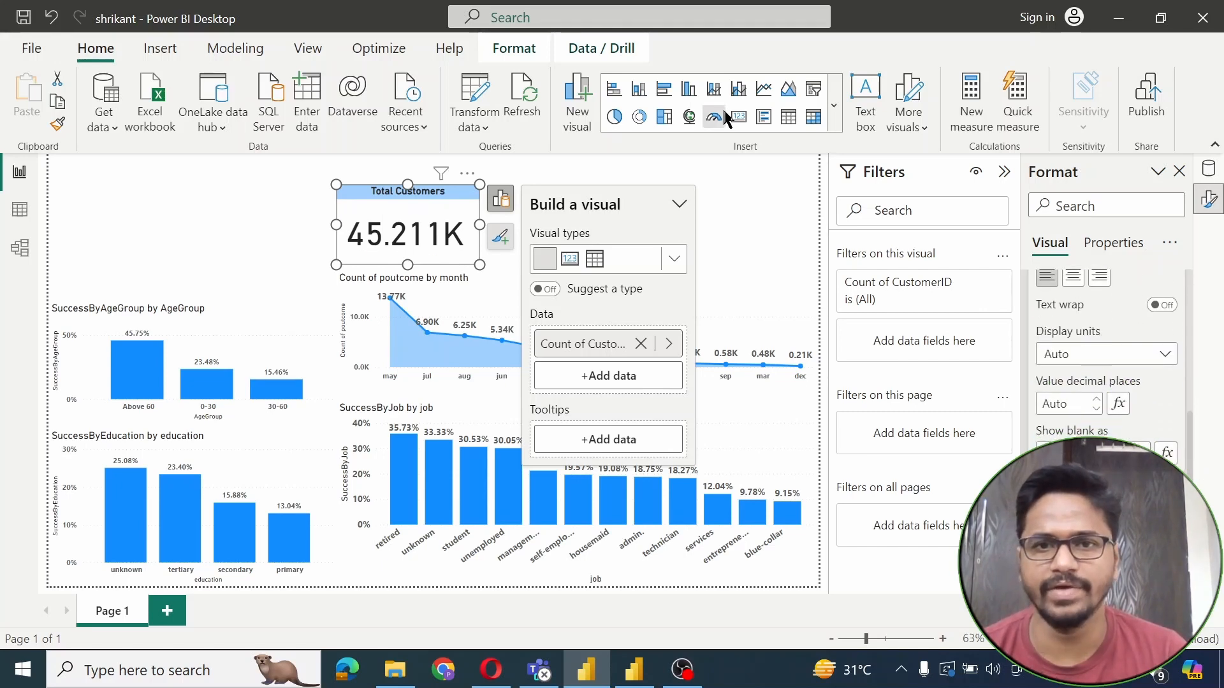
left_click(730, 221)
left_click(386, 203)
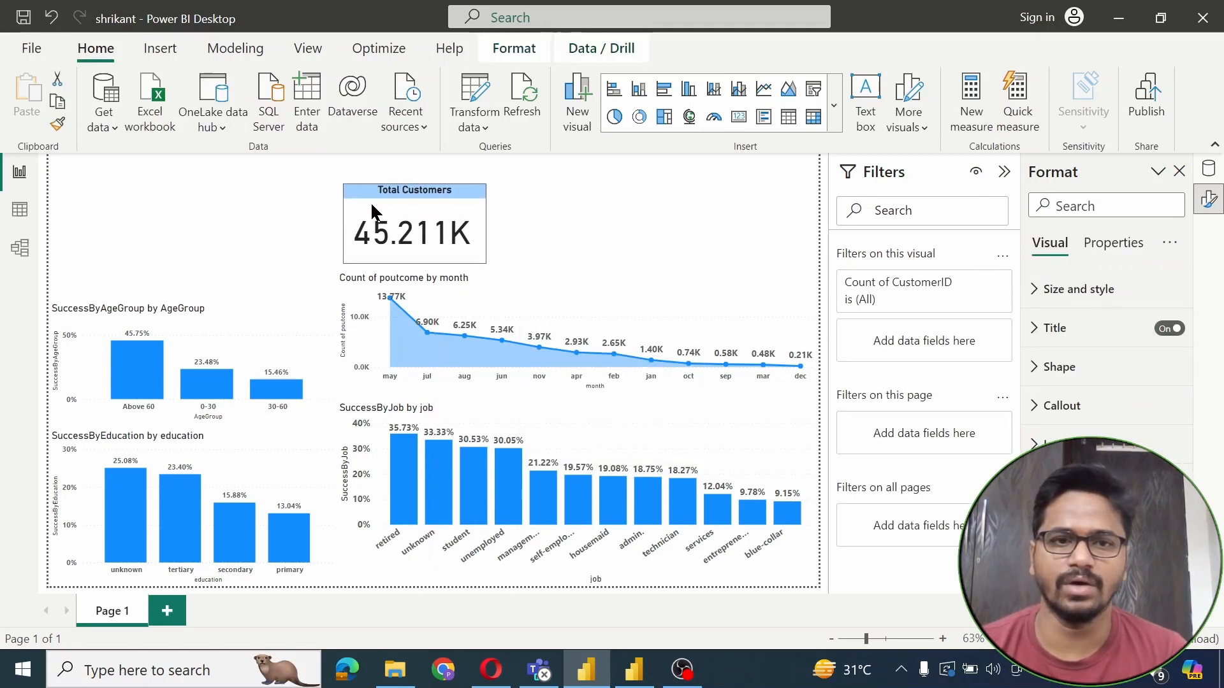
left_click_drag(370, 202, 369, 204)
left_click(228, 194)
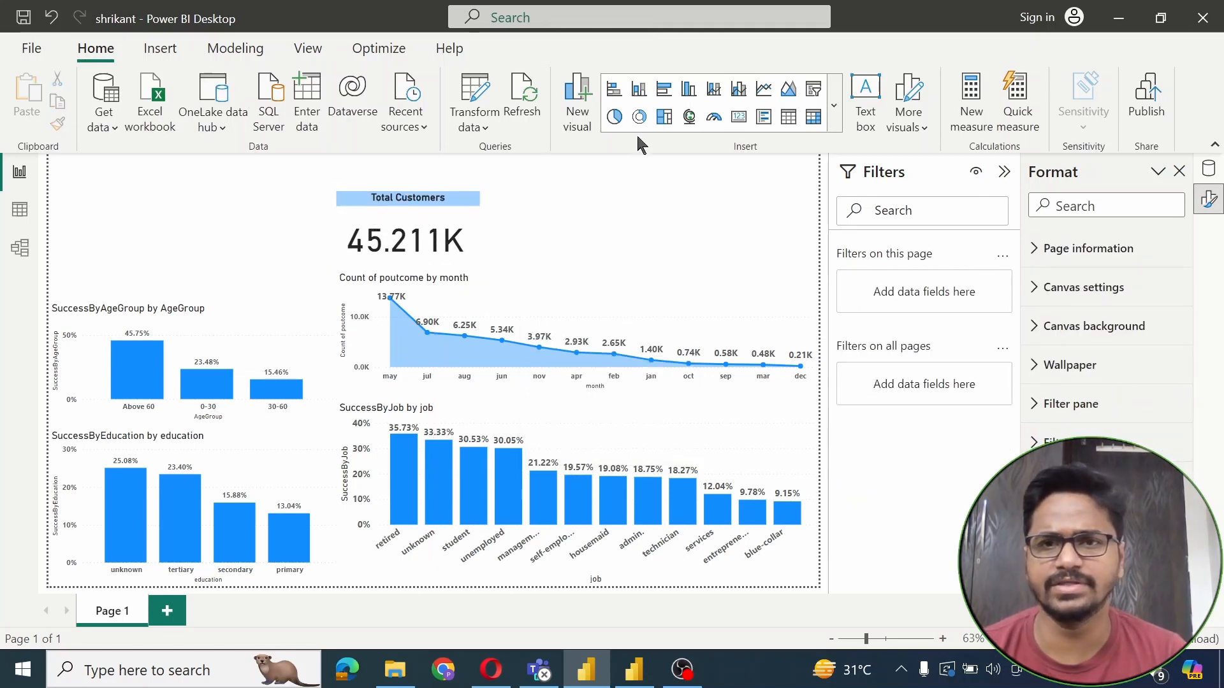
Add a second card at the top right showing the poutcome field
left_click(833, 105)
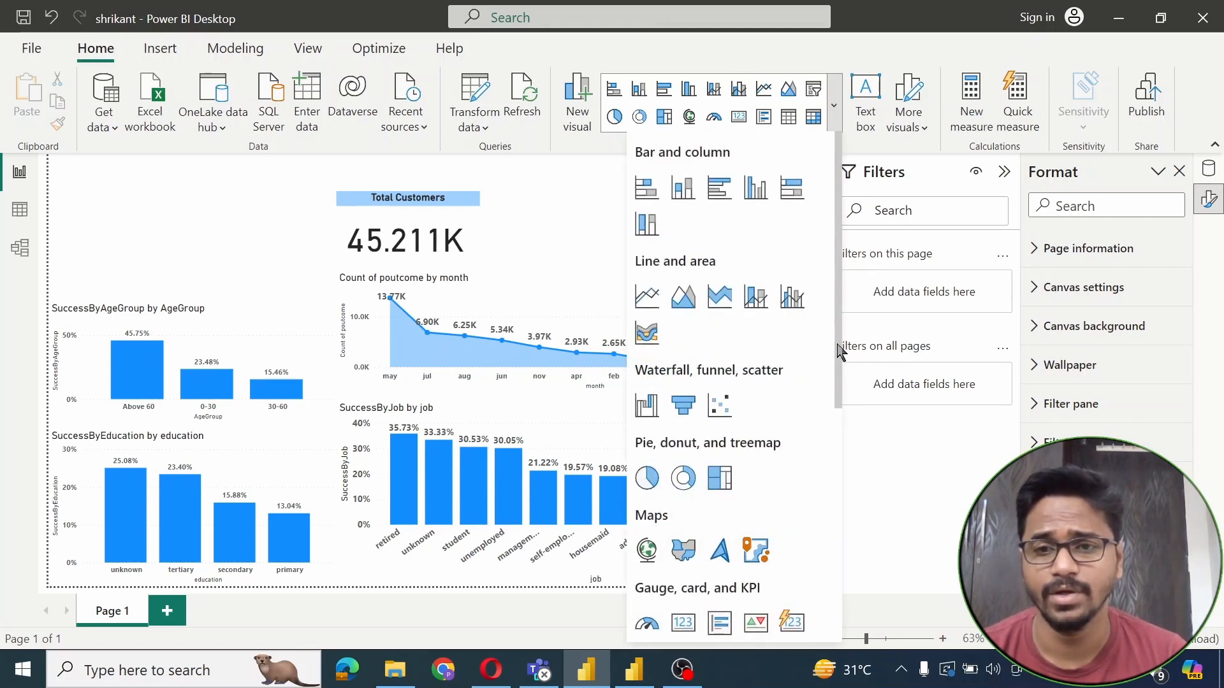
left_click_drag(838, 351, 828, 591)
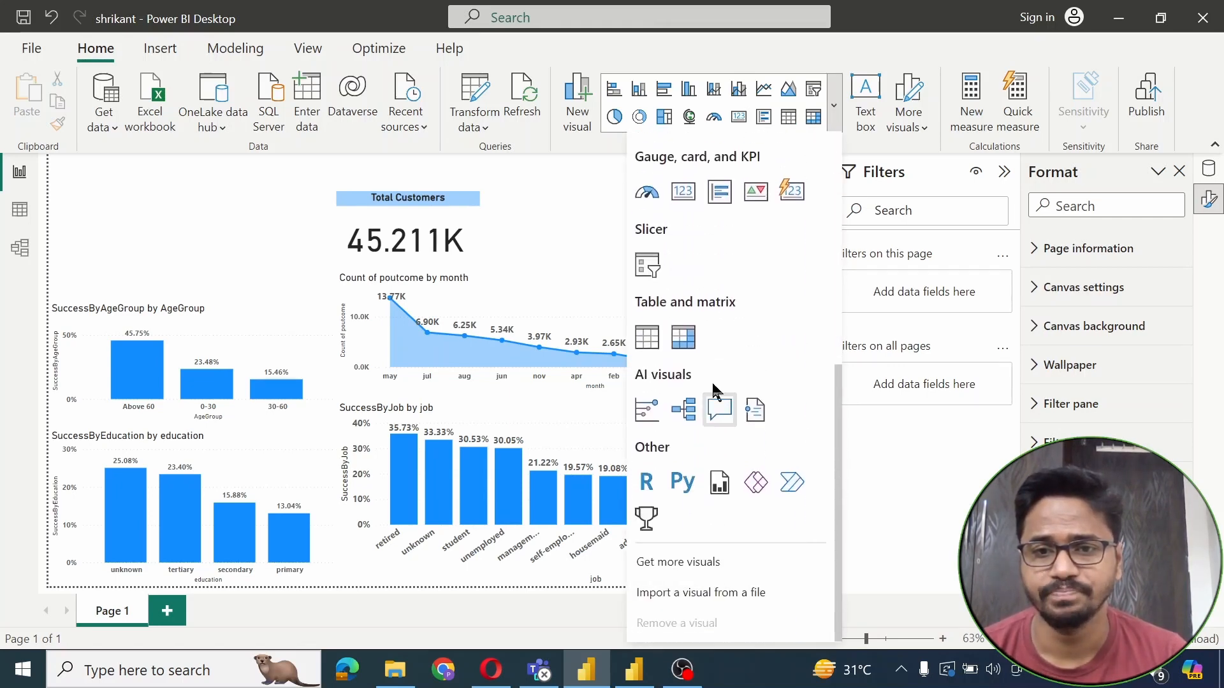
left_click(794, 192)
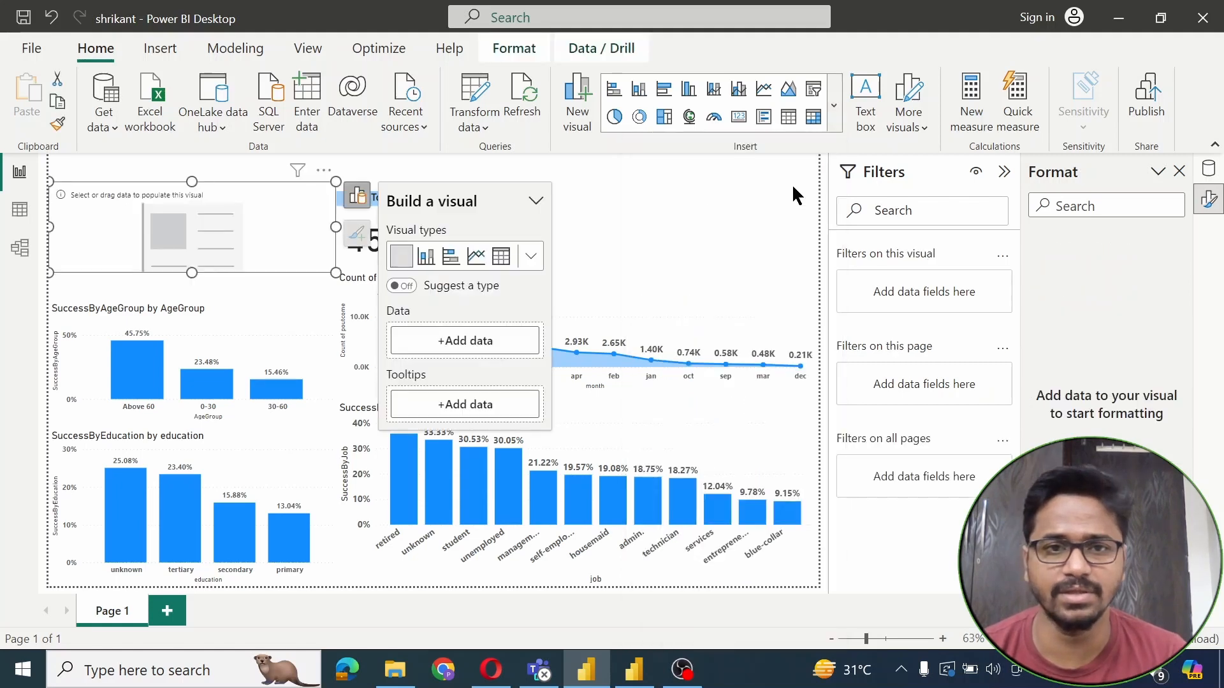
left_click_drag(235, 208, 695, 207)
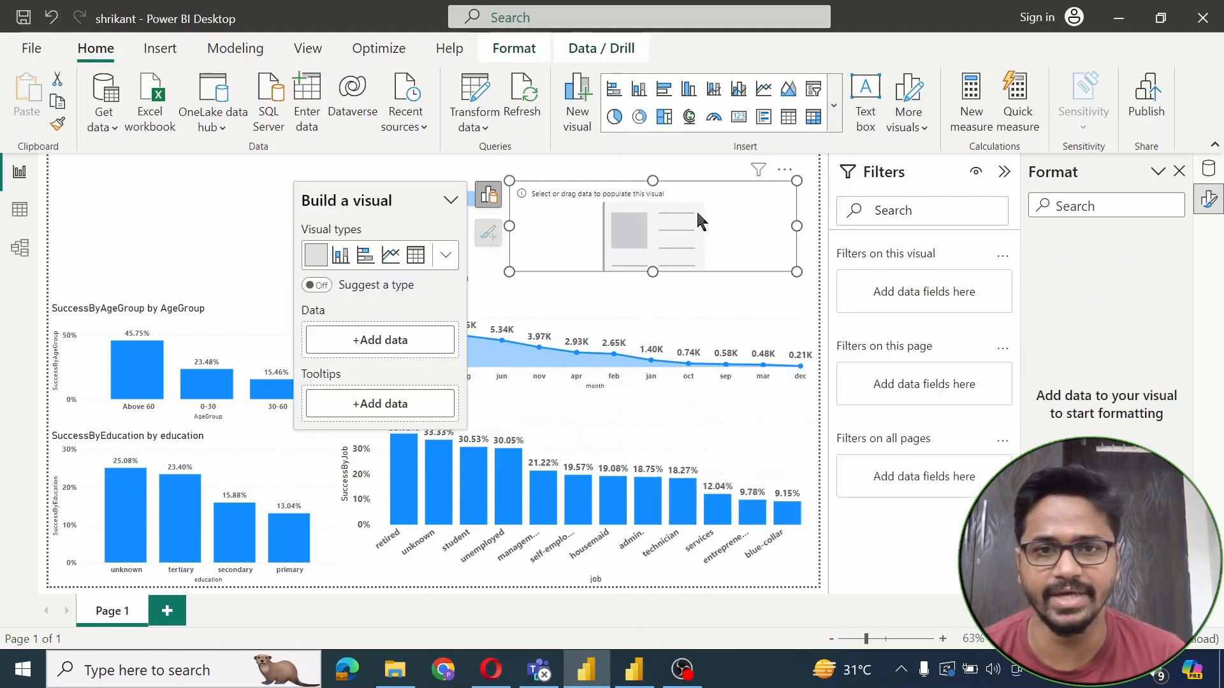
left_click_drag(796, 272, 756, 268)
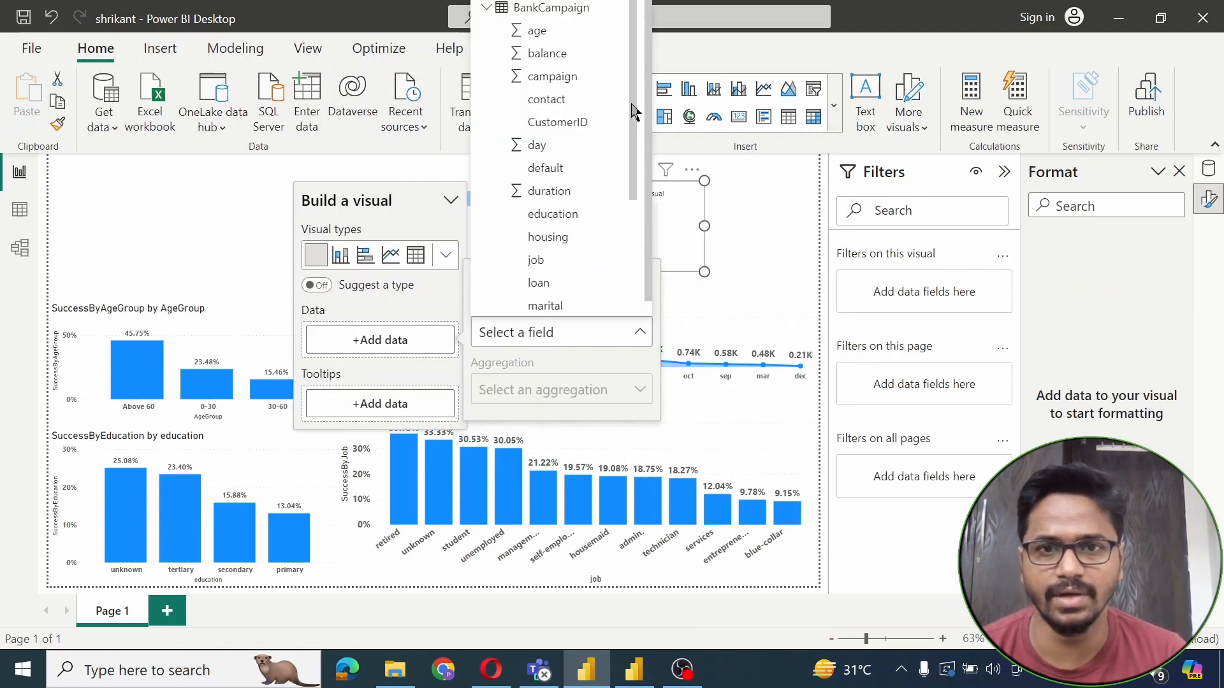
left_click_drag(631, 104, 626, 248)
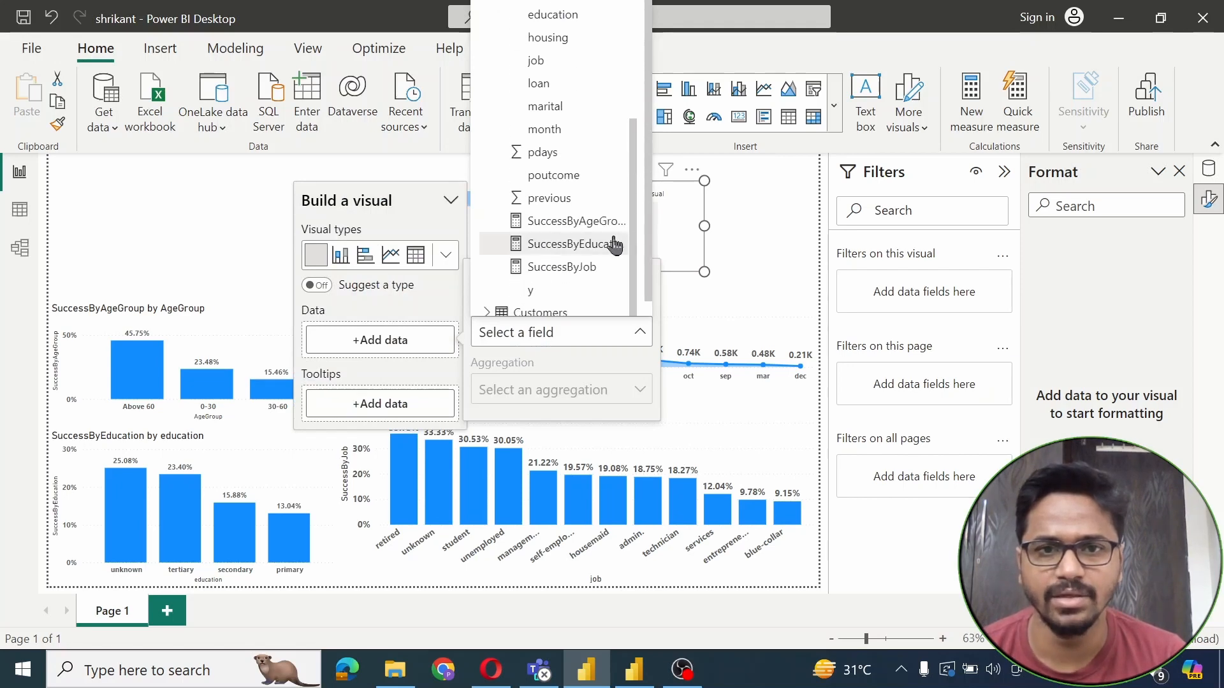
left_click(554, 175)
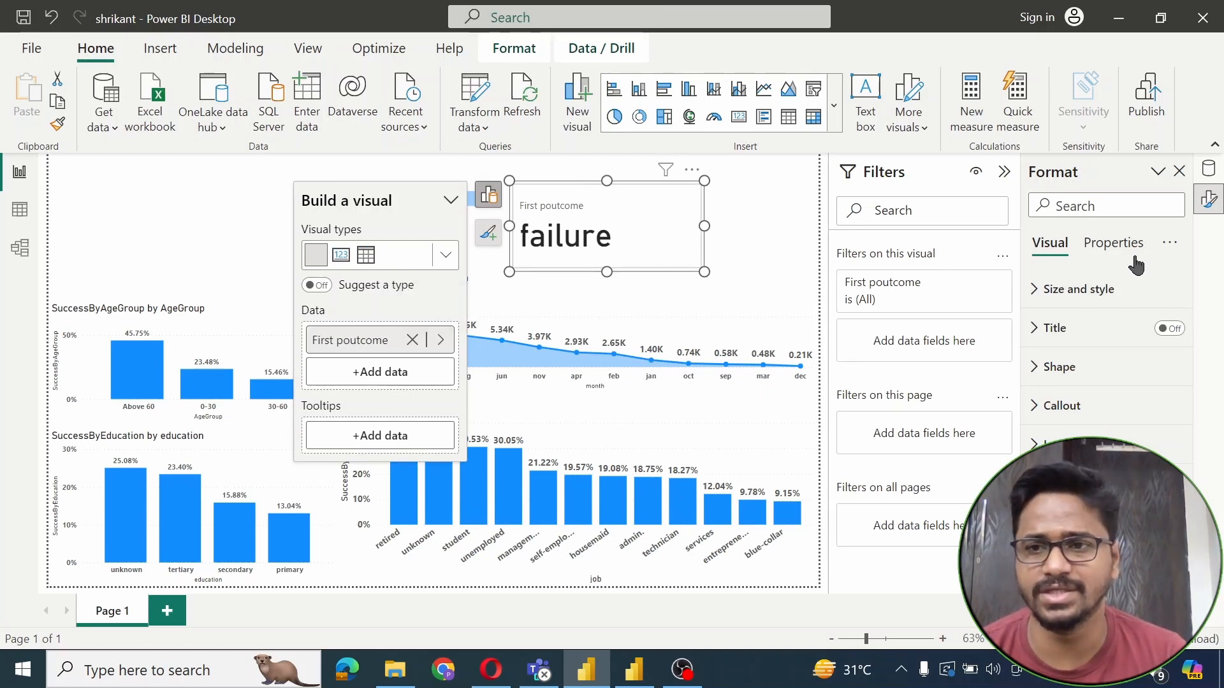
Add poutcome to the card's 'Filters on this visual' well
left_click(1207, 171)
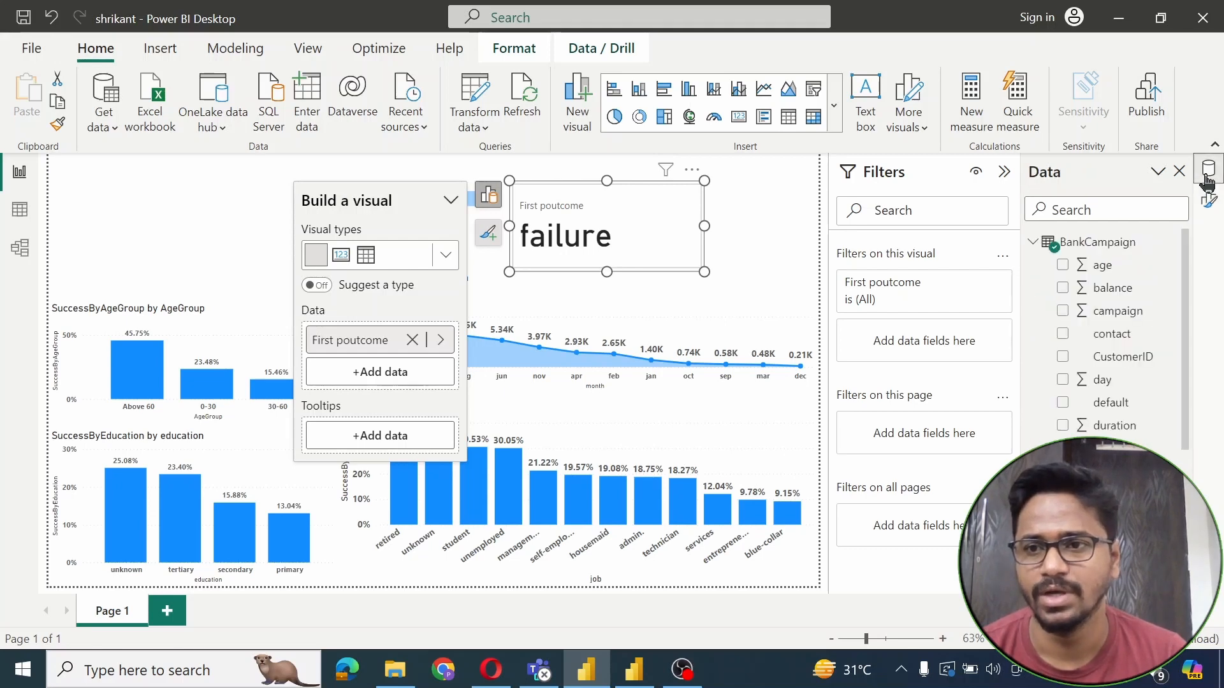
scroll(1187, 408, "down", 3)
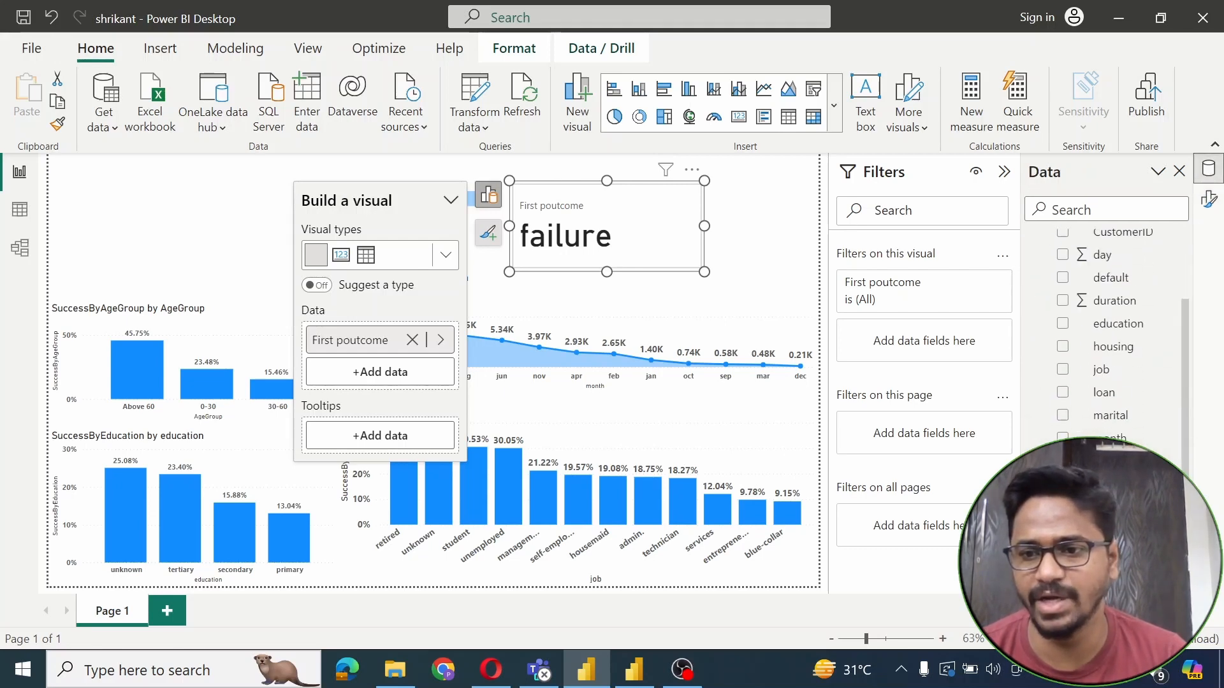
left_click_drag(1059, 405, 892, 339)
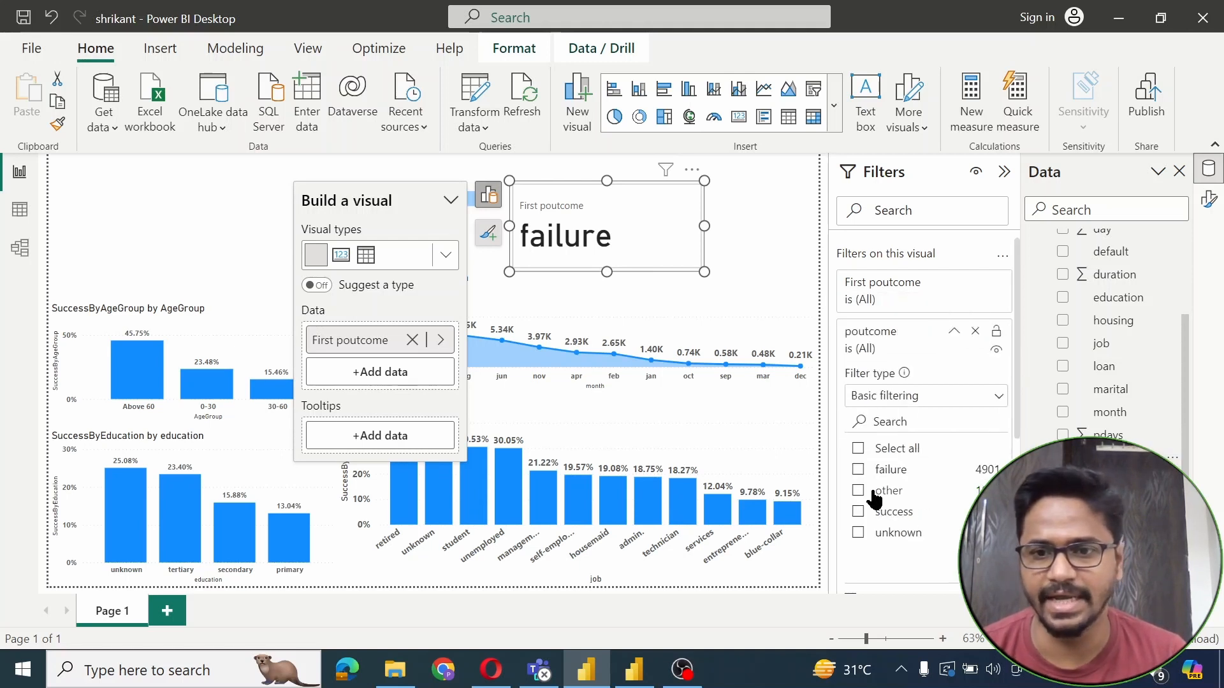
Filter the poutcome card to 'success' and set its aggregation to Count, showing 1.511K
left_click(859, 512)
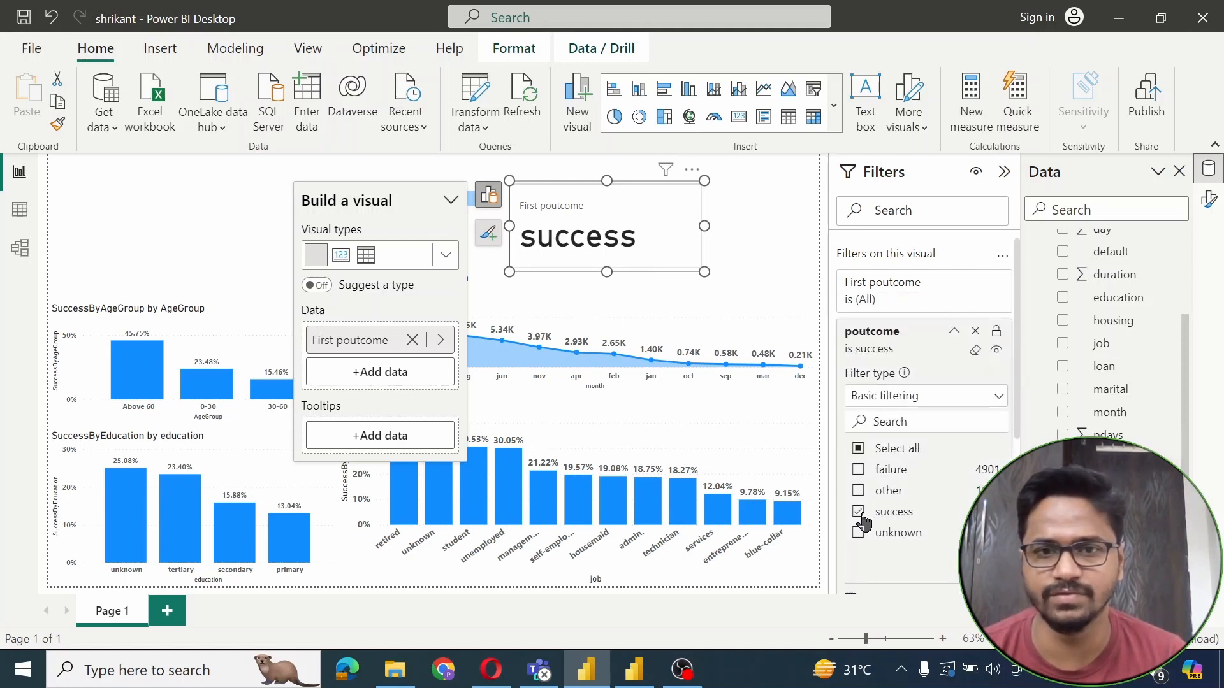
left_click(441, 342)
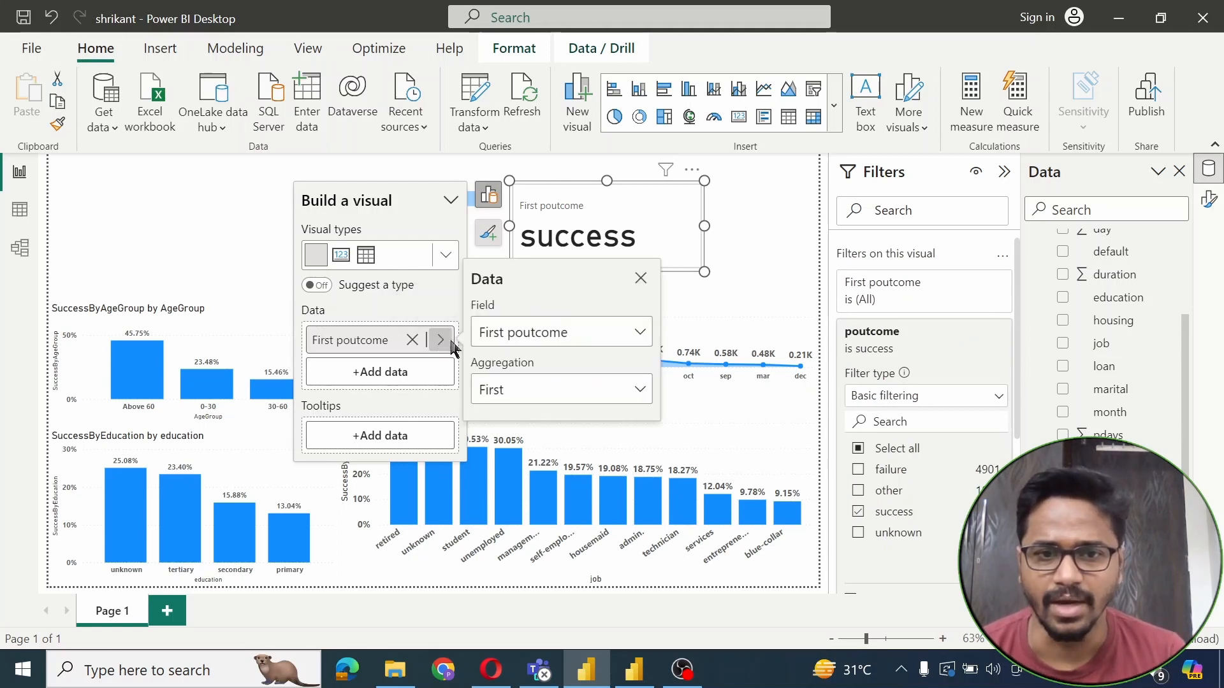
left_click(634, 390)
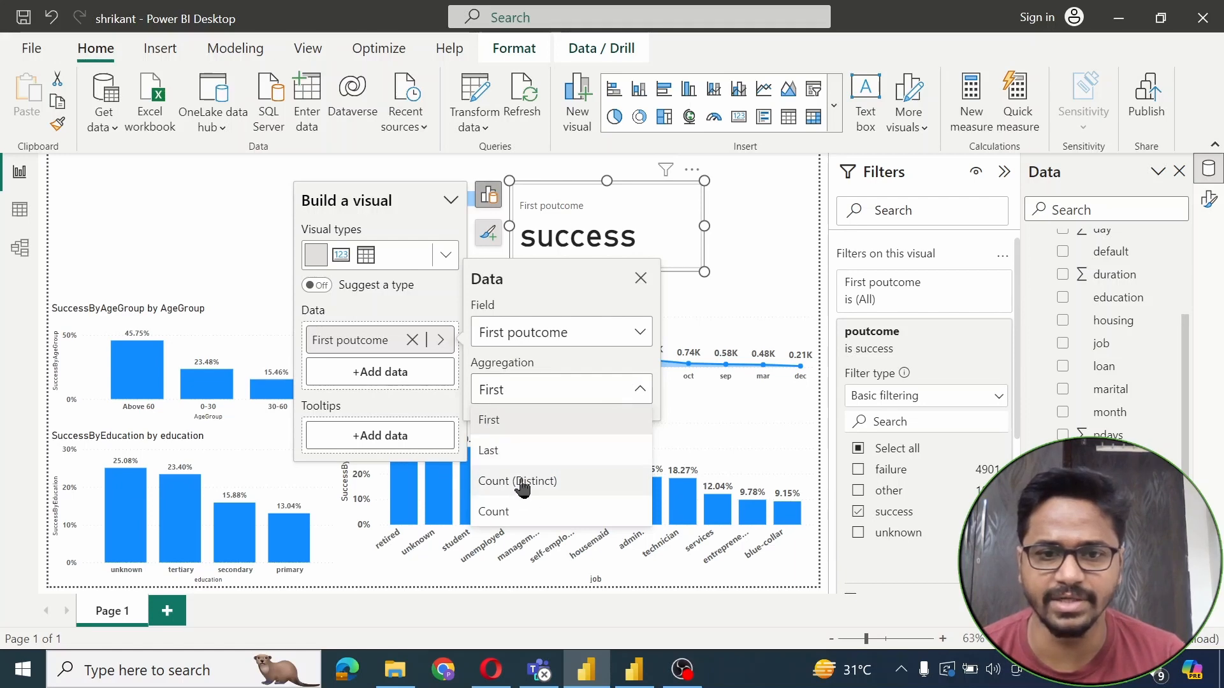
left_click(494, 512)
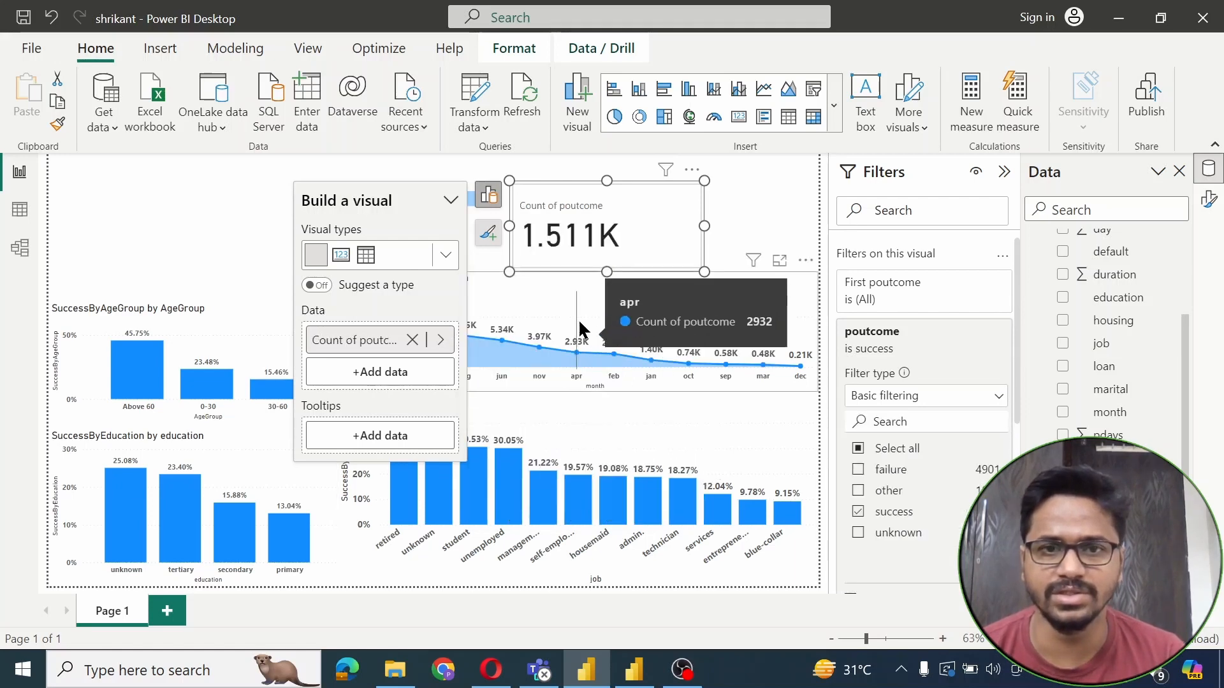
left_click(764, 218)
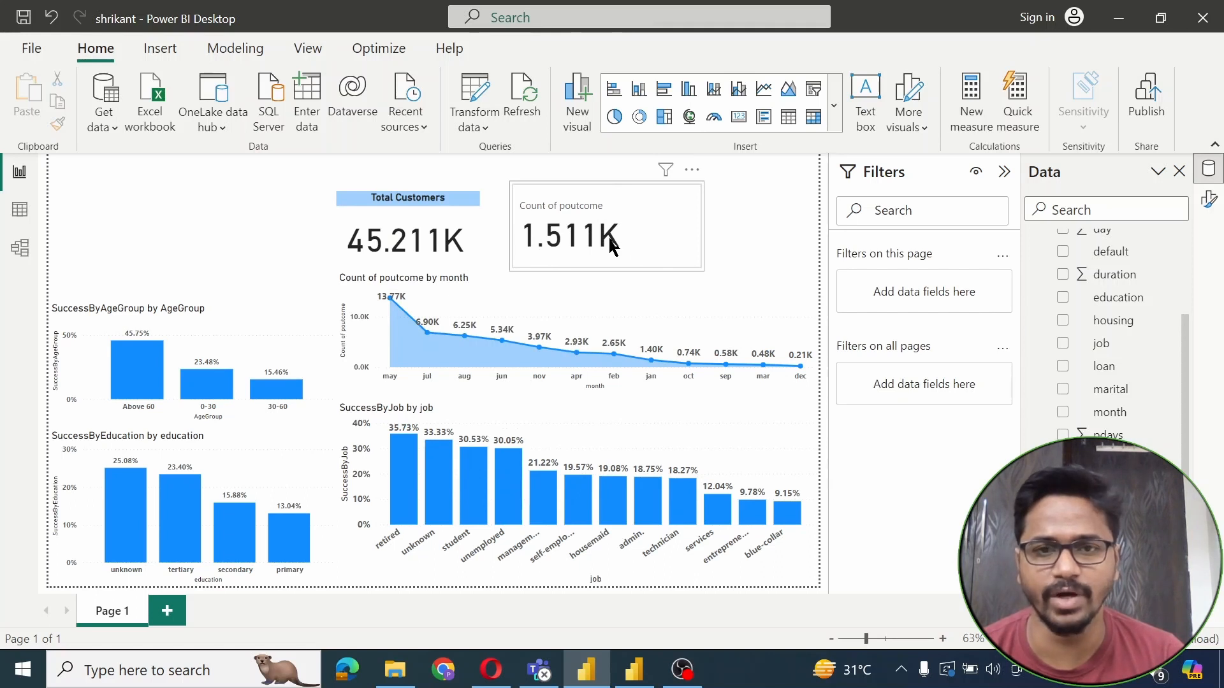
left_click(464, 218)
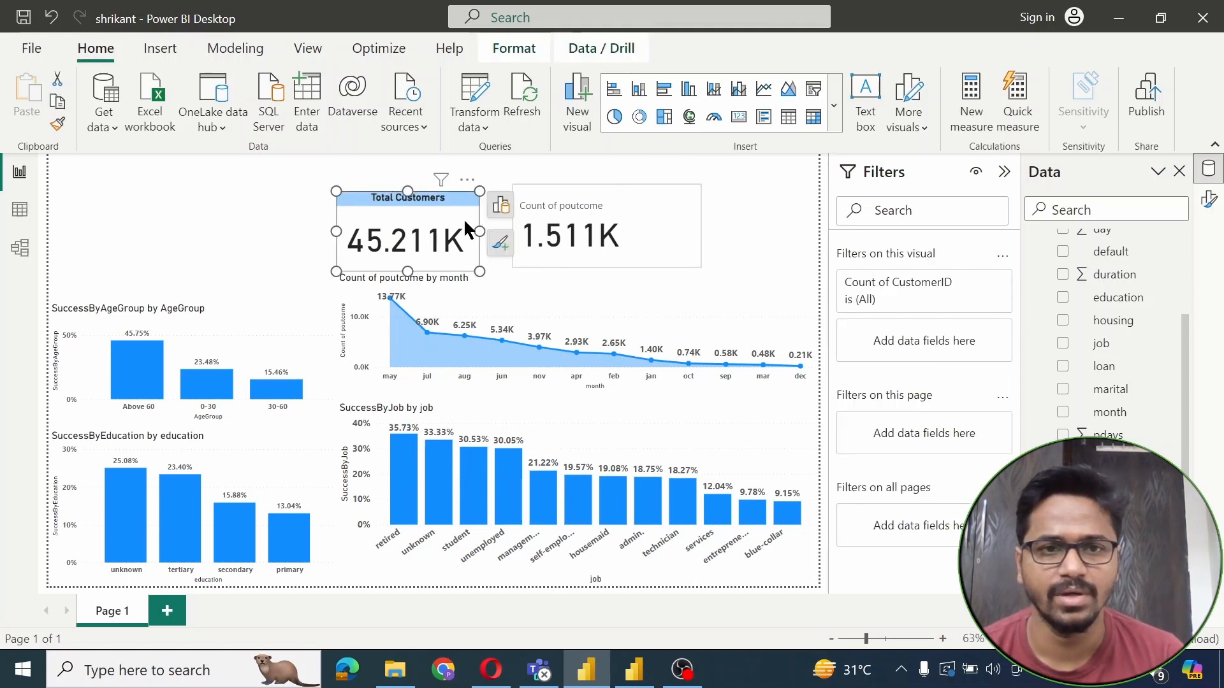
Copy the Total Customers card's formatting onto the 1.511K card and title it 'Previous Campaign Success'
left_click(58, 123)
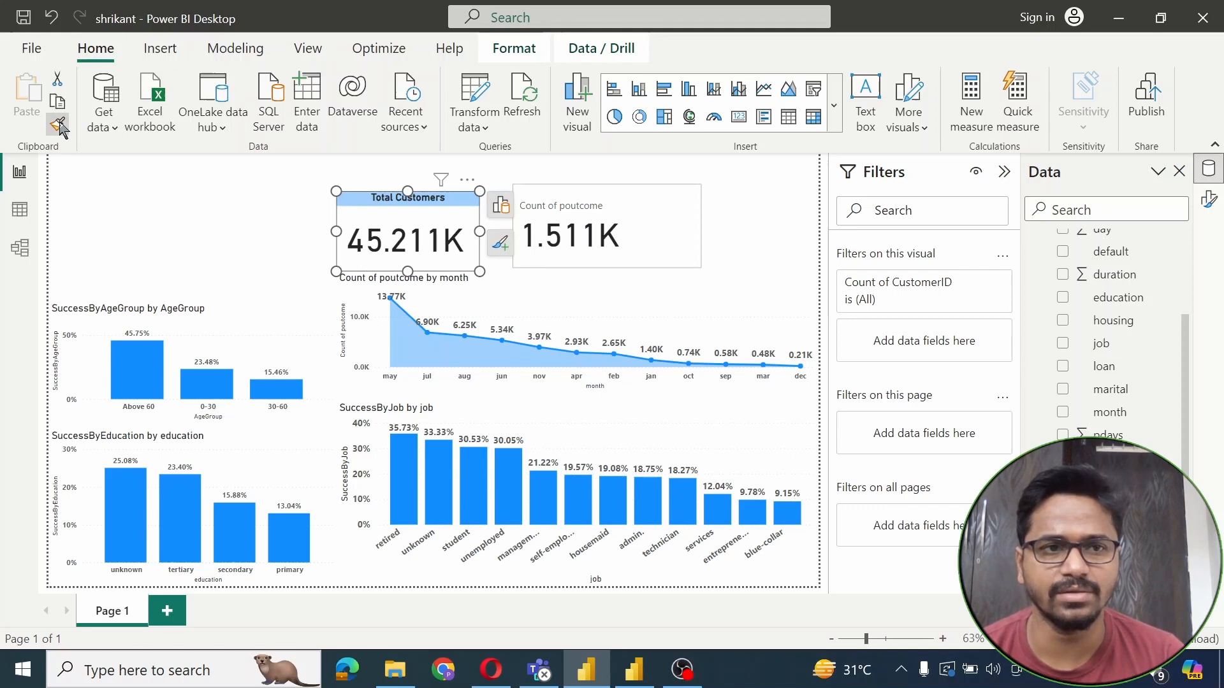
left_click(626, 192)
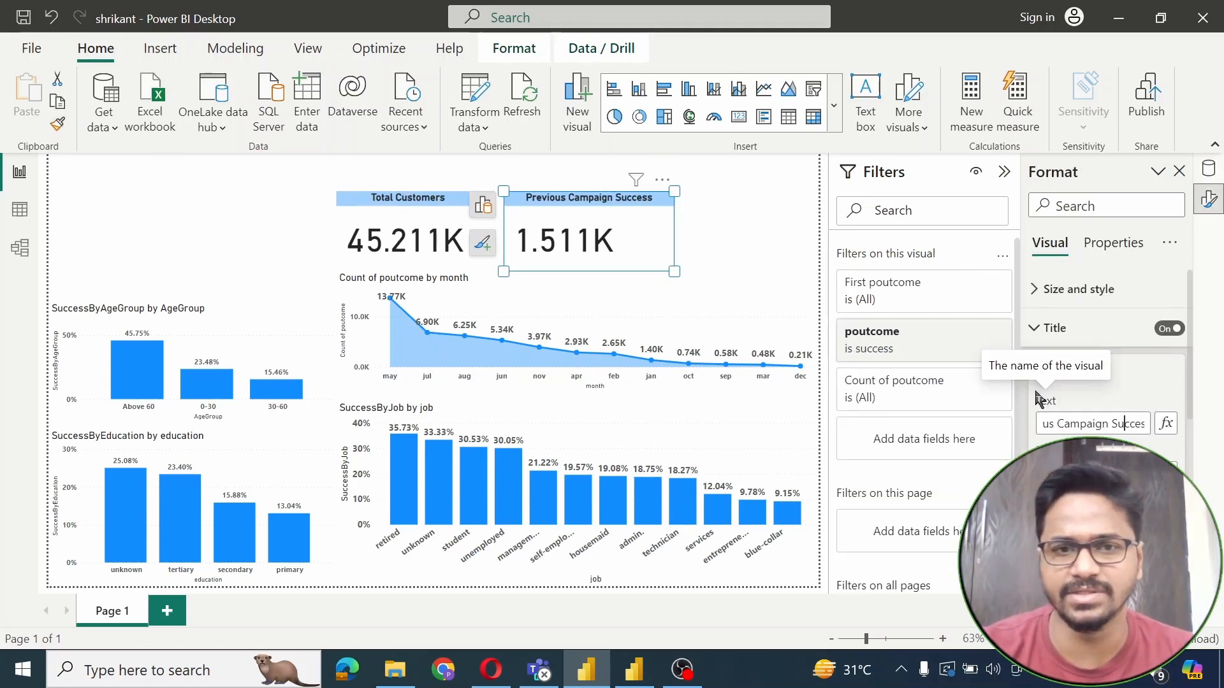
left_click(700, 219)
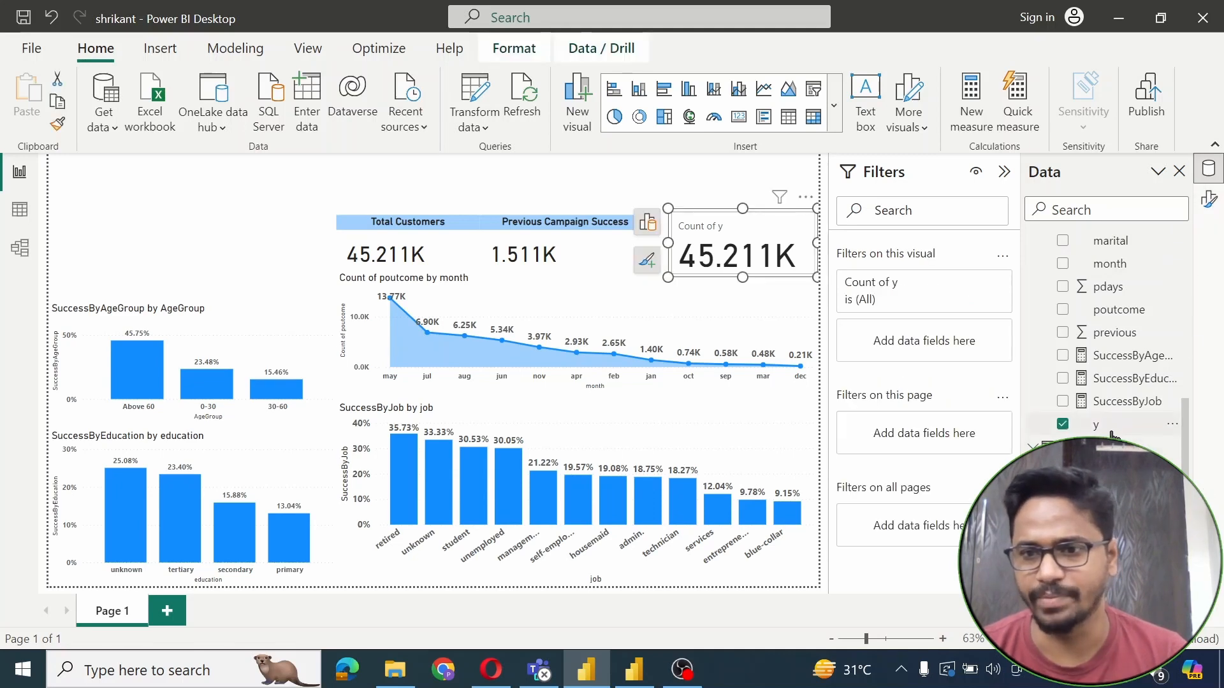
Filter the Count of y card to y = yes (5.289K), match the KPI card style, and align its height
left_click_drag(1113, 435, 923, 332)
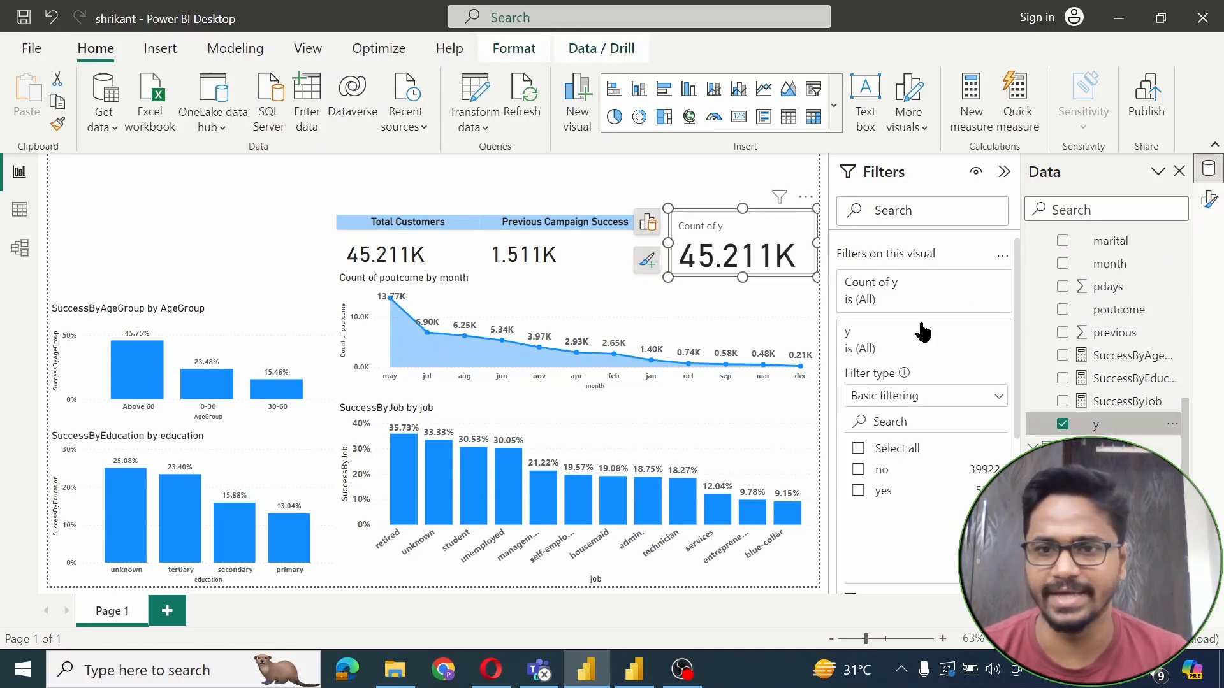
left_click(858, 491)
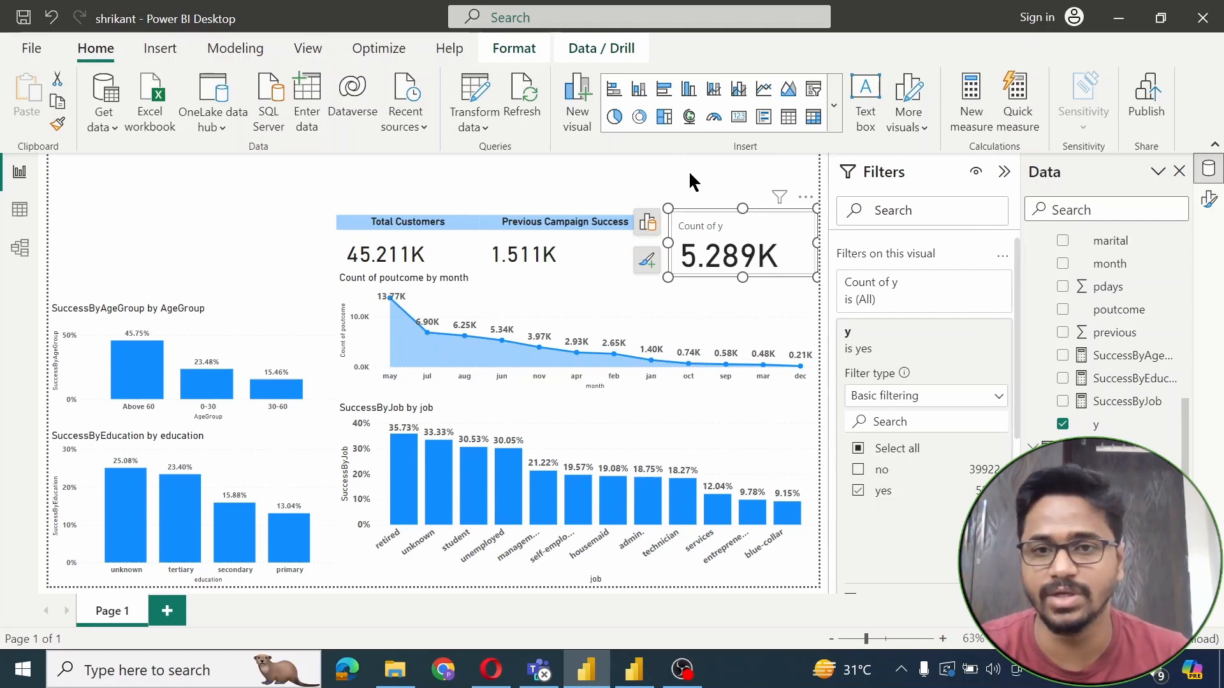
left_click(729, 233)
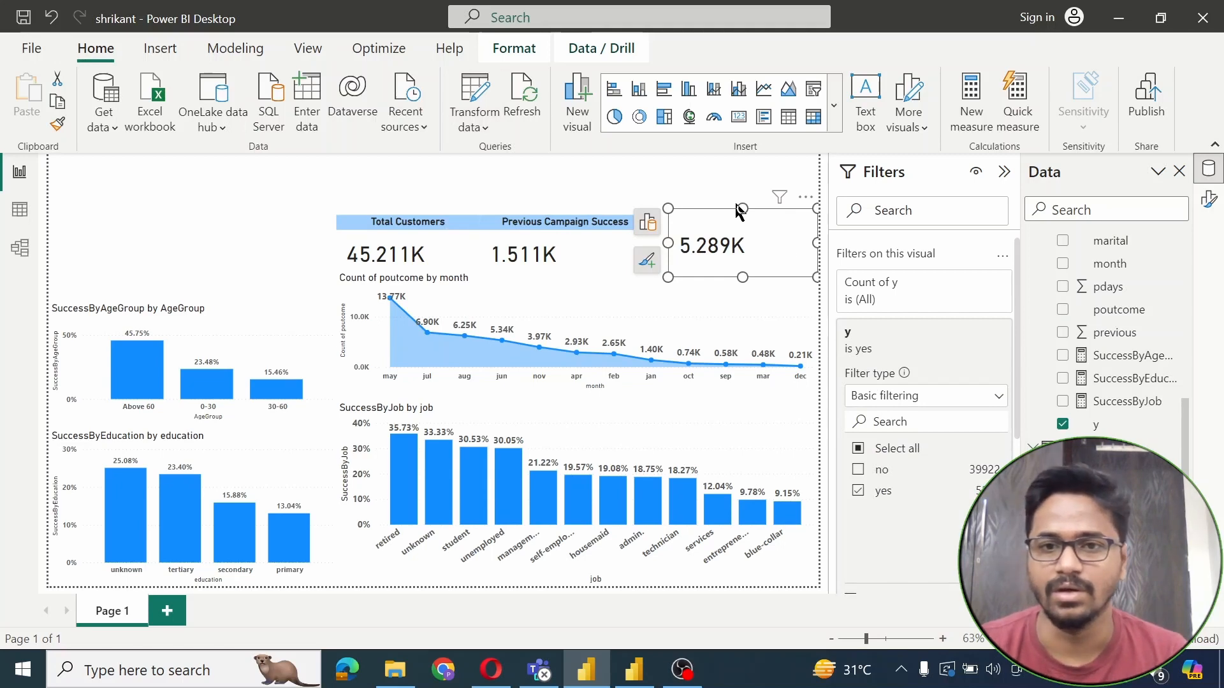
left_click_drag(742, 209, 741, 214)
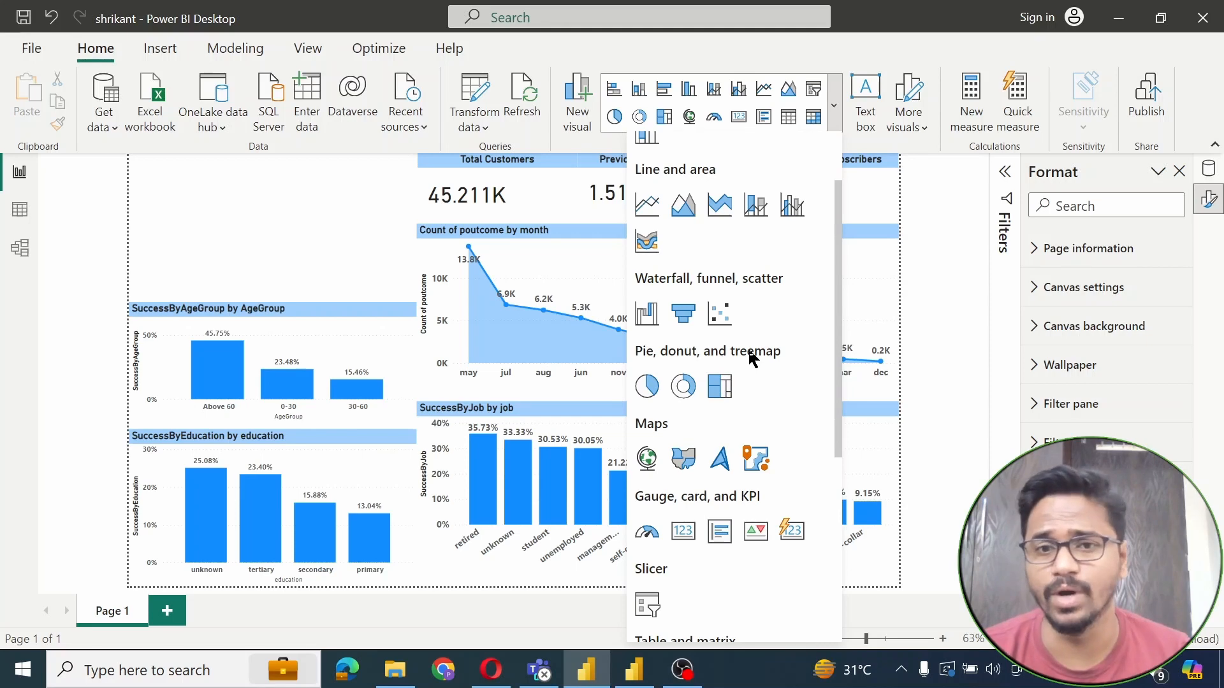
Add a treemap of customer counts by marital status and cross-filter it to married
left_click(721, 386)
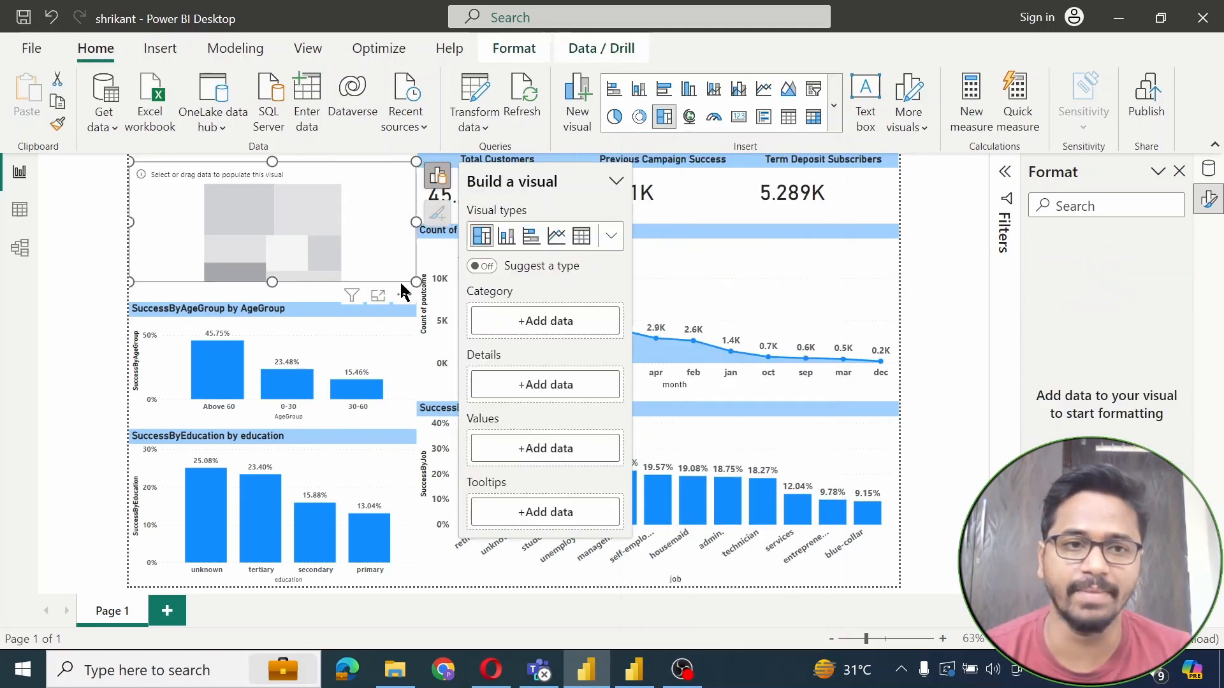
left_click(545, 367)
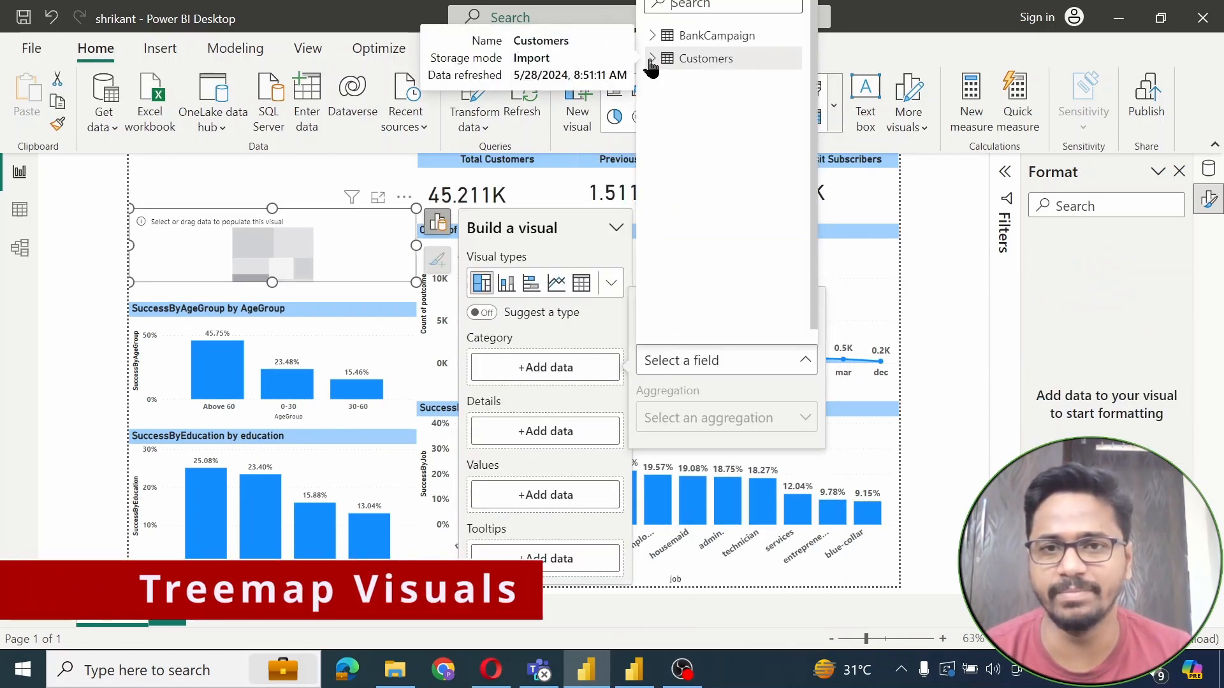
left_click(651, 58)
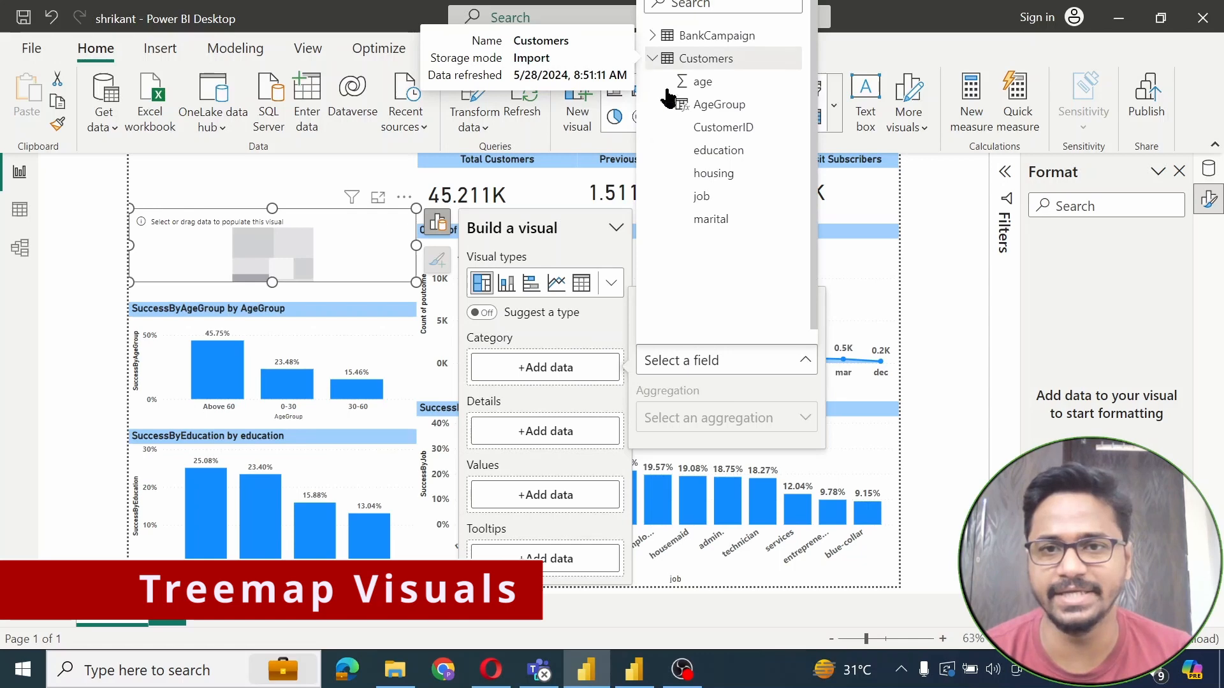
left_click(712, 220)
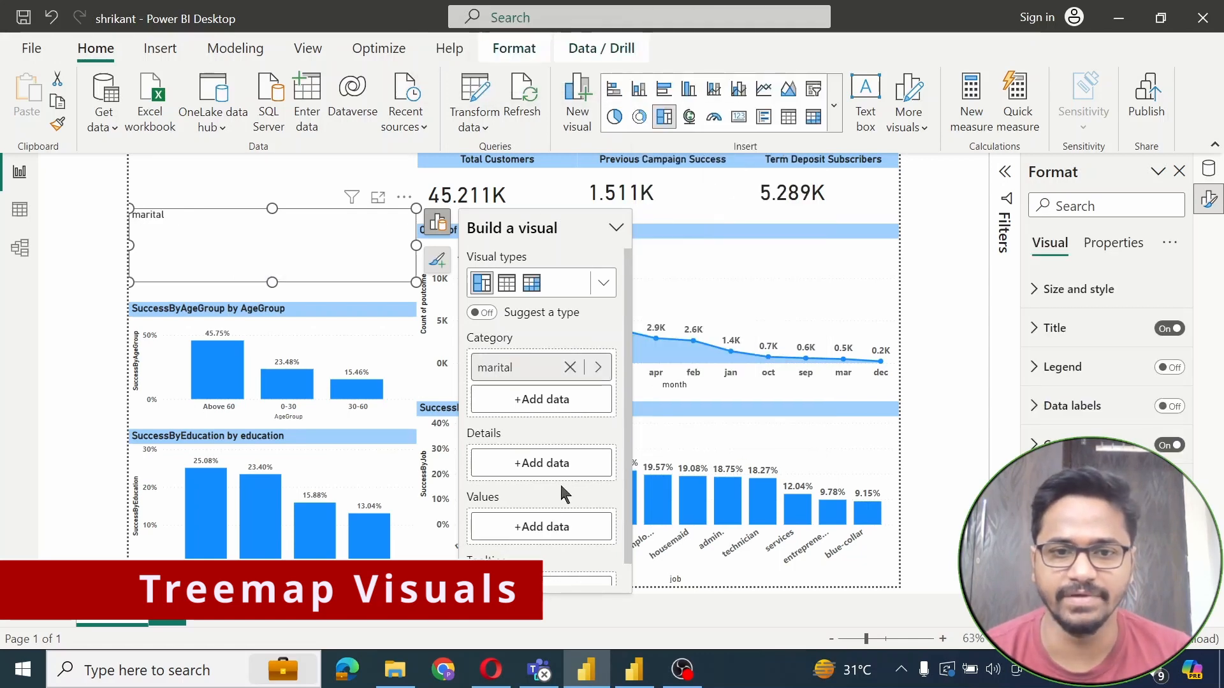
left_click(556, 527)
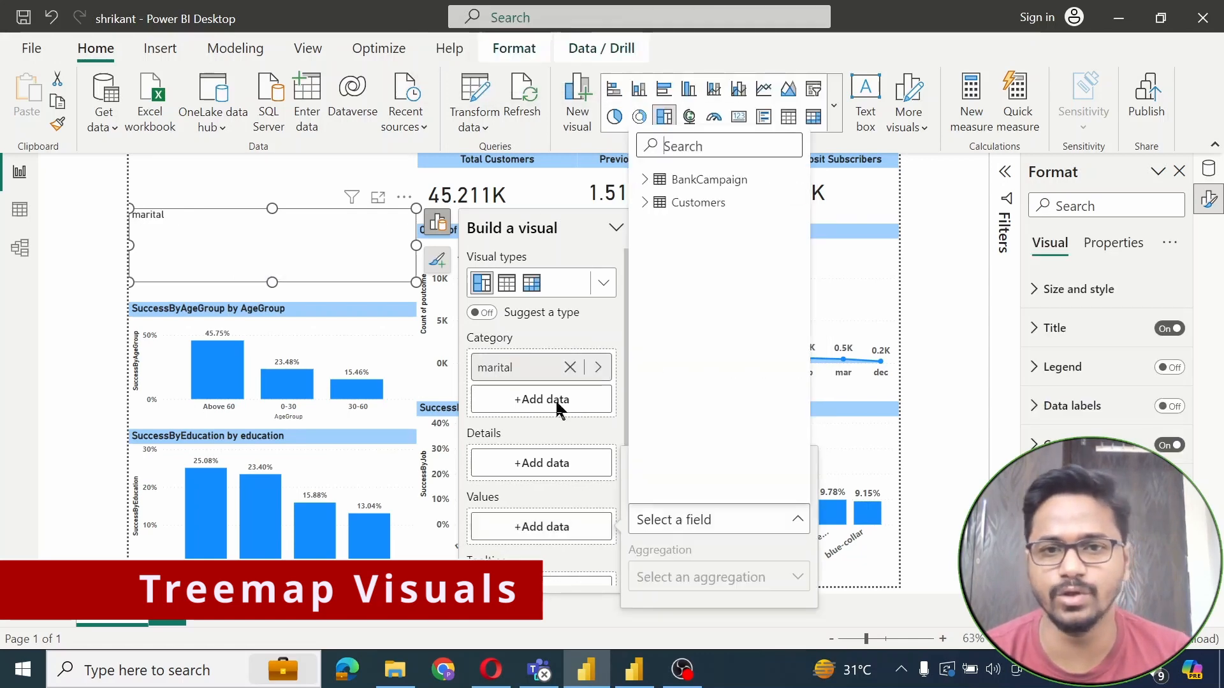
left_click(644, 203)
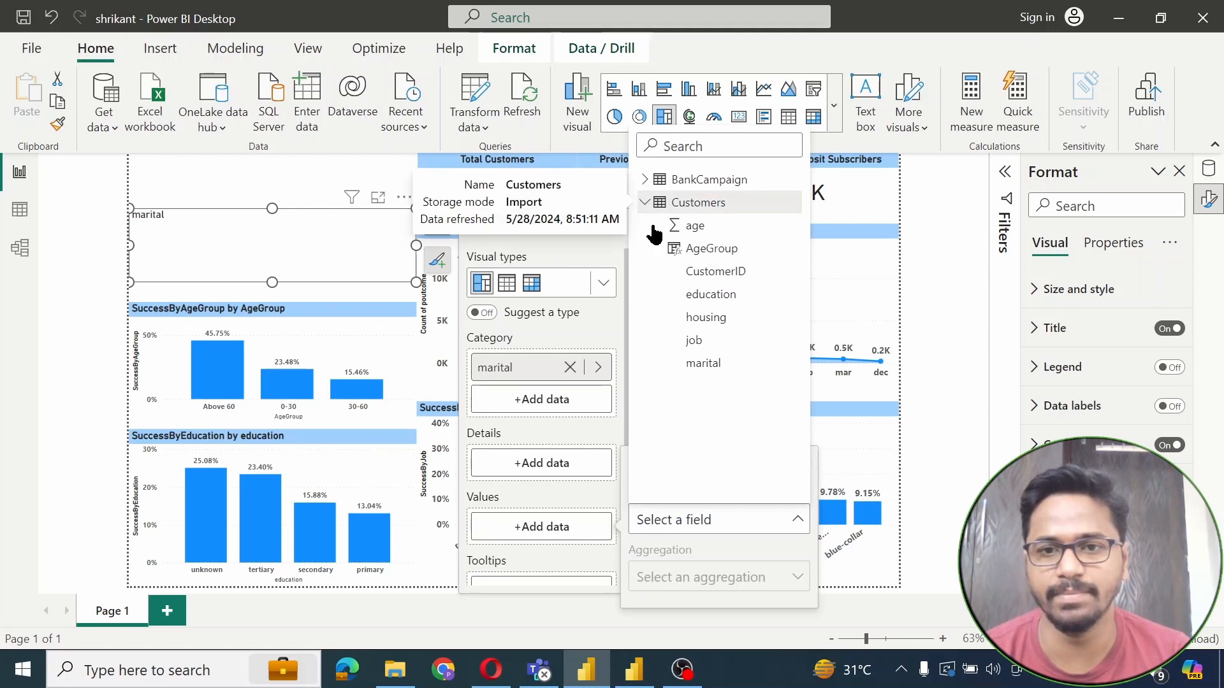
left_click(702, 365)
right_click(297, 244)
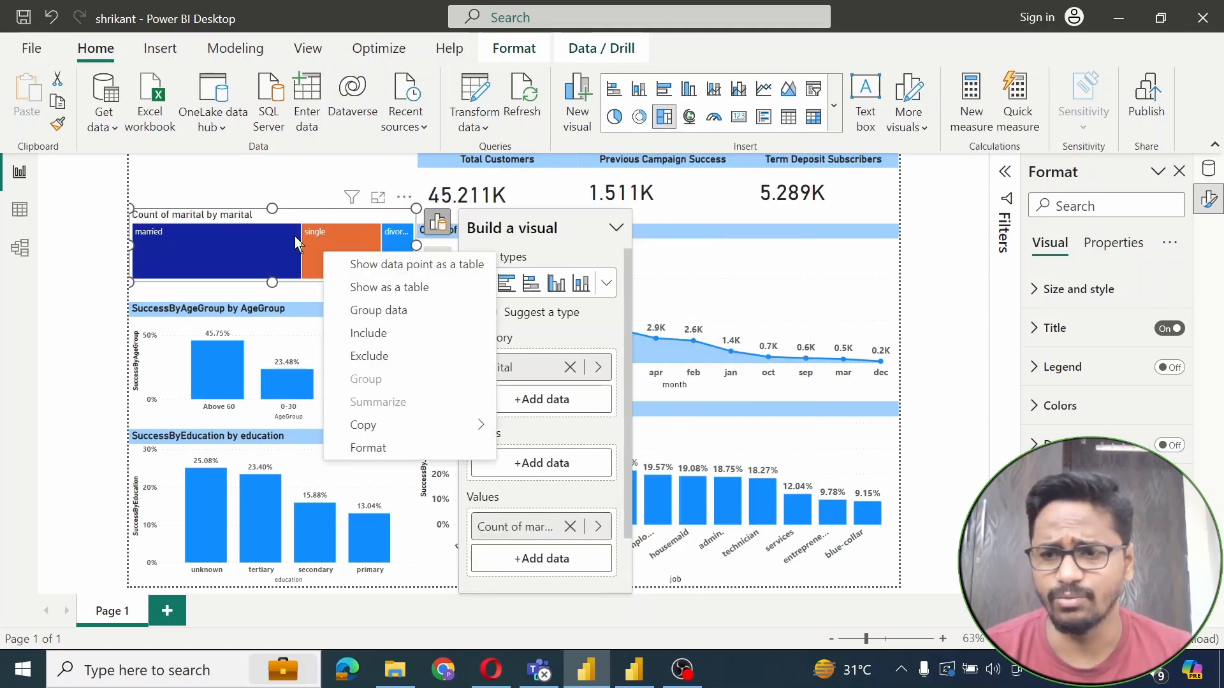
left_click(270, 228)
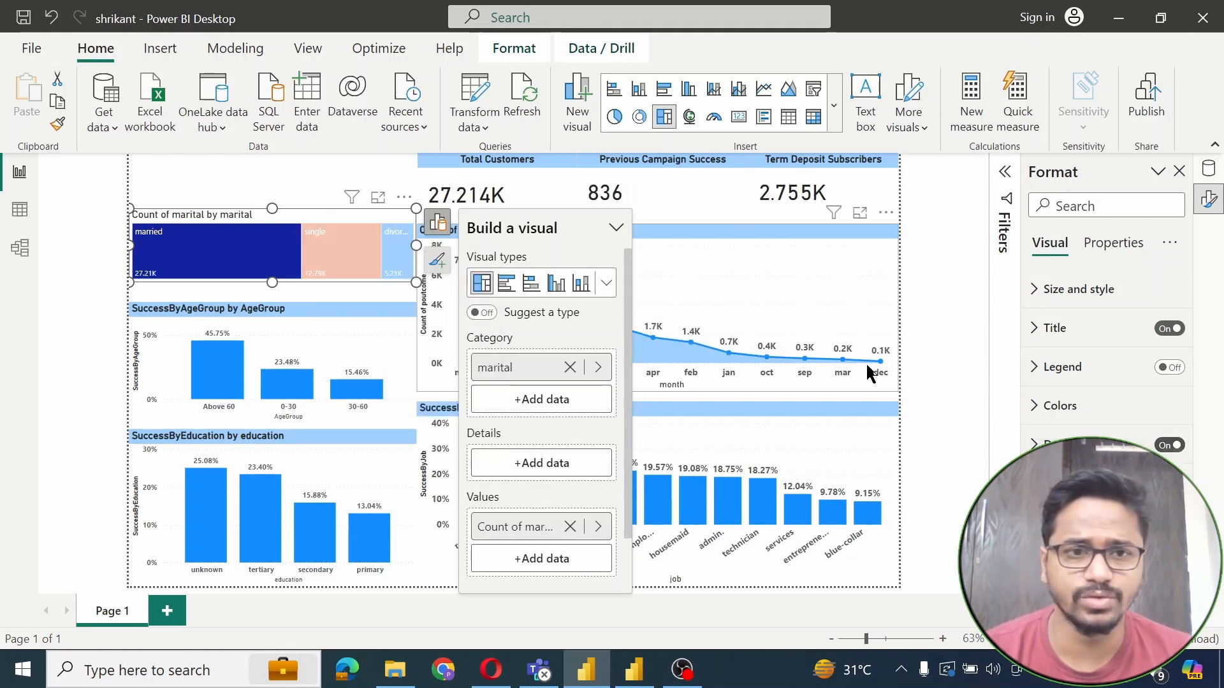
Copy the age-group chart's formatting onto the marital treemap with Format Painter
left_click(231, 175)
left_click(171, 330)
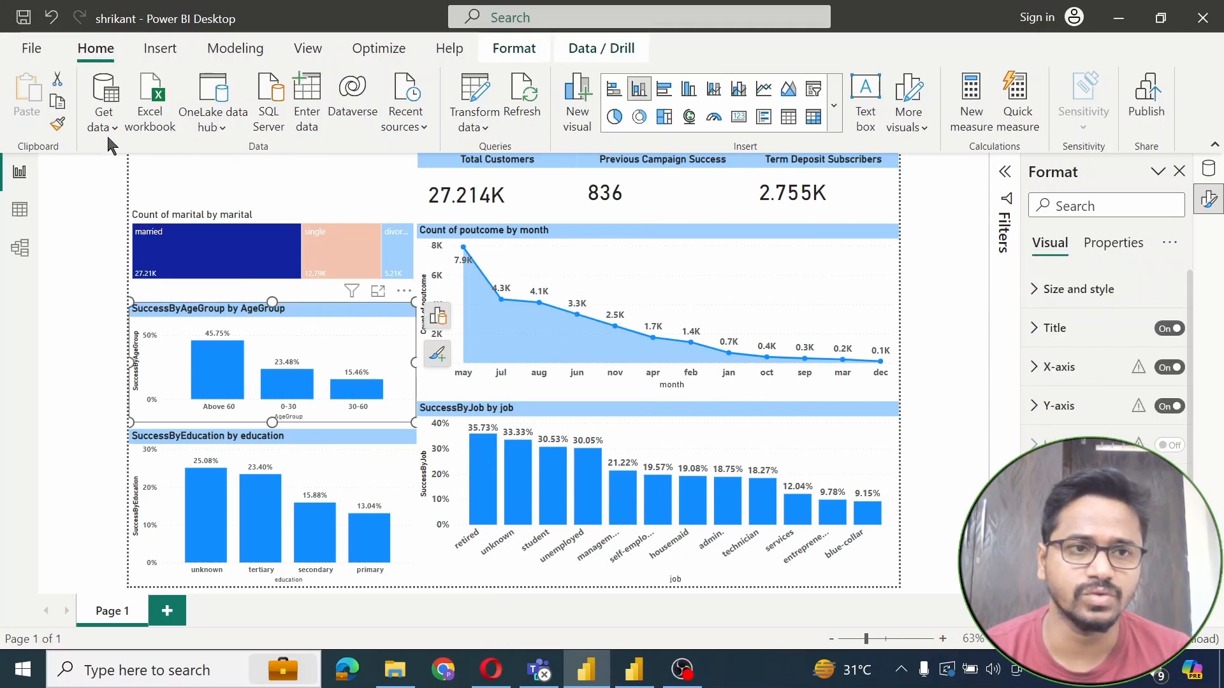
left_click(58, 123)
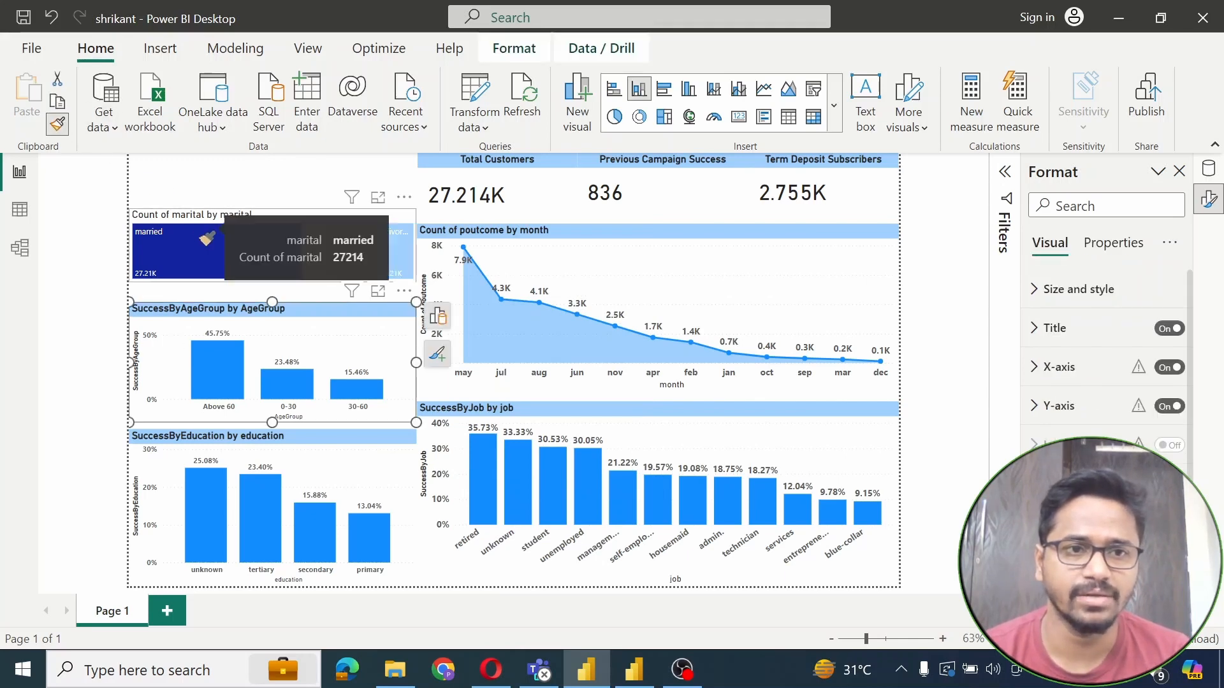
left_click(199, 237)
left_click(199, 177)
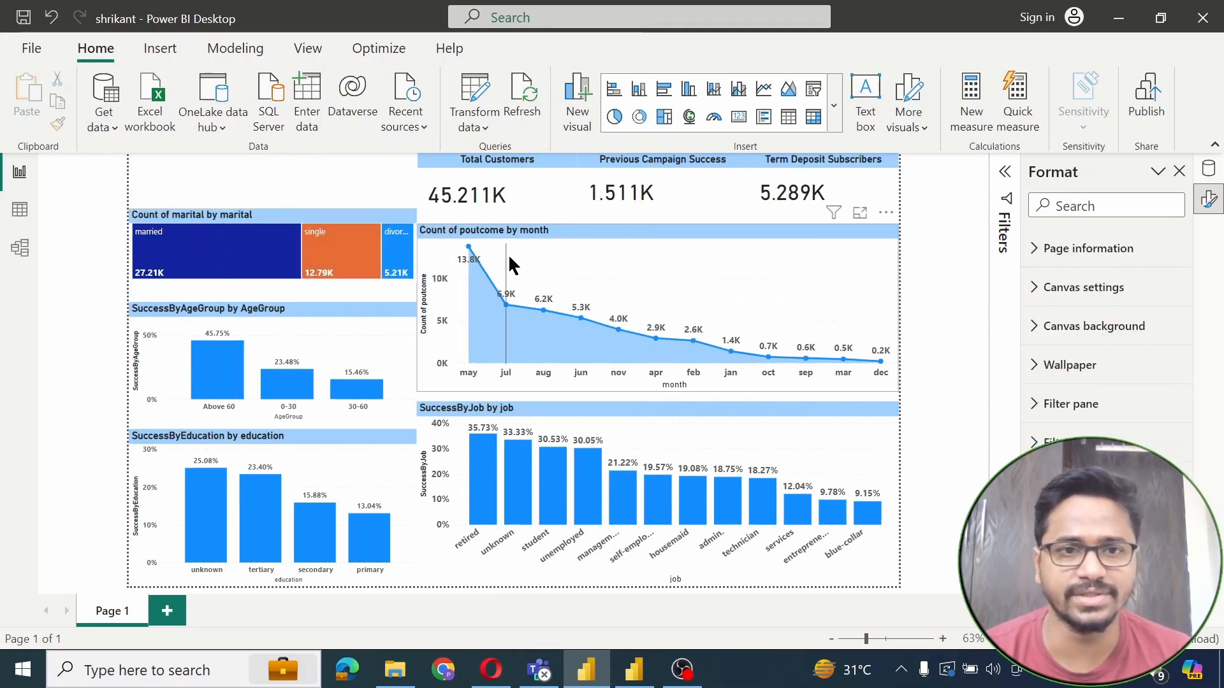
Test the married, single and divorced tiles, then shorten the marital treemap from the top
mouse_move(220, 263)
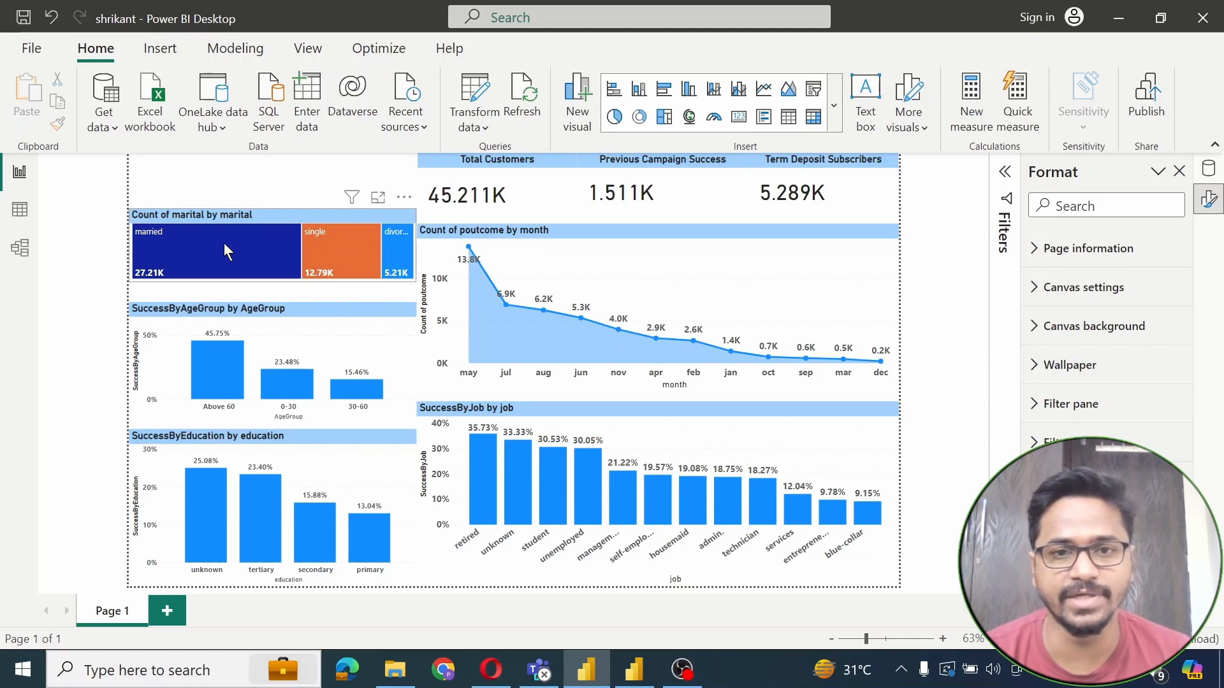
left_click(278, 246)
left_click(331, 252)
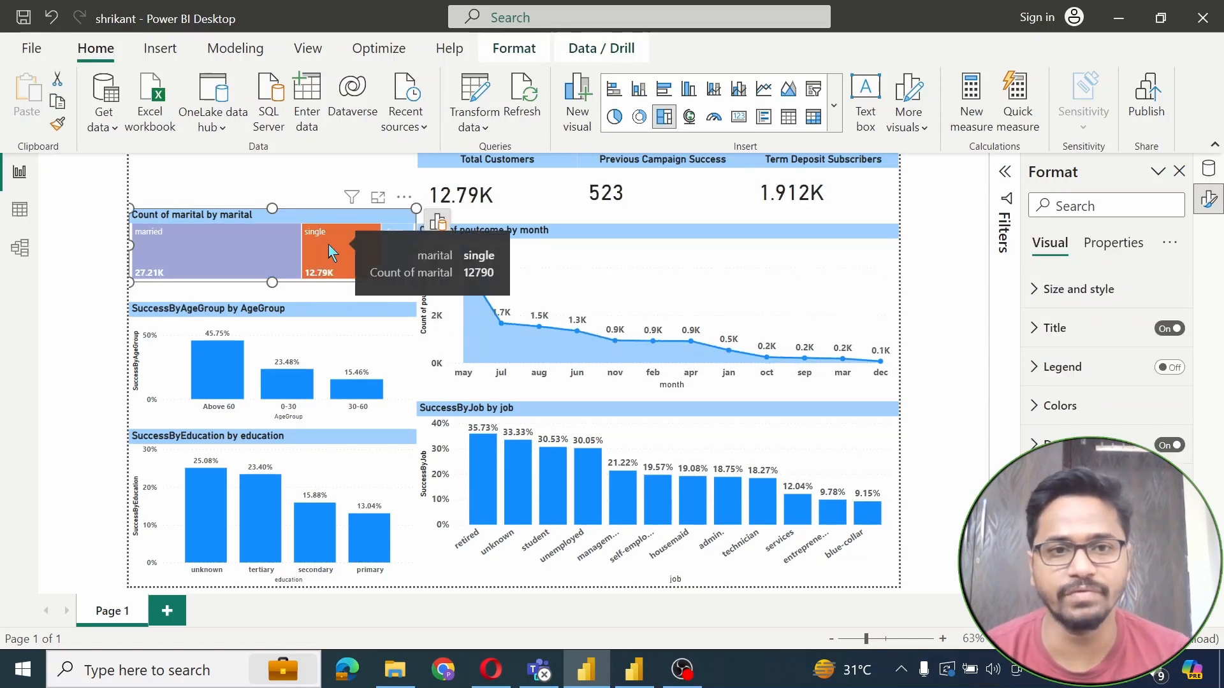
left_click(408, 250)
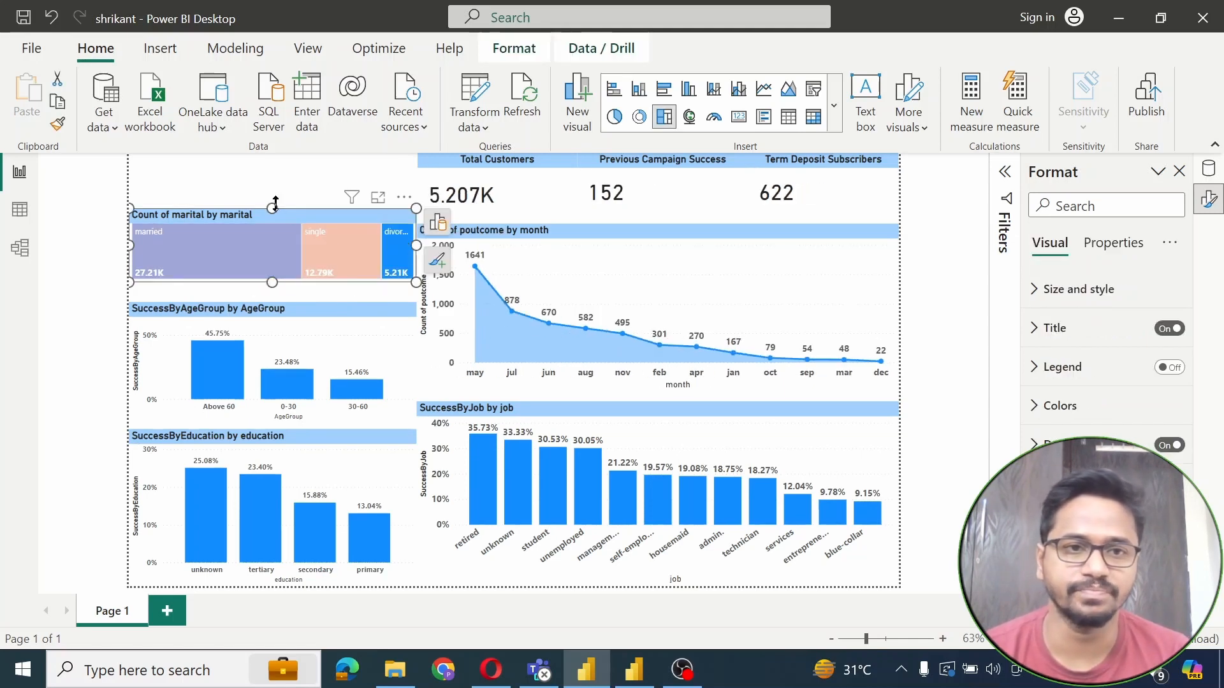
left_click_drag(272, 209, 269, 224)
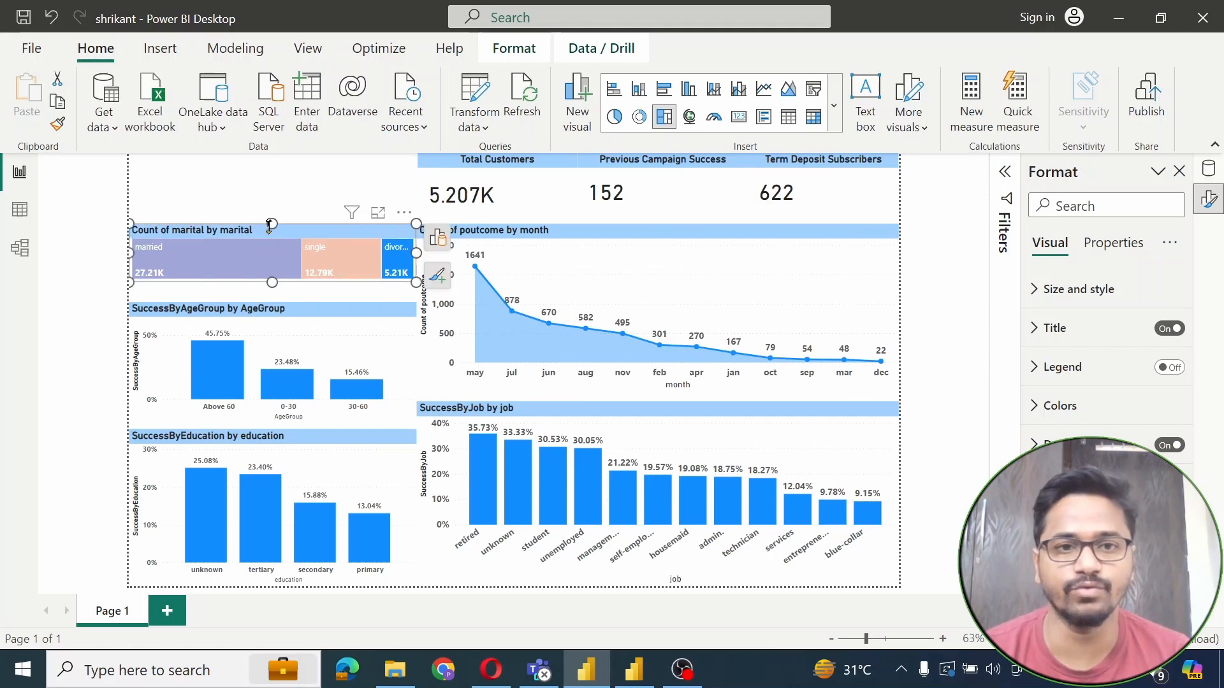
left_click(270, 178)
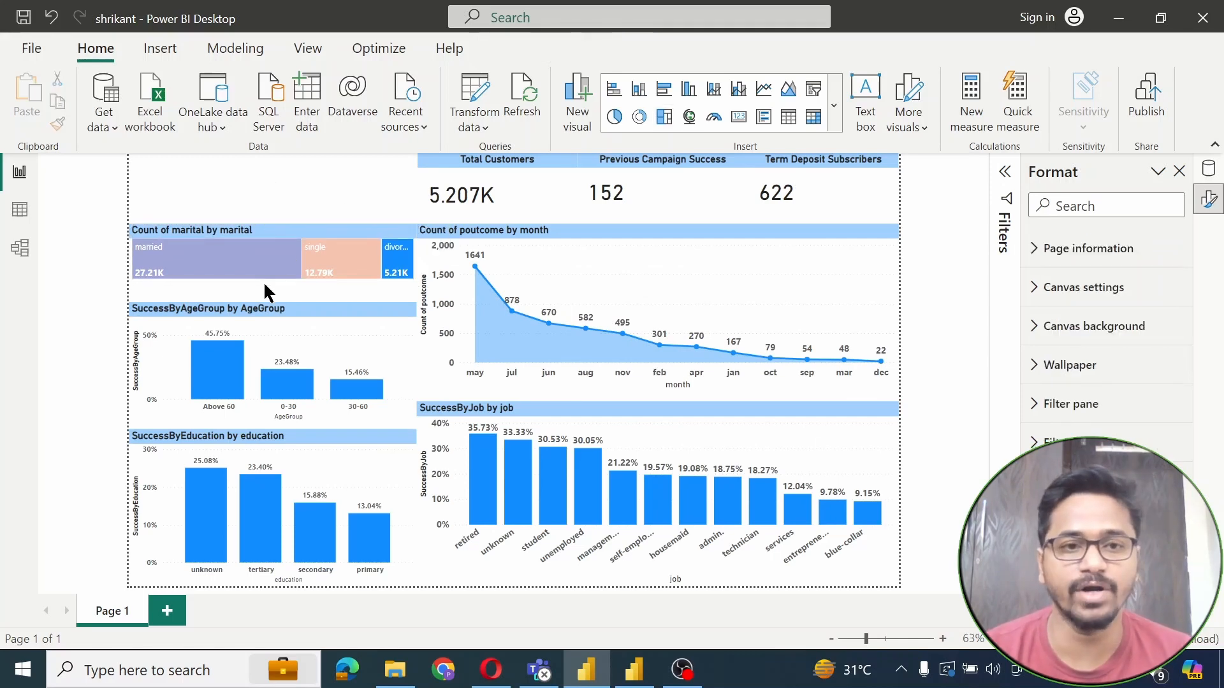
Place a new treemap with education as category and Count of education as values
left_click(835, 105)
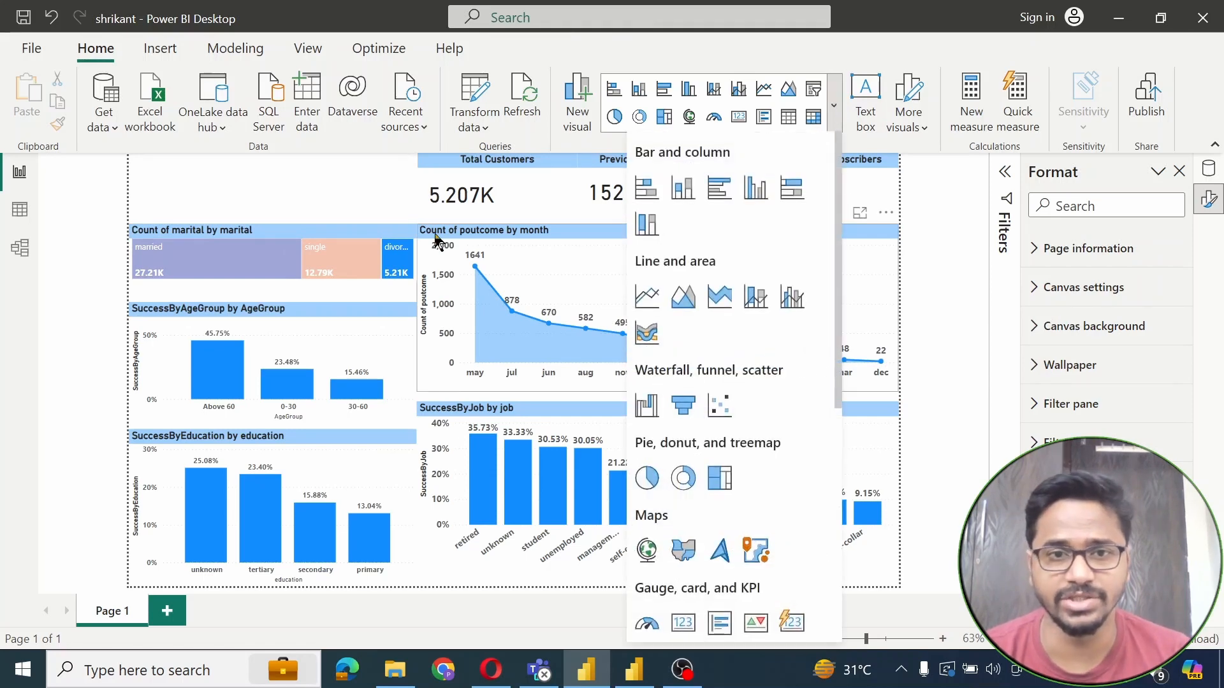
scroll(821, 402, "down", 3)
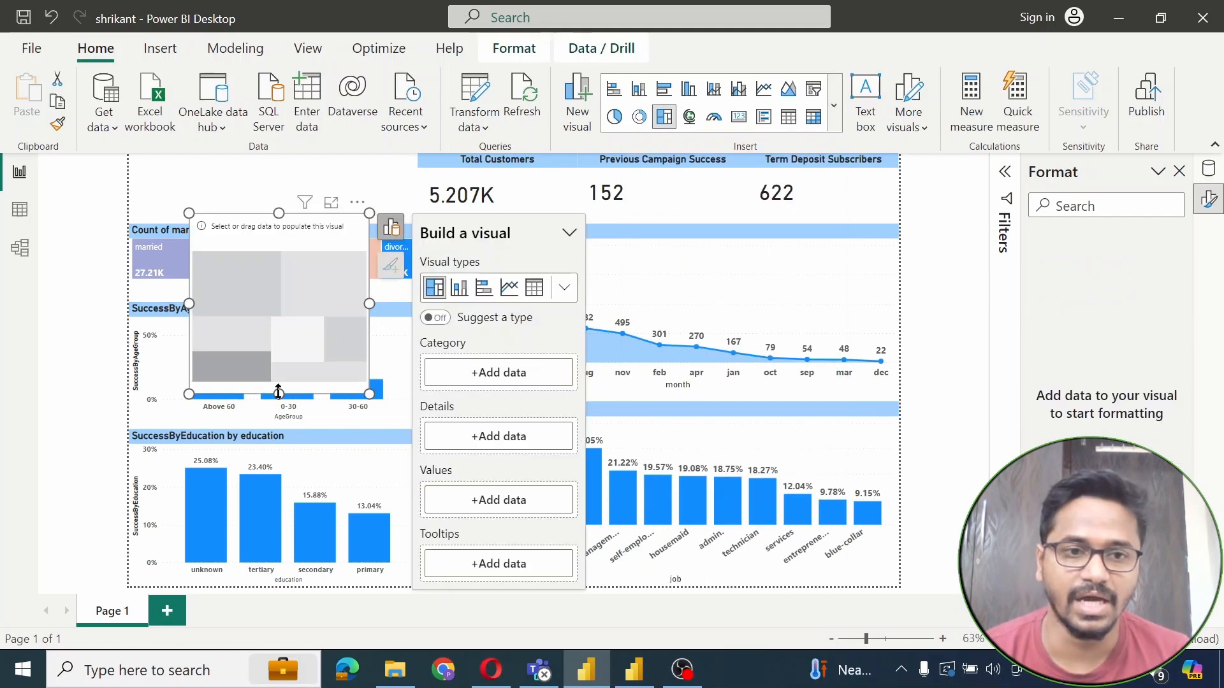
left_click_drag(277, 392, 278, 255)
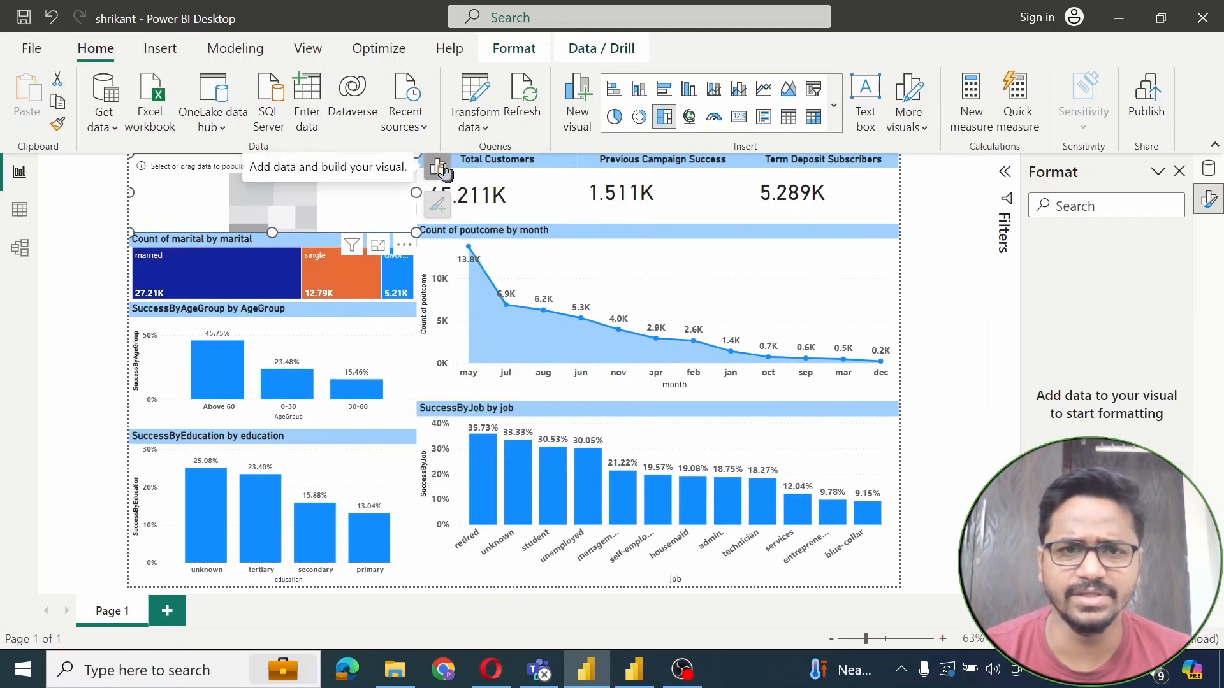
left_click(438, 170)
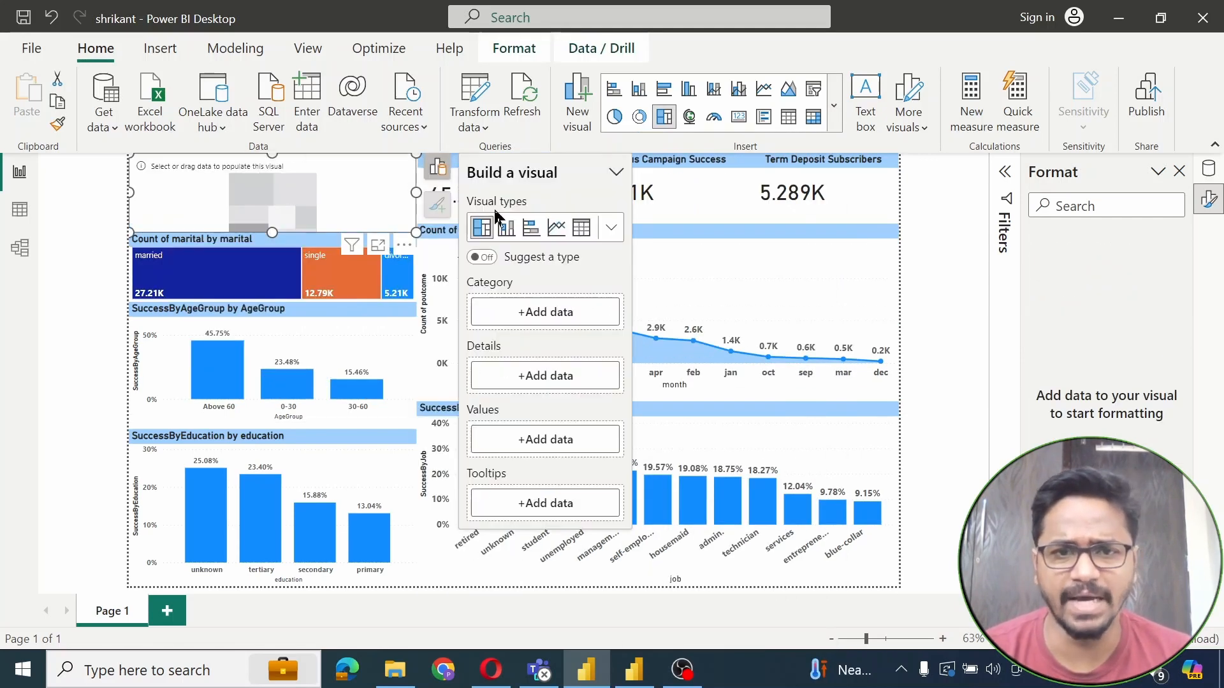
left_click(572, 321)
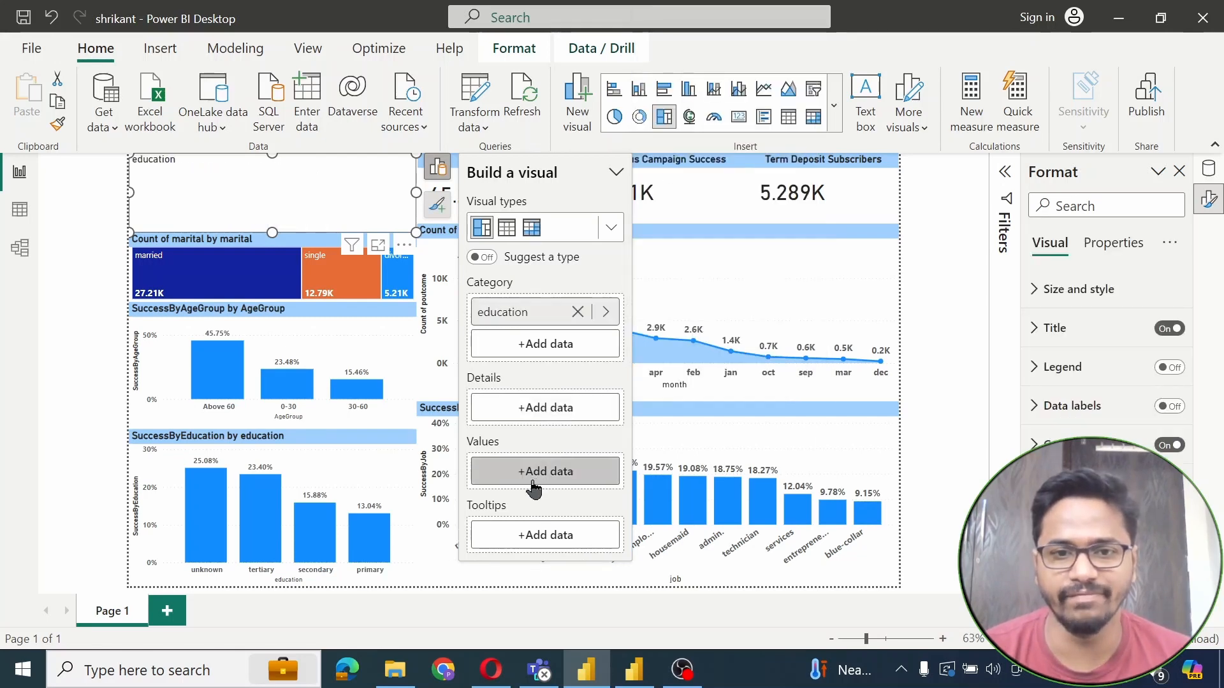
left_click(531, 482)
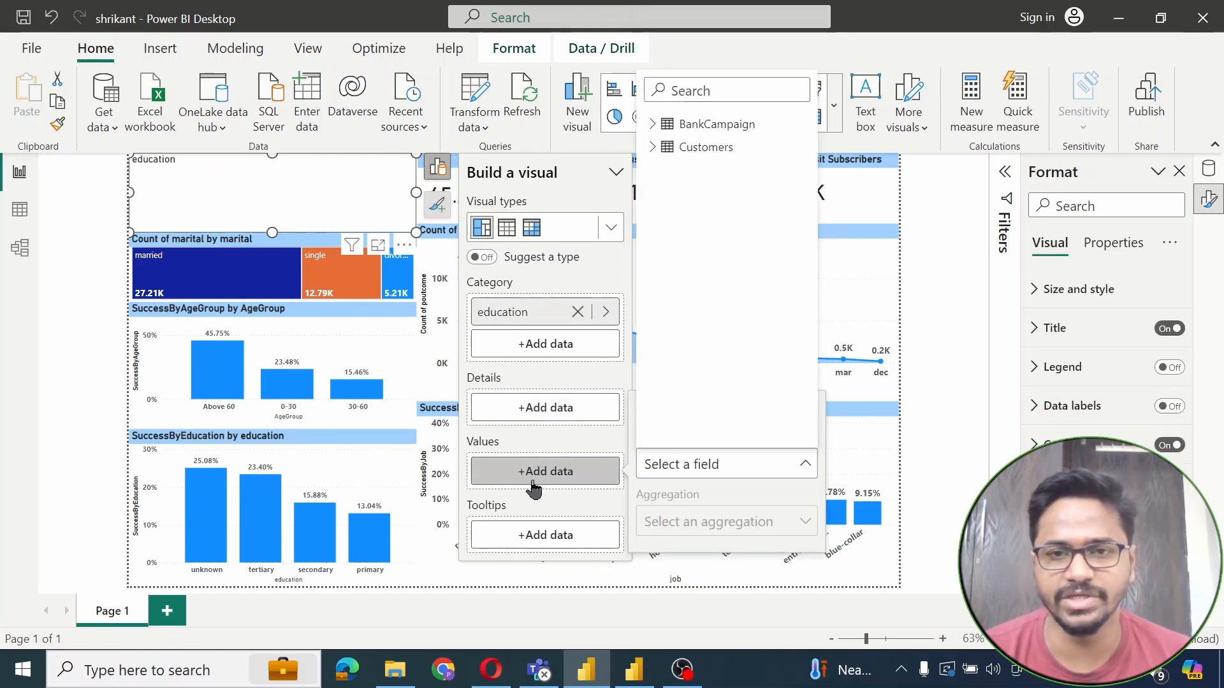
left_click(652, 147)
left_click(718, 240)
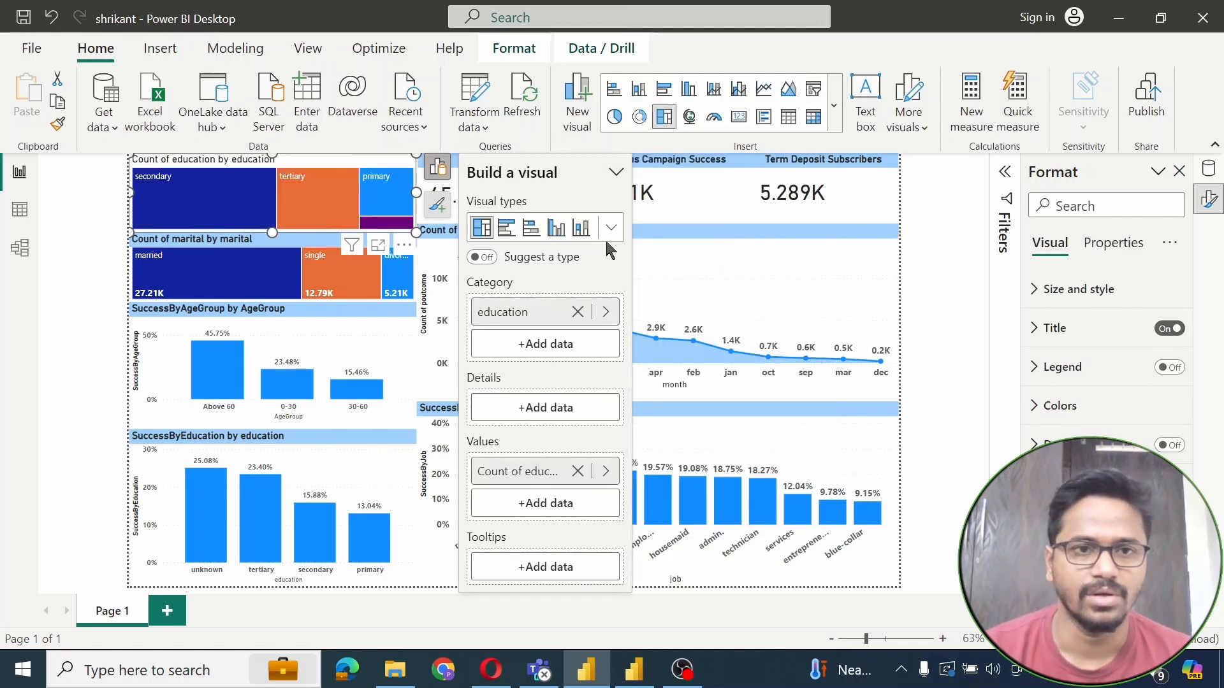
Test cross-filtering with the married tile and the secondary, tertiary and primary education tiles
left_click(197, 252)
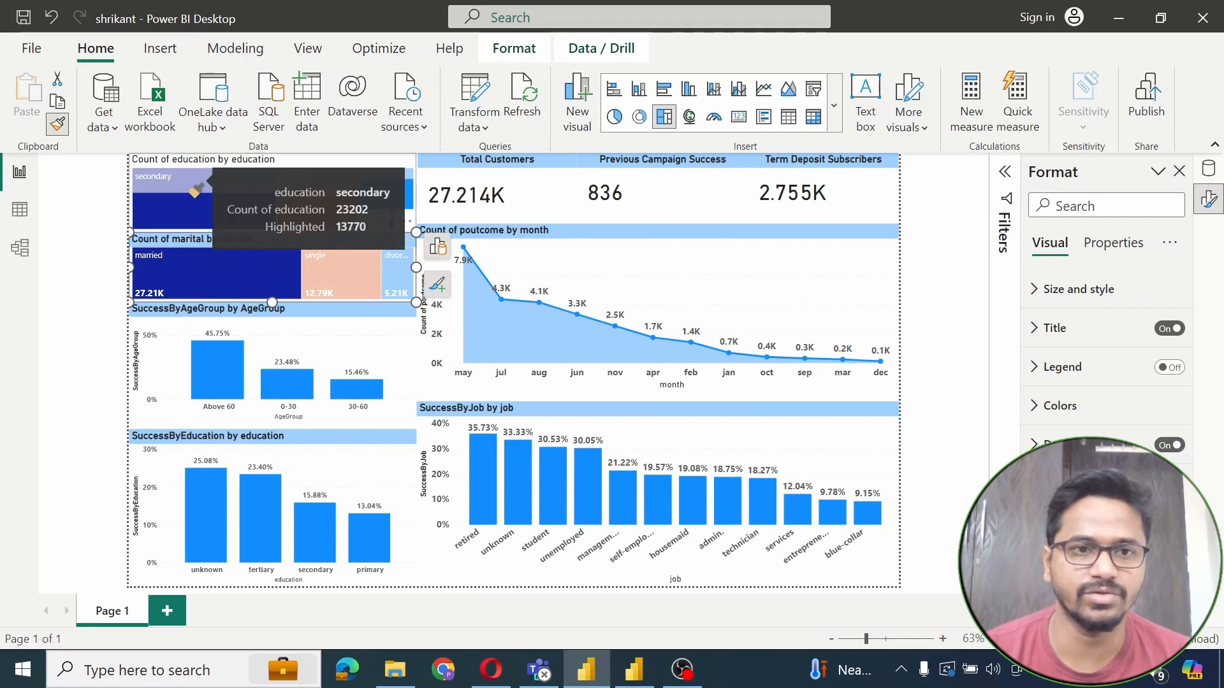
left_click(195, 190)
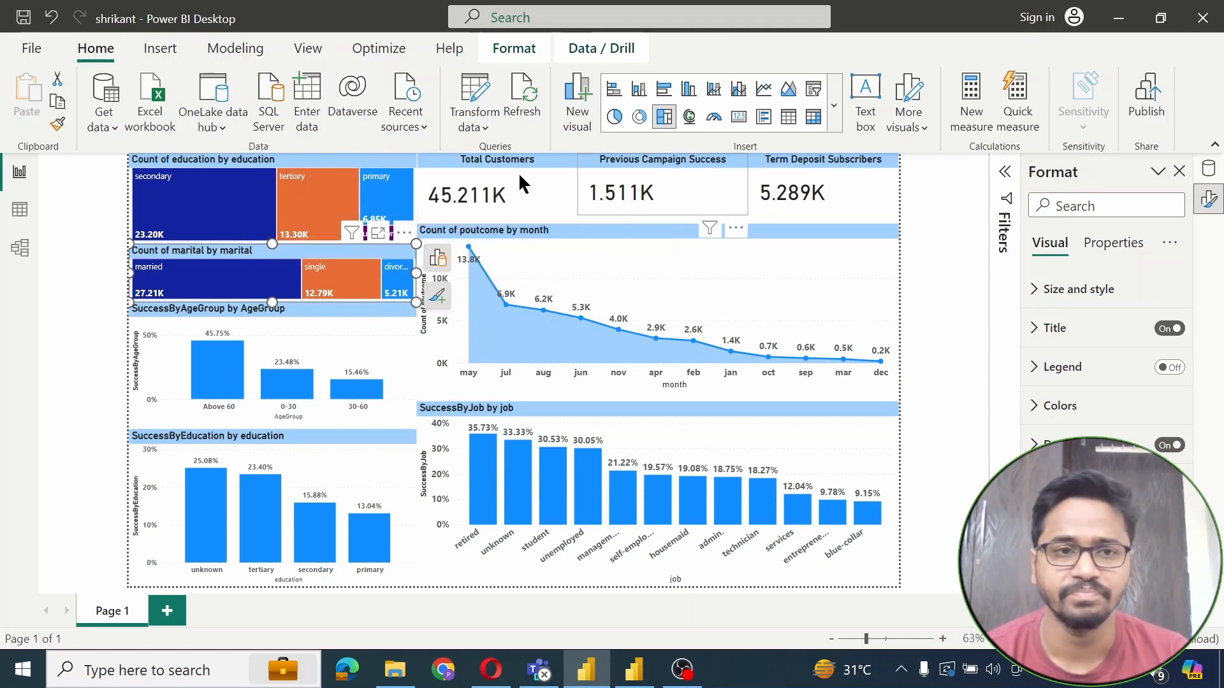
left_click(212, 200)
left_click(322, 191)
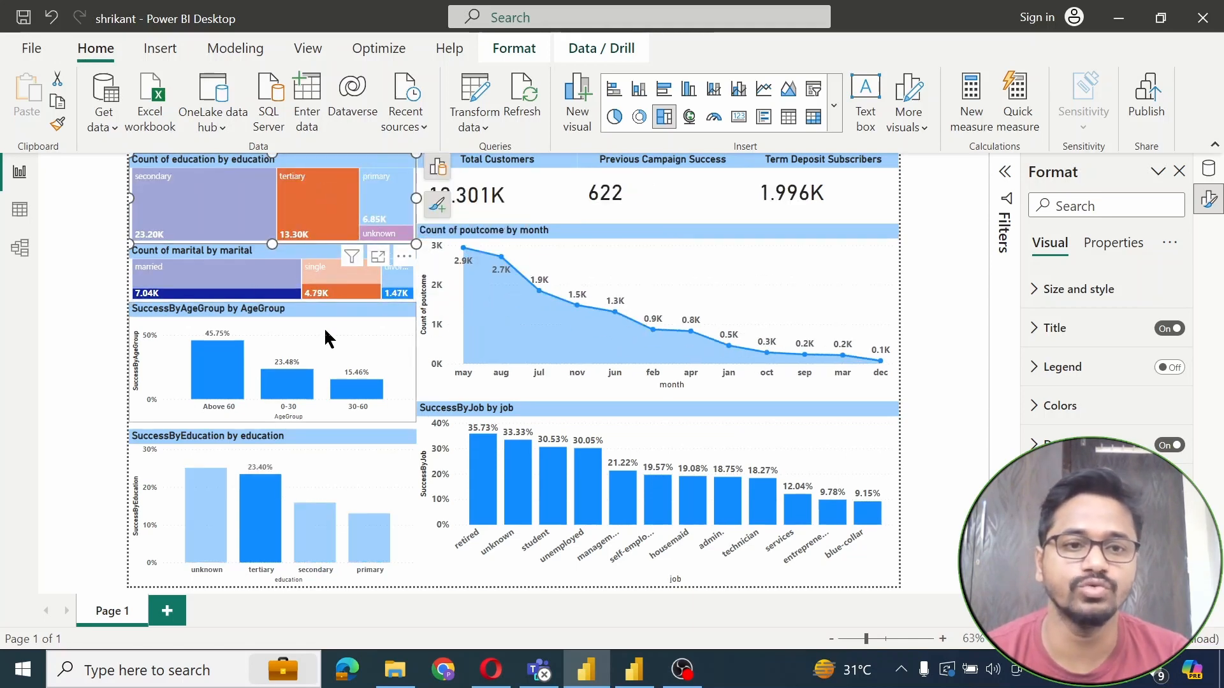
left_click(262, 282)
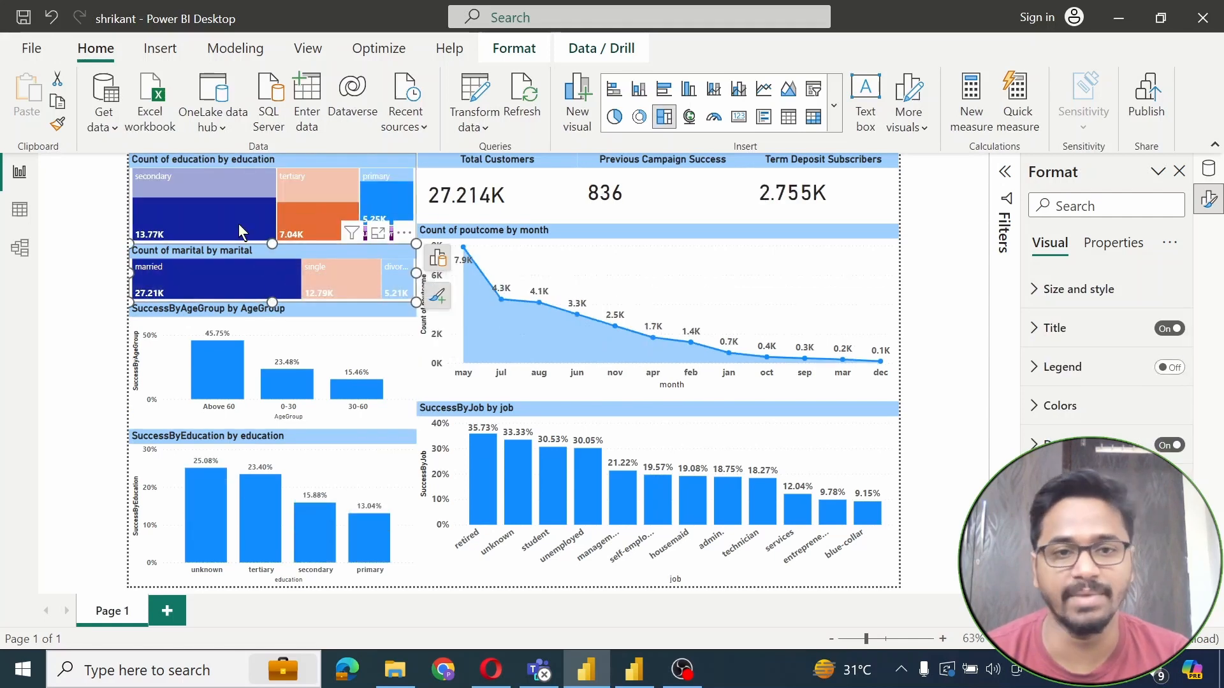
left_click(238, 223)
left_click(319, 203)
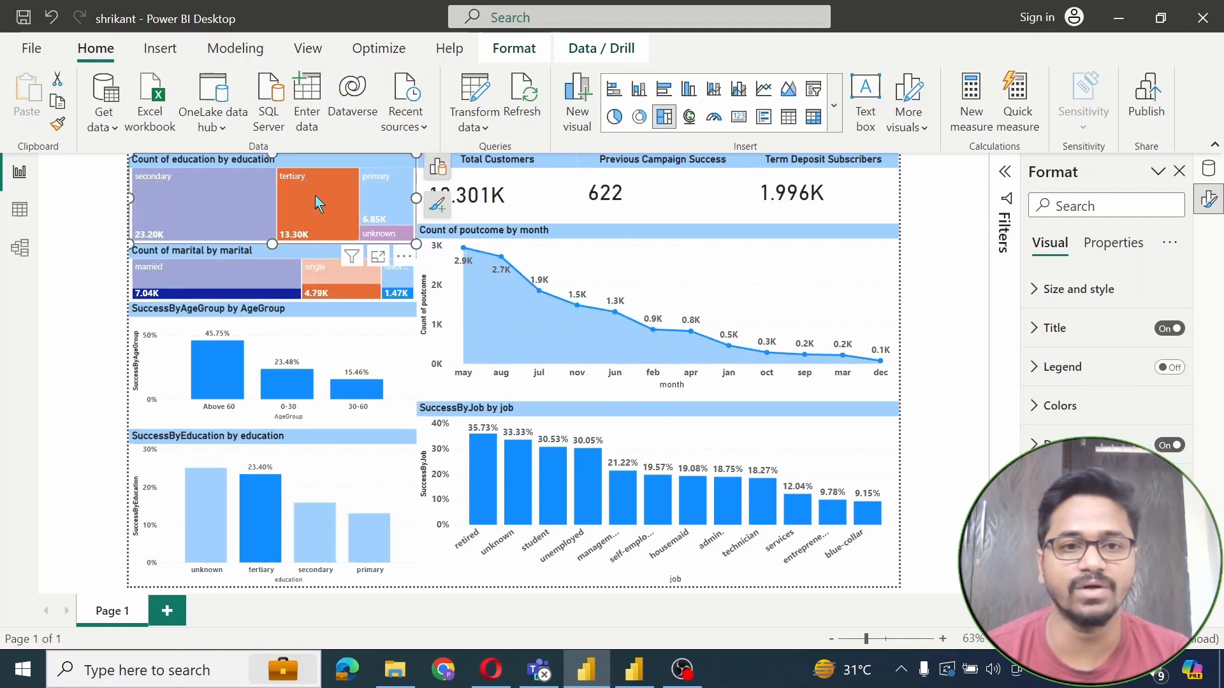
left_click(404, 201)
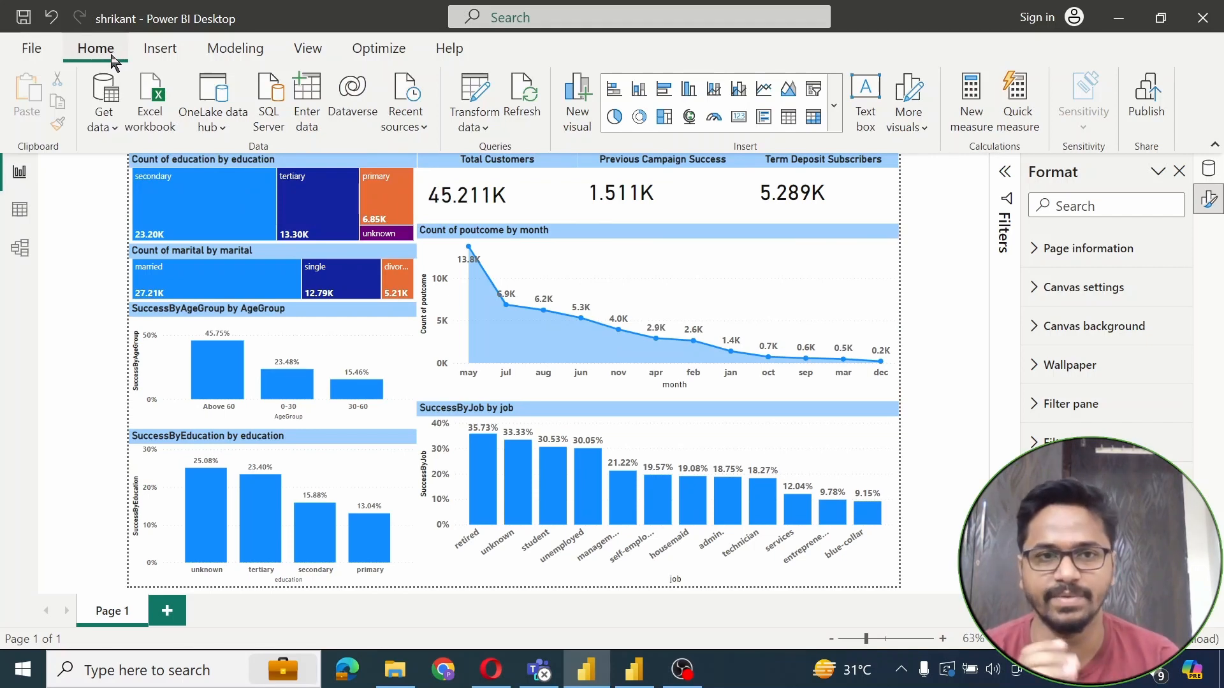
Try the Accessible Neutral and Innovate themes, then apply the green Accessible City park theme
left_click(300, 51)
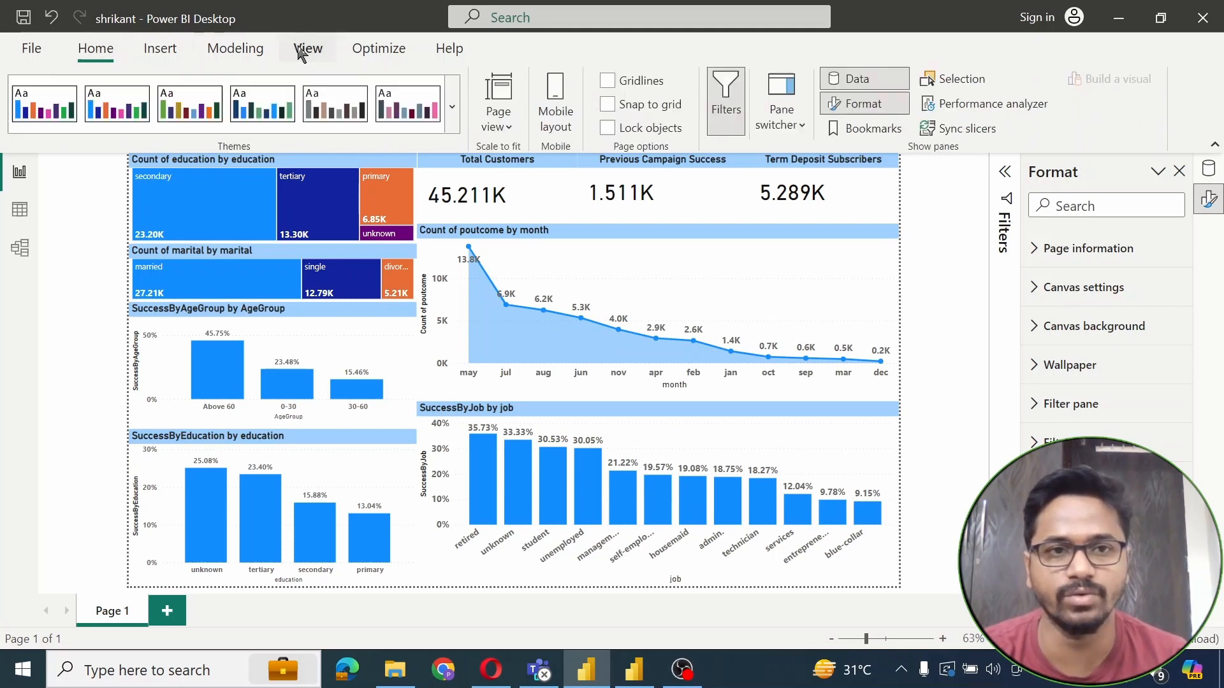
left_click(455, 118)
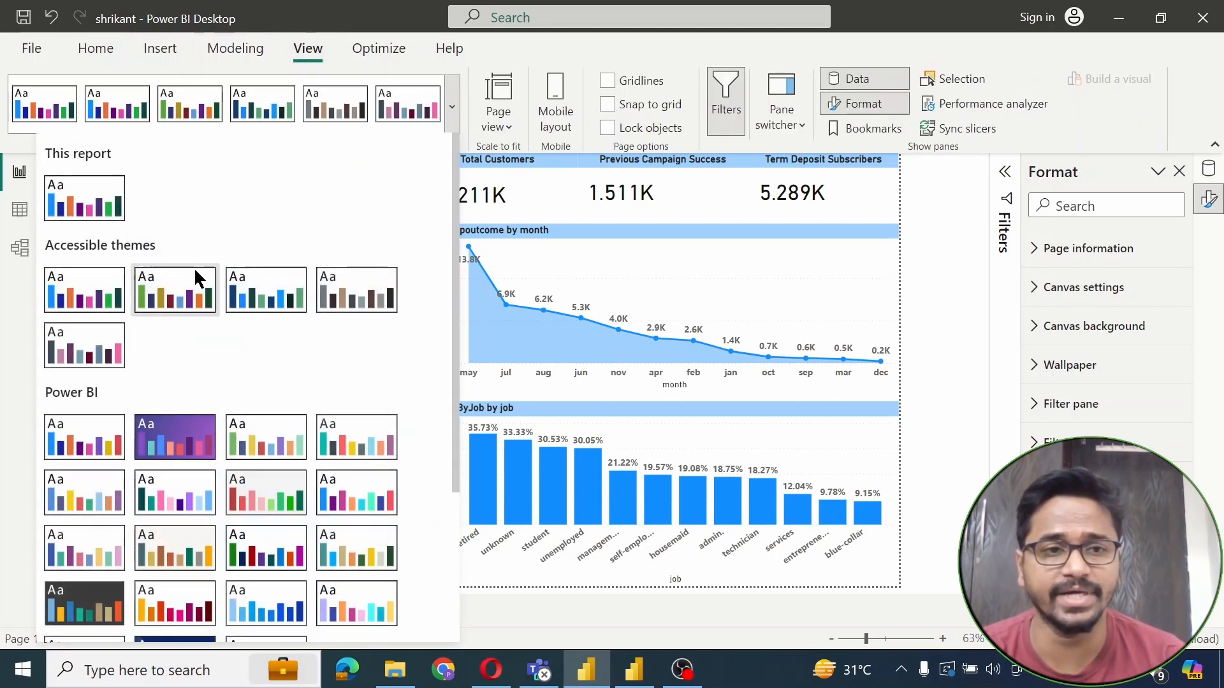
left_click(368, 305)
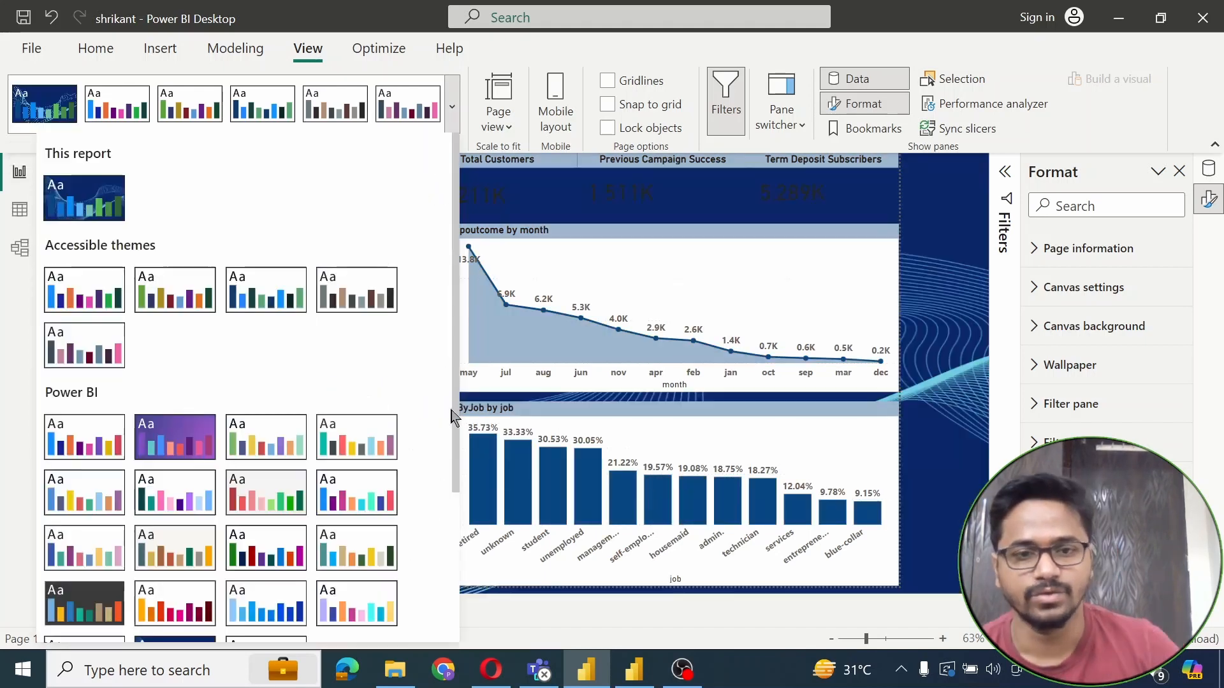
scroll(430, 542, "down", 3)
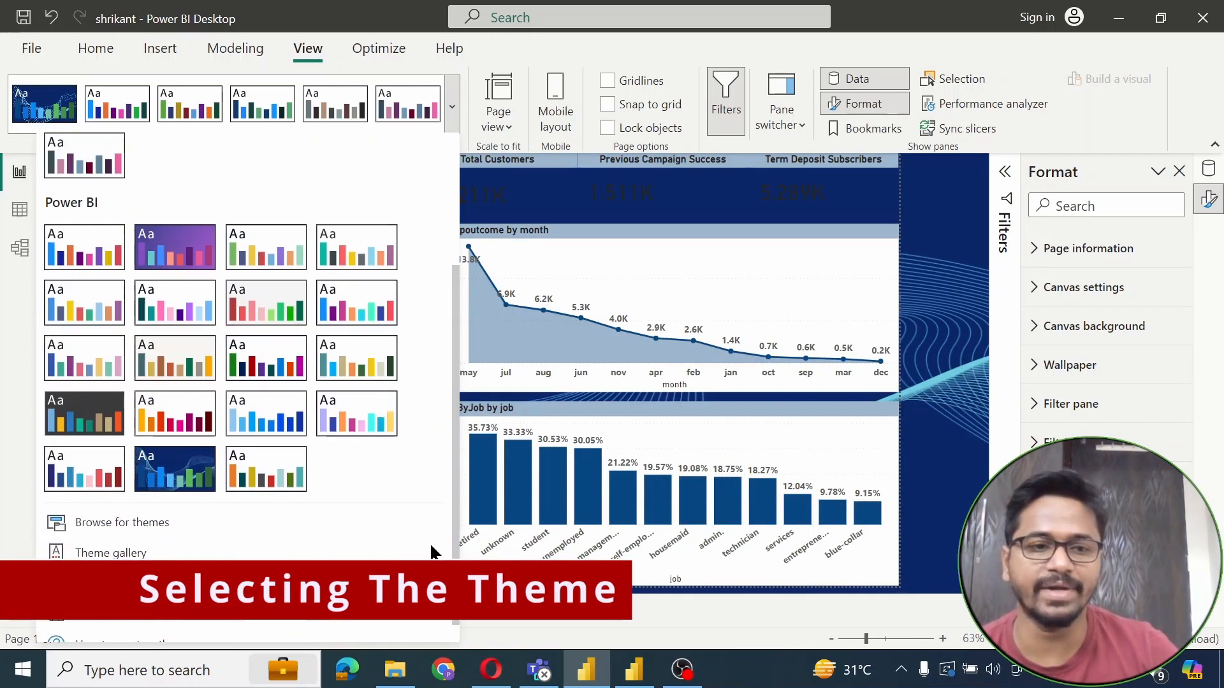
left_click(67, 399)
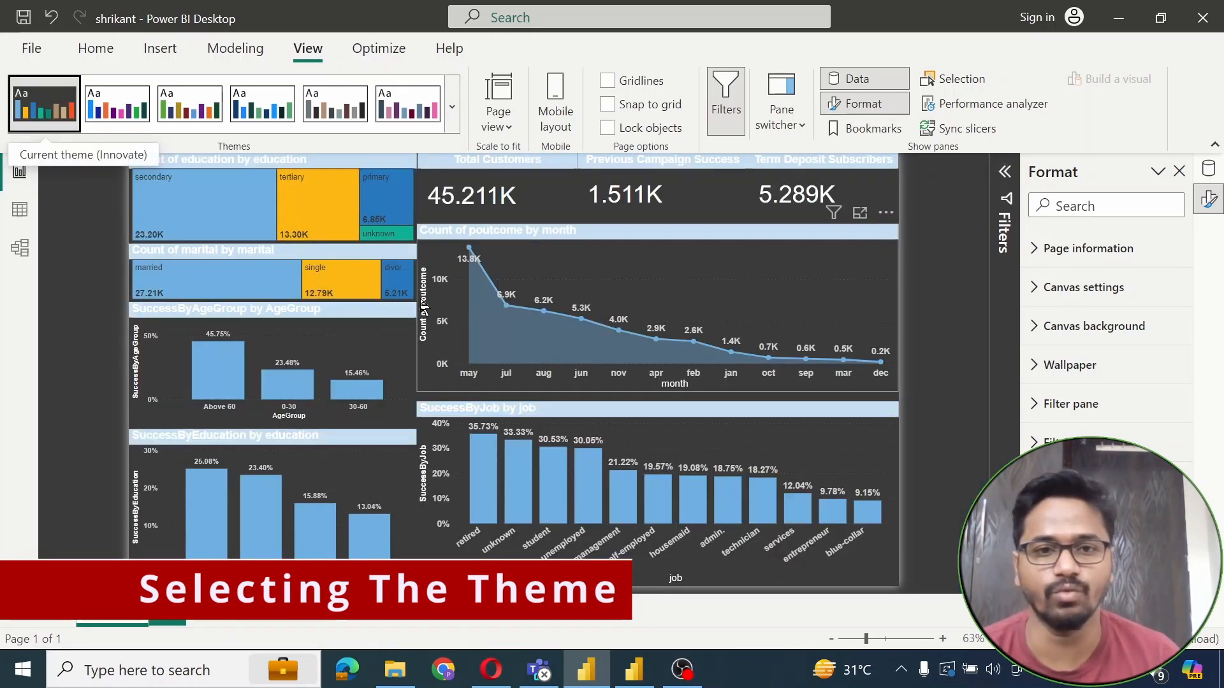
left_click(452, 107)
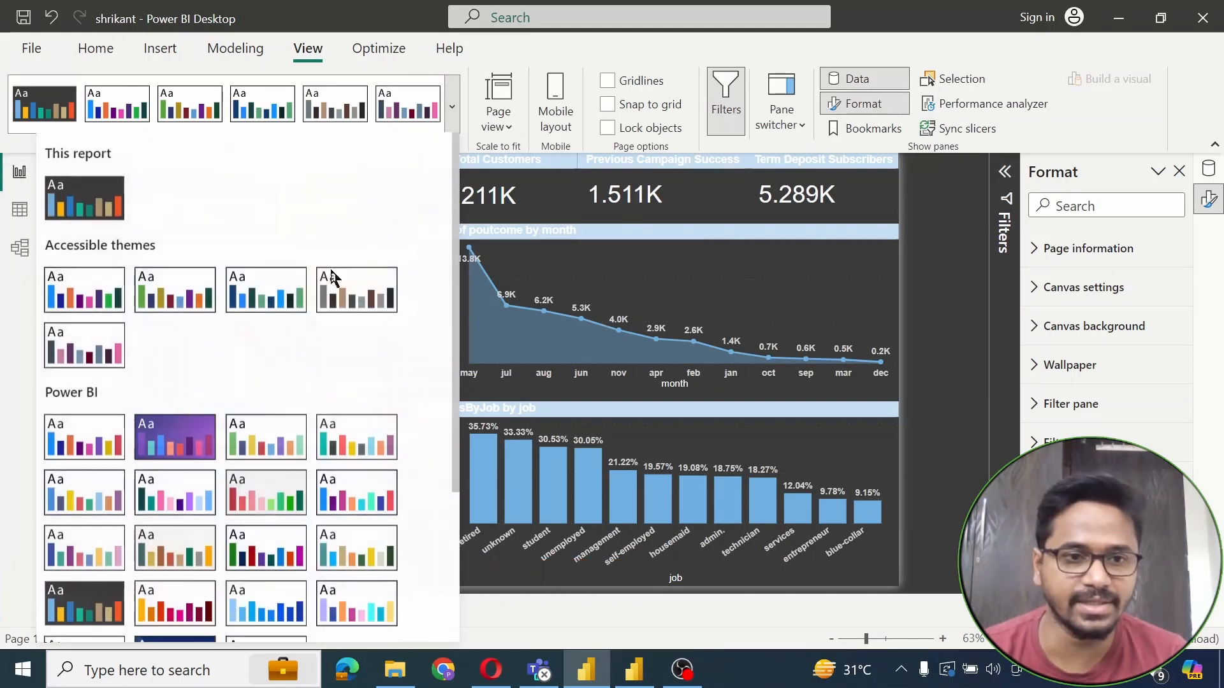
left_click(178, 308)
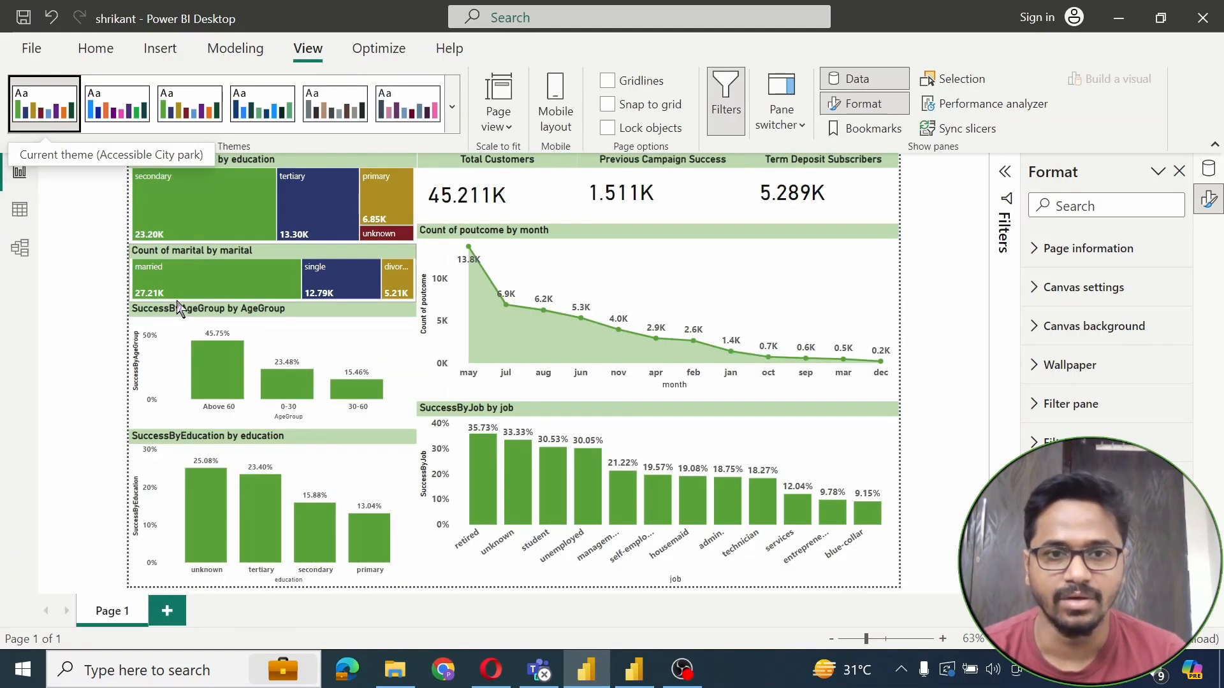